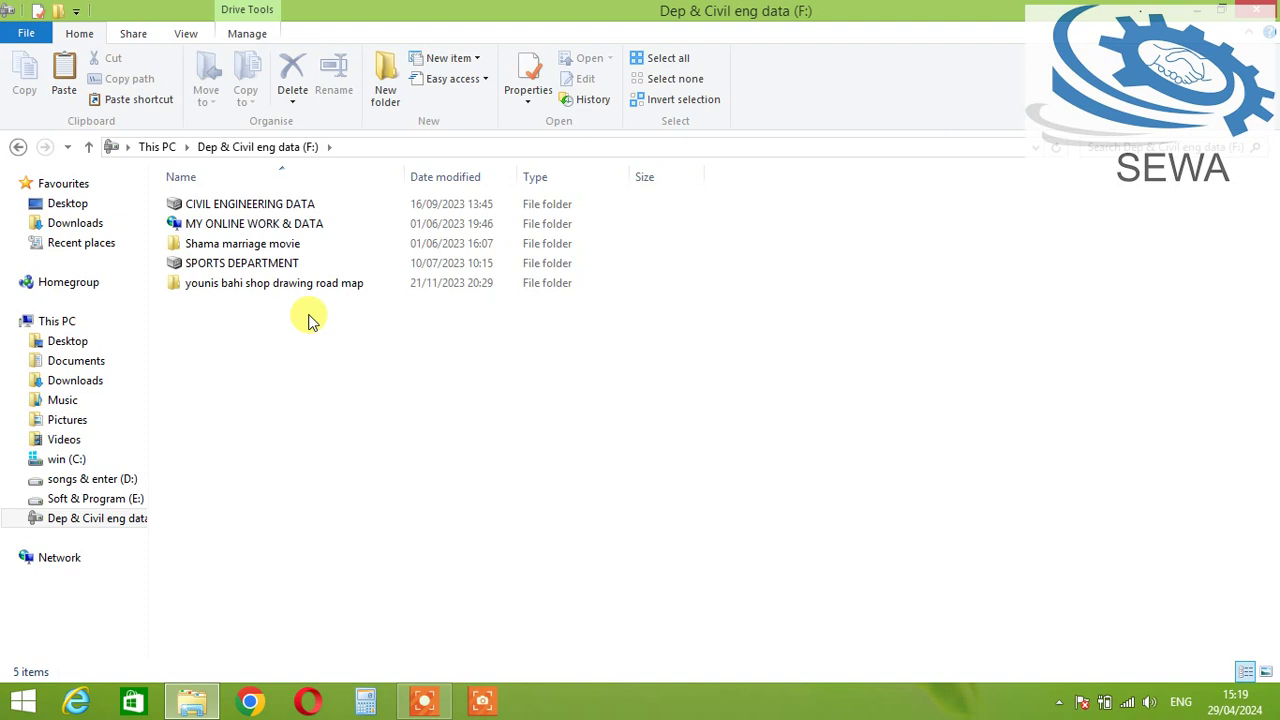
Step: Browse CIVIL ENGINEERING DATA > Salman Factroy > Software Management and right-click the management program workbook
double_click(251, 205)
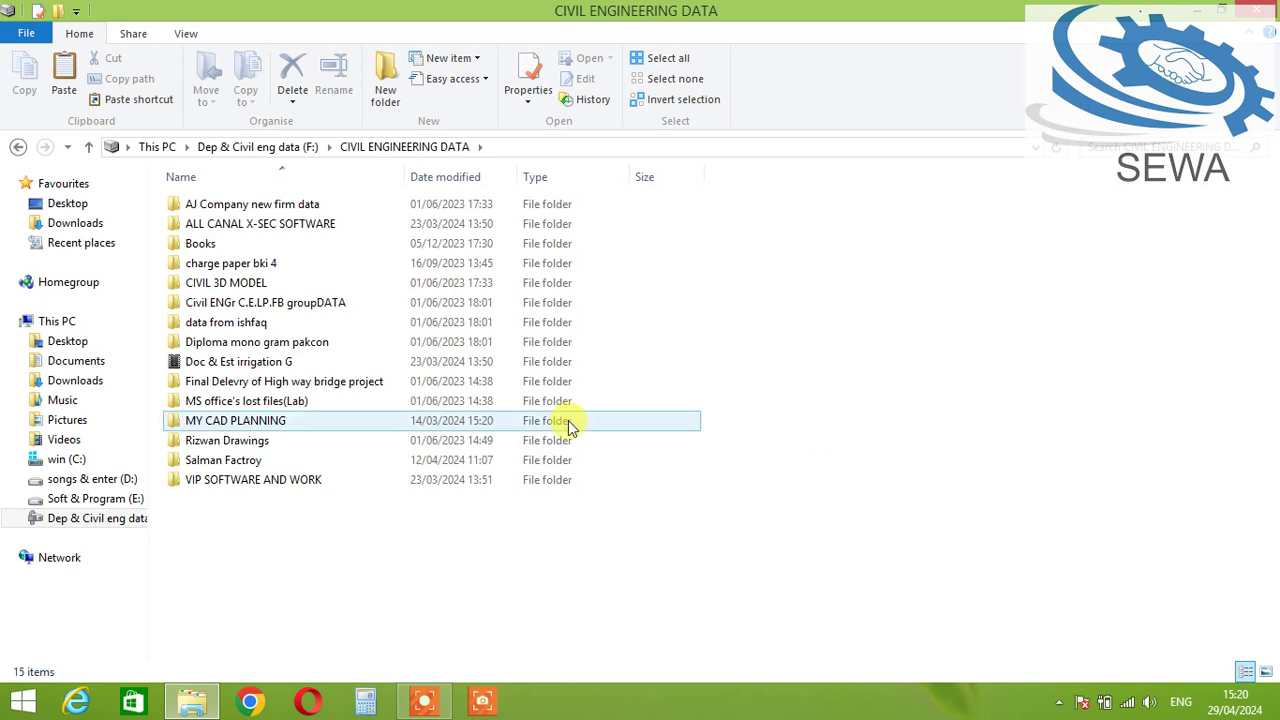
double_click(252, 462)
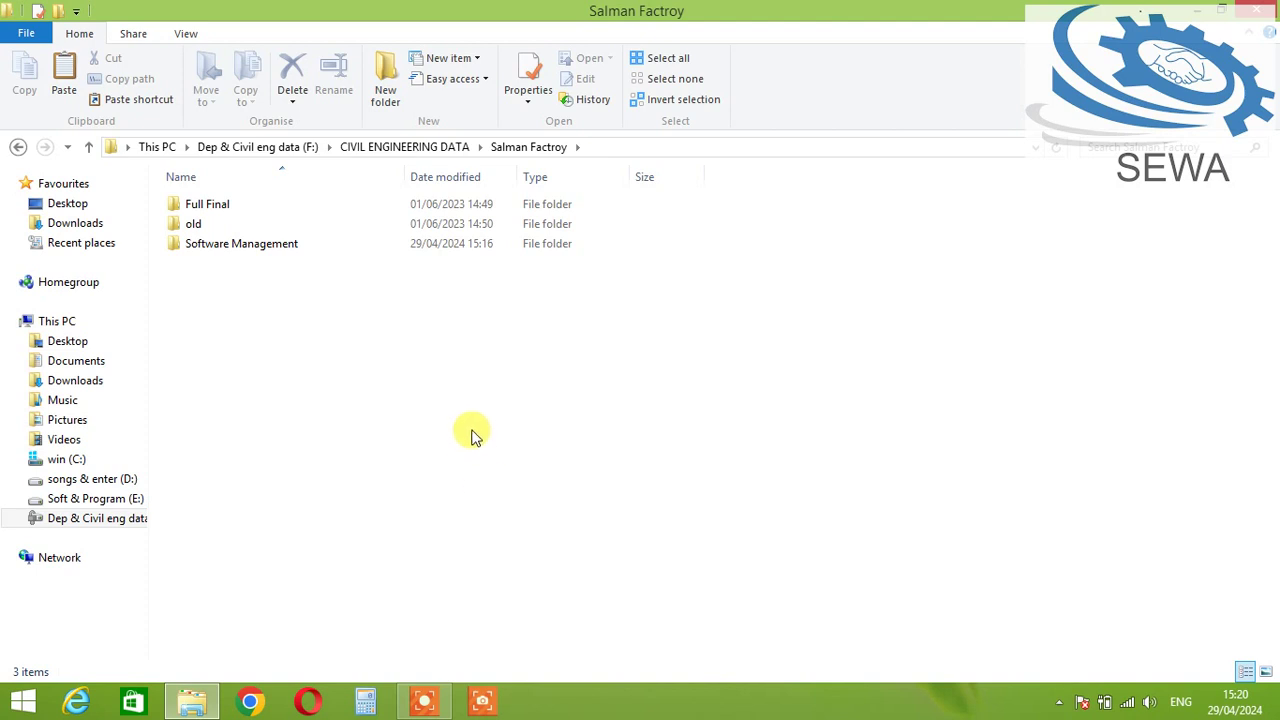
double_click(275, 245)
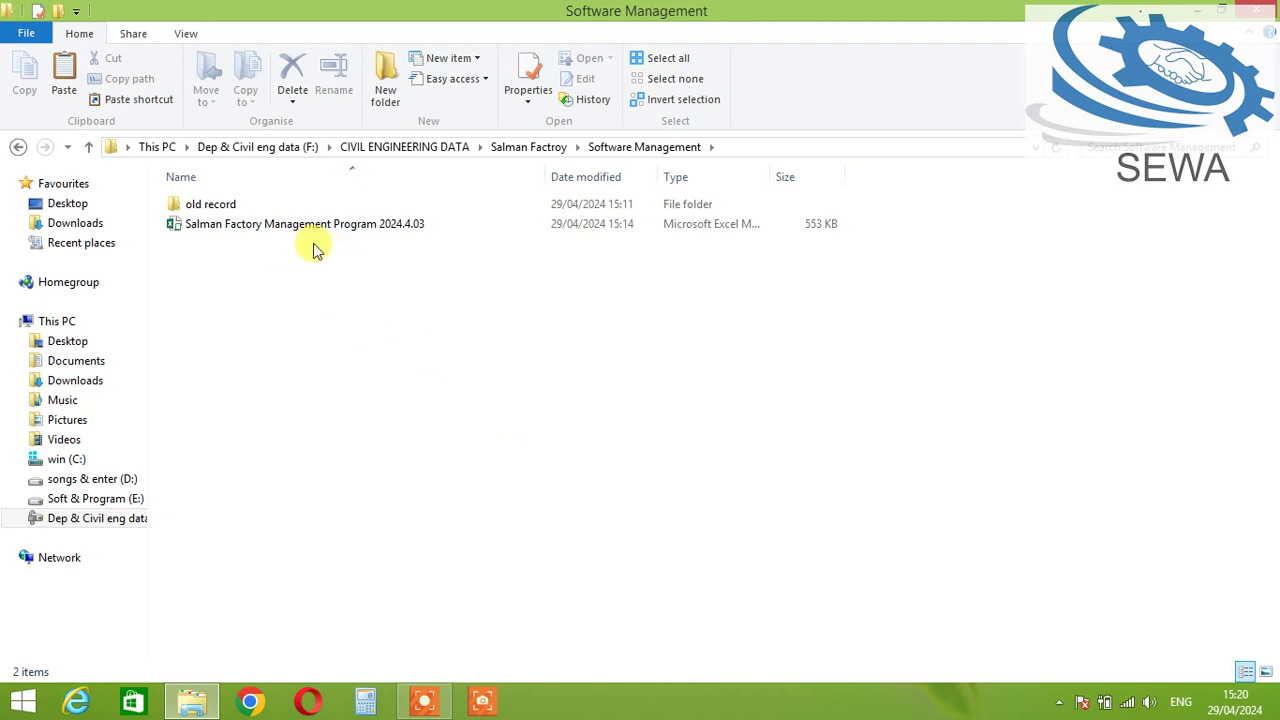
drag(409, 284, 172, 229)
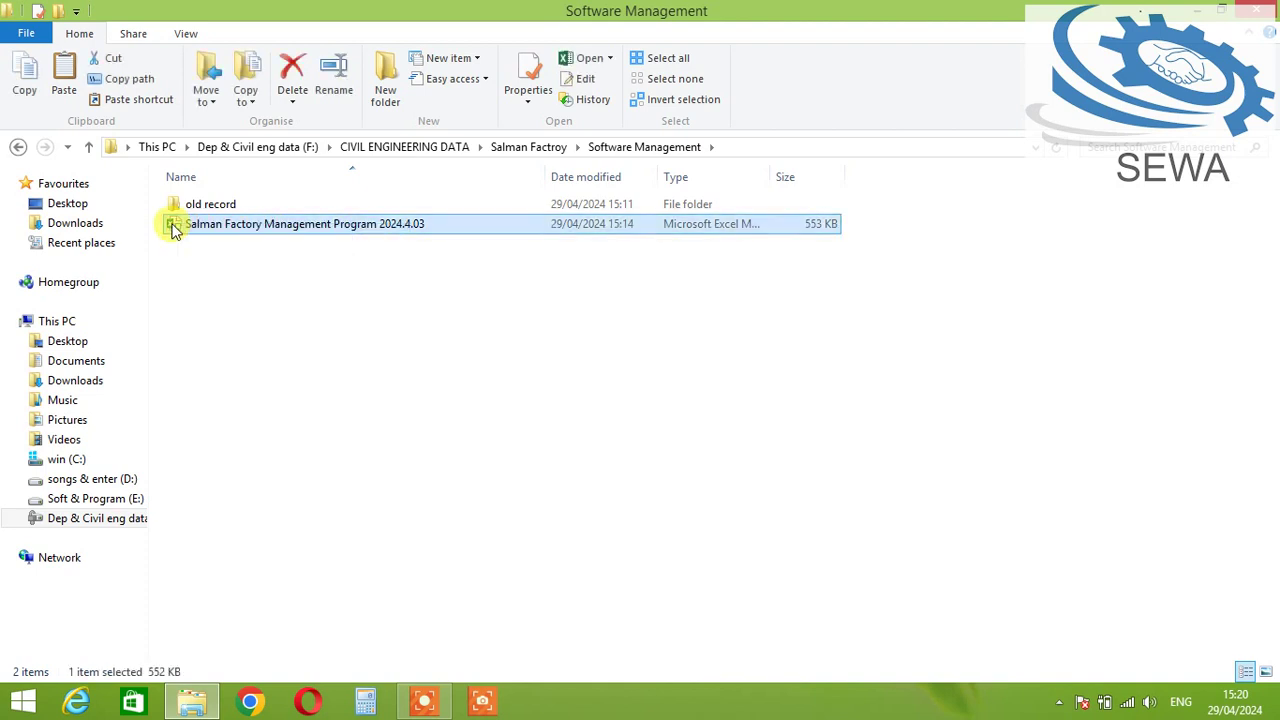
click(280, 310)
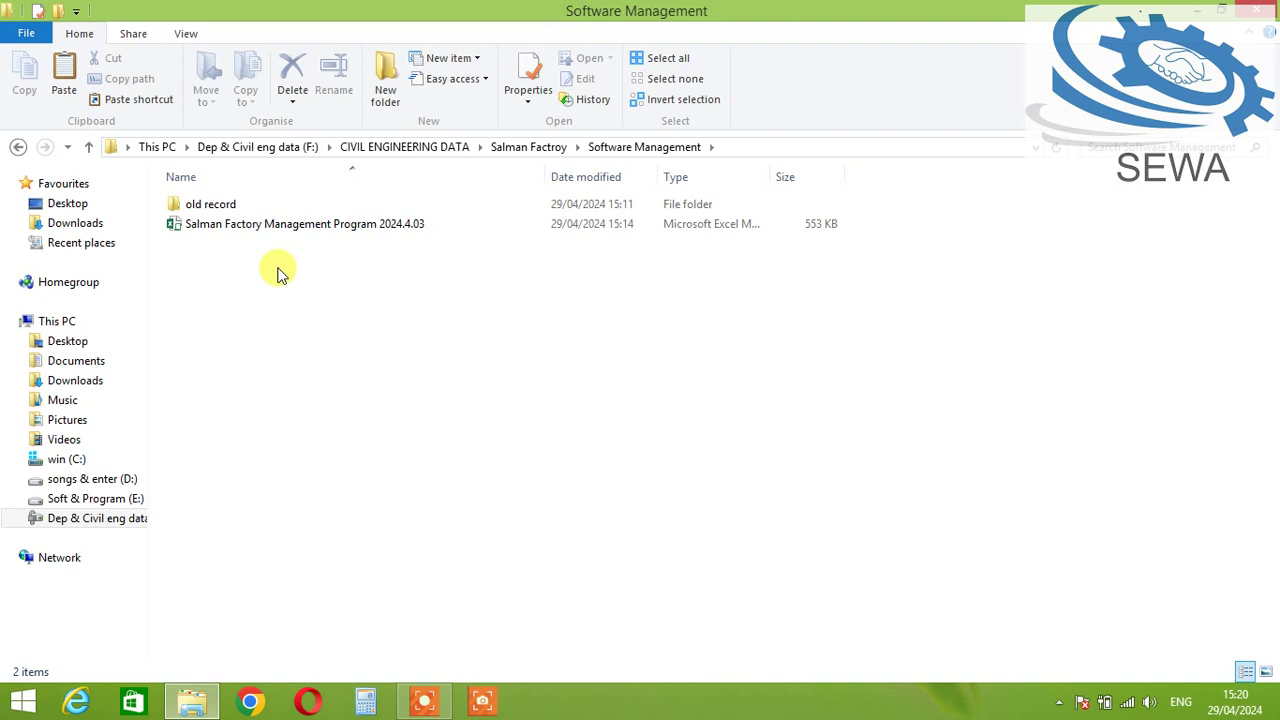
click(276, 227)
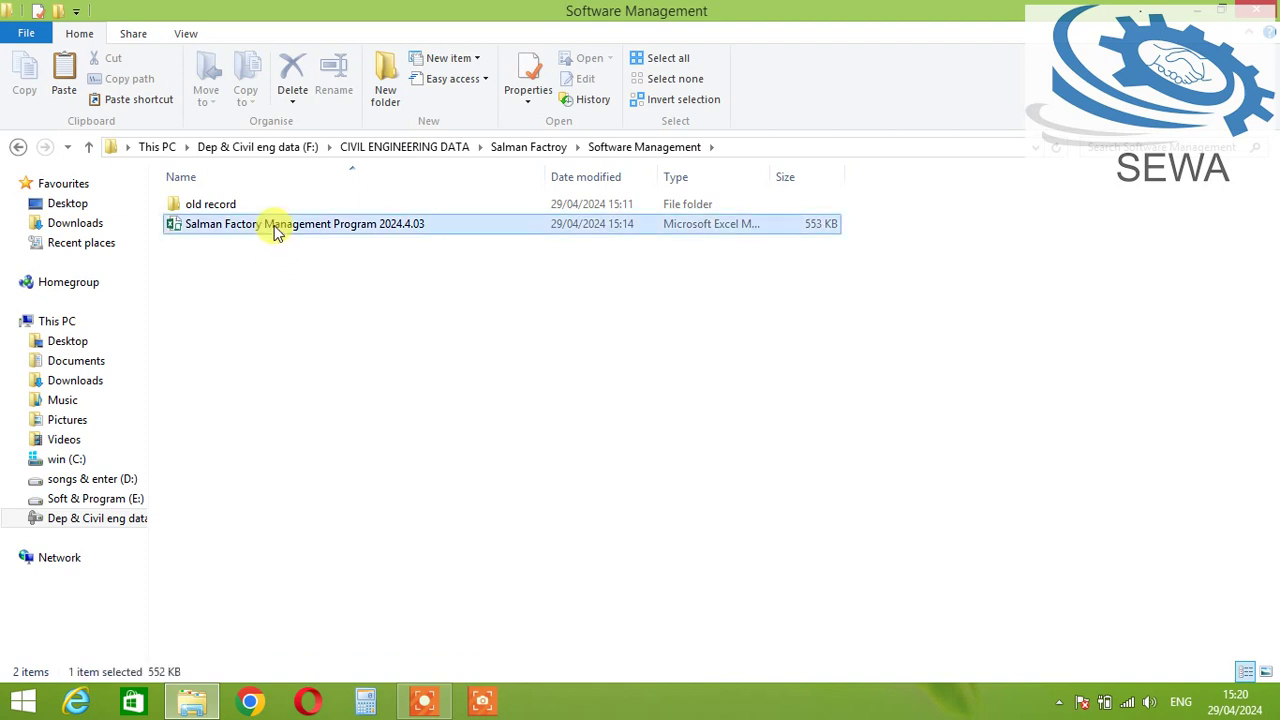
right_click(276, 230)
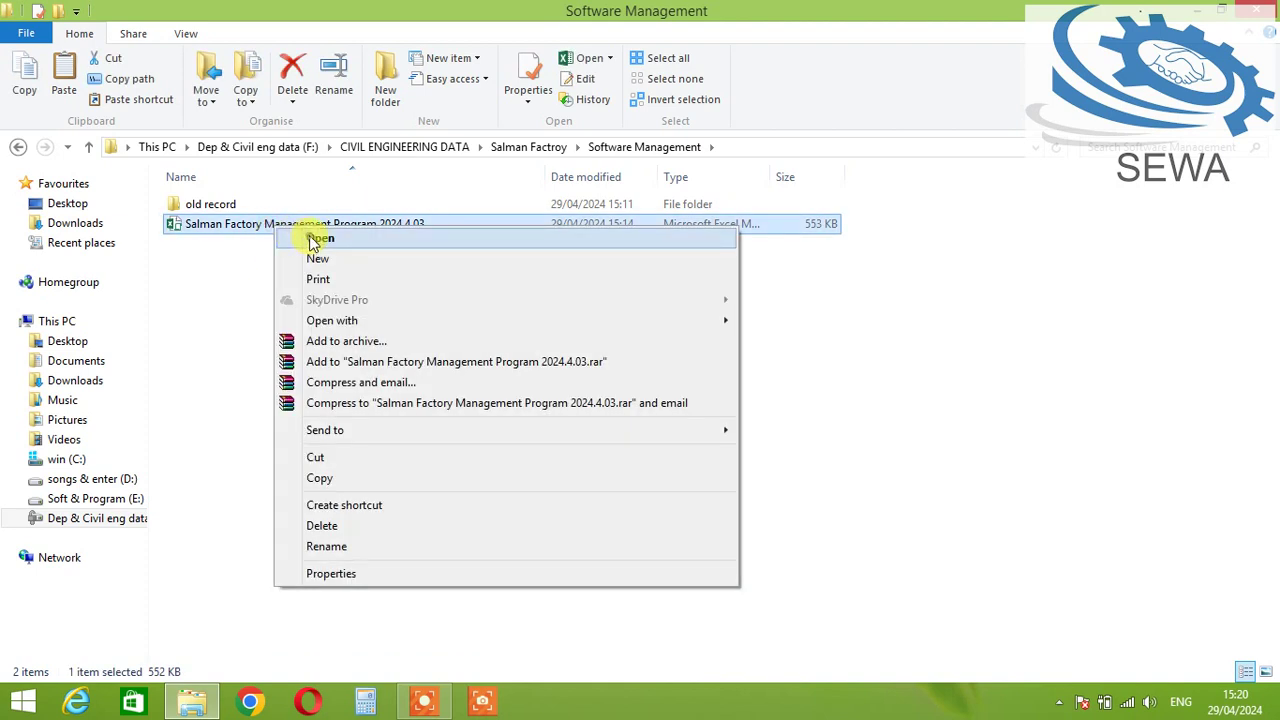
Step: Open the workbook in Excel, supplying its open password and the write-access password
click(318, 239)
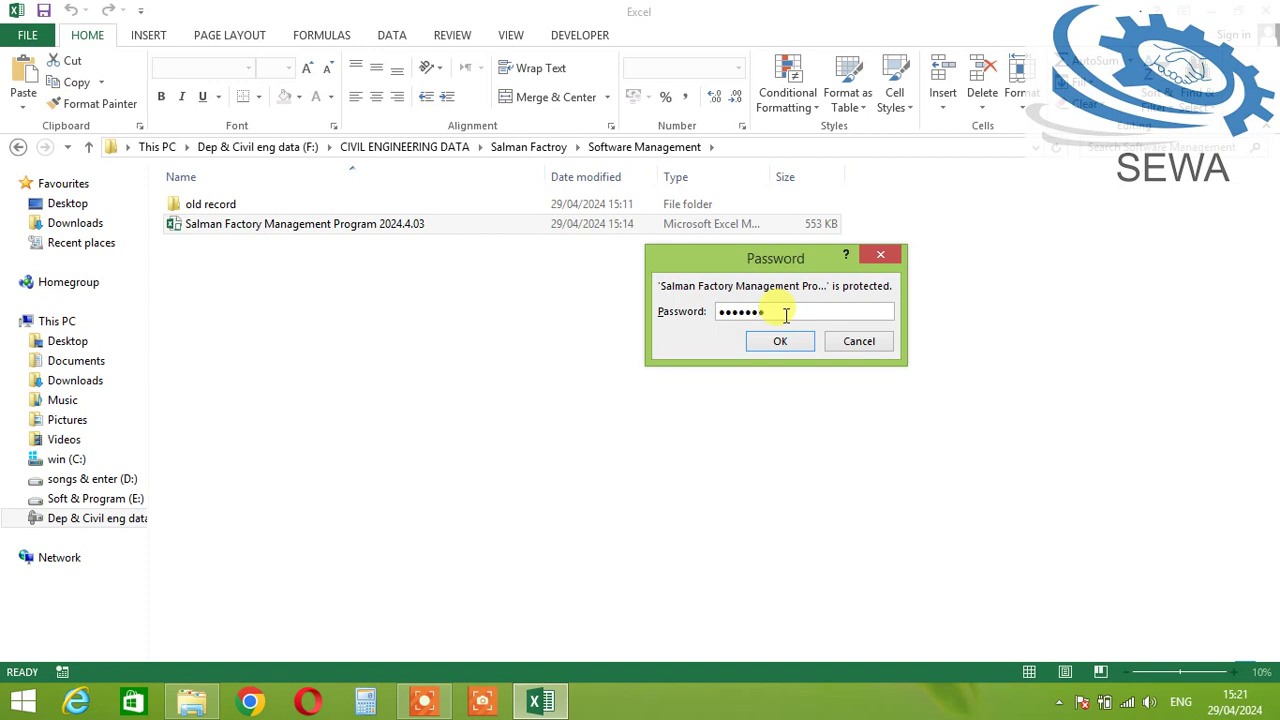
key(Return)
text(1)
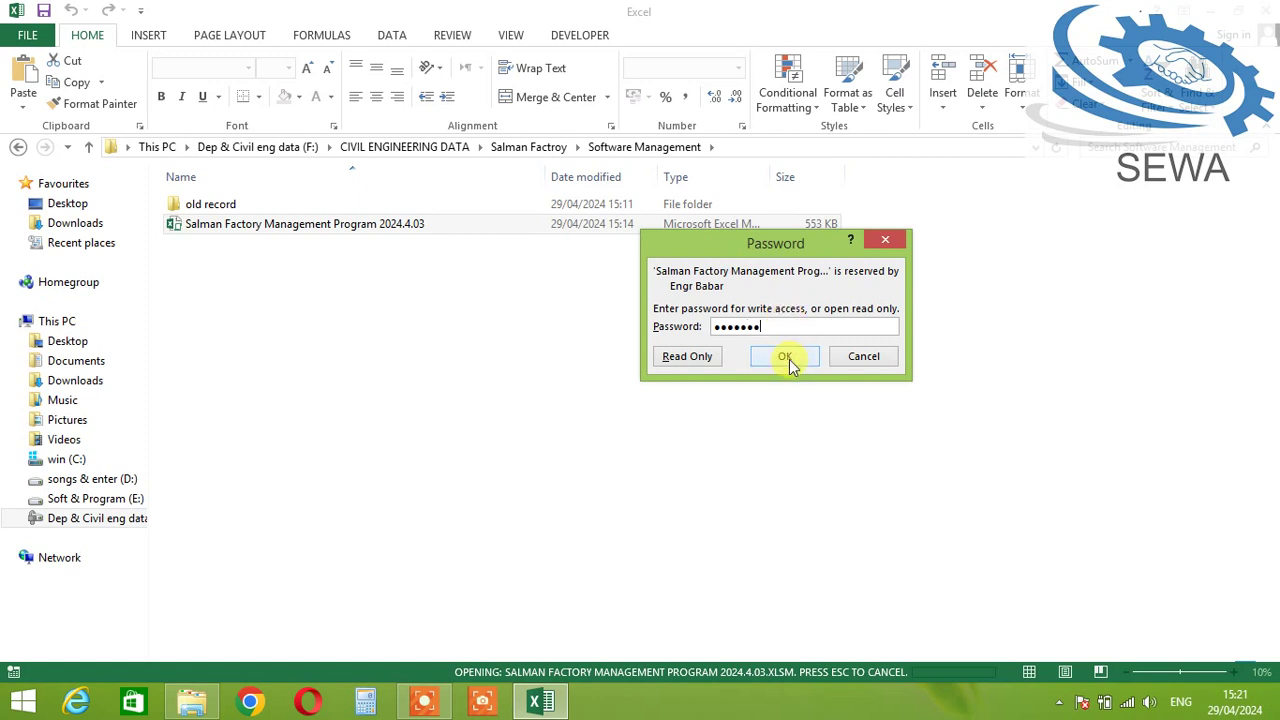
click(785, 357)
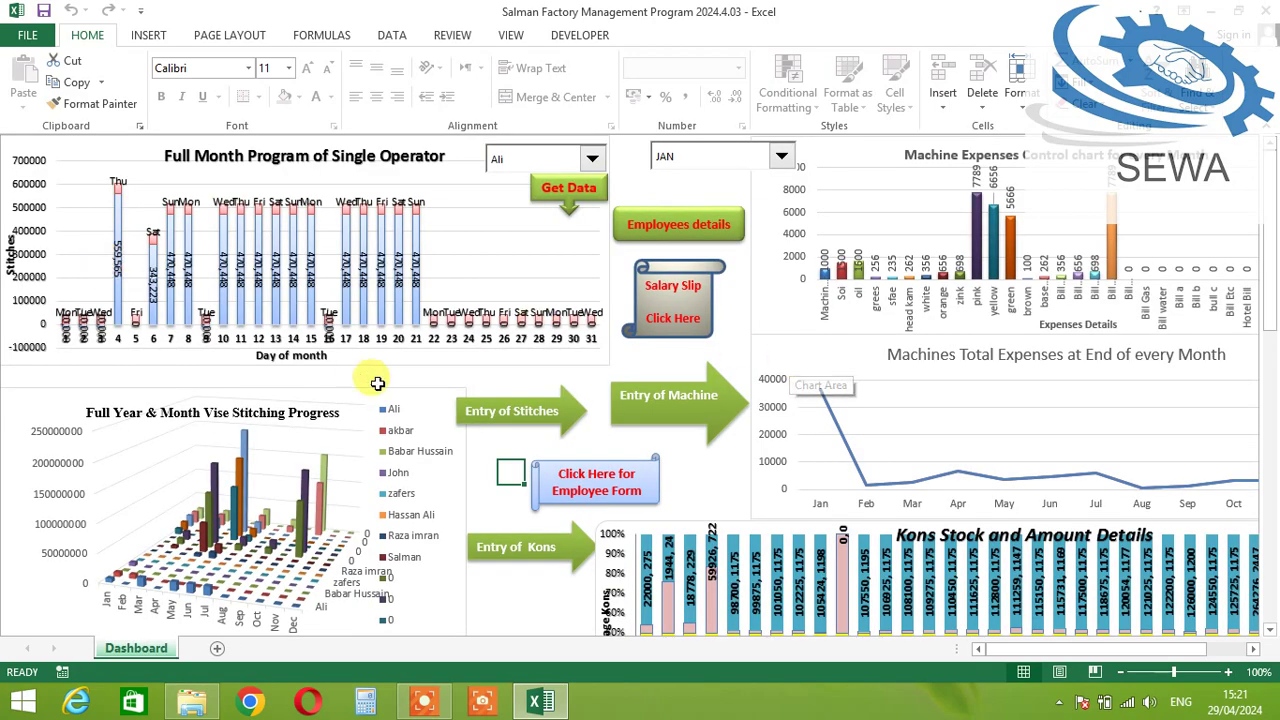
Step: Pick operator akbar, fetch his stitch data and confirm replacing the existing records
scroll(477, 434, down, 4)
scroll(420, 445, up, 4)
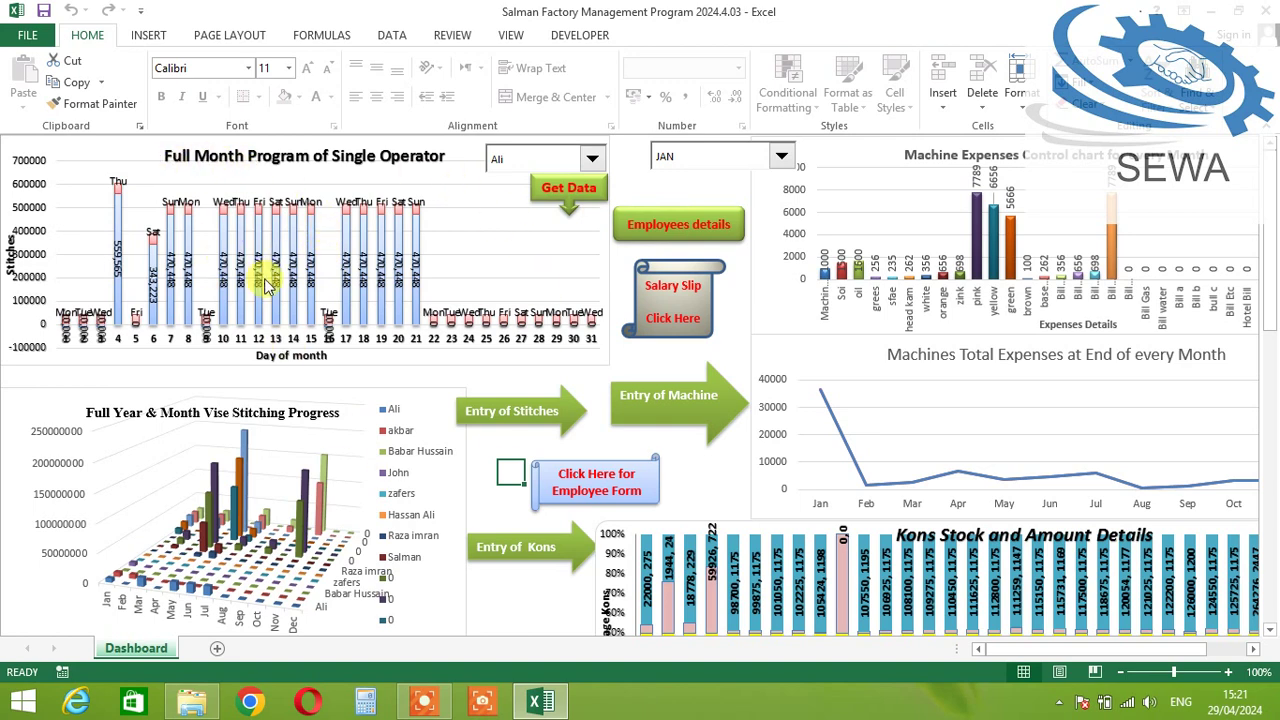
click(1185, 12)
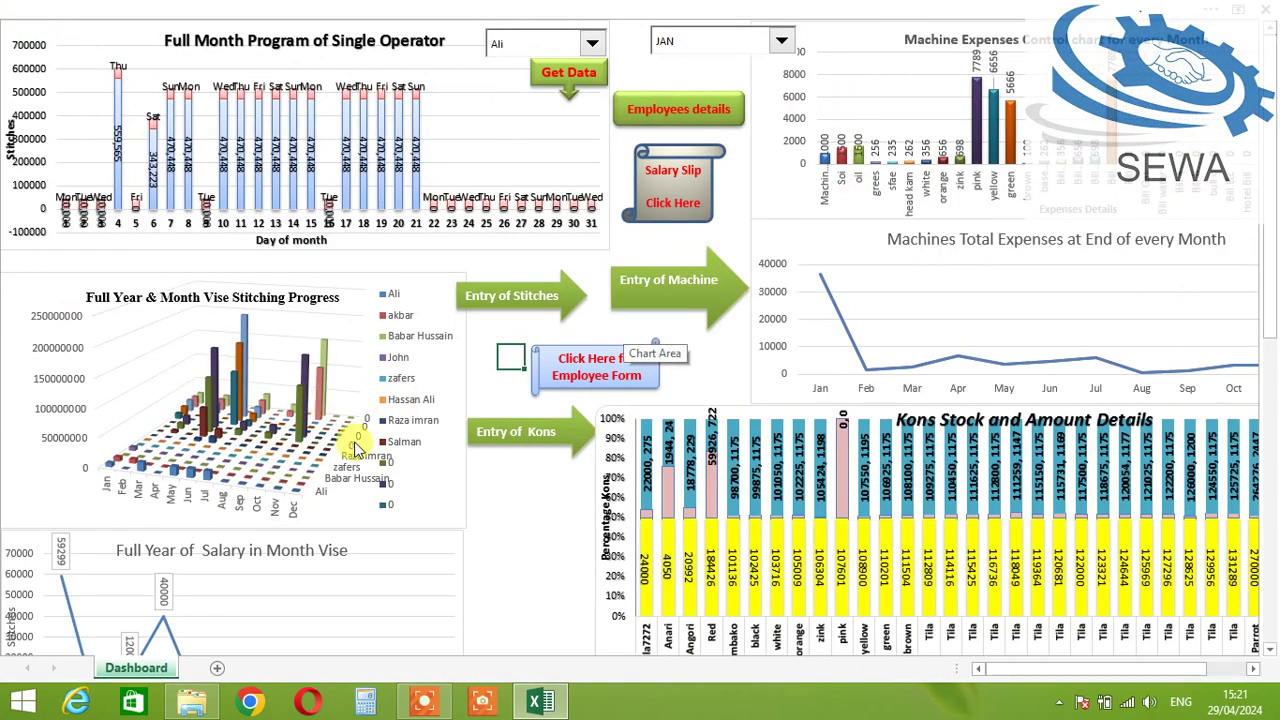
scroll(357, 440, down, 3)
scroll(357, 434, up, 3)
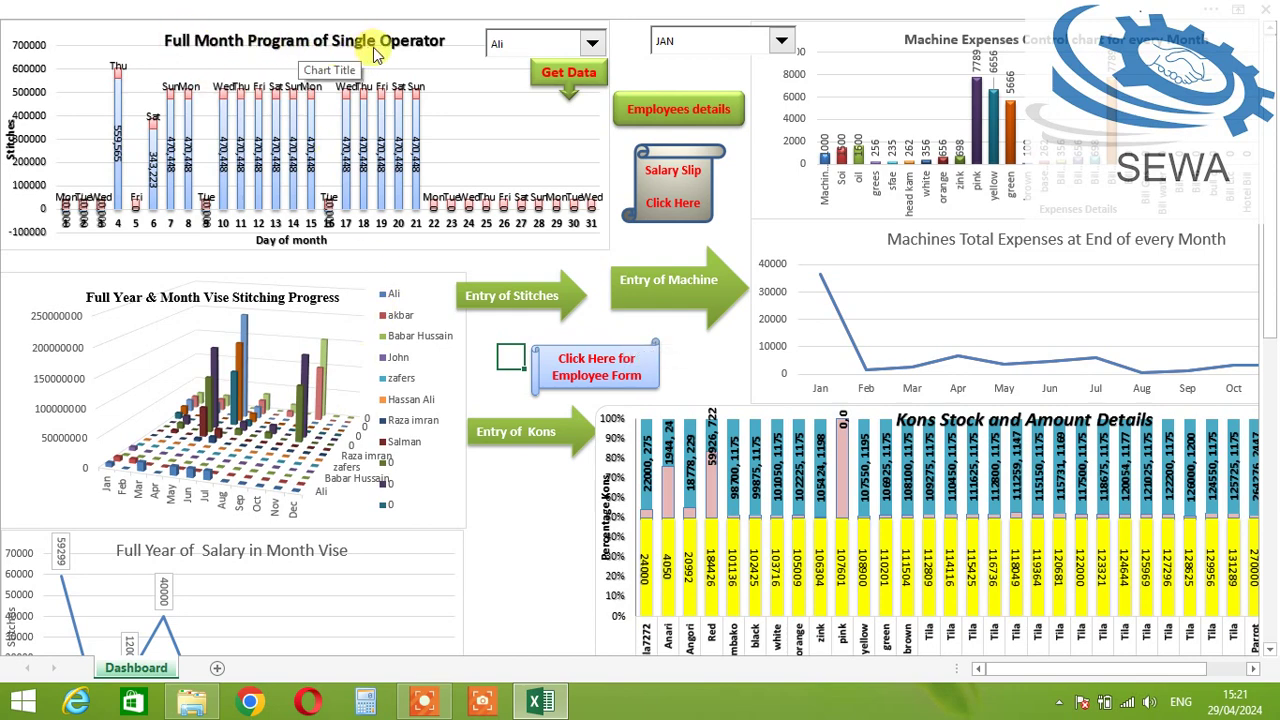
click(515, 44)
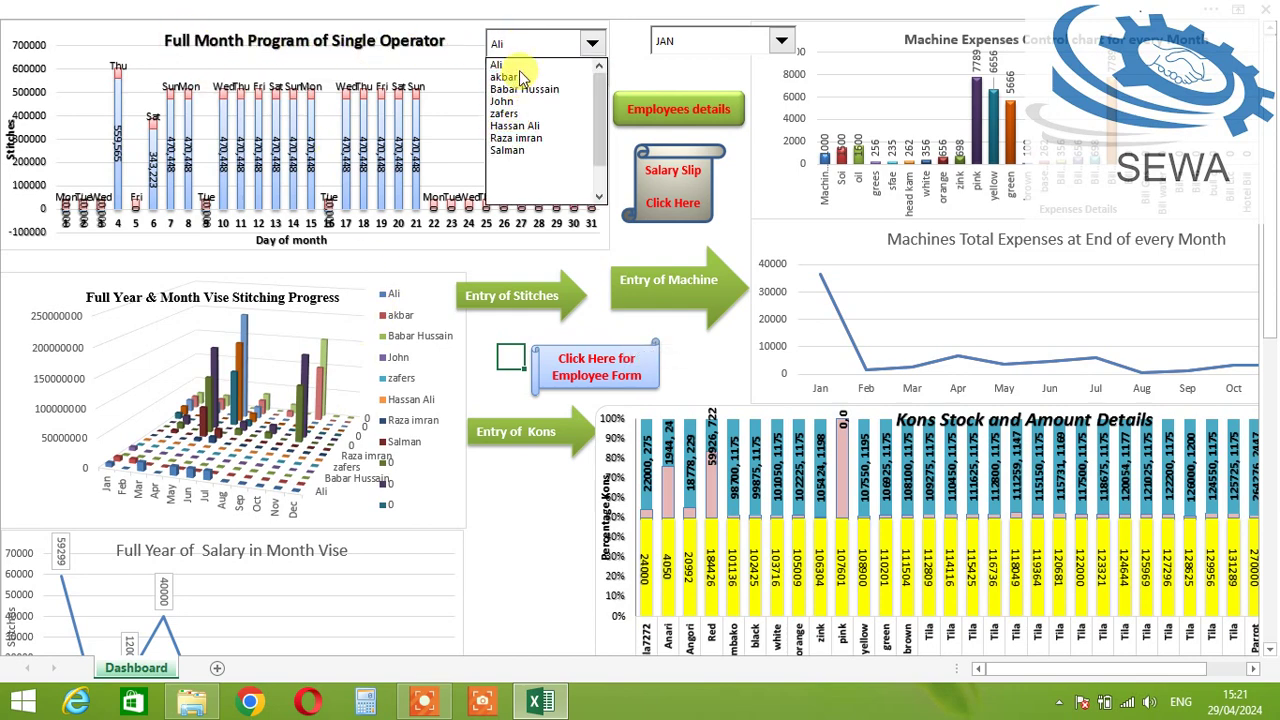
click(522, 77)
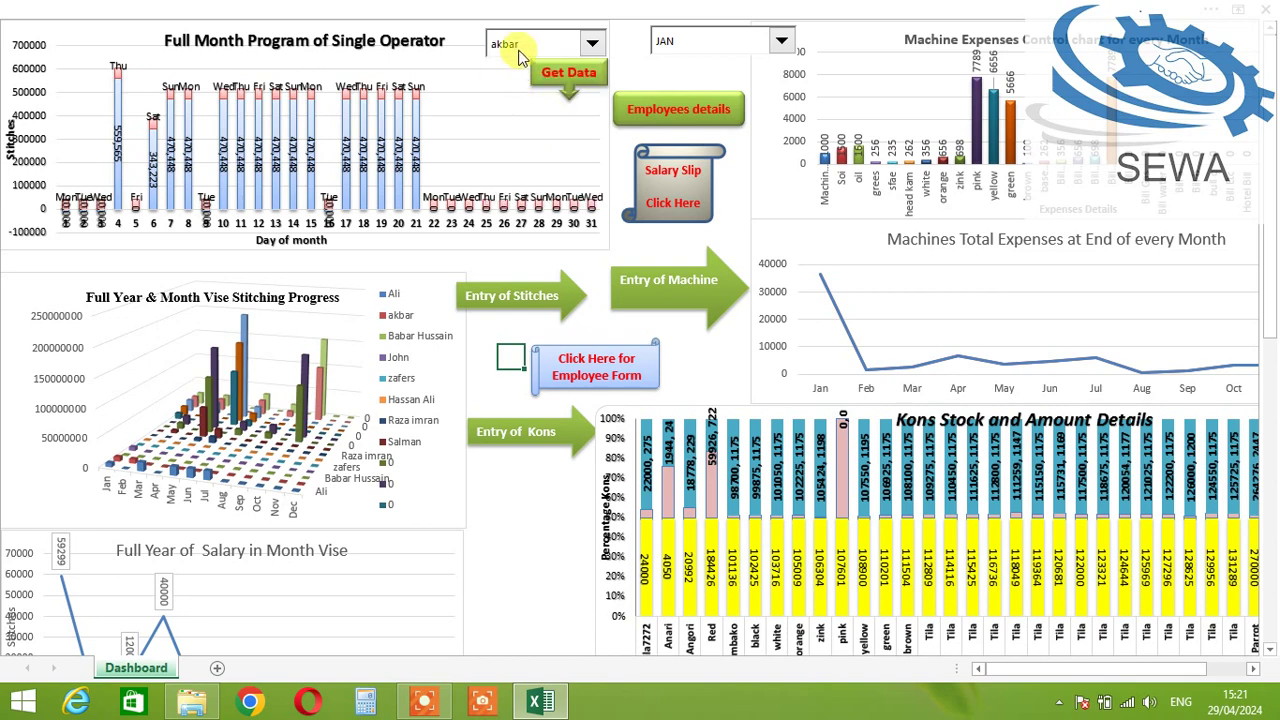
click(519, 44)
click(525, 88)
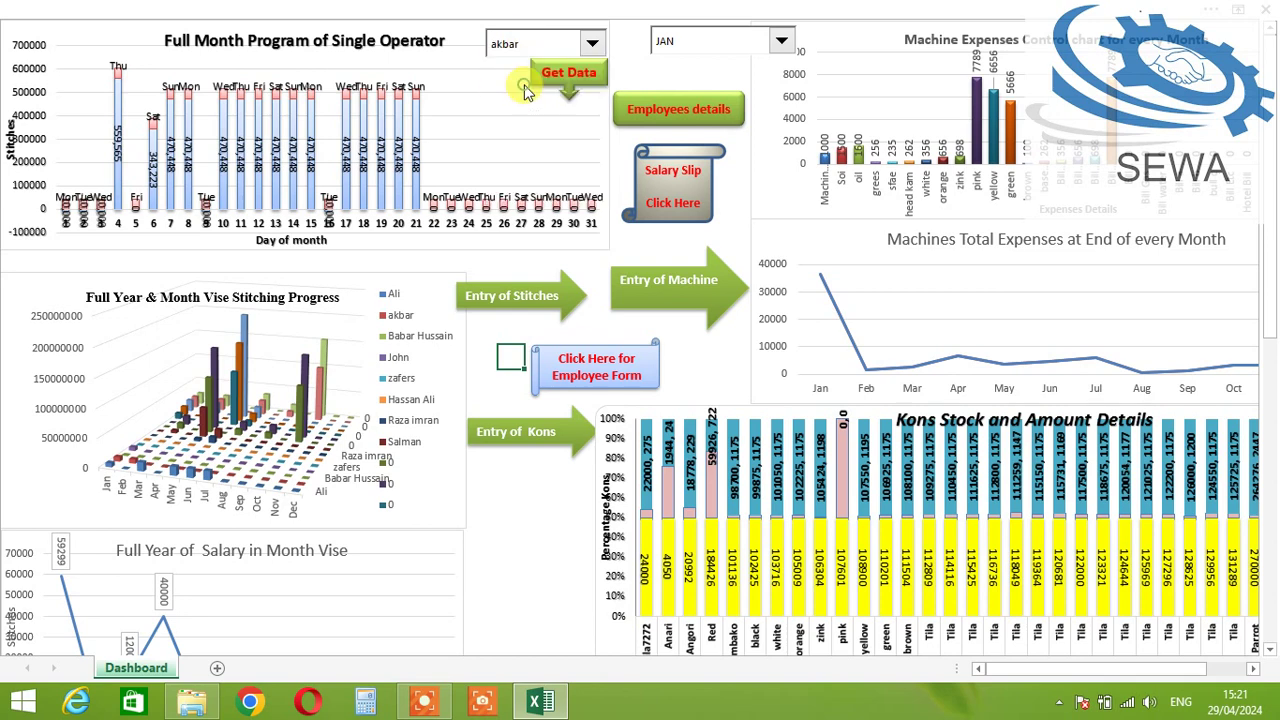
click(512, 44)
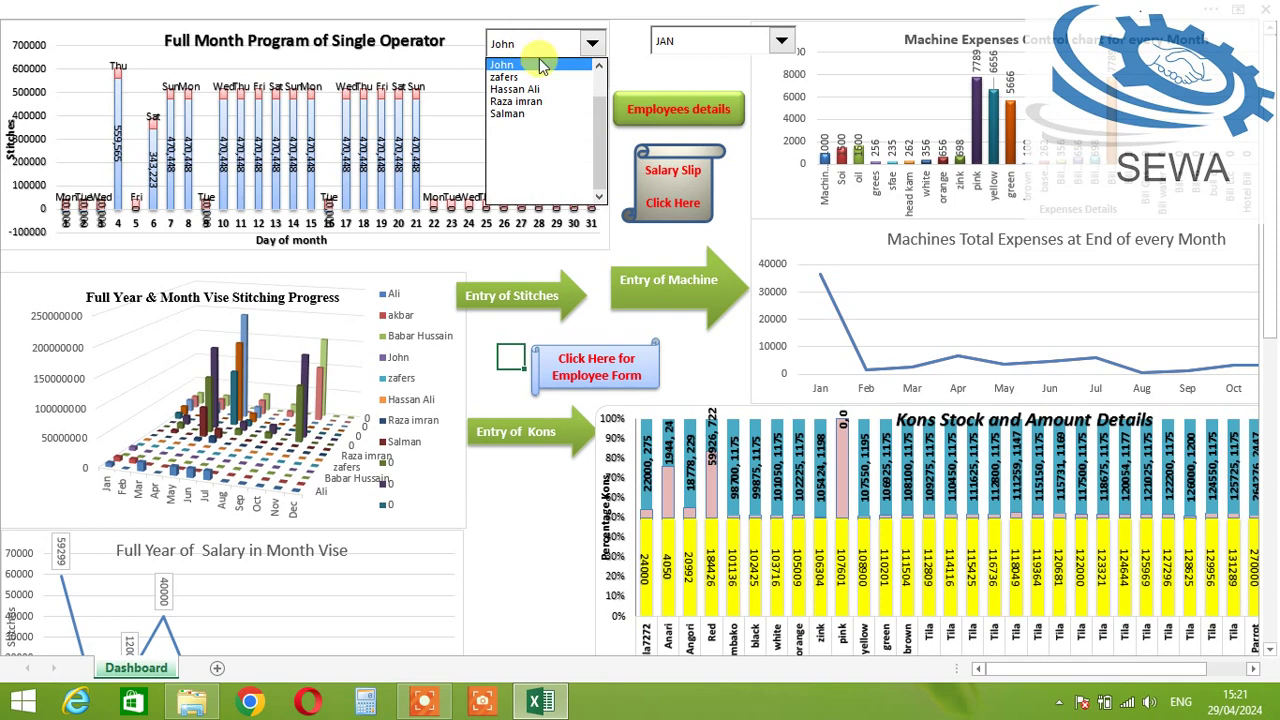
scroll(575, 80, up, 2)
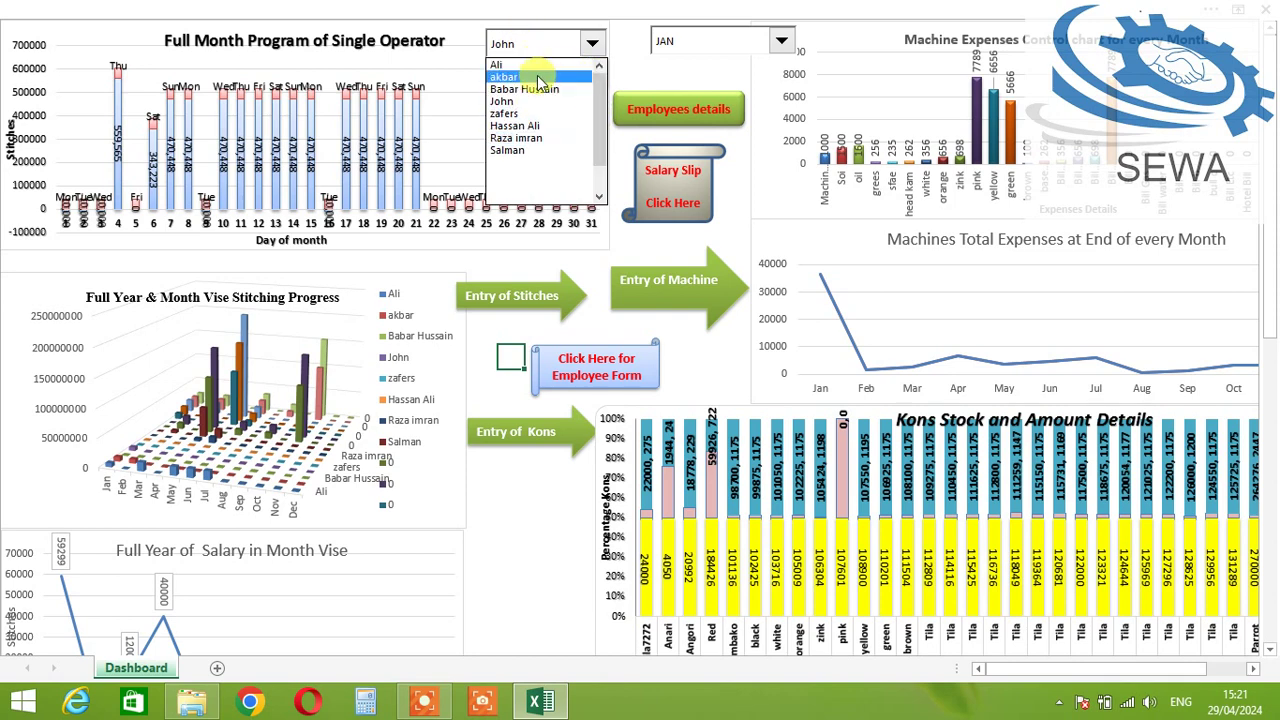
click(555, 77)
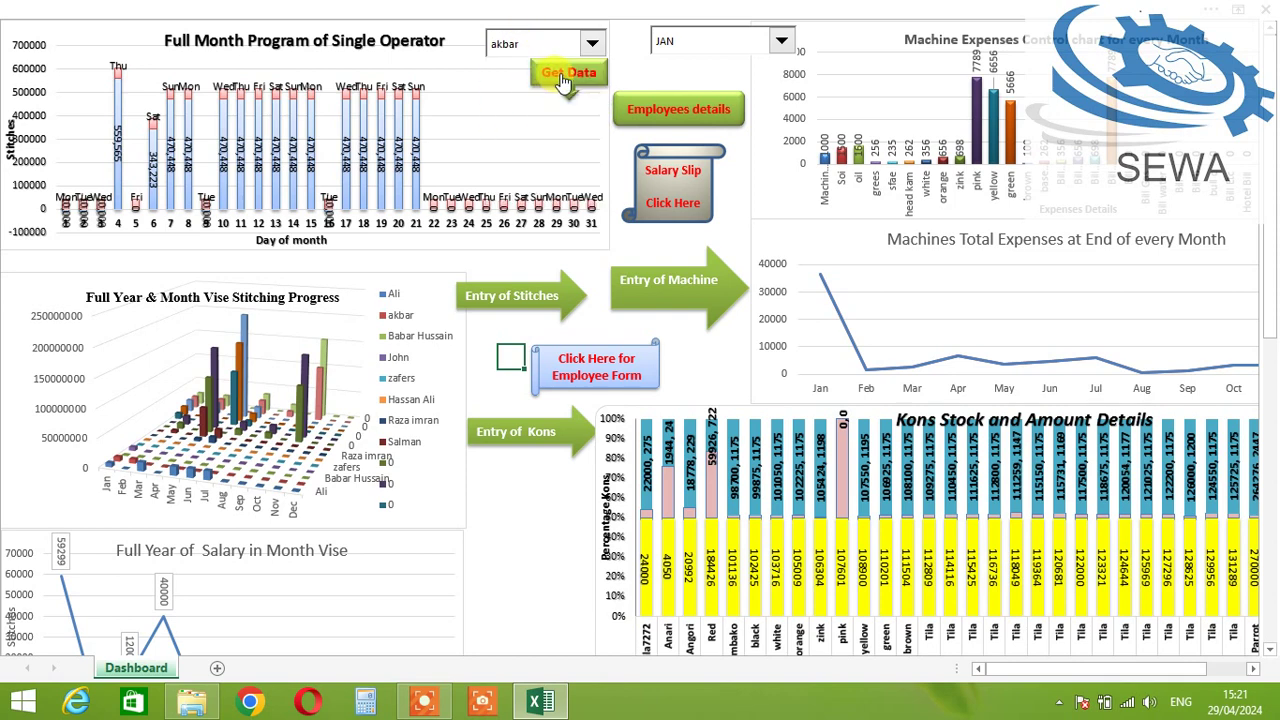
click(560, 80)
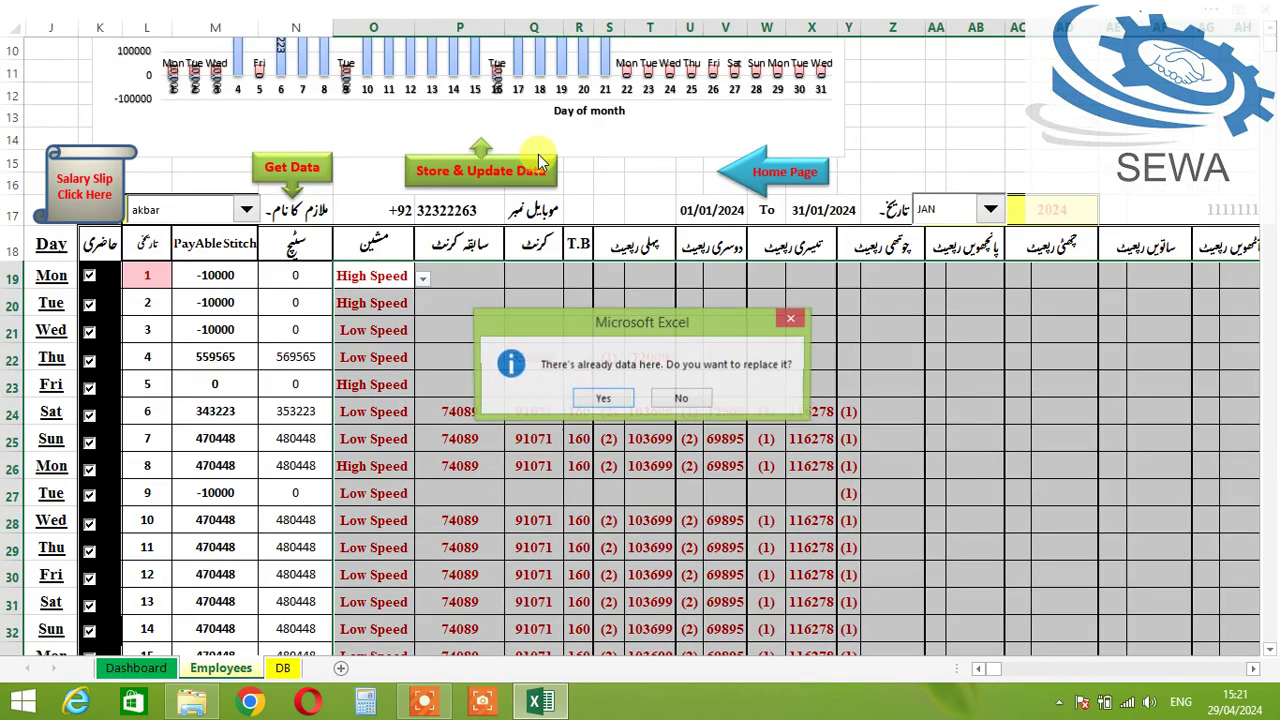
click(590, 398)
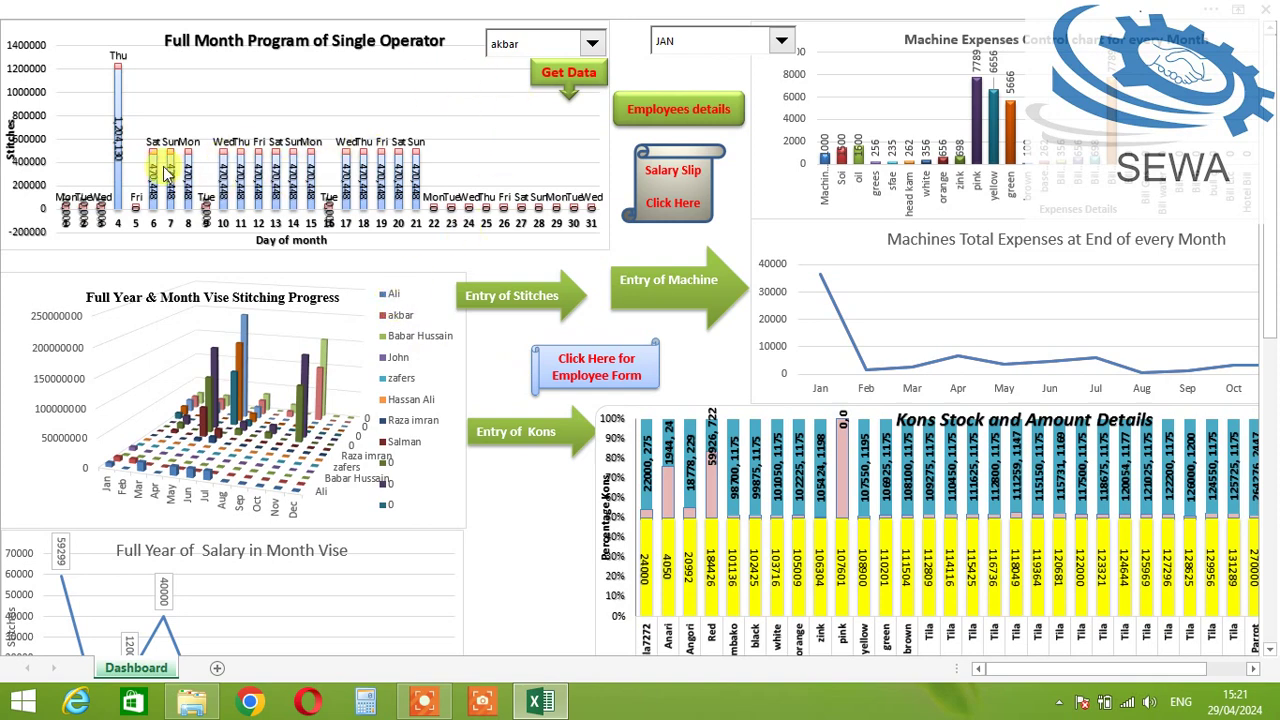
Step: Switch the dashboard's operator to Ali and fetch Ali's stitch data
click(592, 43)
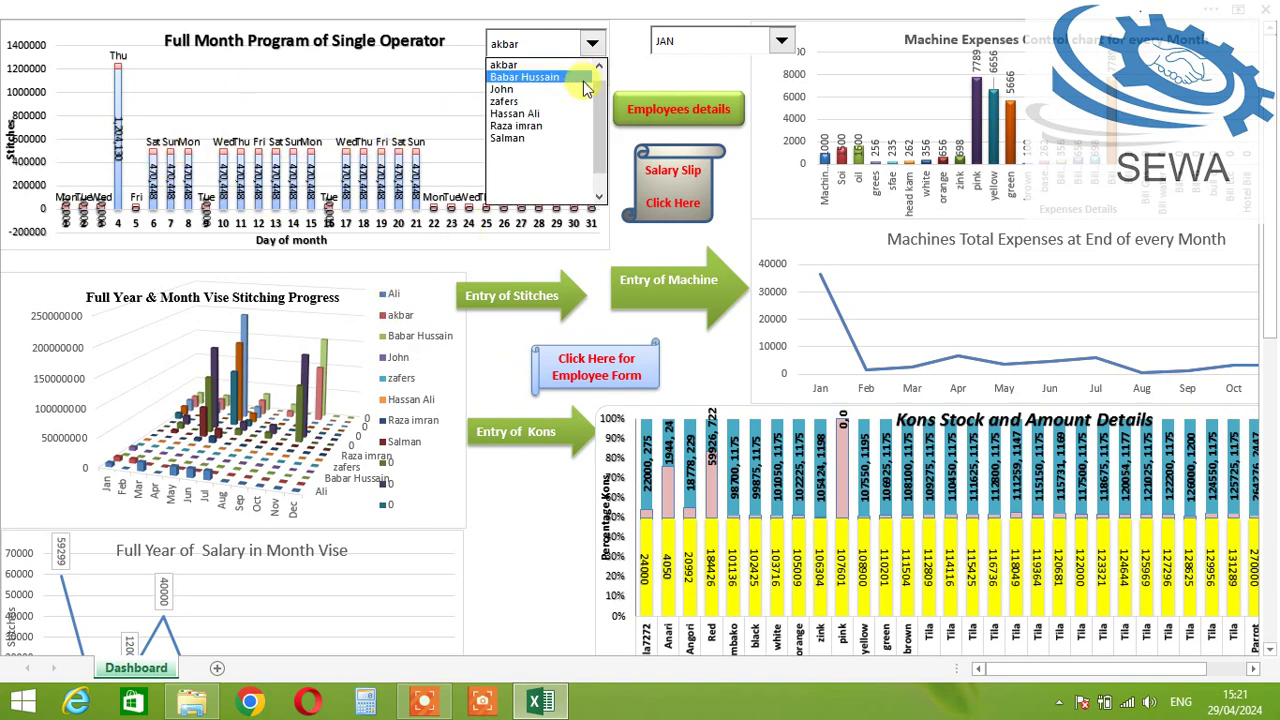
click(540, 64)
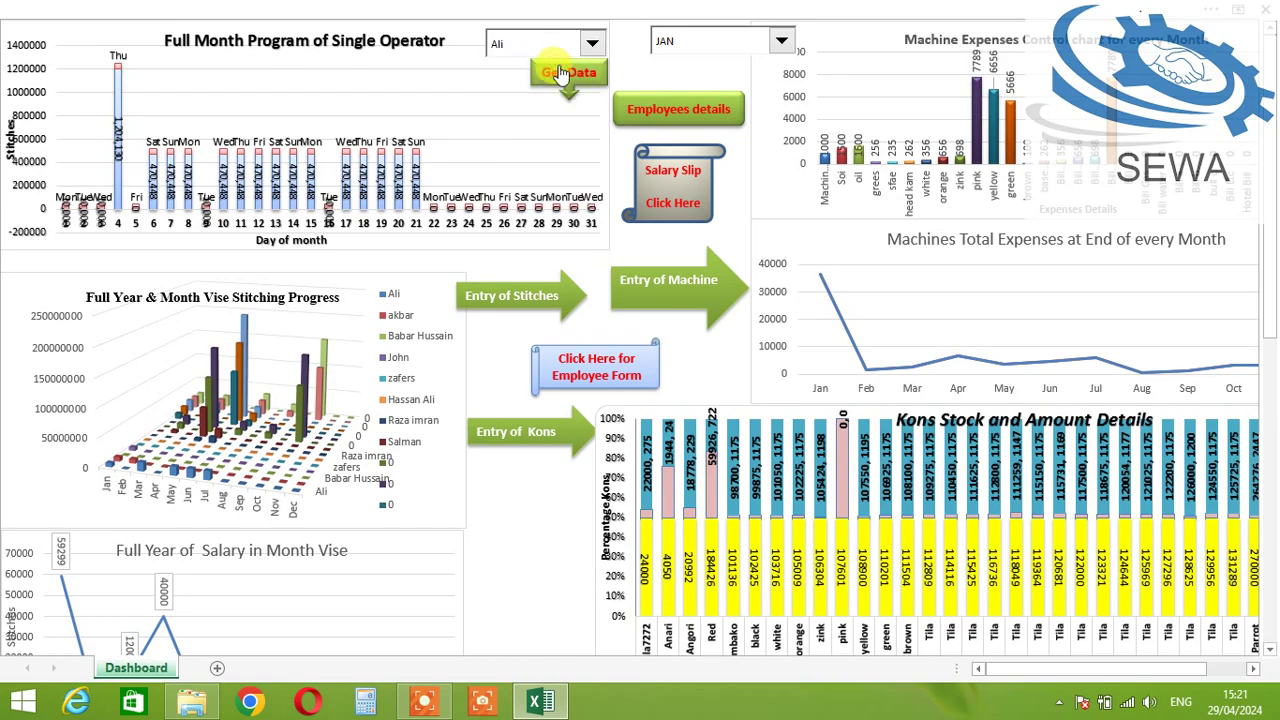
click(572, 75)
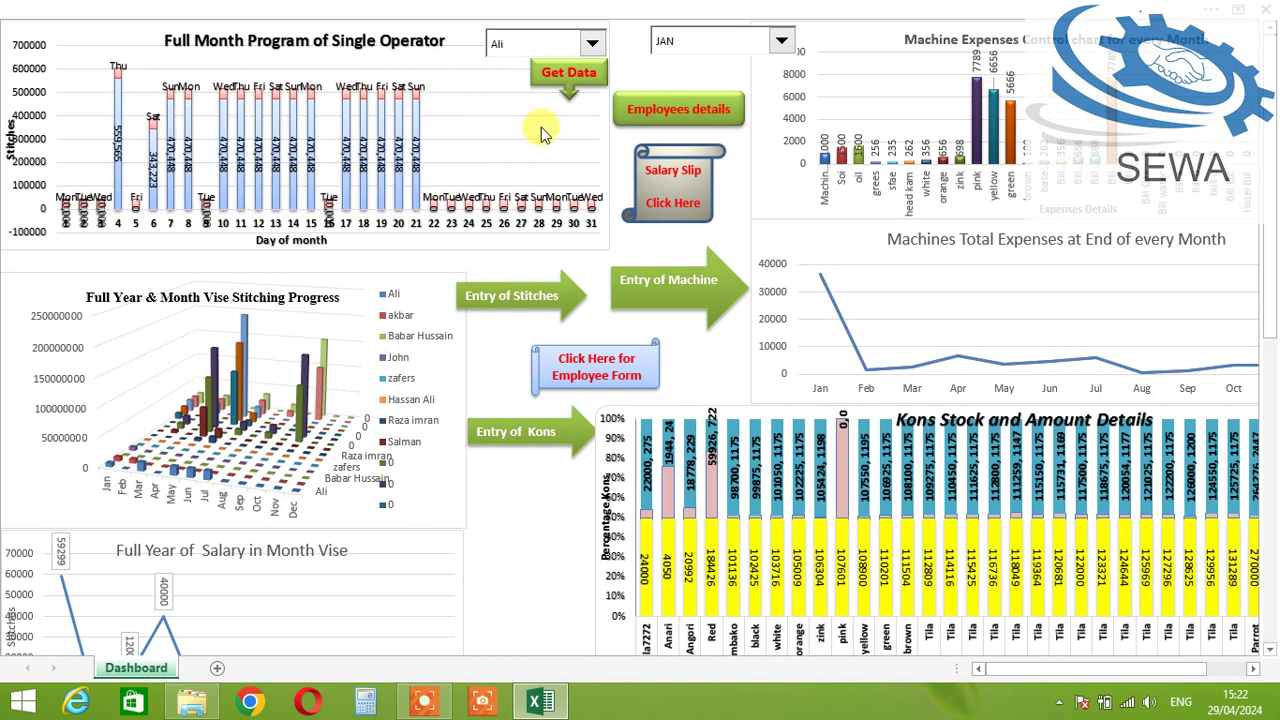
click(680, 40)
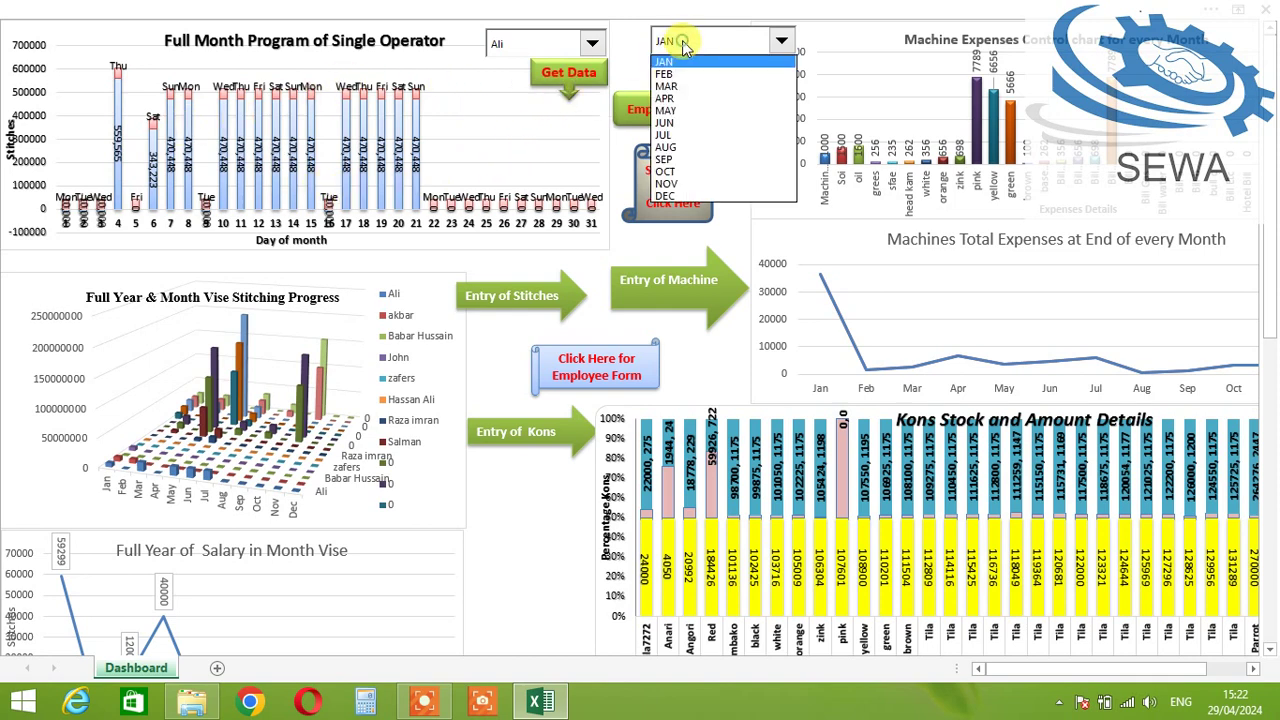
click(754, 40)
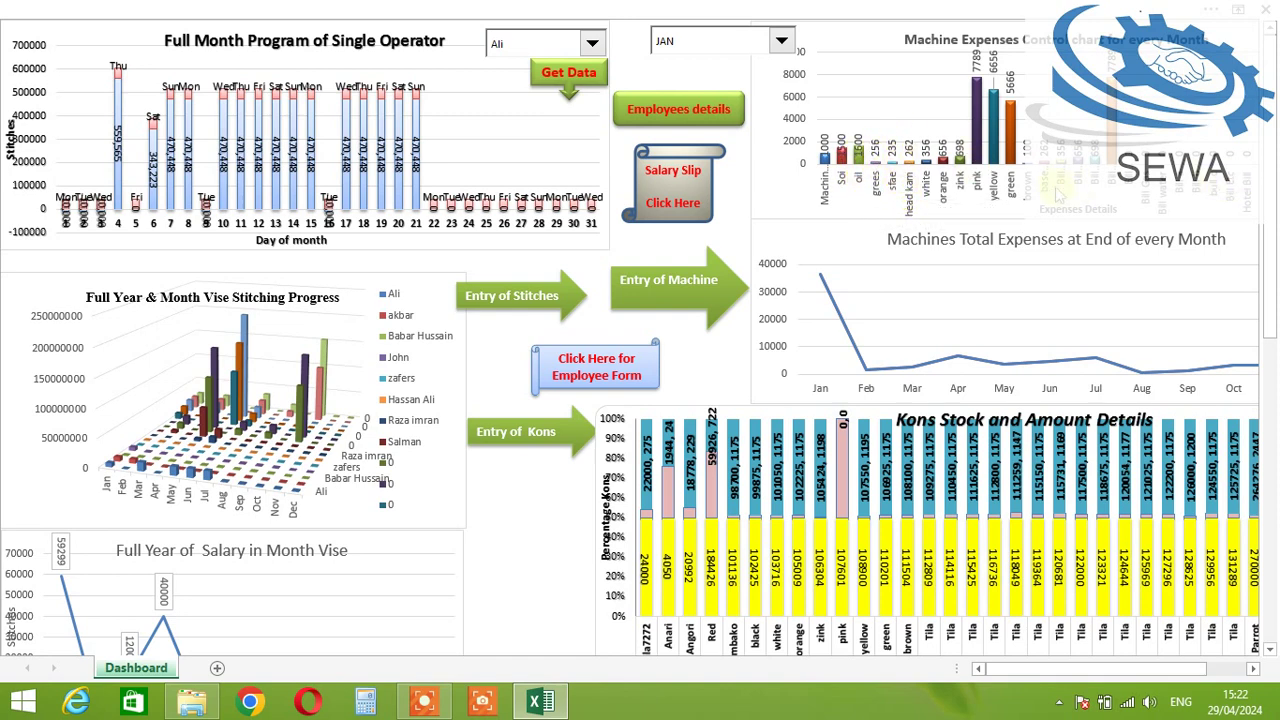
click(728, 40)
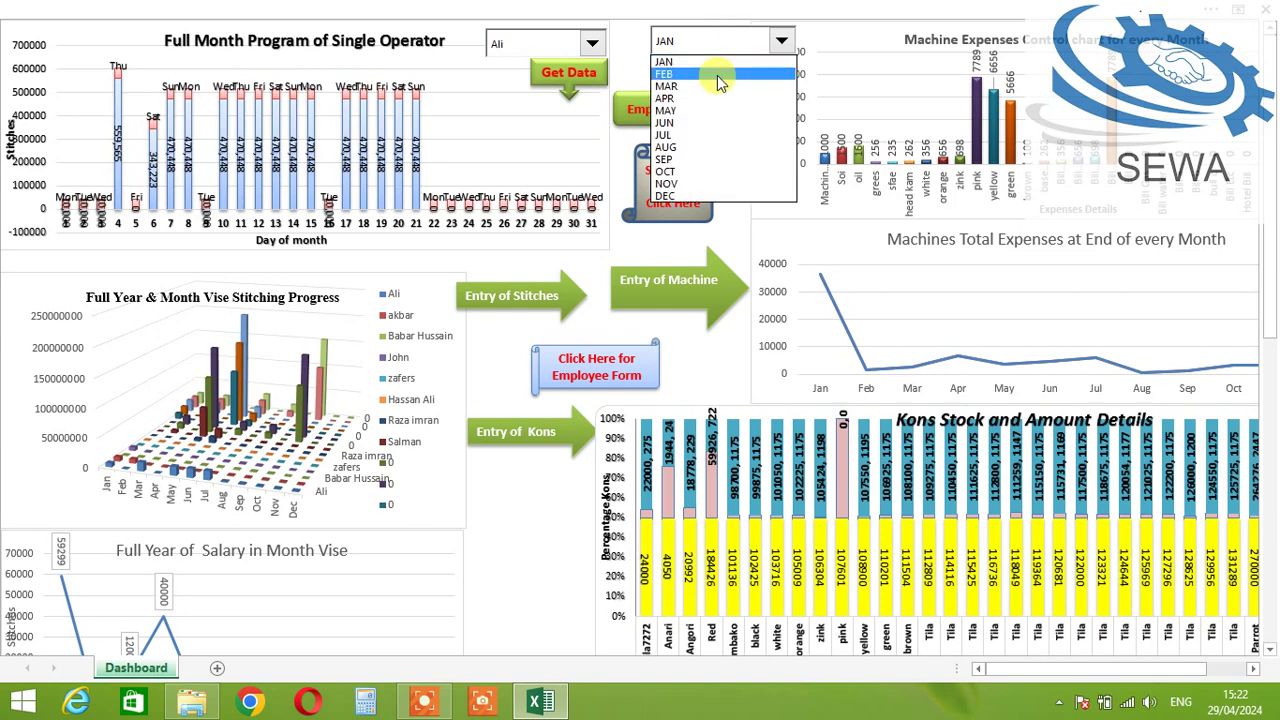
click(703, 44)
click(698, 40)
click(704, 68)
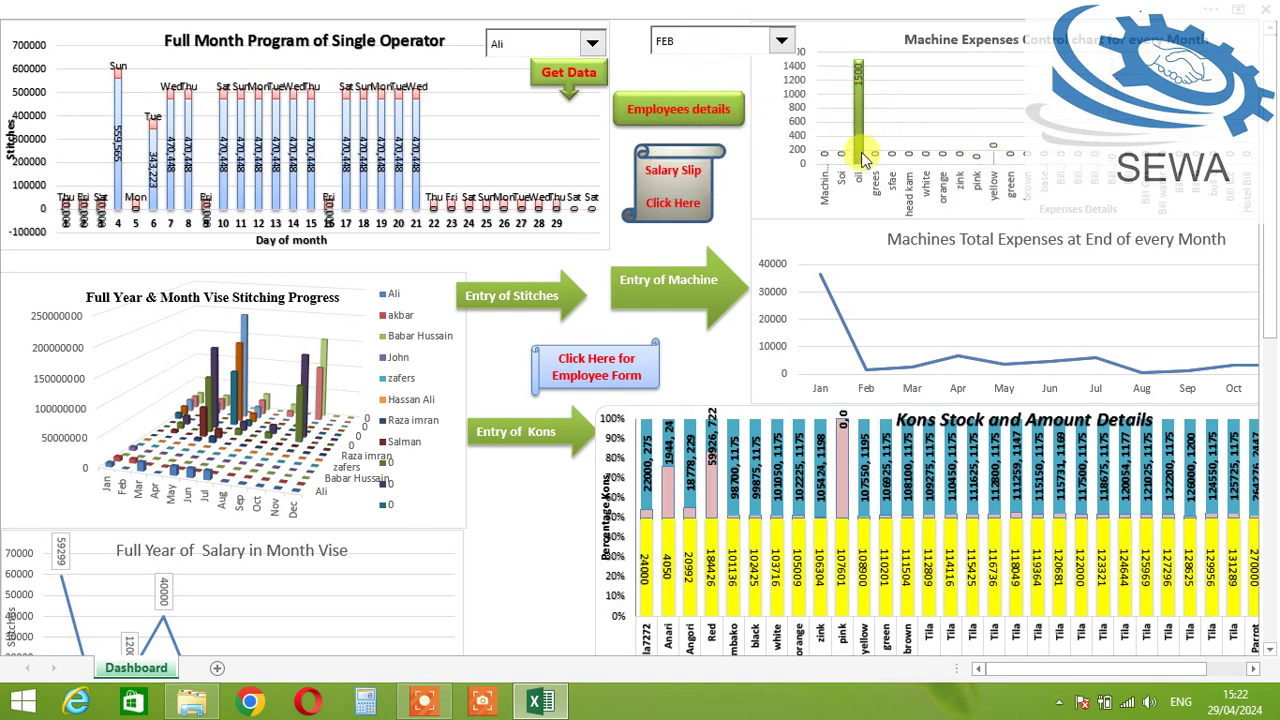
click(729, 40)
click(710, 85)
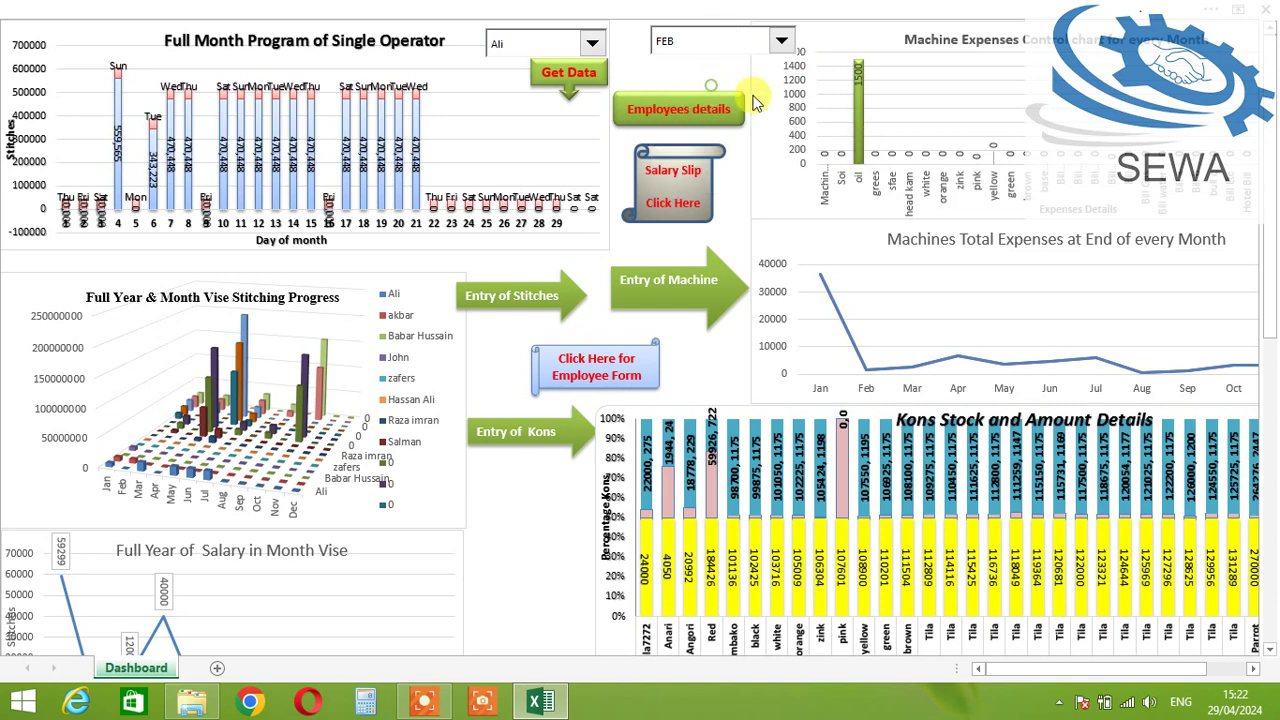
click(712, 50)
click(698, 98)
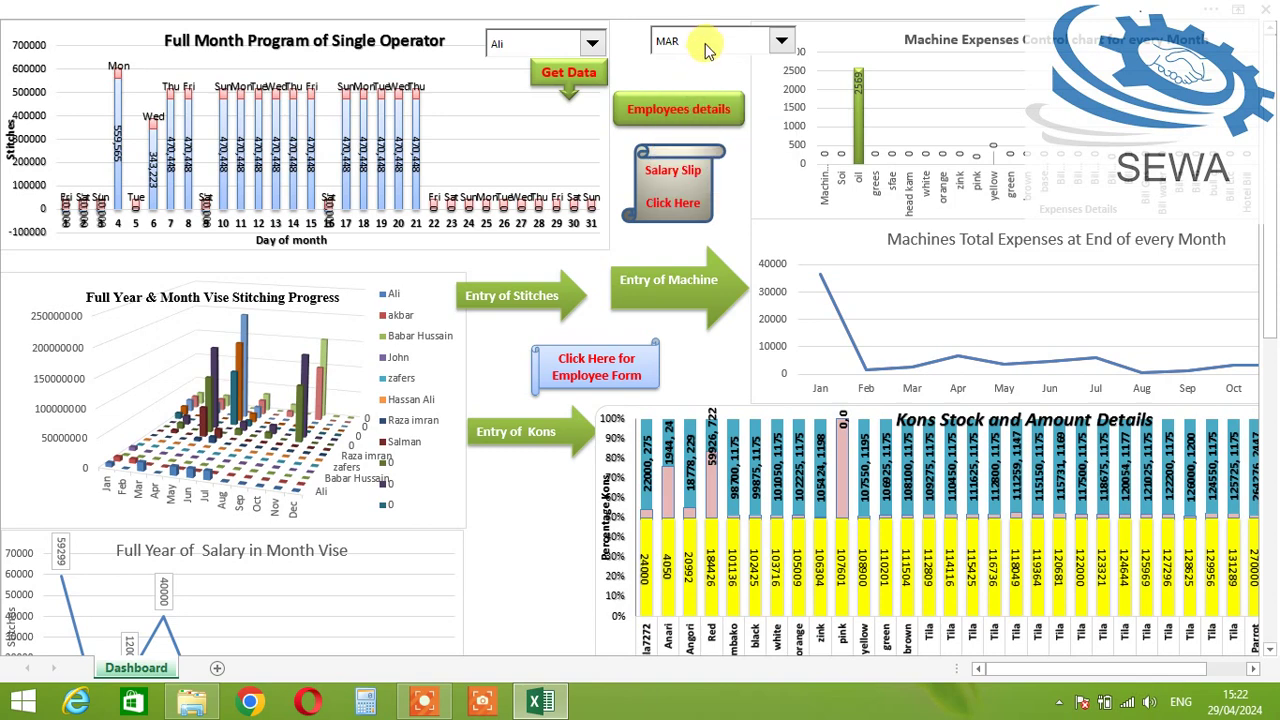
click(706, 45)
click(743, 100)
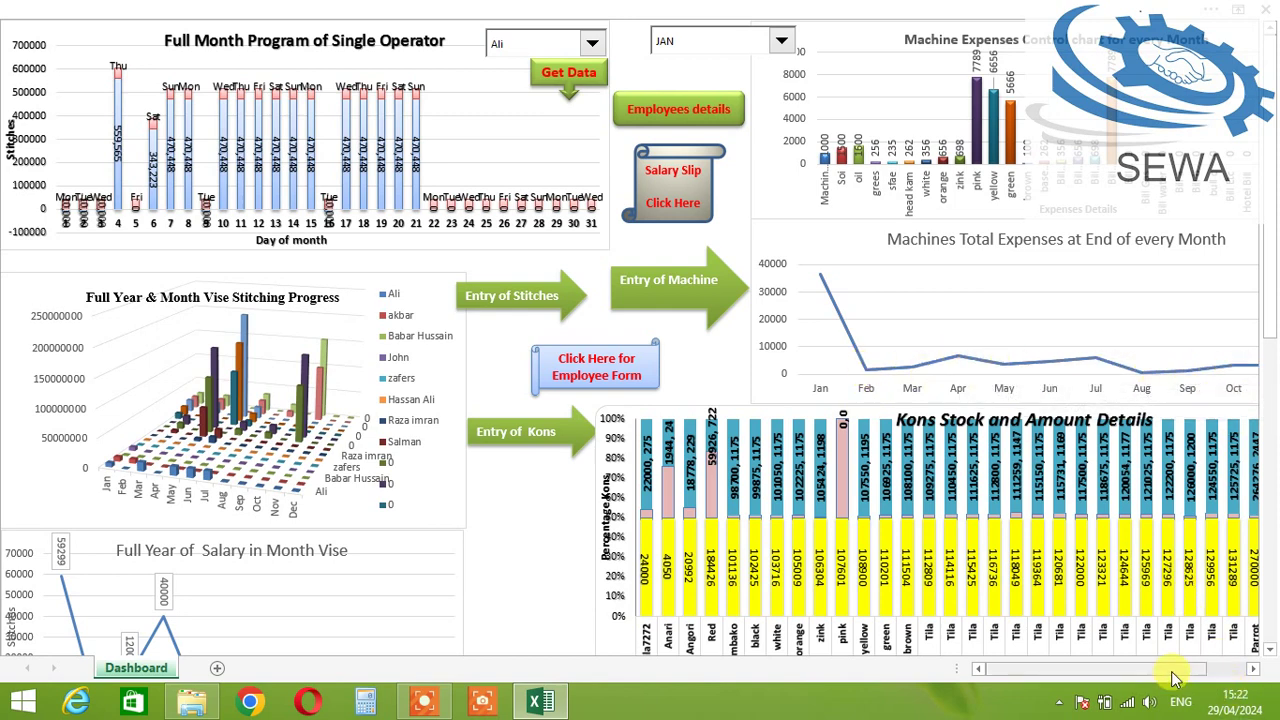
scroll(1175, 678, right, 3)
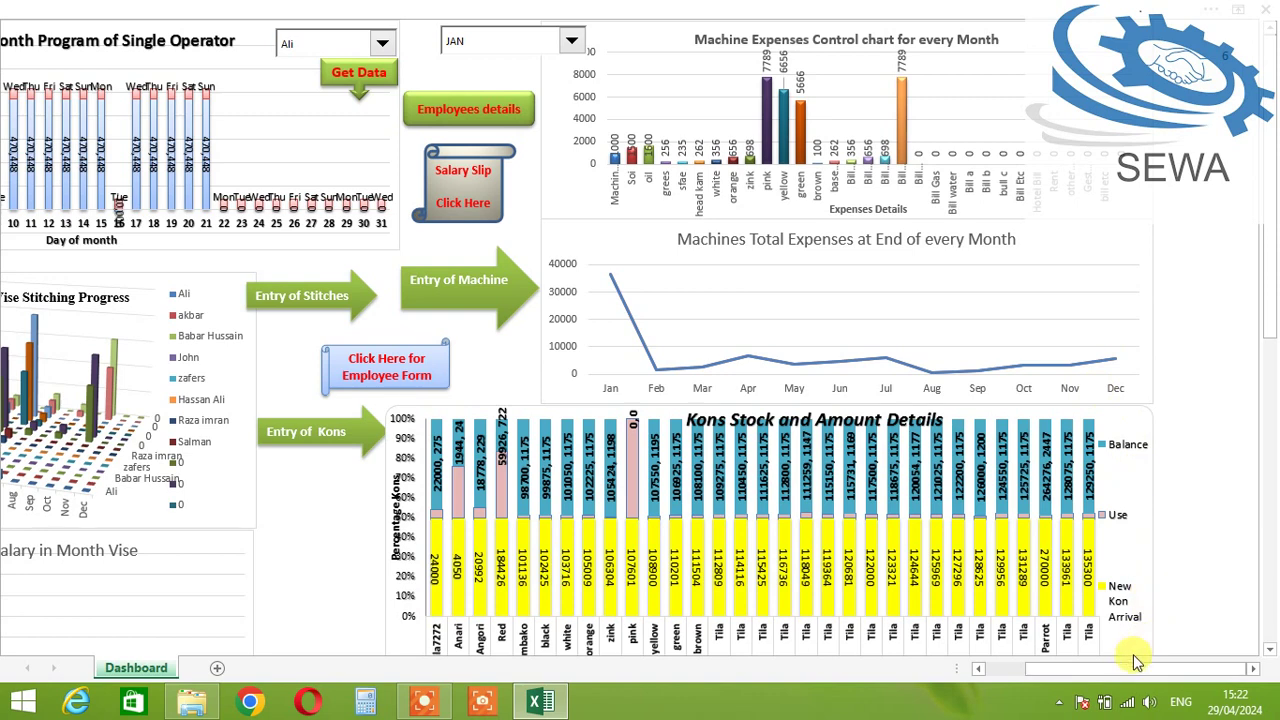
drag(1131, 668, 1012, 688)
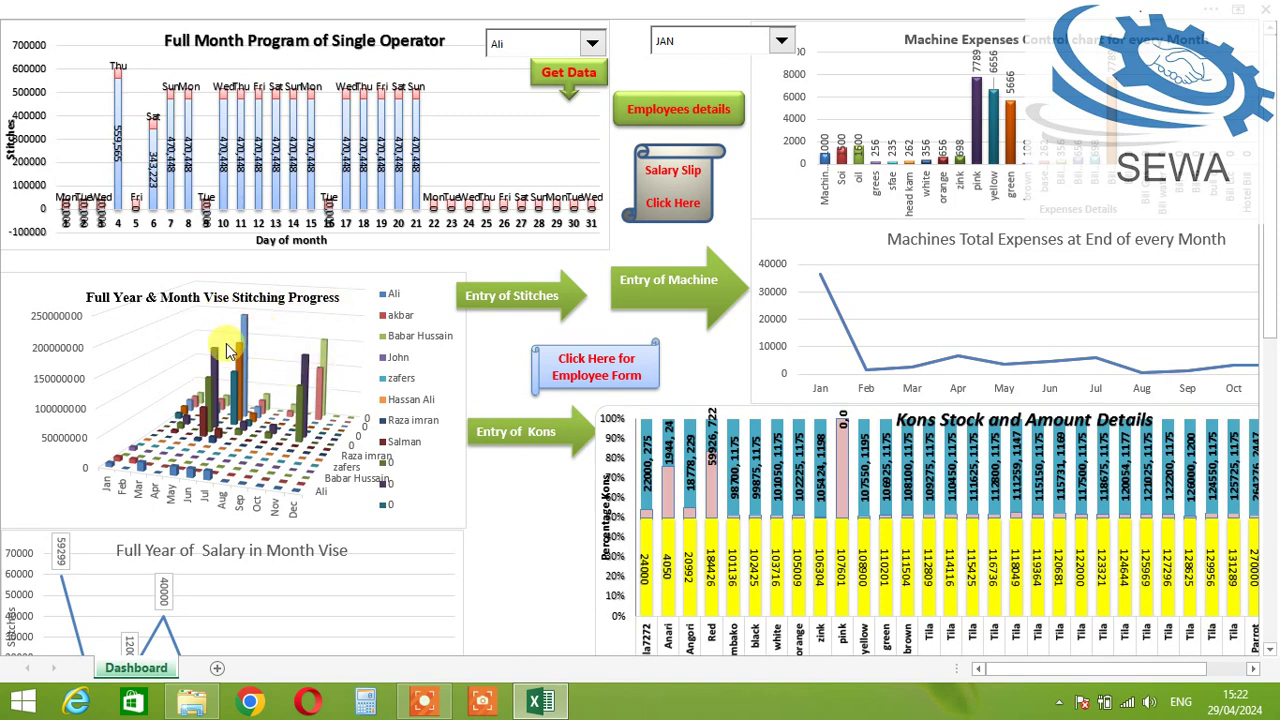
scroll(228, 350, down, 1)
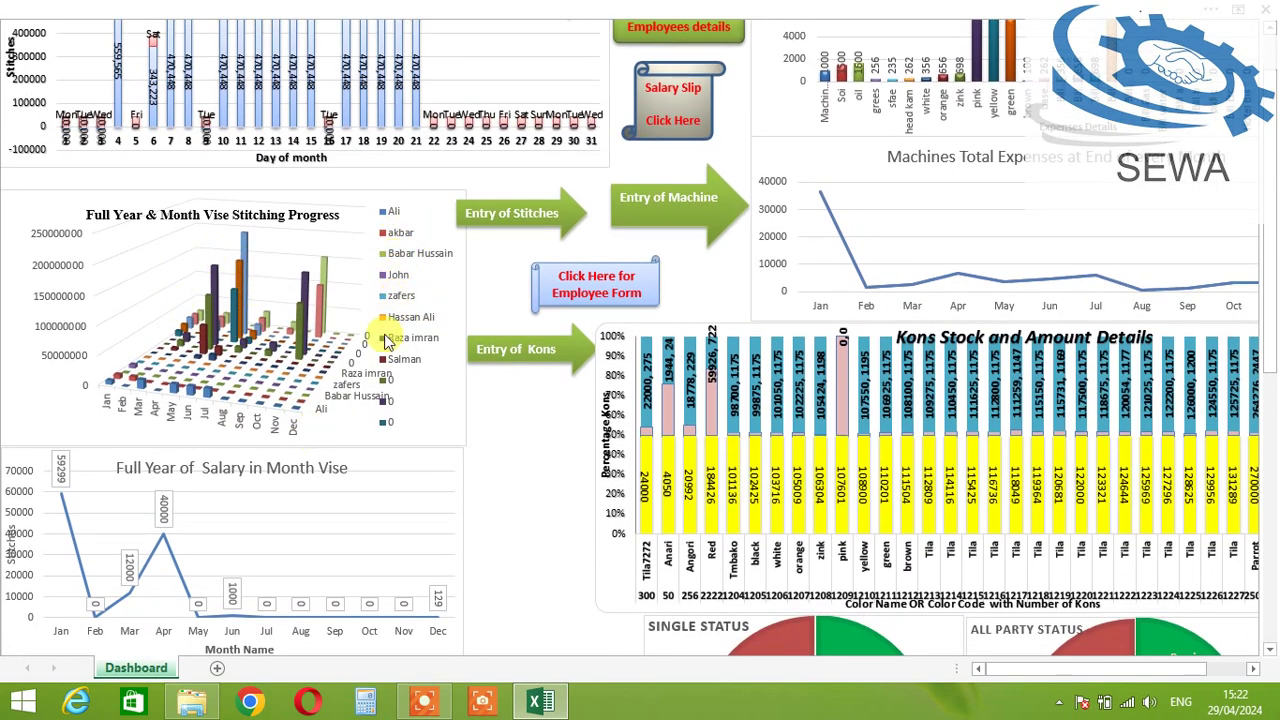
scroll(392, 368, down, 2)
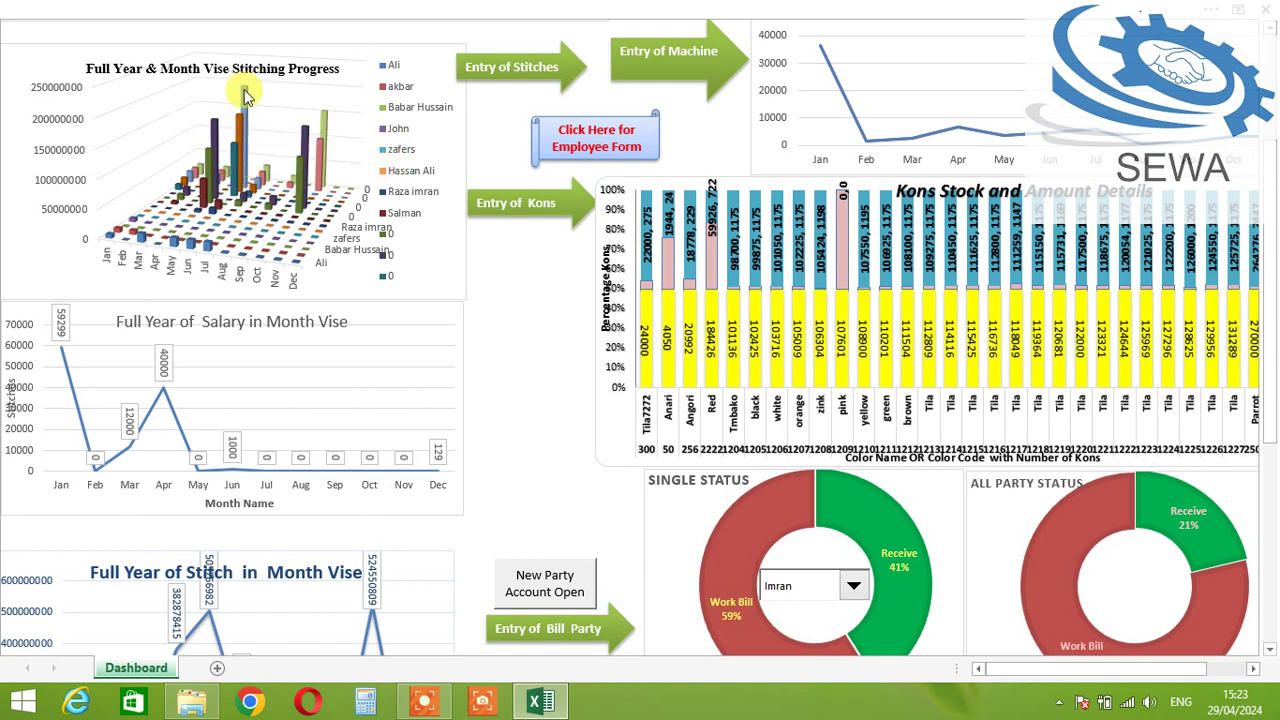
mouse_move(245, 95)
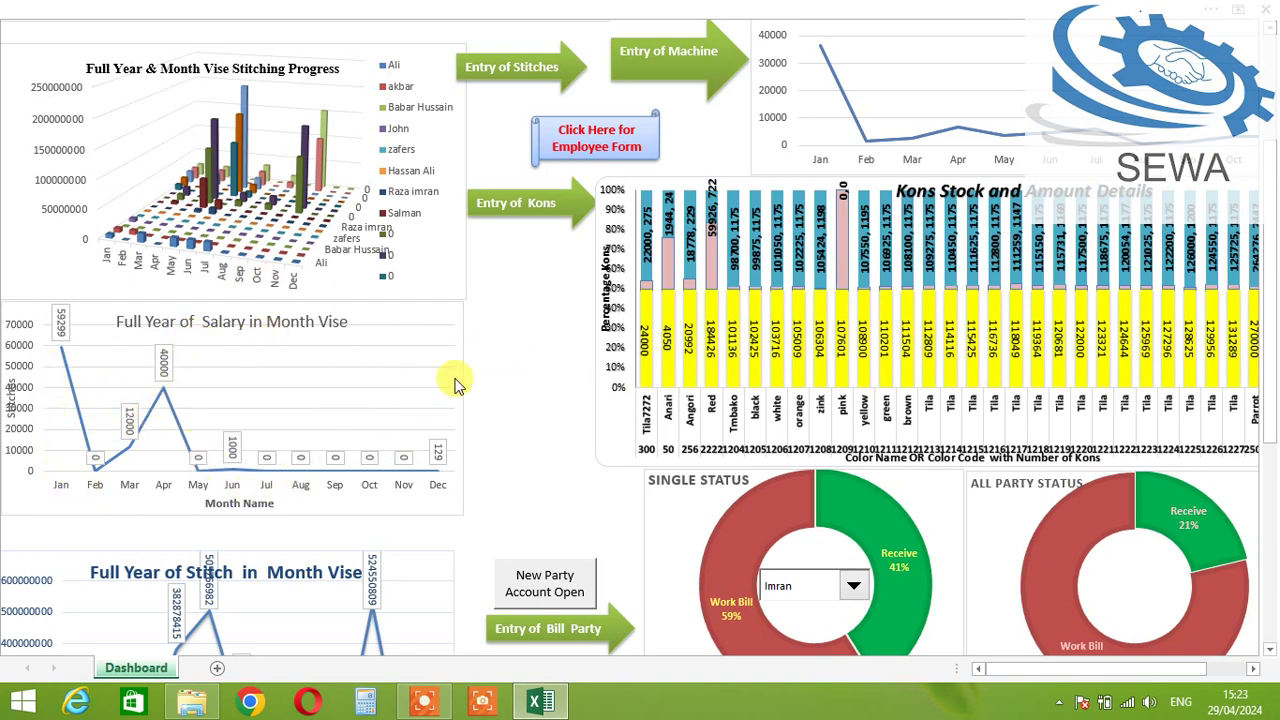
scroll(451, 380, down, 4)
scroll(218, 418, down, 8)
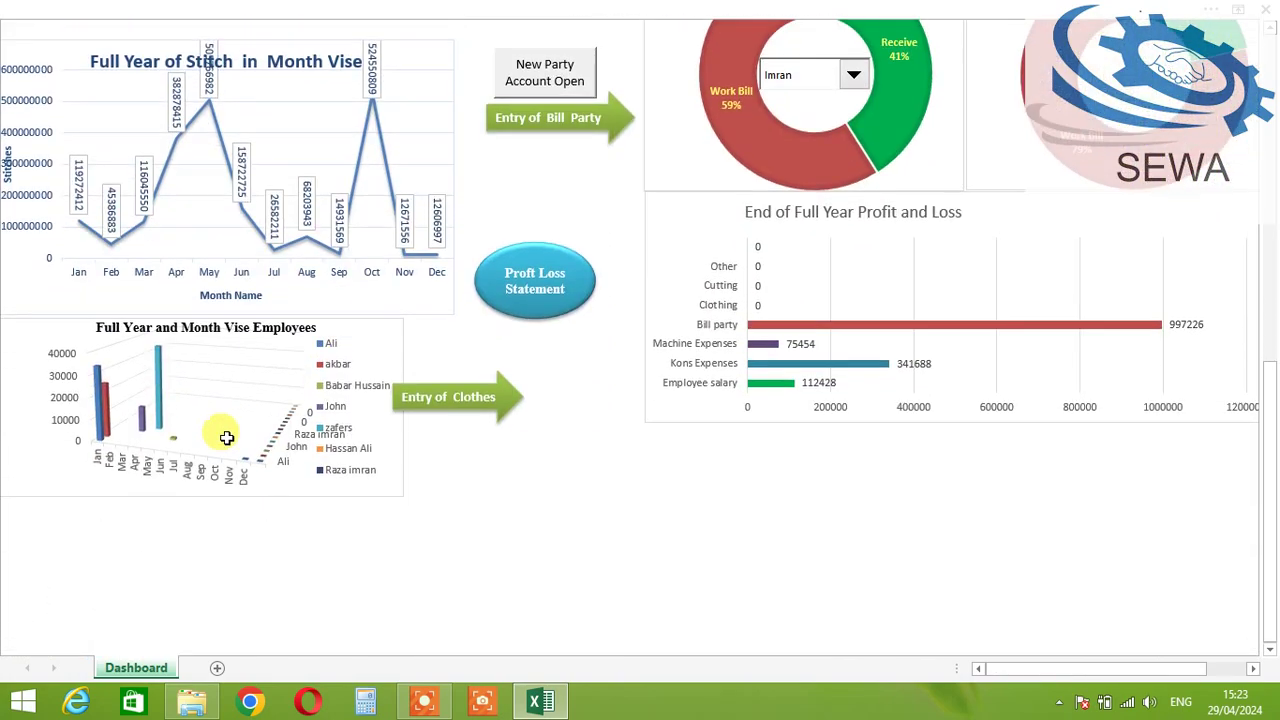
scroll(343, 420, up, 4)
scroll(371, 352, up, 3)
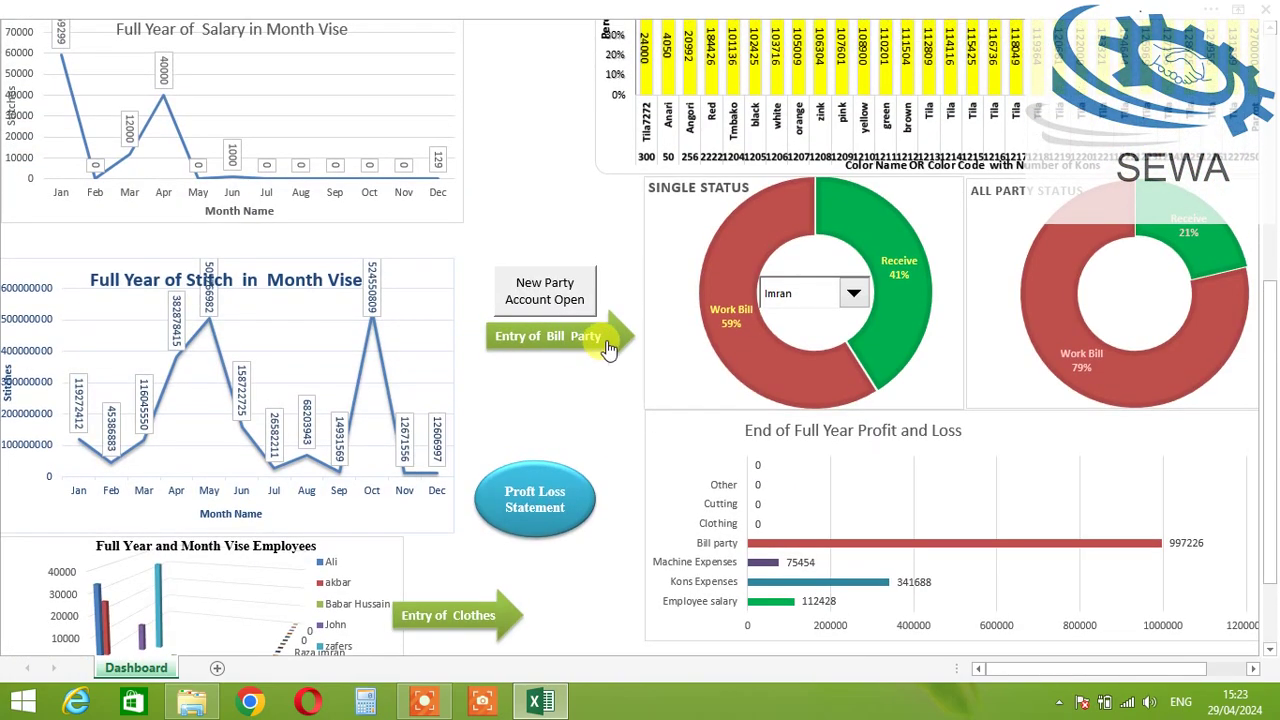
scroll(600, 330, up, 3)
scroll(600, 300, up, 7)
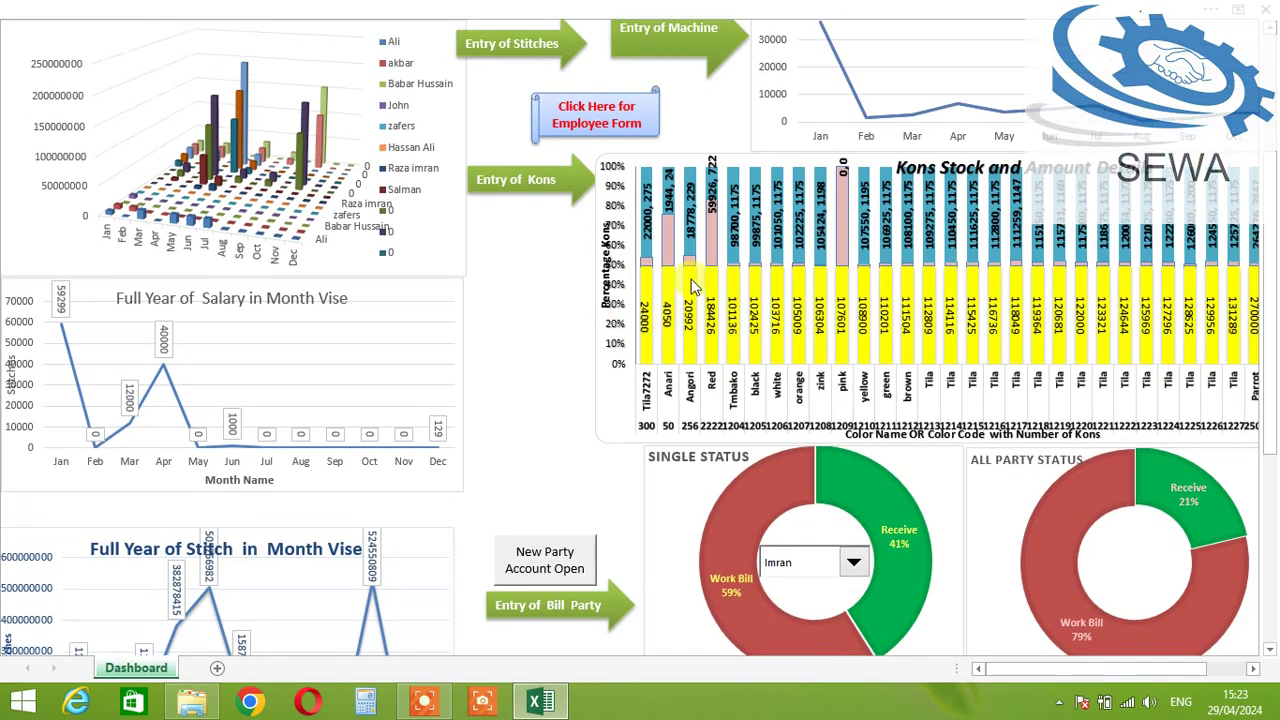
scroll(738, 330, down, 5)
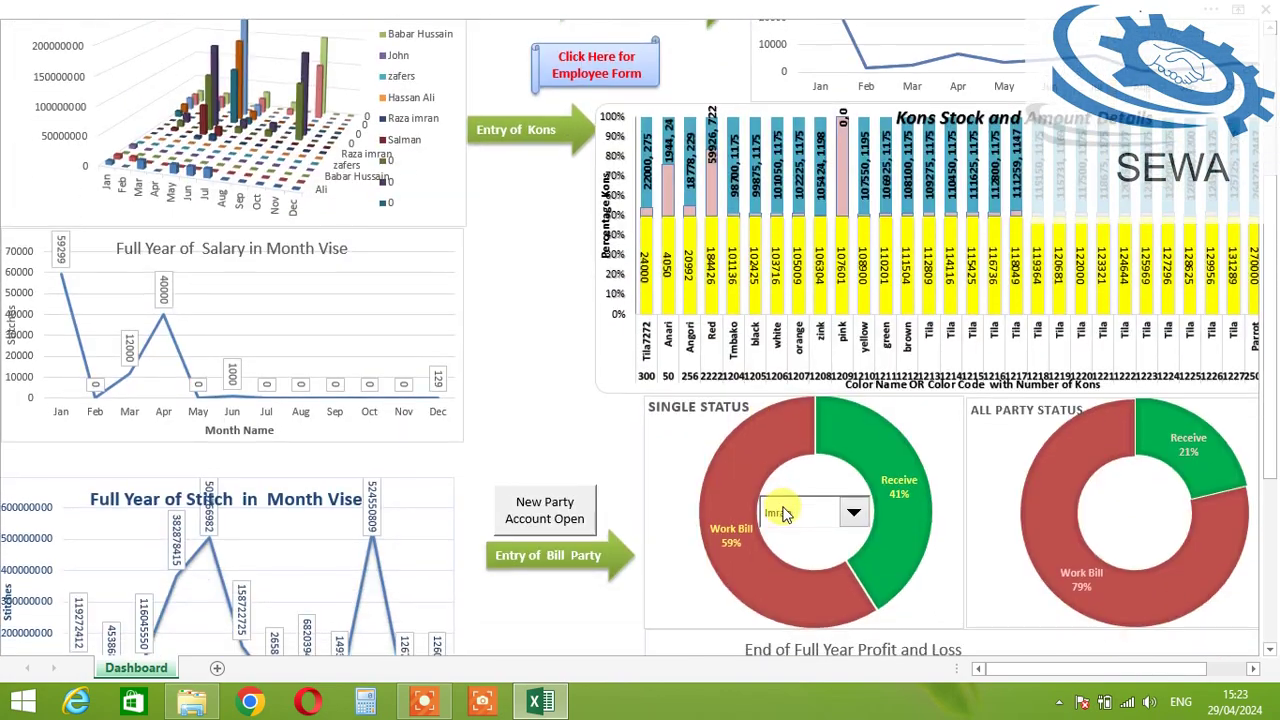
scroll(745, 400, up, 5)
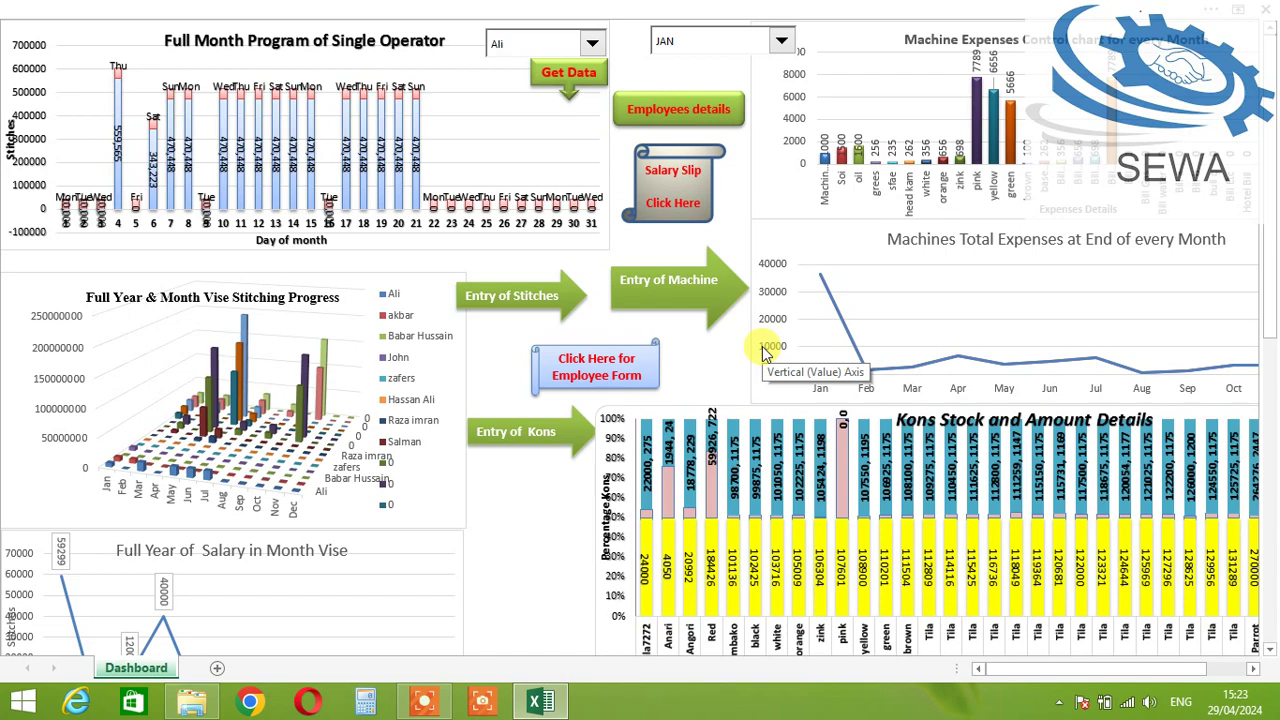
scroll(762, 352, down, 3)
scroll(762, 346, down, 4)
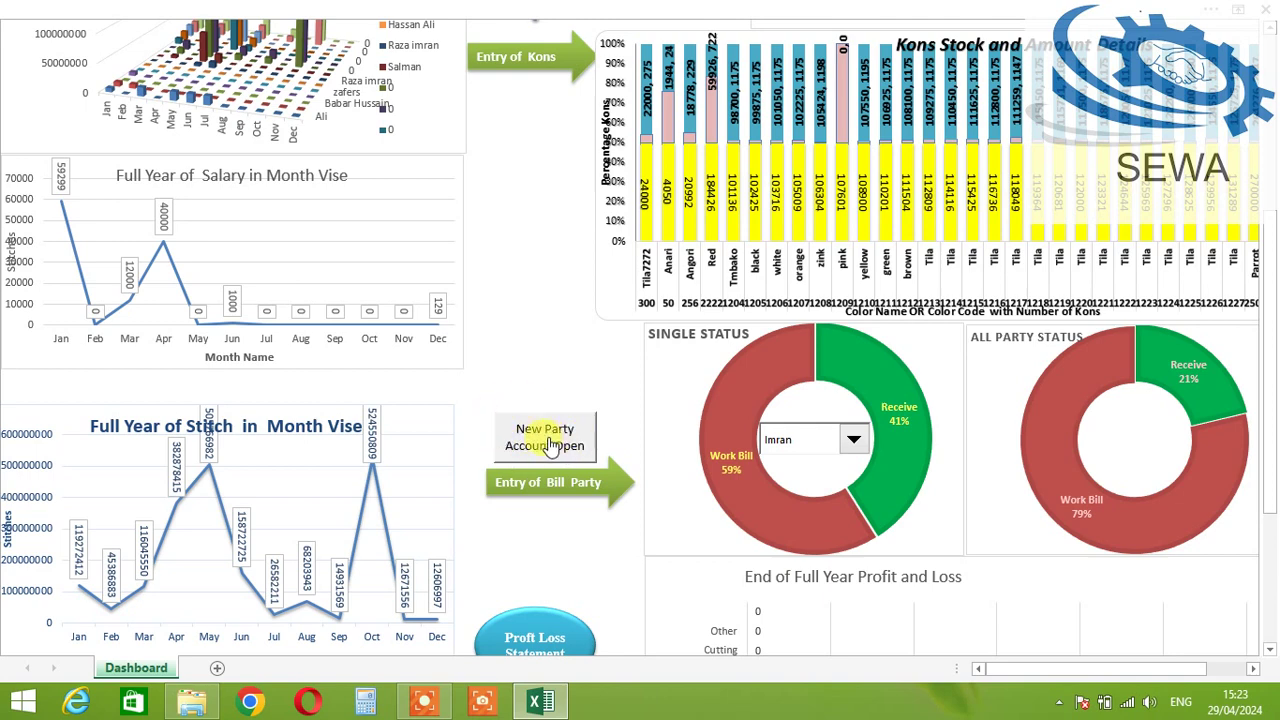
Step: Start a new party account, entering the party's full name and a 1.5 stitch rate
click(548, 440)
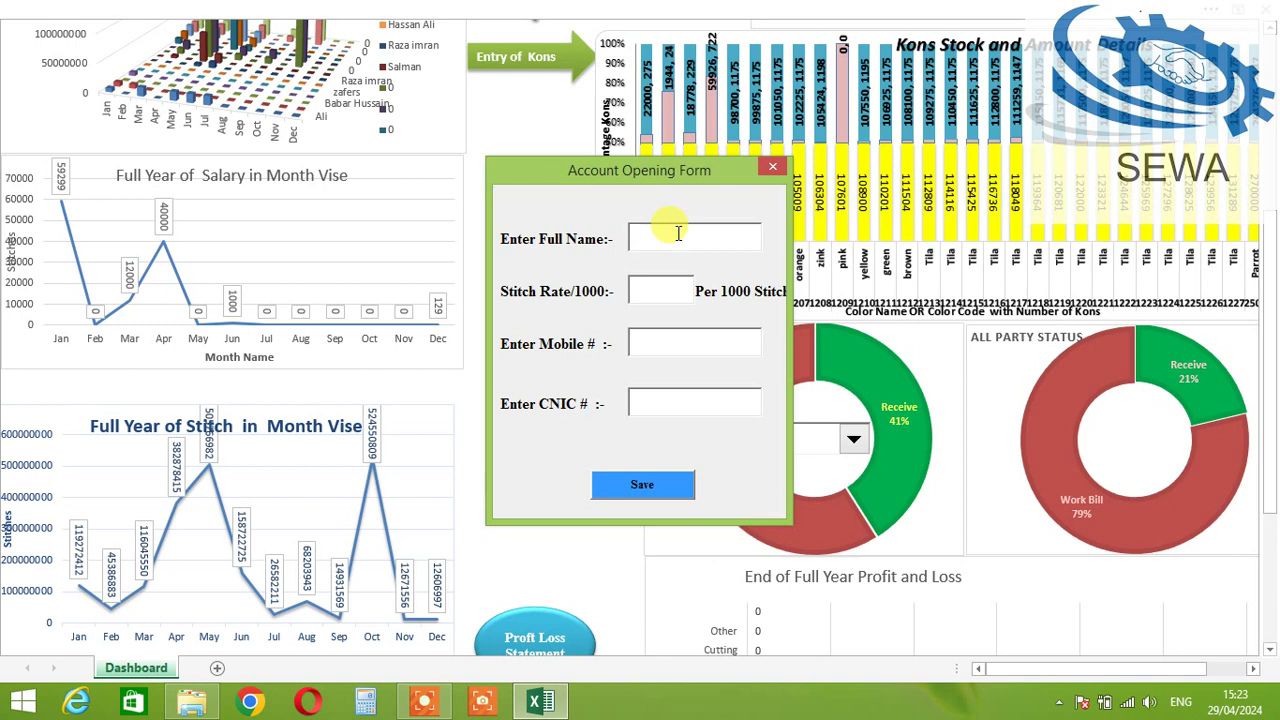
text(Akram)
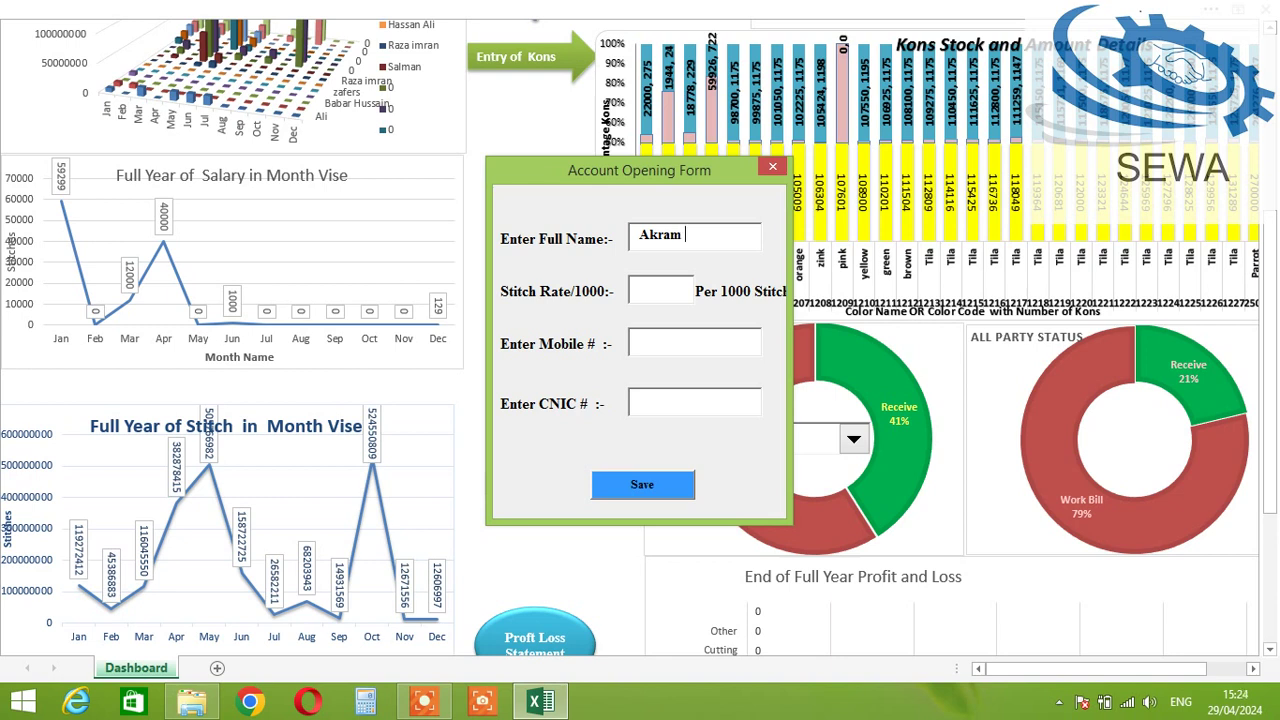
text( Party Pvt)
click(666, 291)
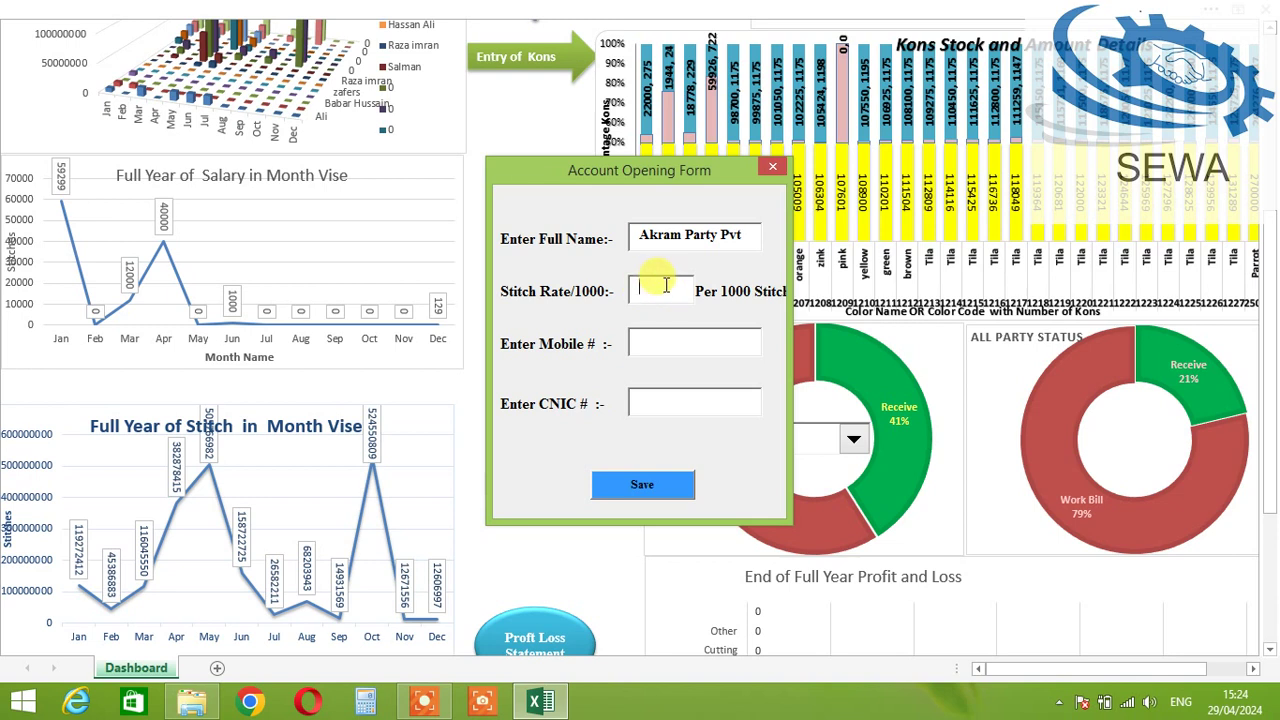
click(661, 292)
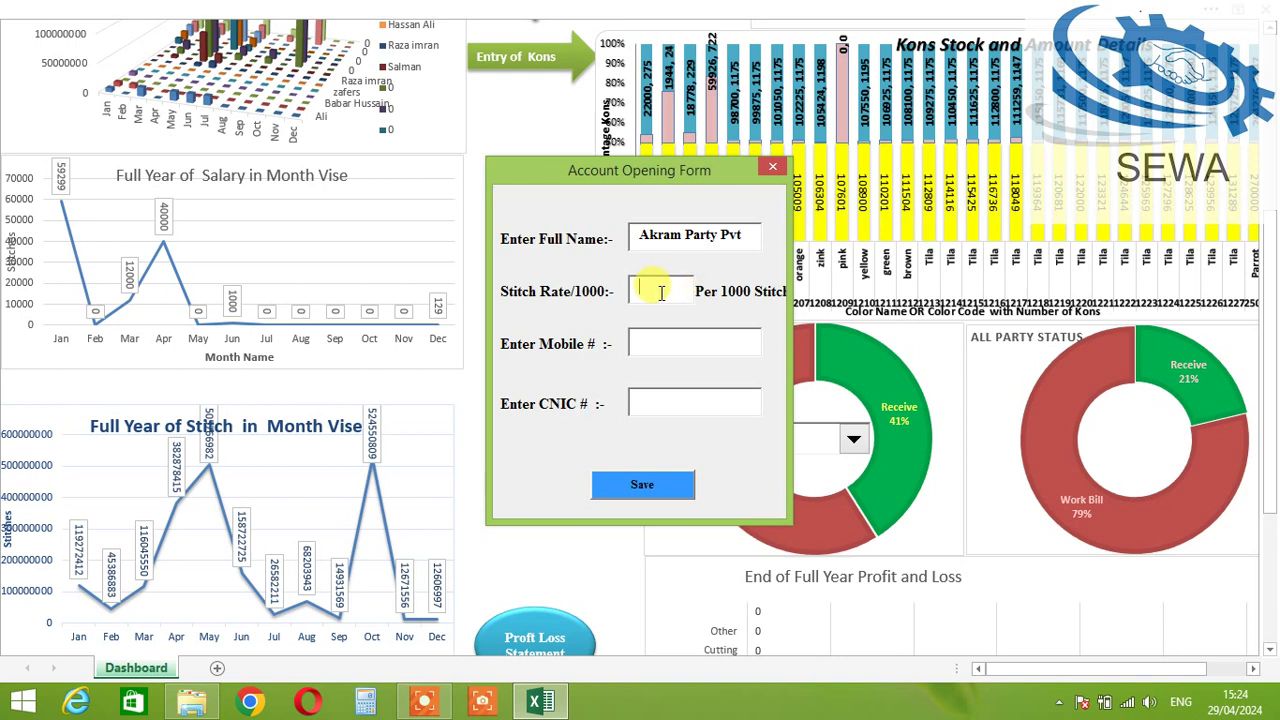
text(1.5)
Step: Add the party's mobile and CNIC numbers, then save the account and dismiss the confirmation
click(645, 339)
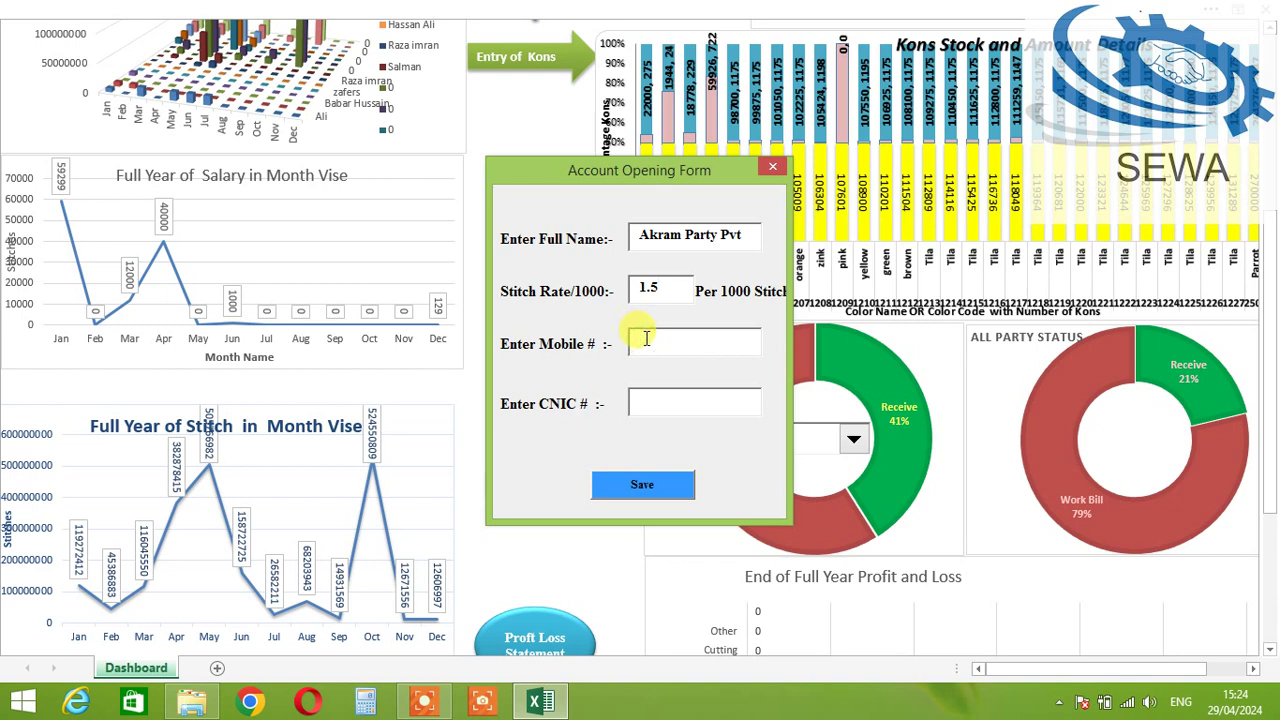
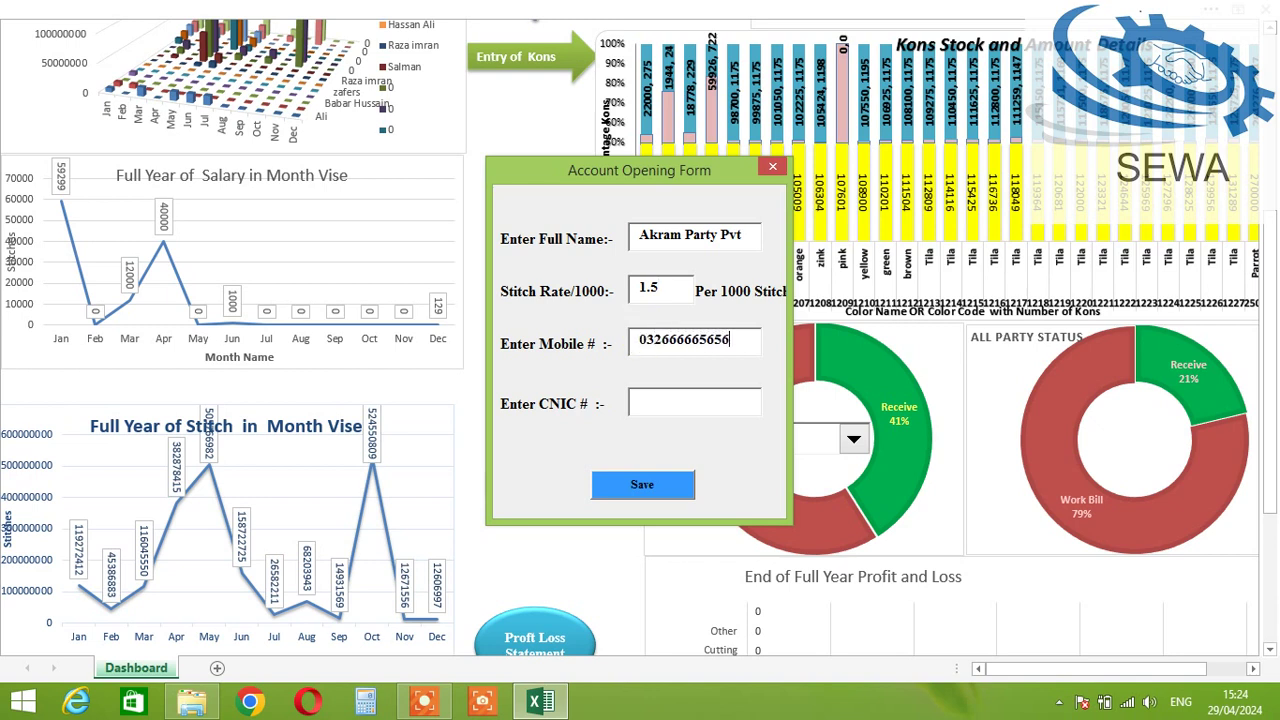
click(634, 410)
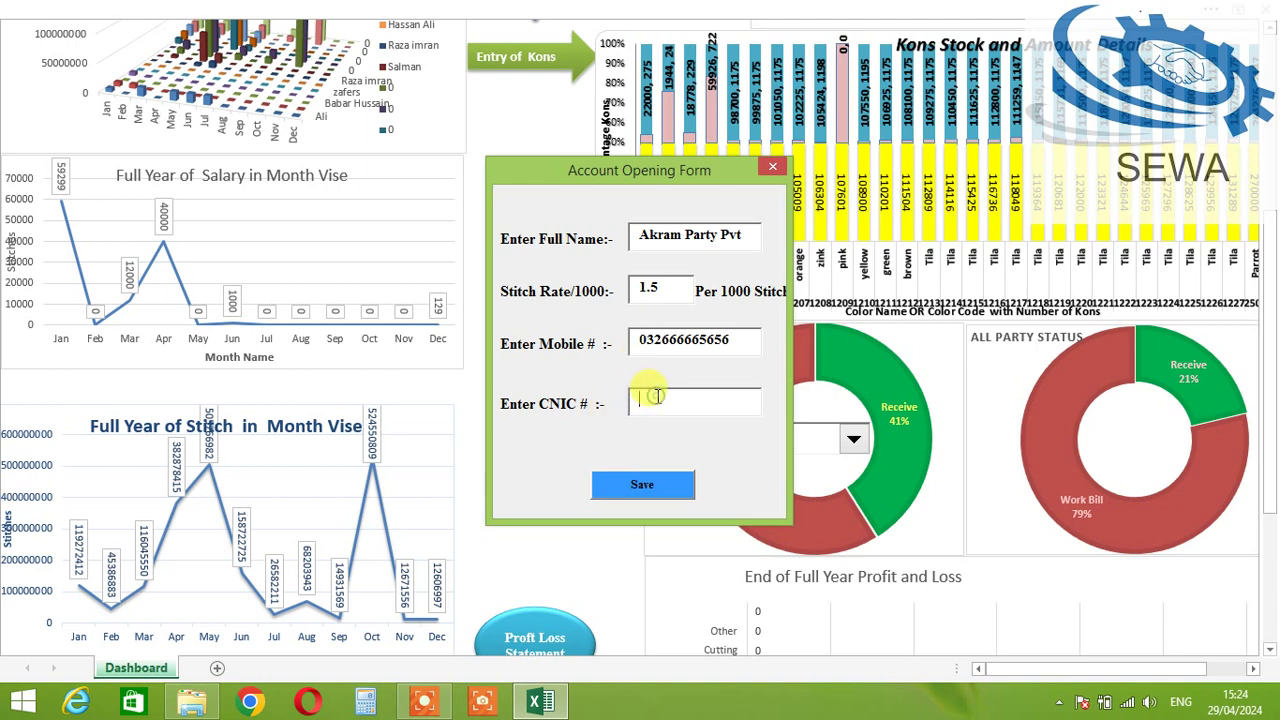
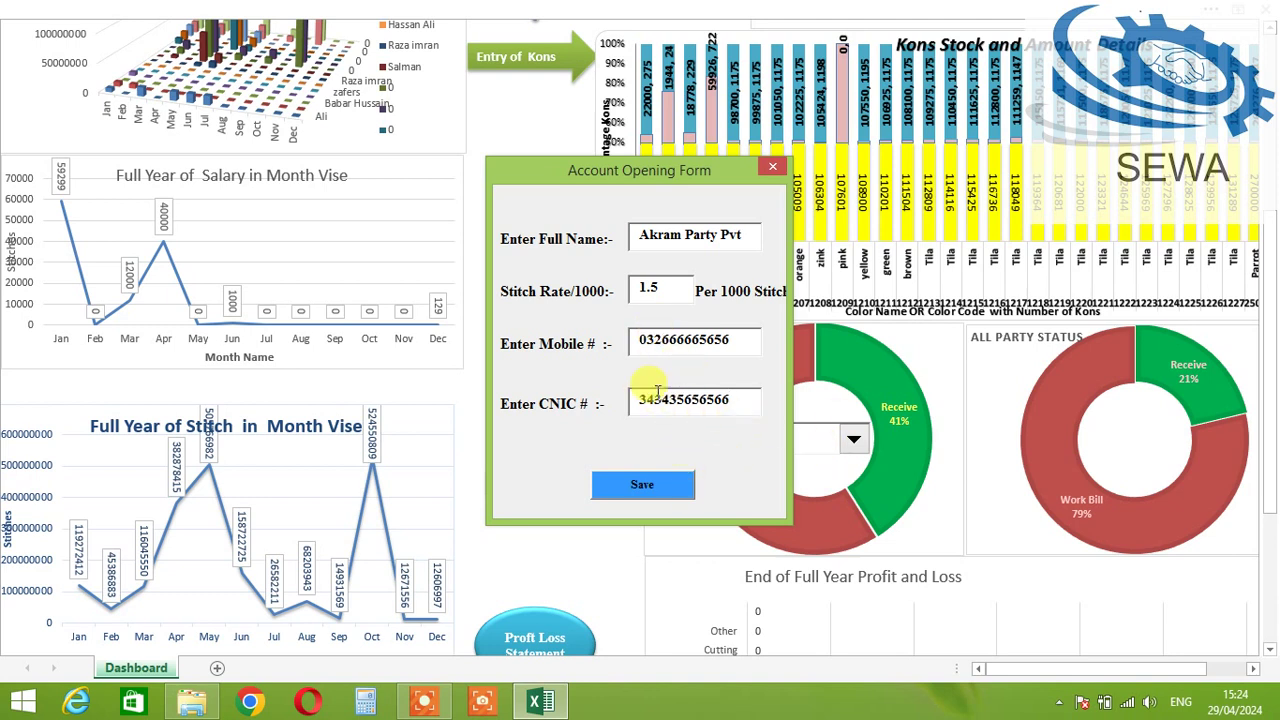
click(652, 486)
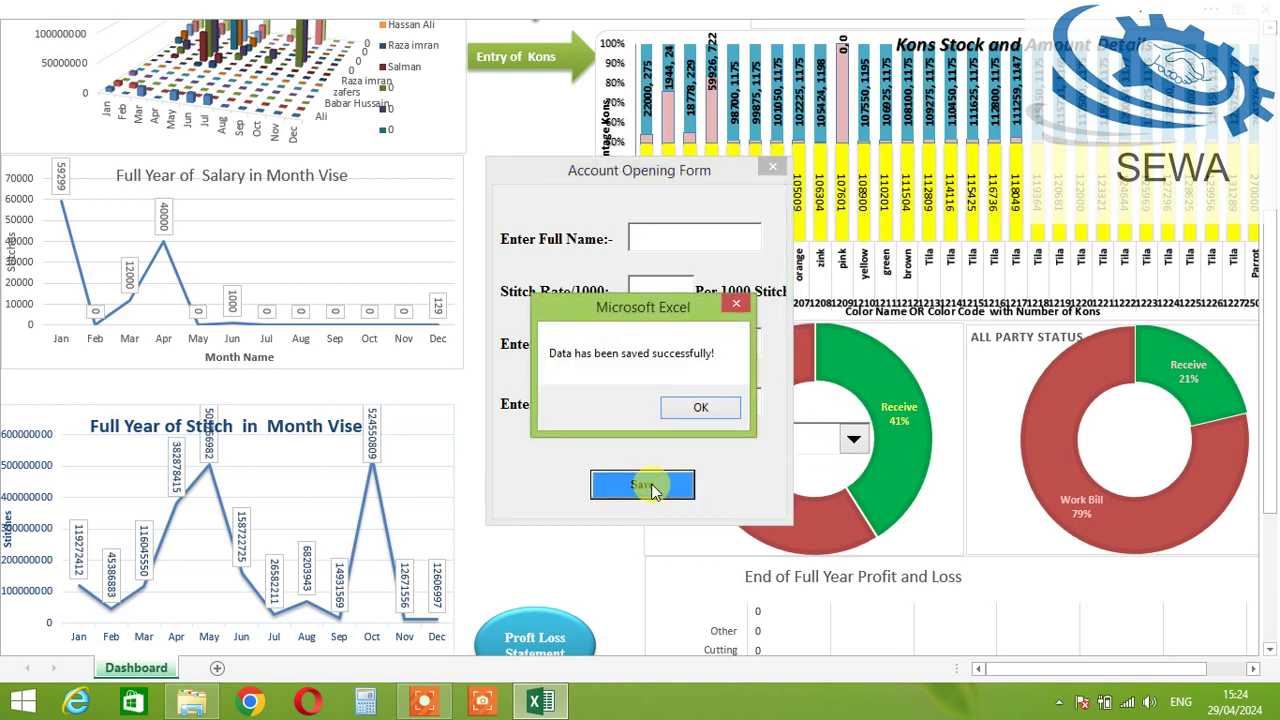
click(697, 410)
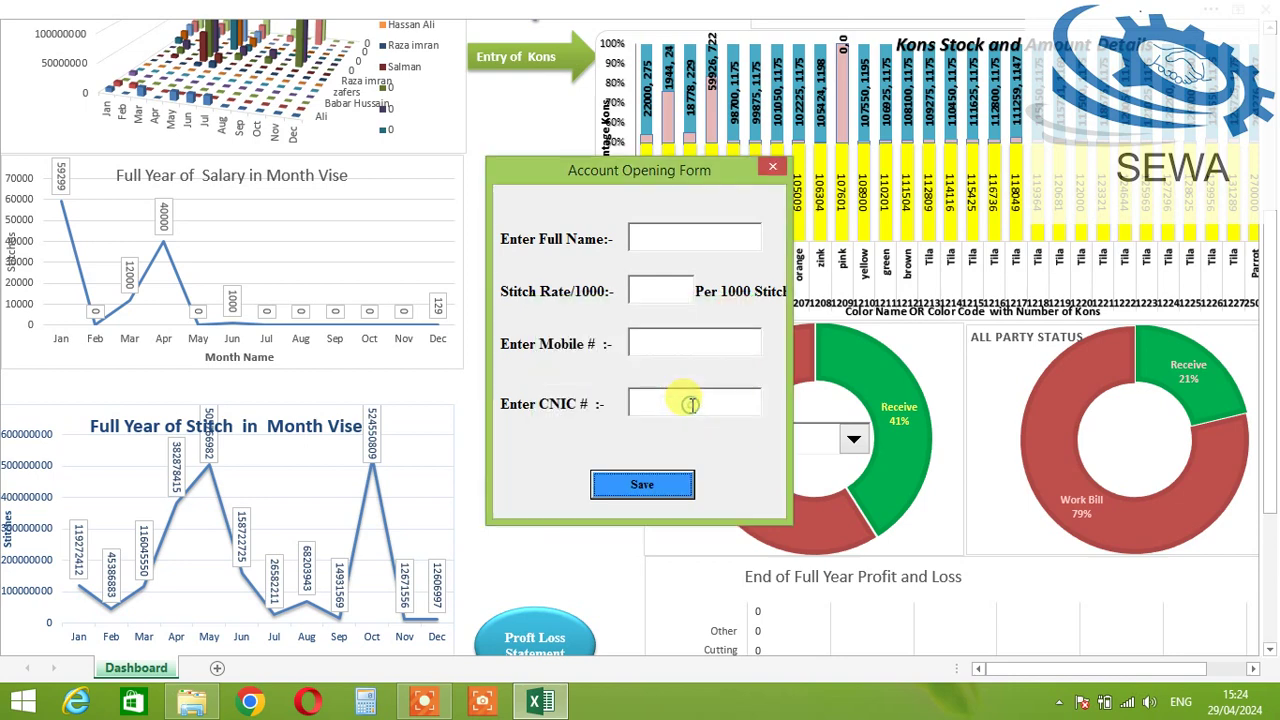
Step: Close the Account Opening Form and go to the Bill Party payments sheet
click(770, 166)
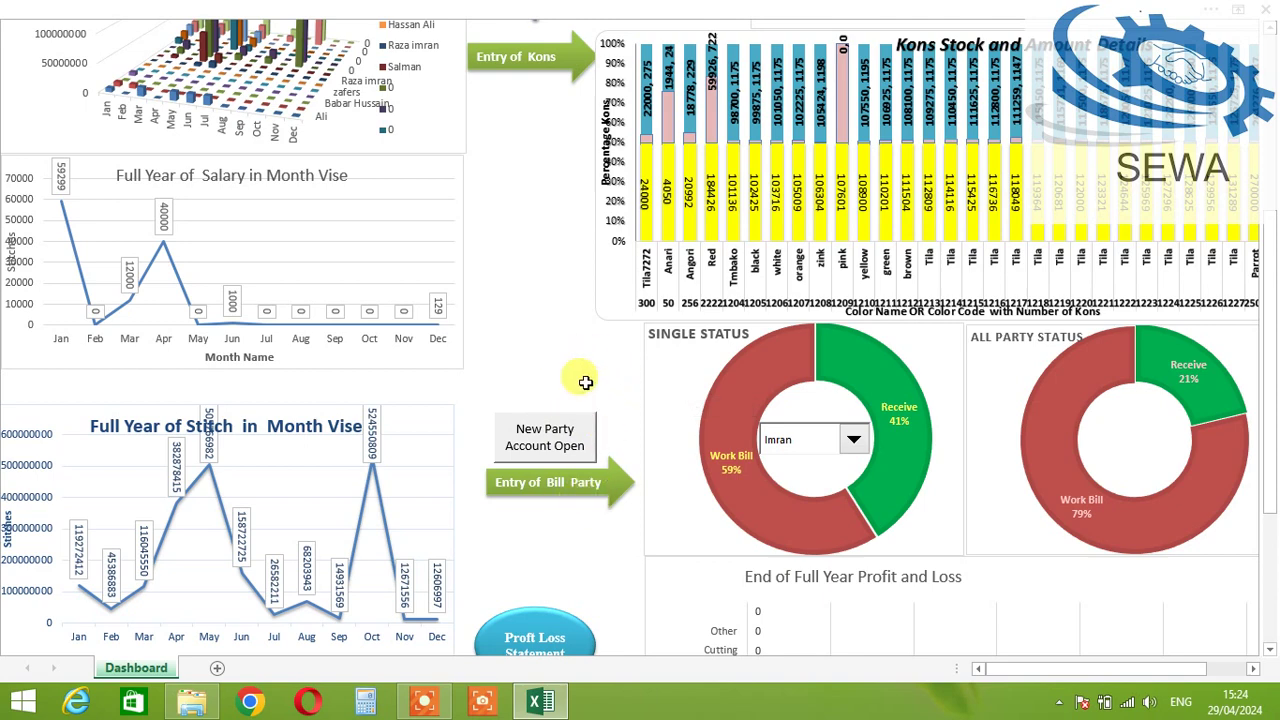
scroll(580, 380, up, 1)
scroll(583, 389, down, 1)
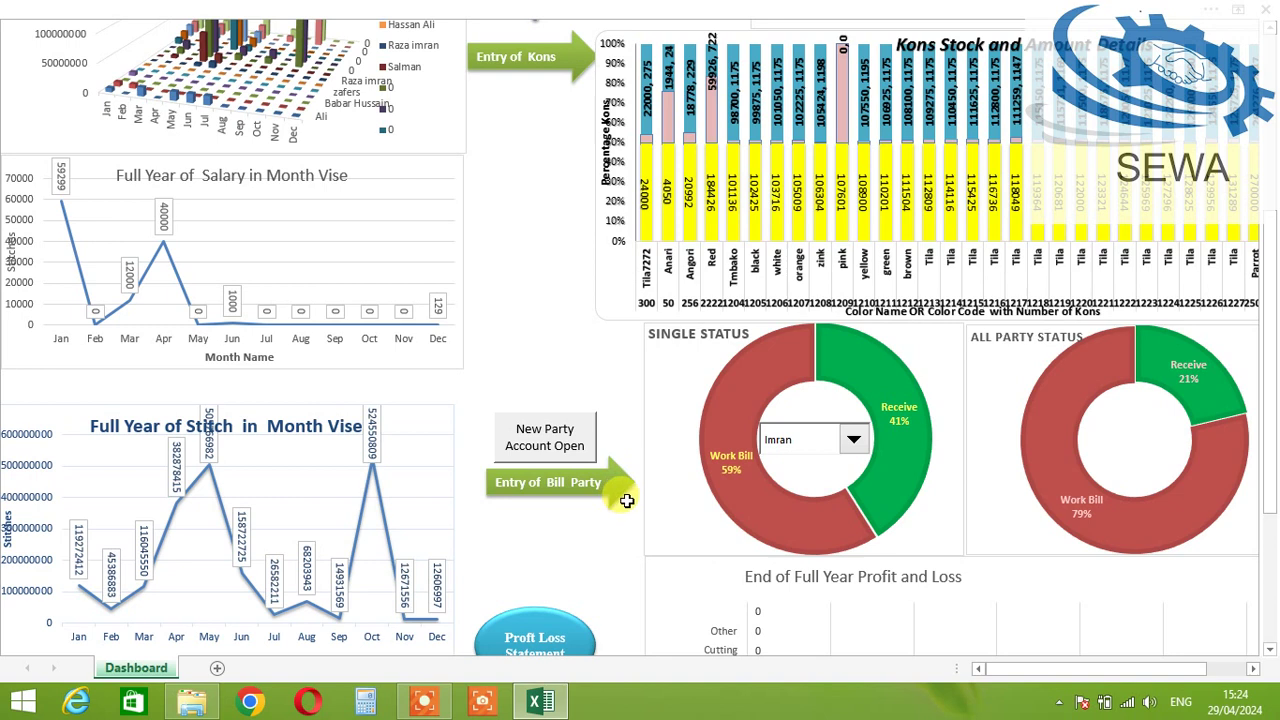
click(538, 492)
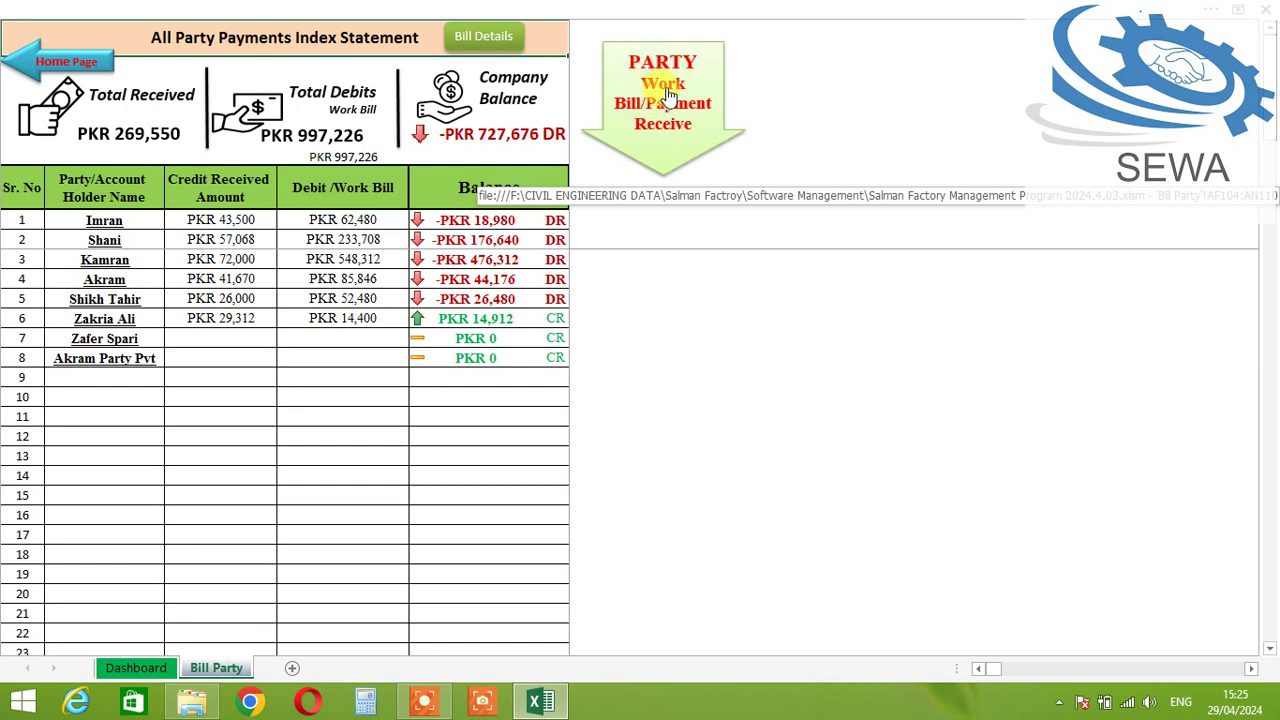
Step: In the Party Bill / work Entry Form, select the newly added party, bringing in its 1.50 rate
click(663, 92)
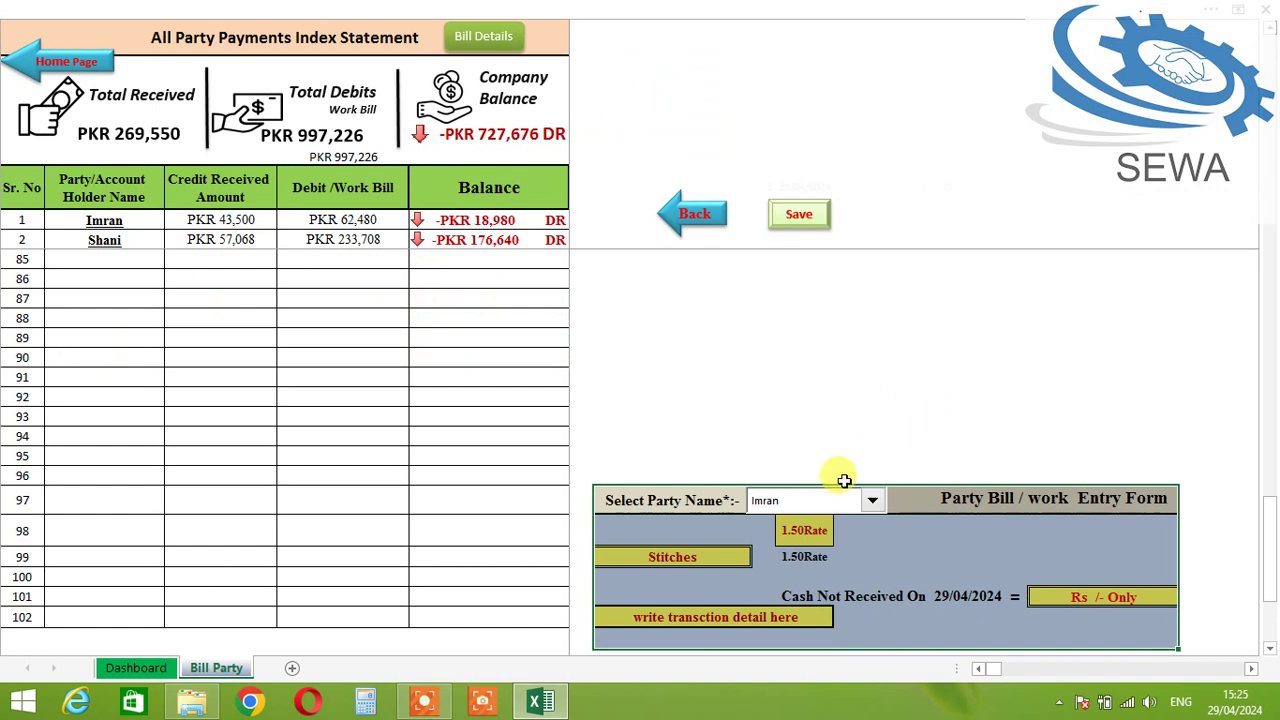
scroll(858, 510, down, 1)
click(846, 400)
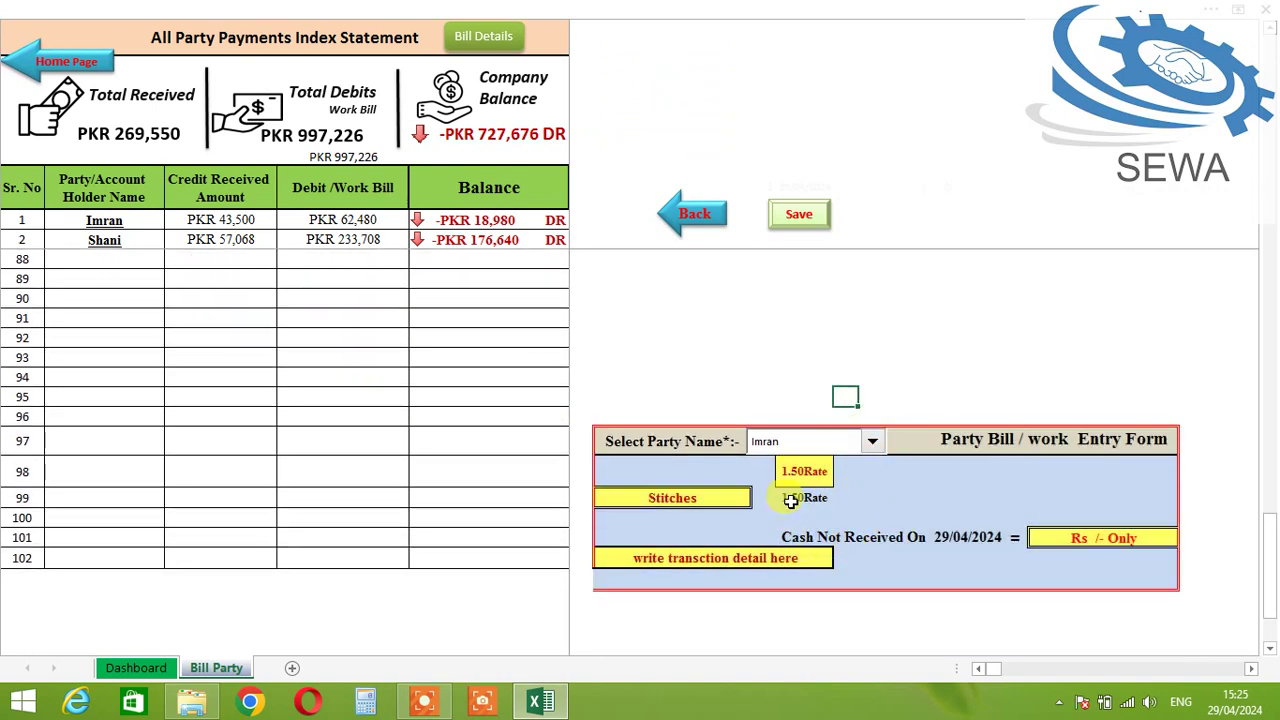
click(823, 442)
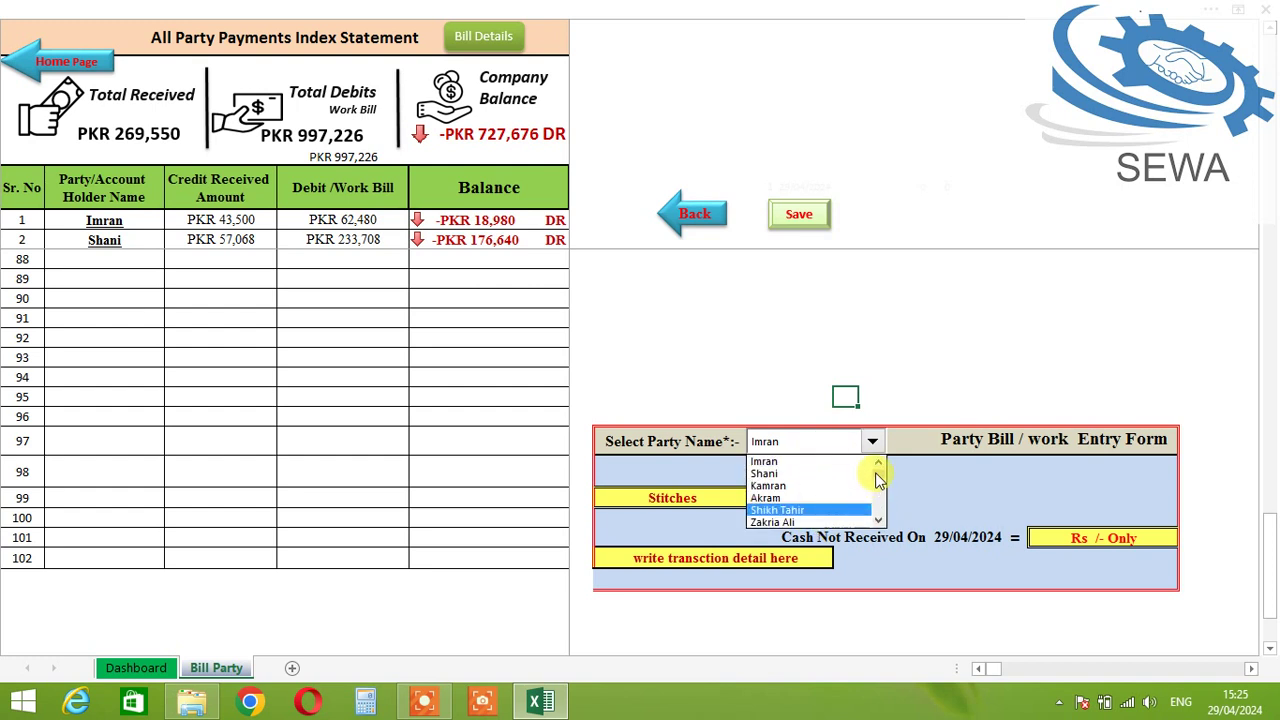
click(879, 522)
click(879, 522)
click(879, 522)
click(879, 522)
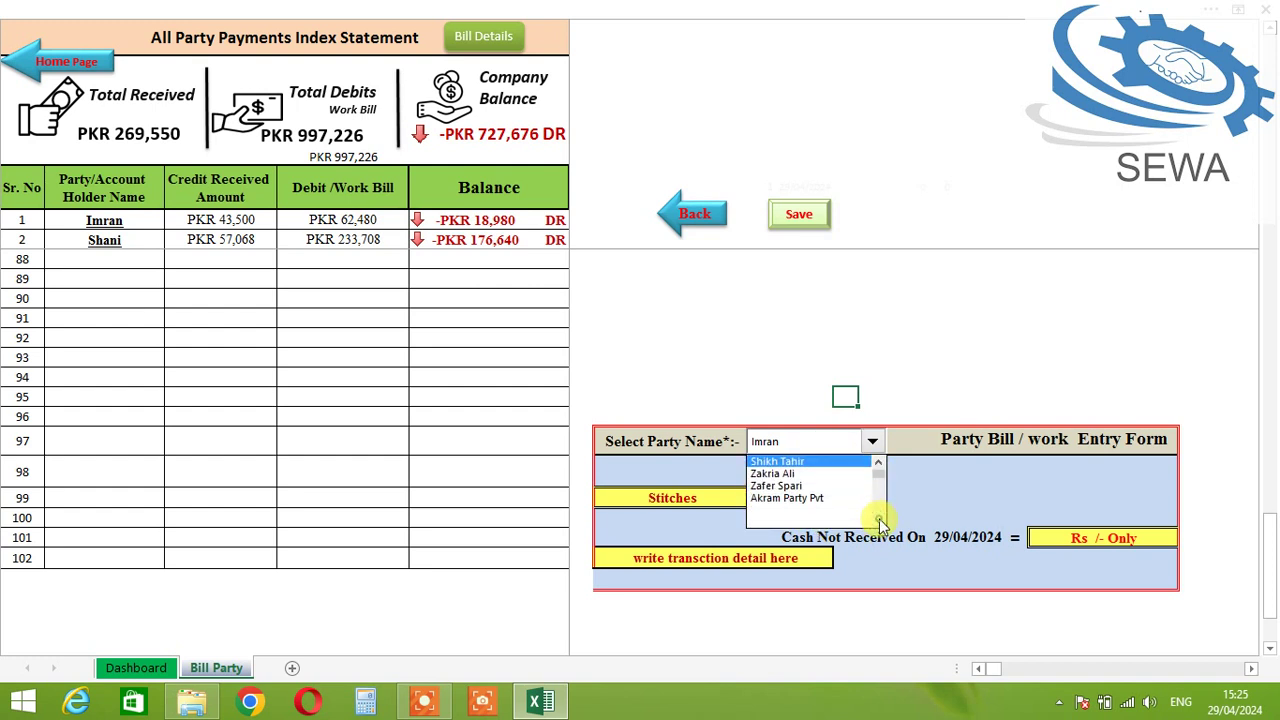
click(798, 497)
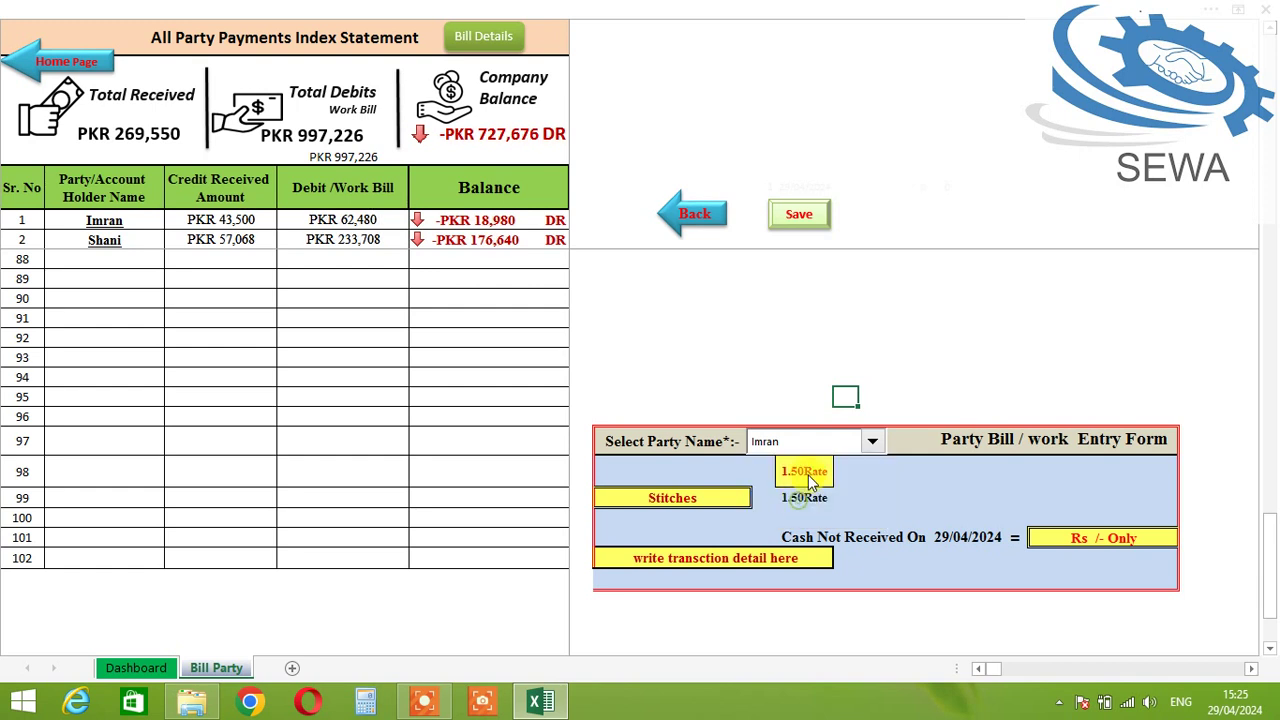
click(802, 495)
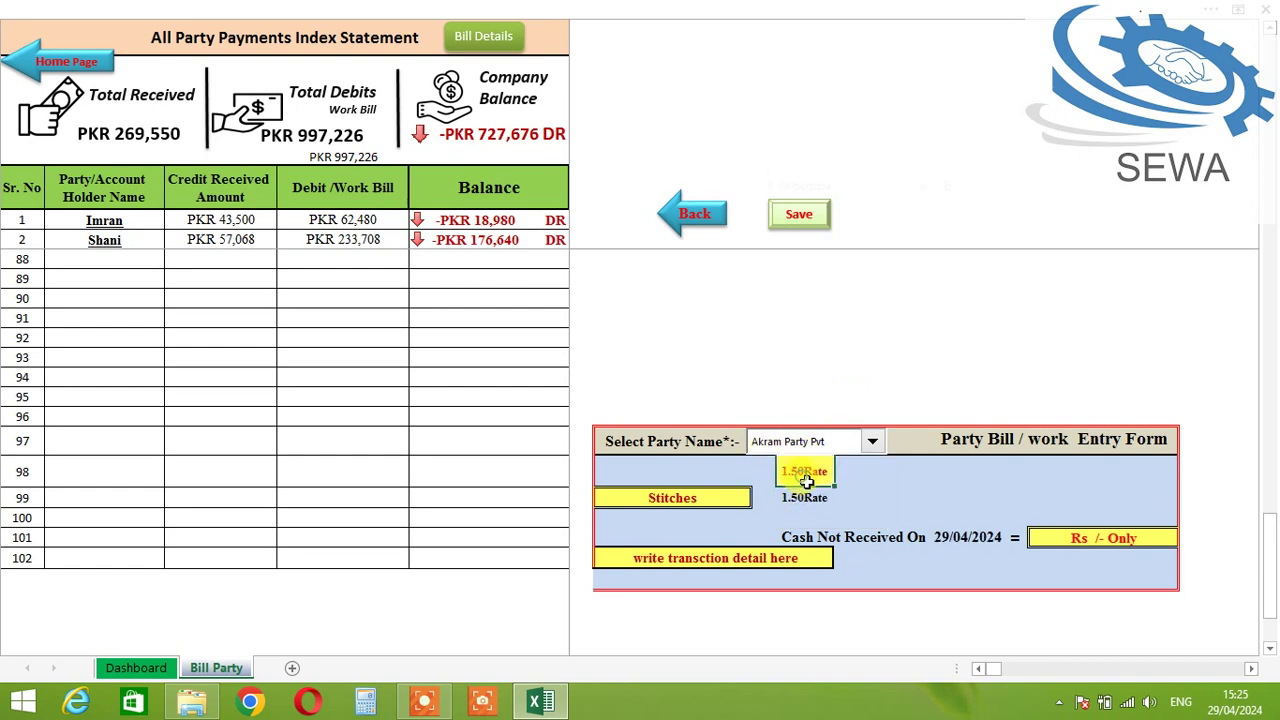
click(806, 472)
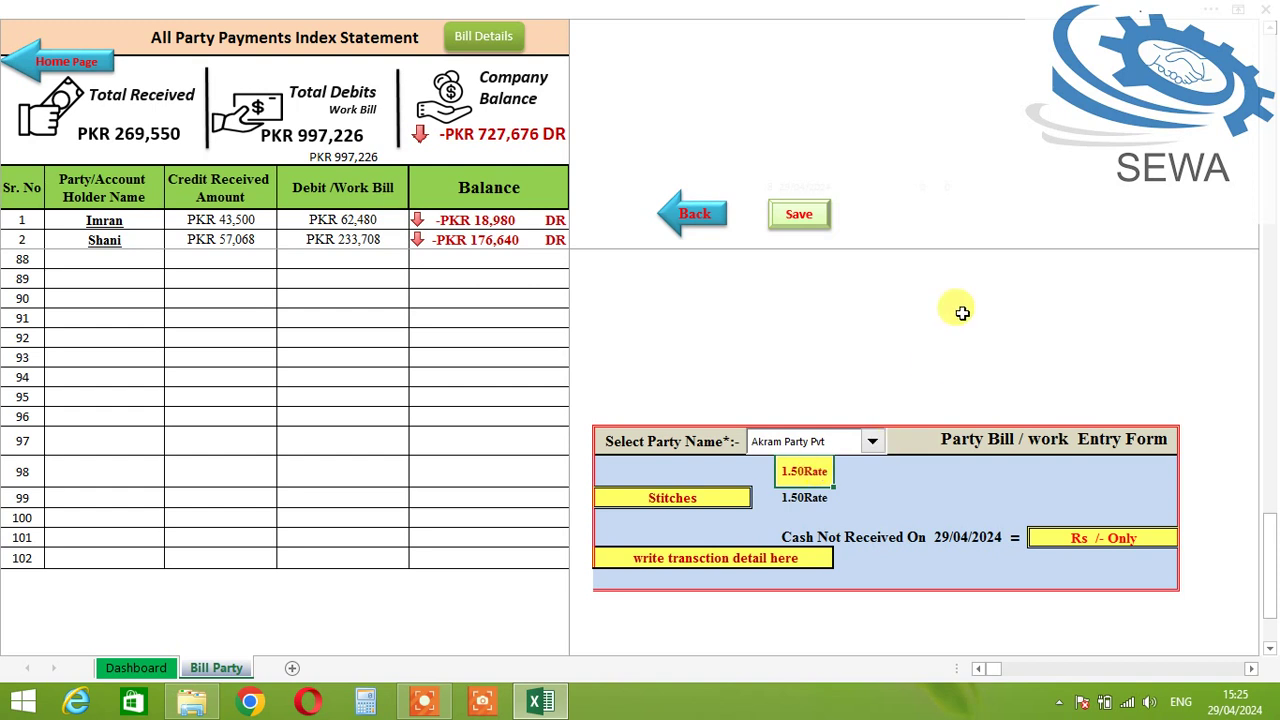
Step: Set the bill rate to 1.50, replacing an initial 1.25 entry
text(1.25)
key(Tab)
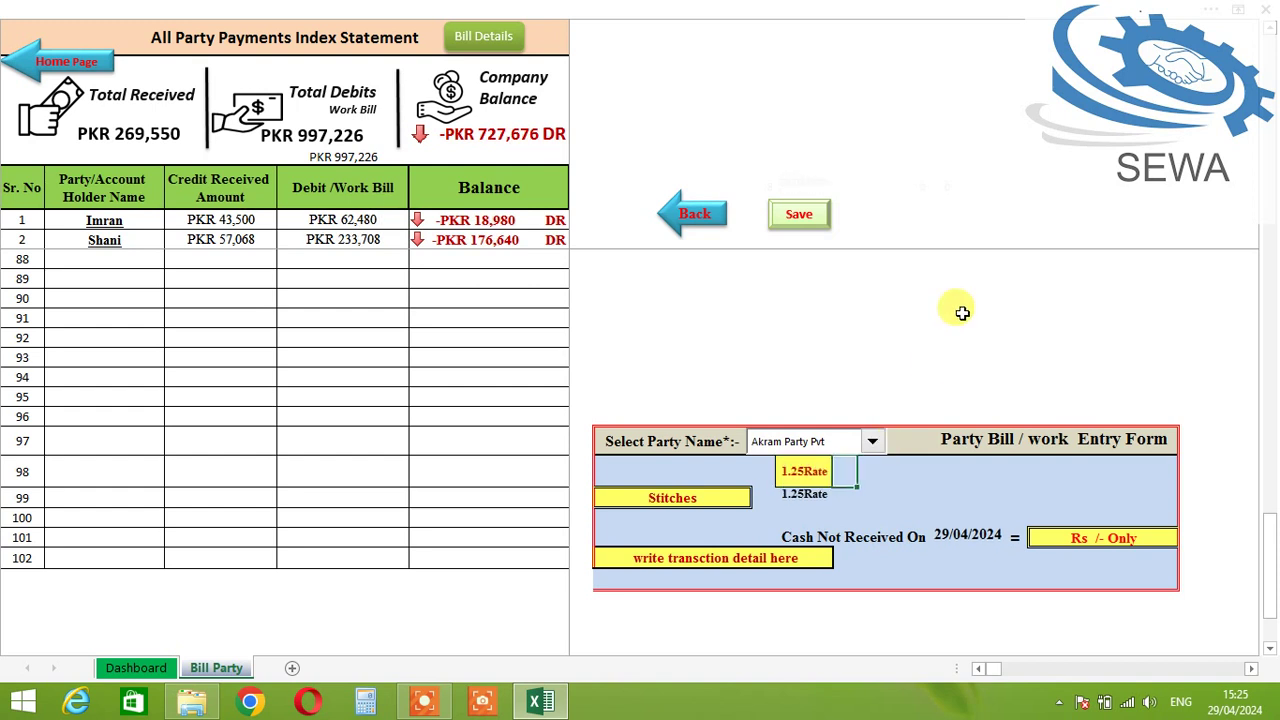
key(Left)
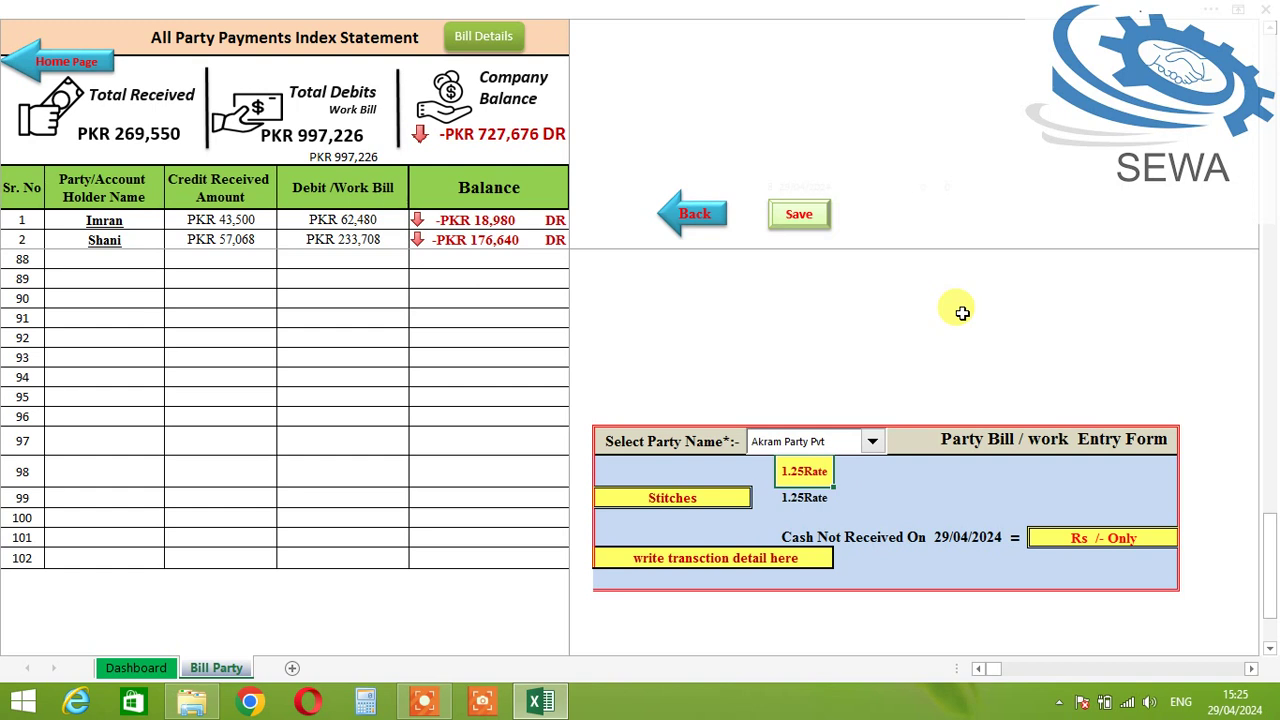
text(1.5)
key(Tab)
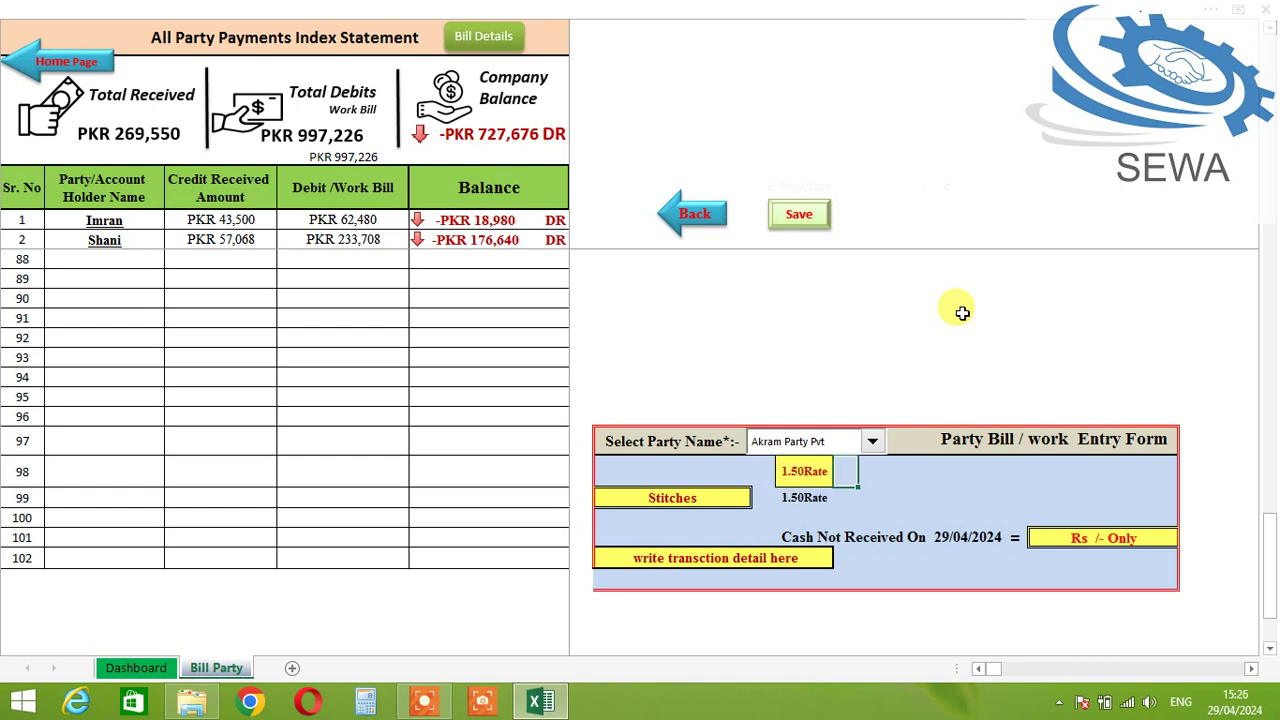
key(Left)
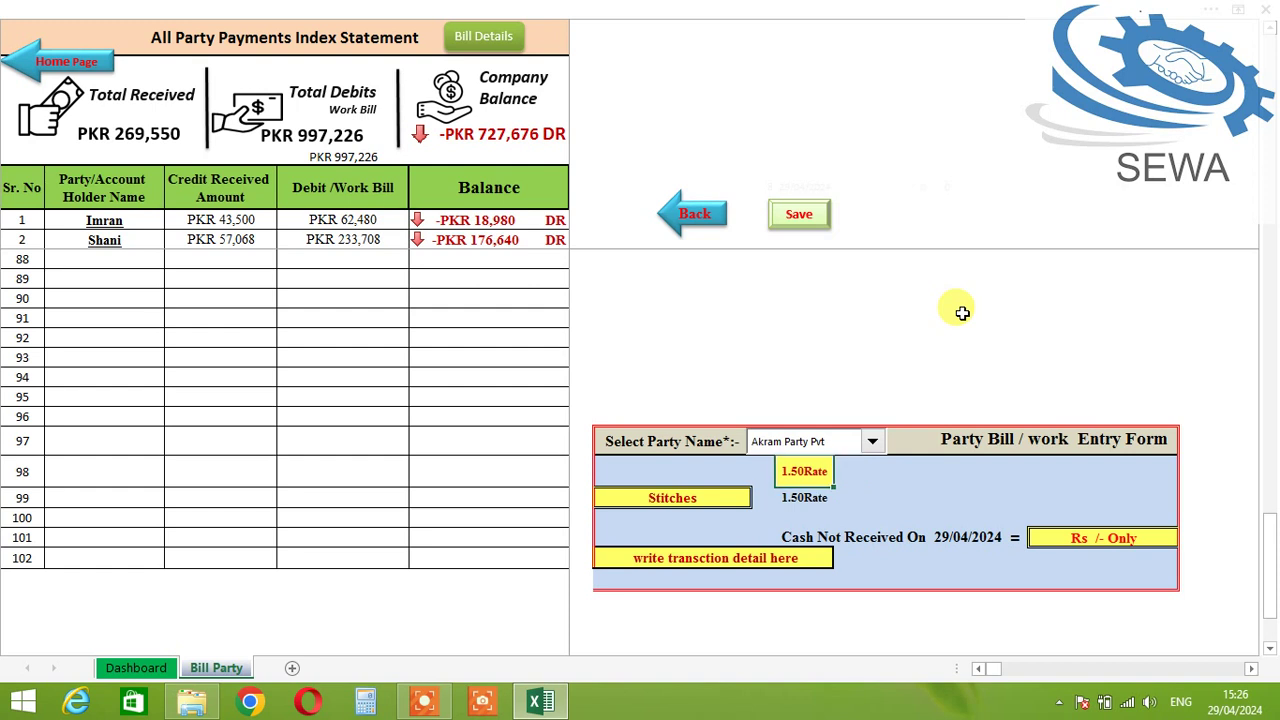
key(Down)
key(Down)
key(Up)
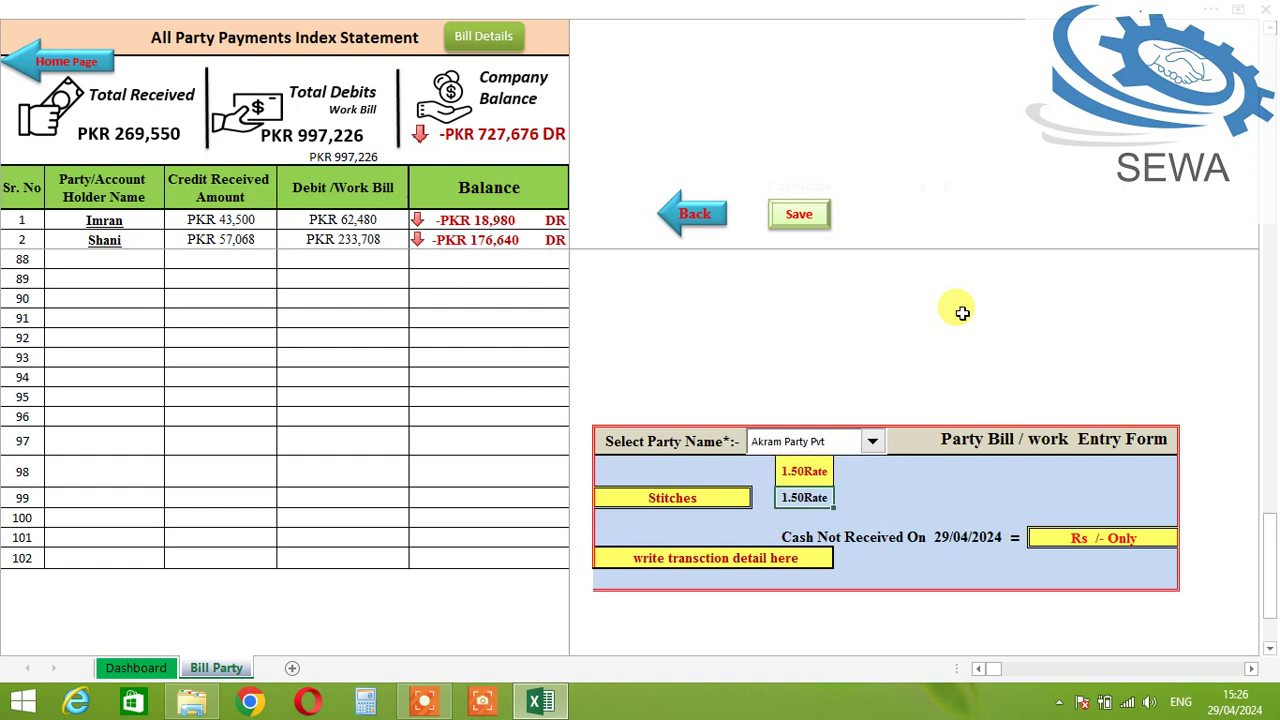
key(Left)
key(Left)
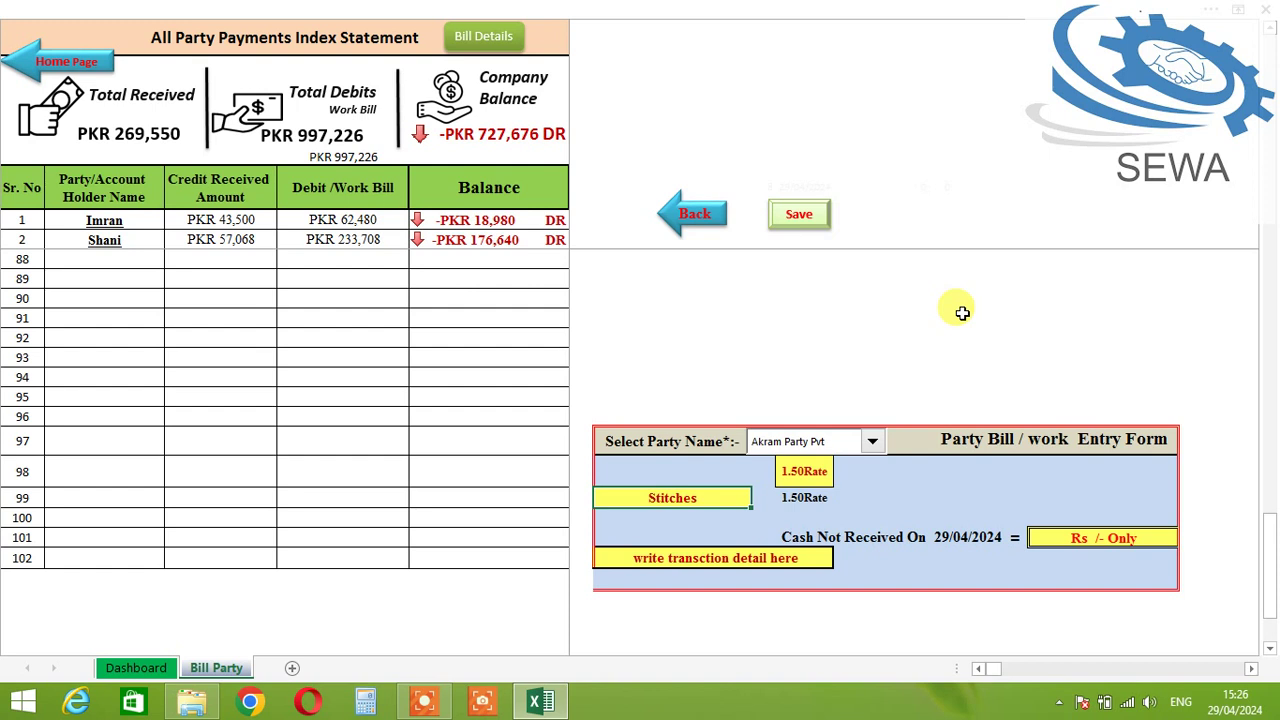
Step: Enter 'Design R25 3 Chest ..' as the transaction description
click(780, 556)
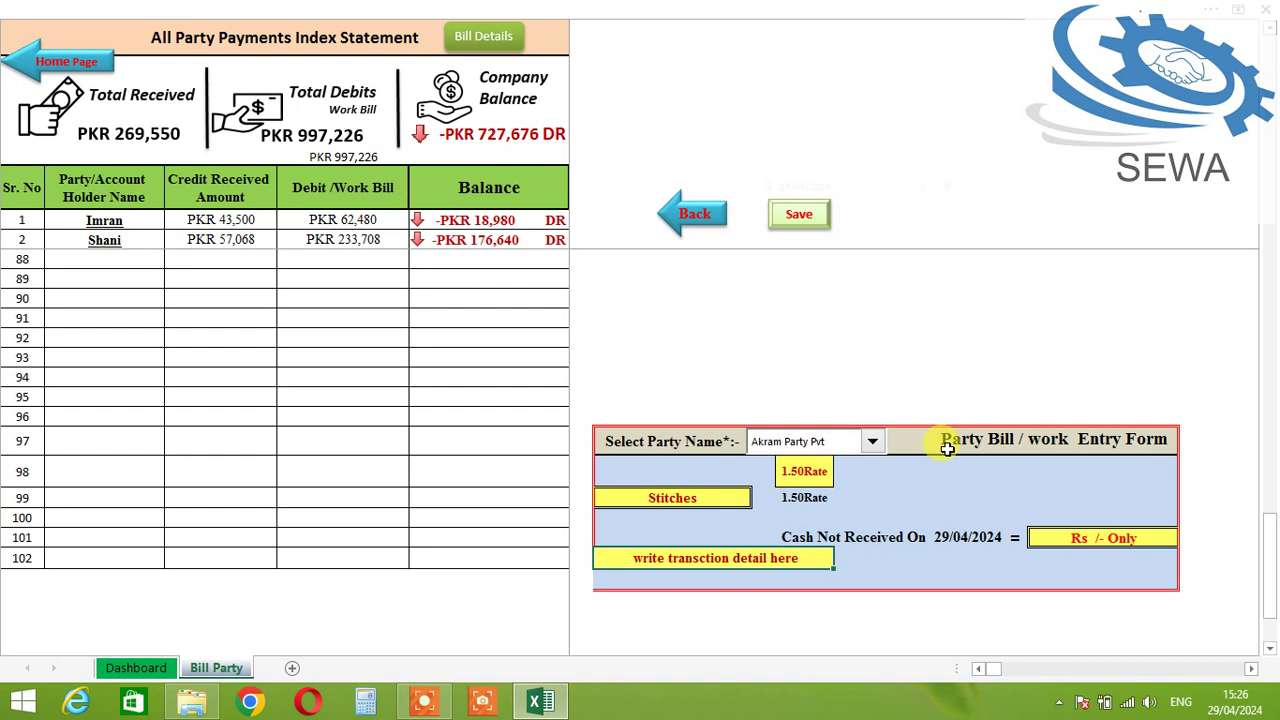
text(Design)
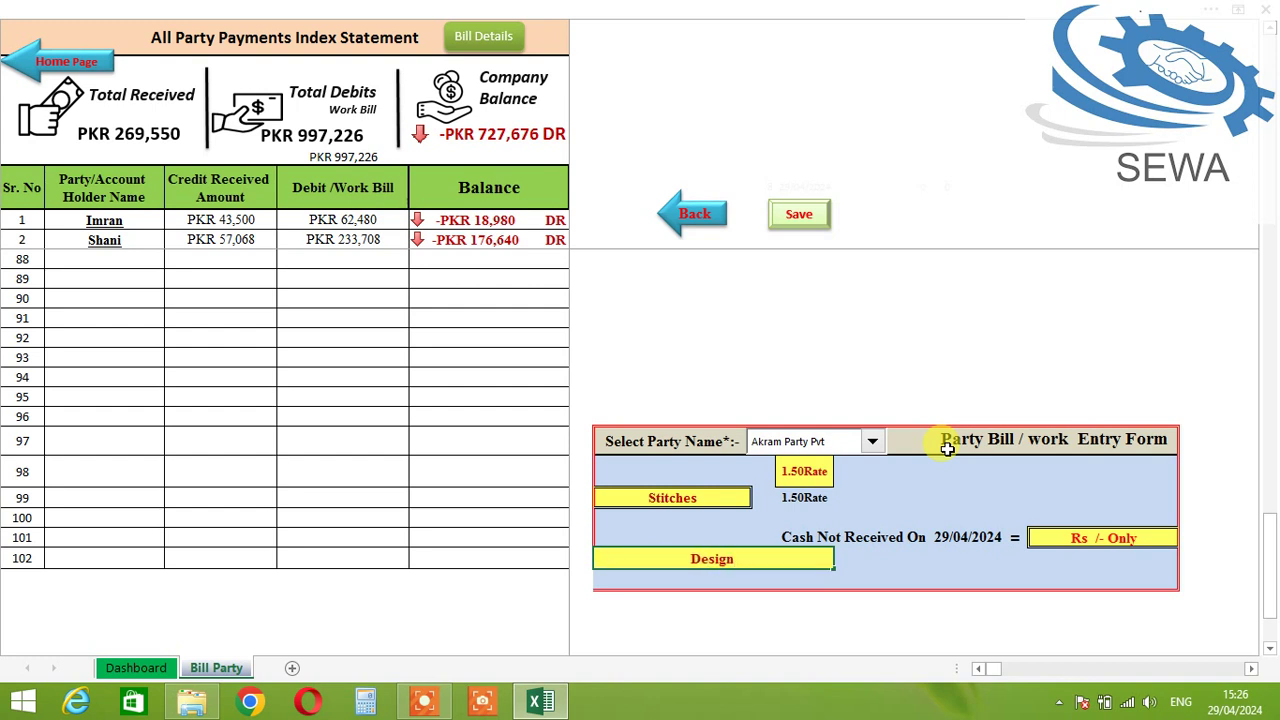
text( R25 3 Chest)
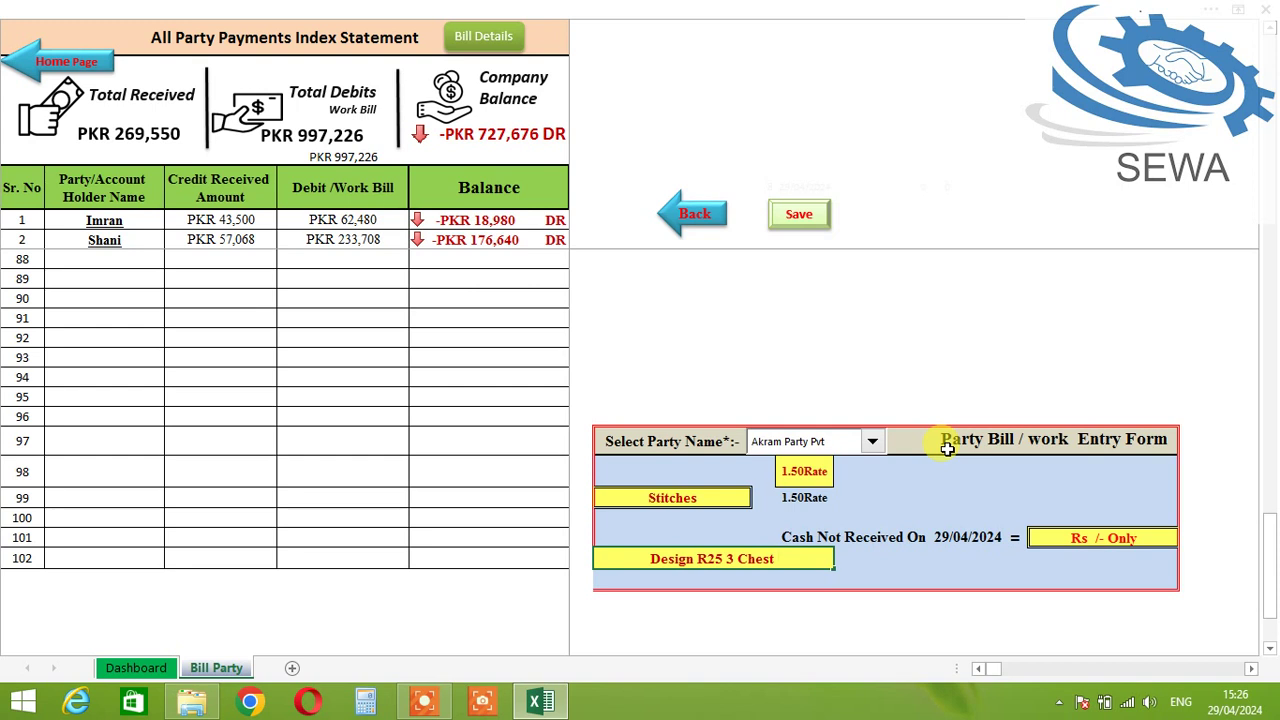
text(asdbjs)
key(BackSpace)
key(BackSpace)
key(BackSpace)
key(BackSpace)
key(BackSpace)
key(BackSpace)
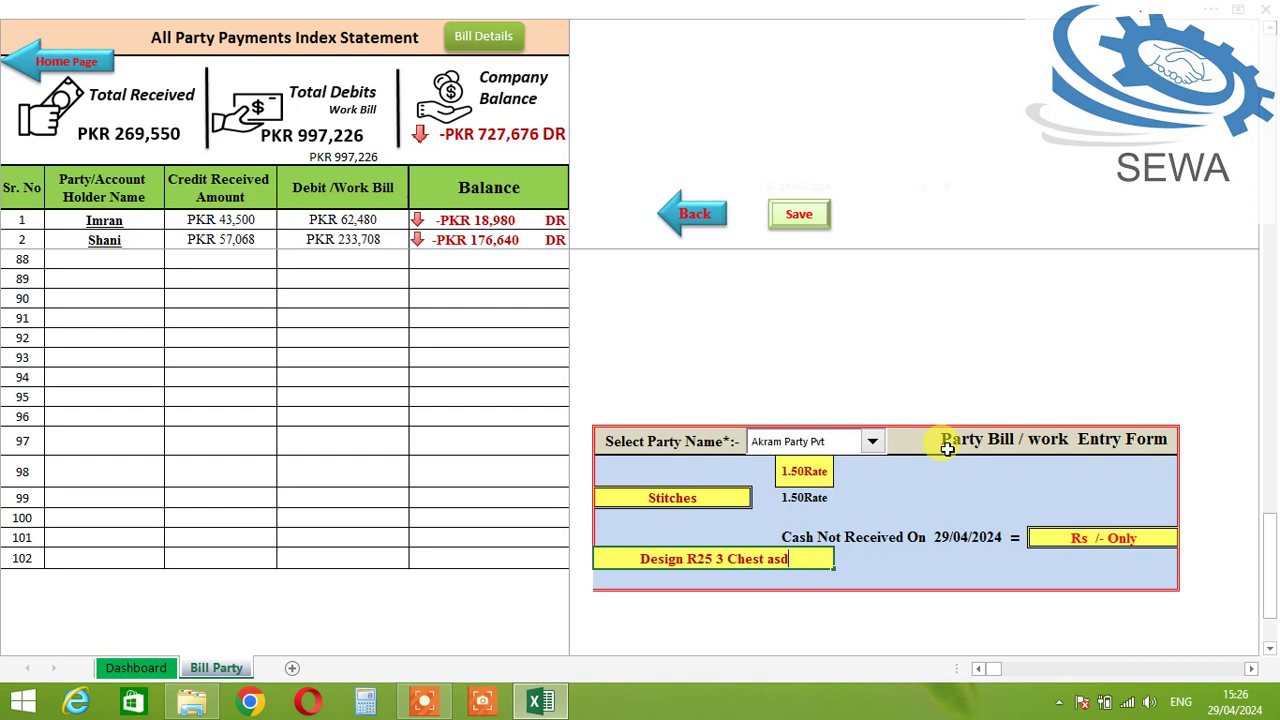
text(..)
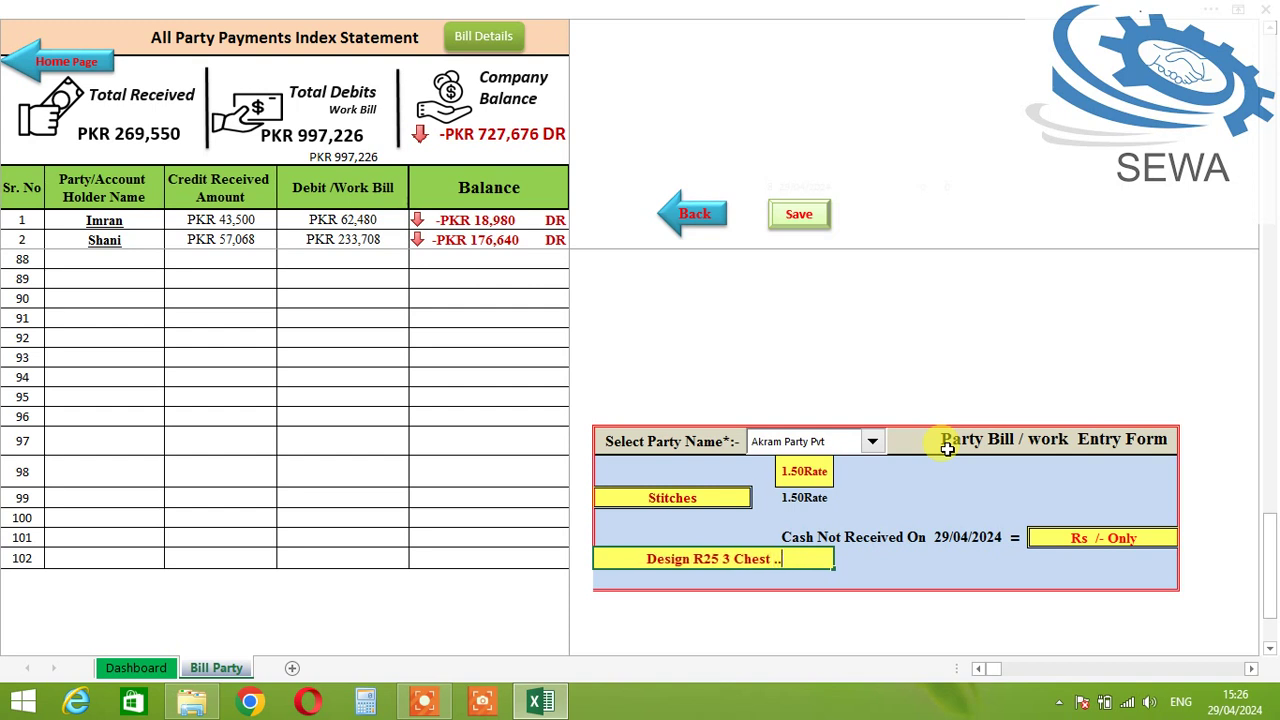
key(Tab)
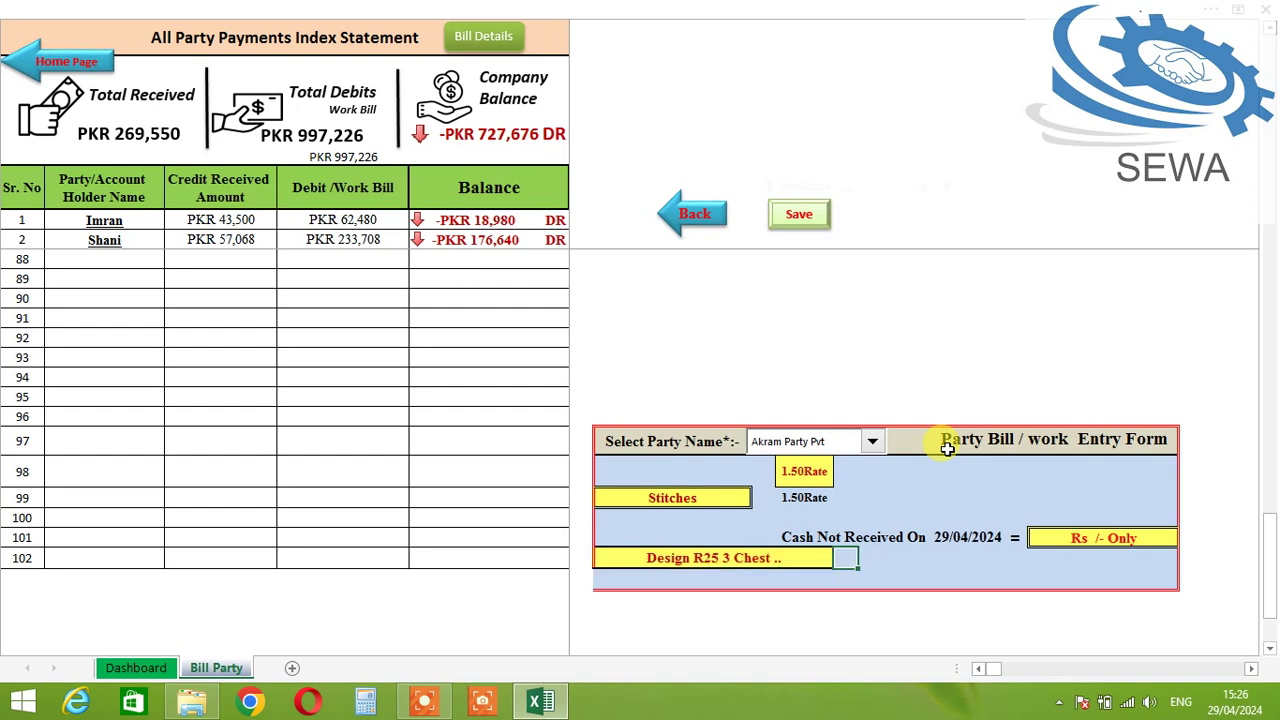
click(713, 498)
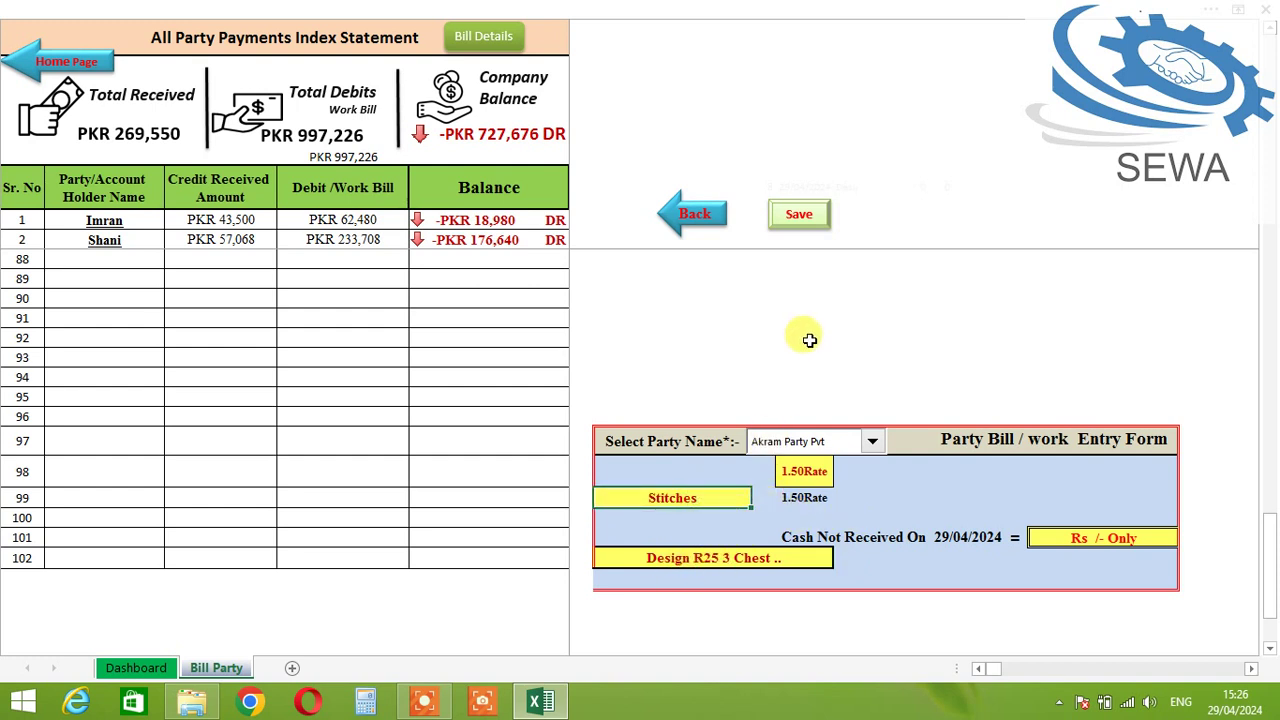
Step: Enter 250350 stitches, 24 heads and 2 pieces so the bill totals Rs 18,025
text(250350)
key(Tab)
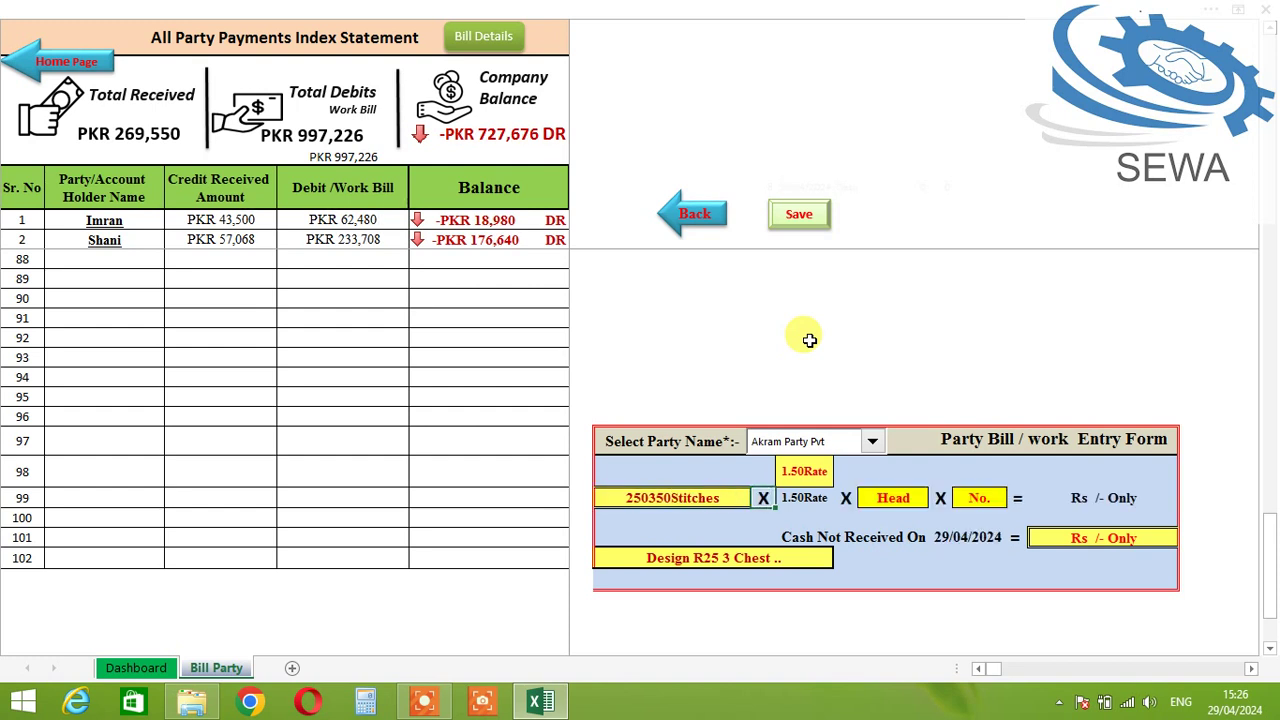
click(883, 499)
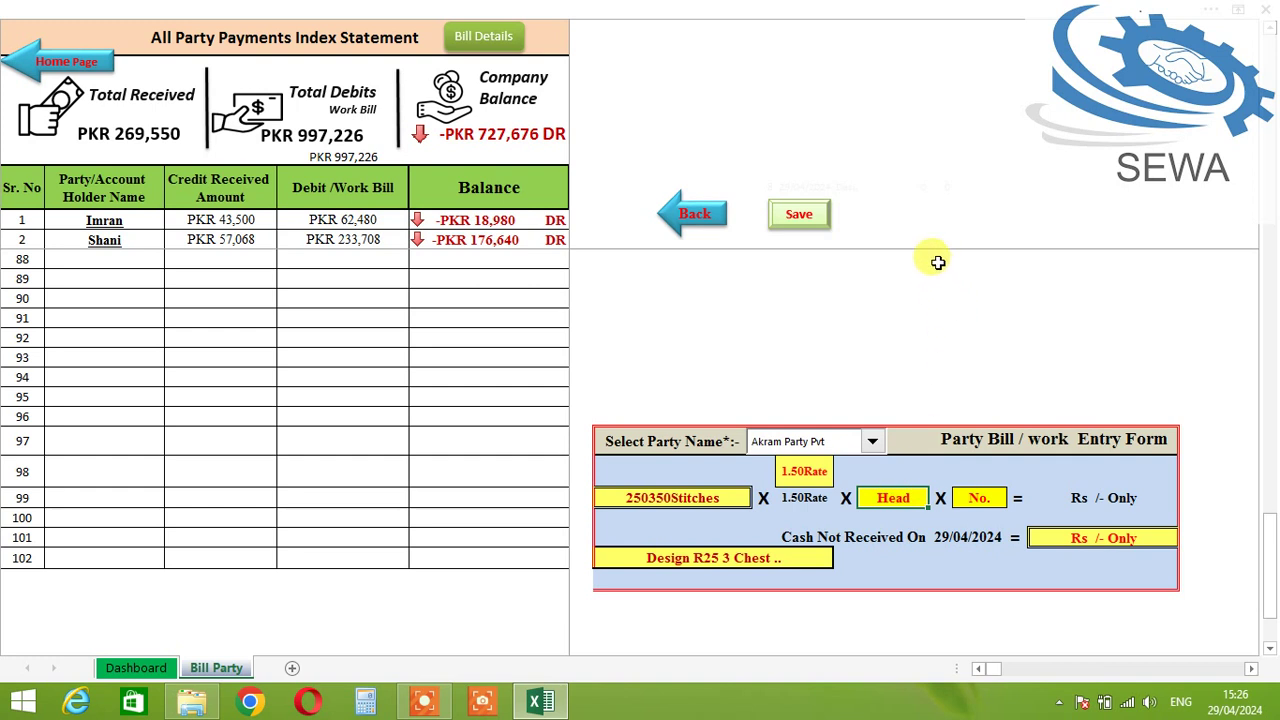
text(24)
key(Tab)
key(Tab)
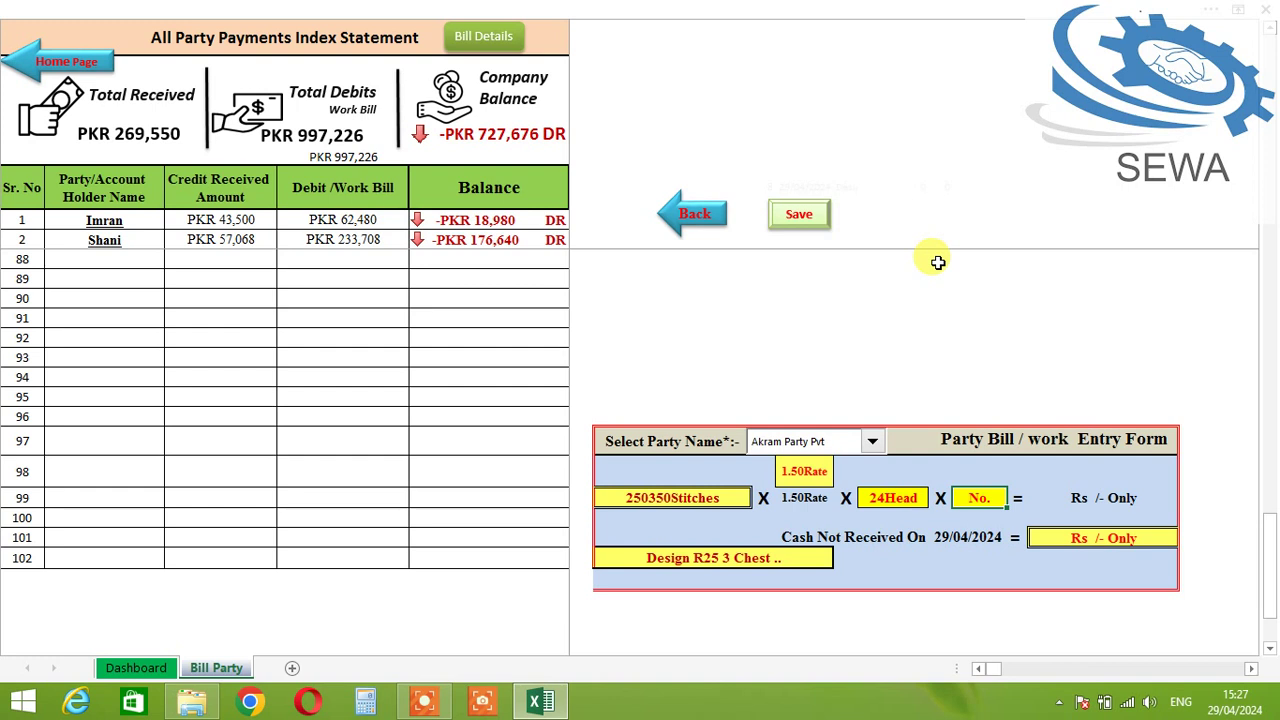
text(2)
key(Tab)
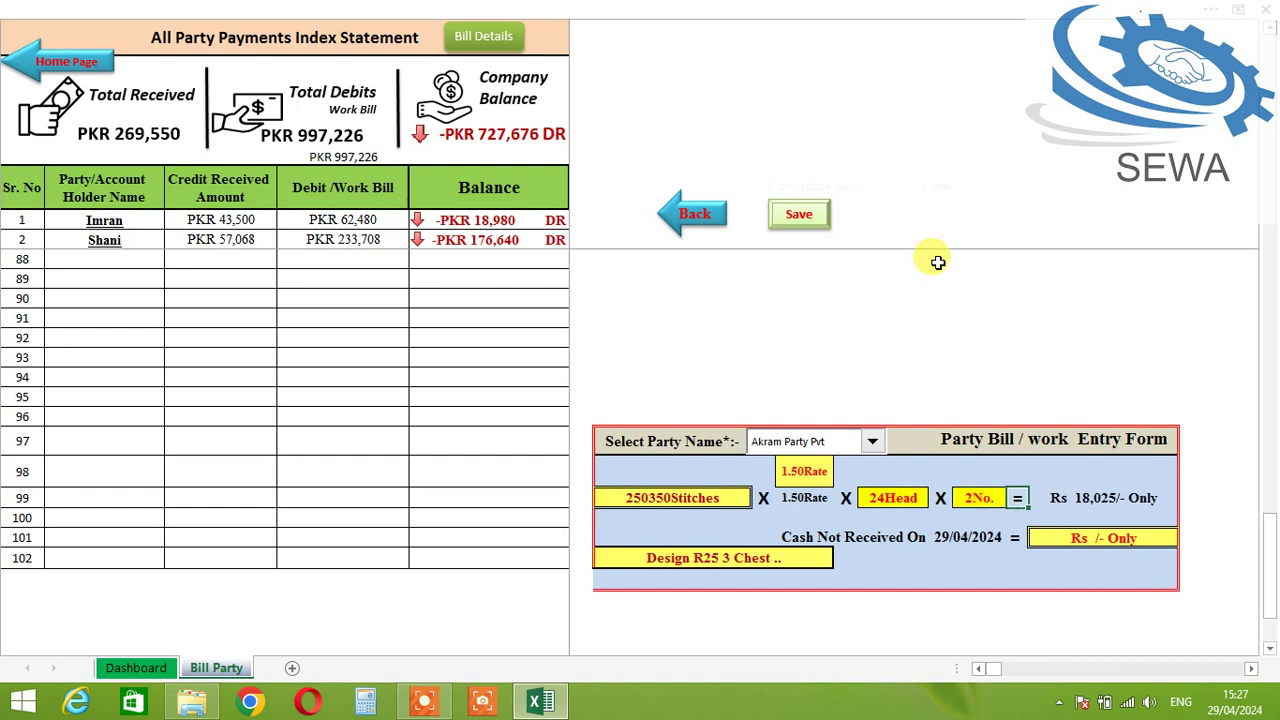
key(Tab)
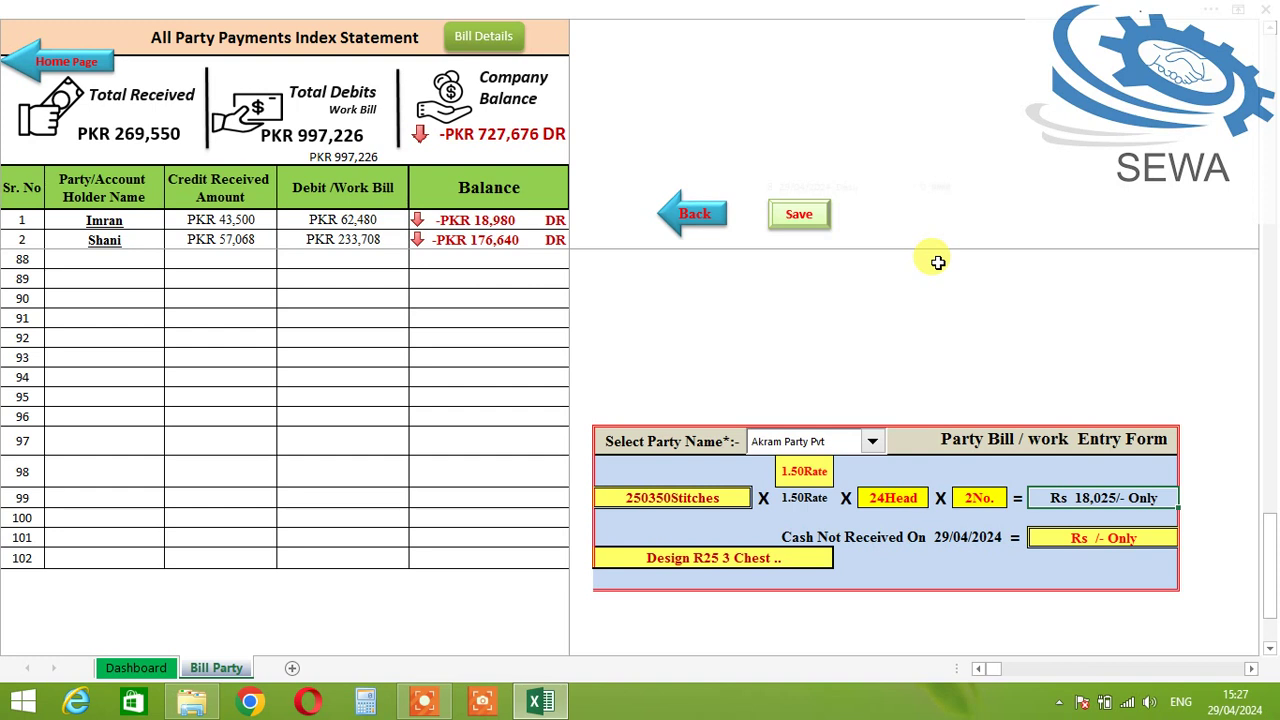
Step: Record Rs 5,000 cash received and save the bill
key(Return)
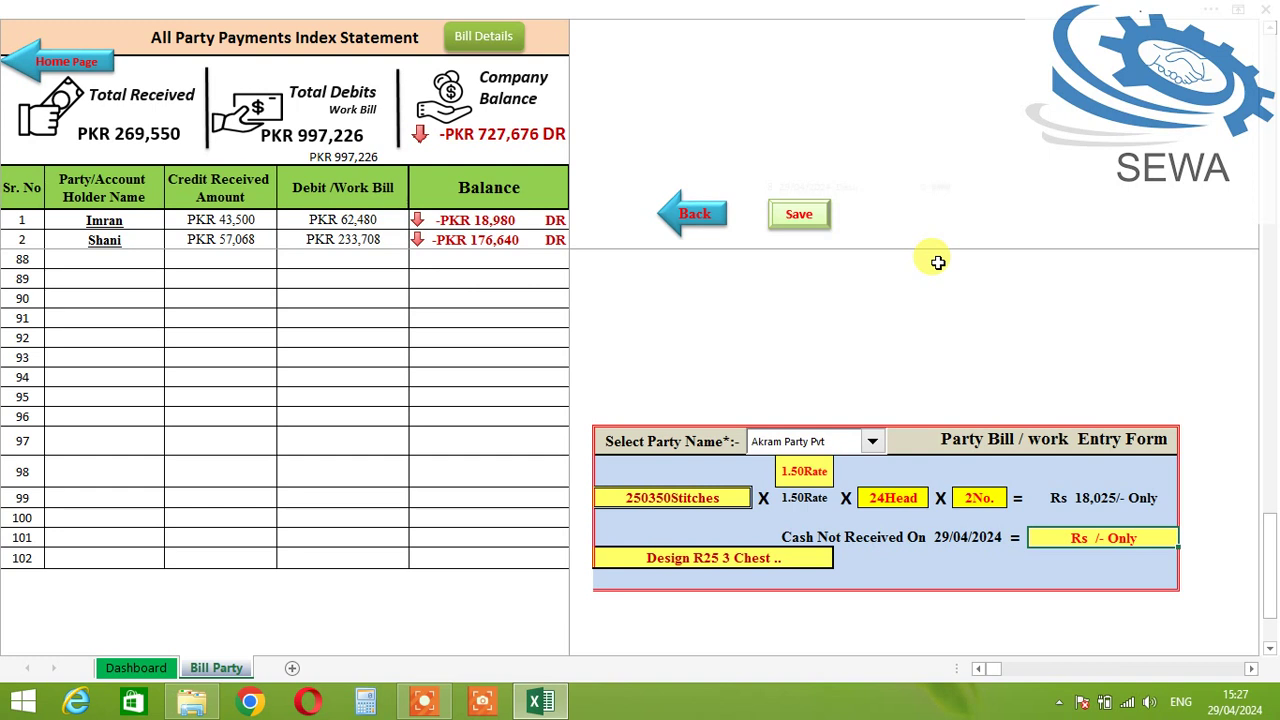
text(5000)
key(Return)
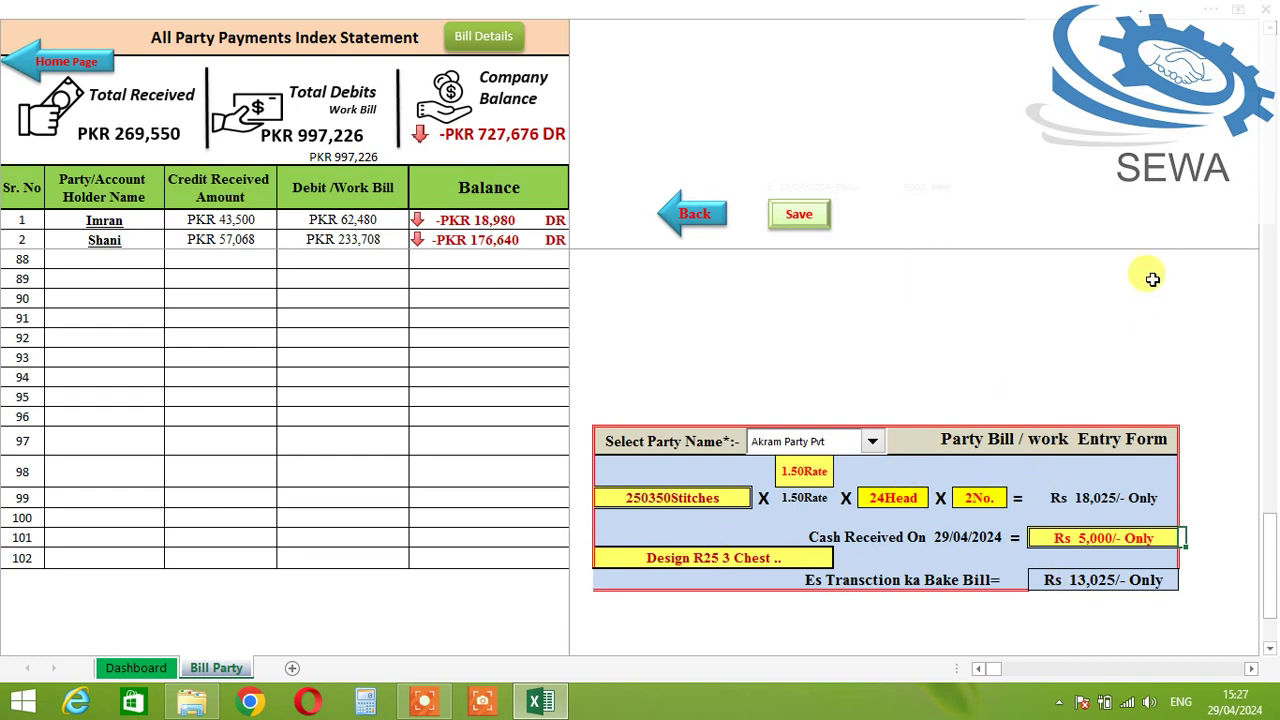
click(800, 216)
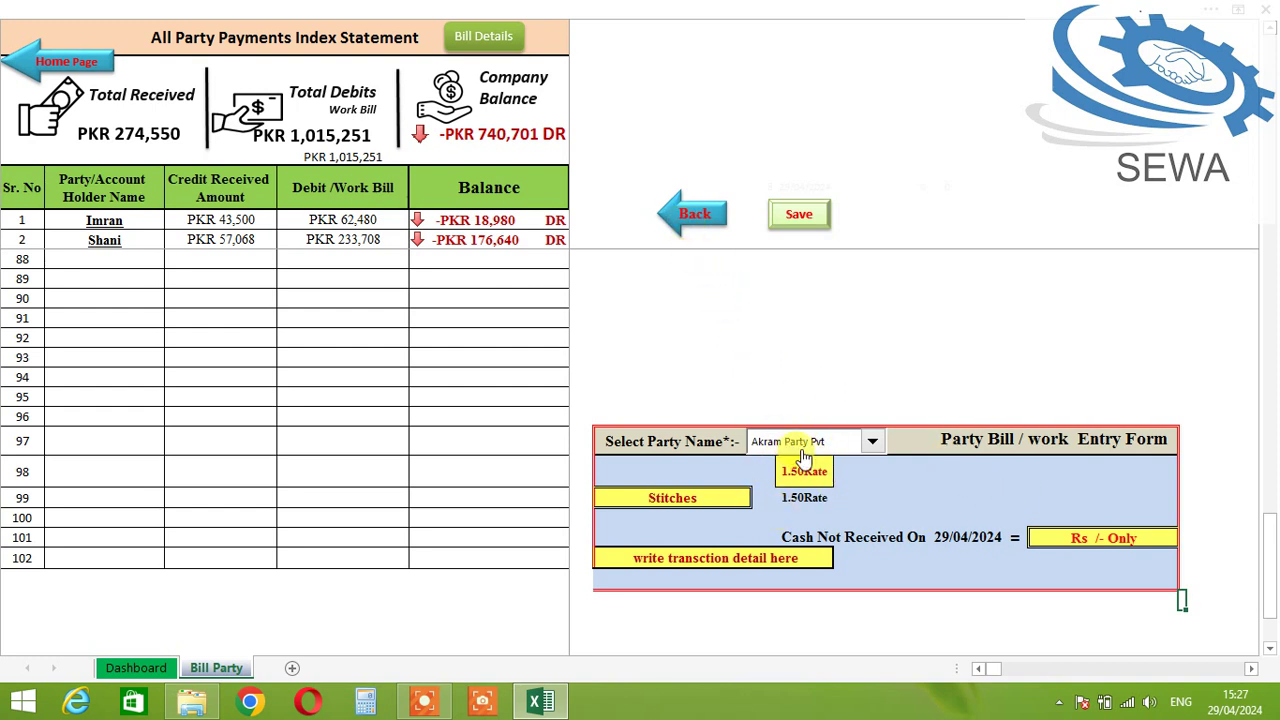
Step: Return to the full party list and open the new party's bill statement
click(692, 222)
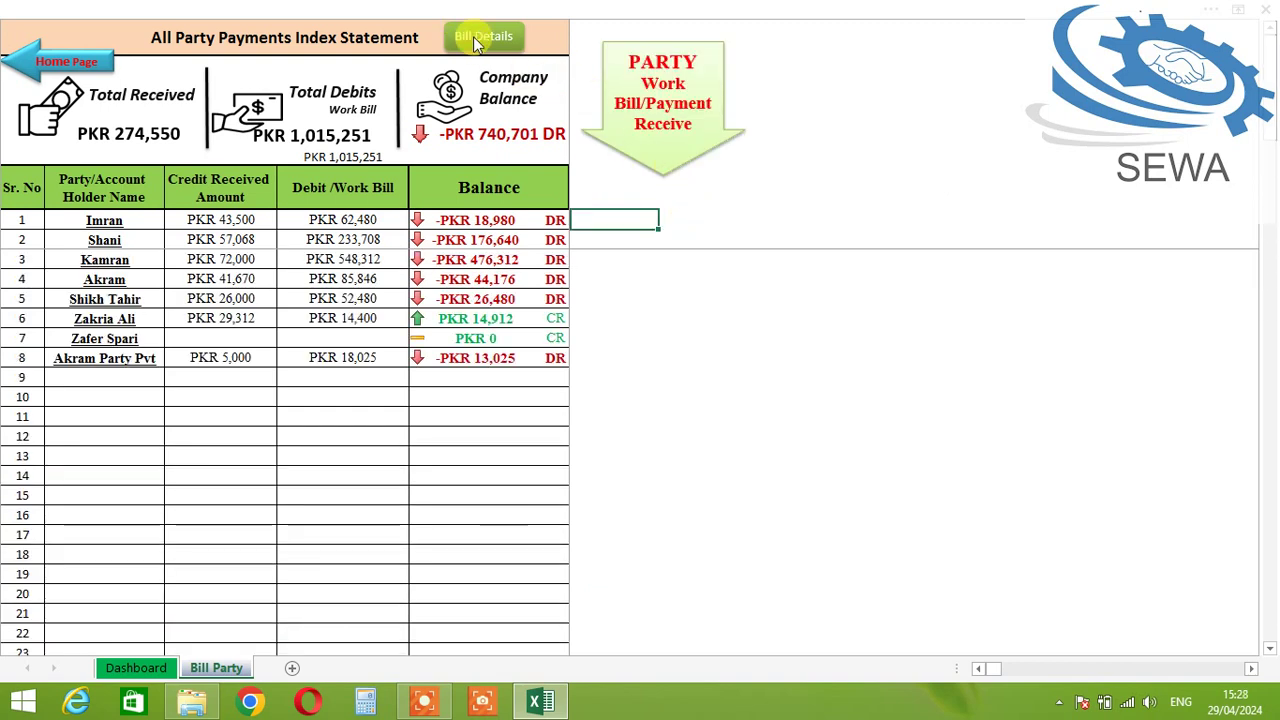
click(473, 36)
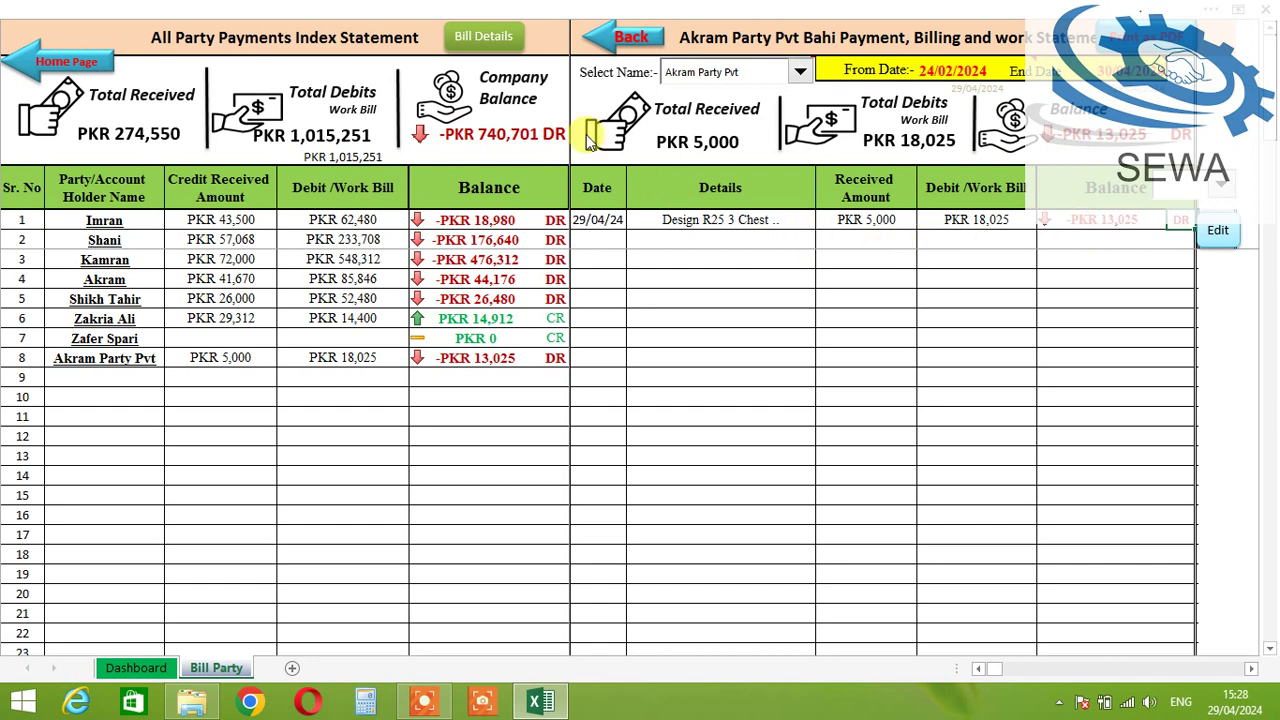
Step: Reopen the party bill entry form and enter Rs 2,500 as cash received
click(605, 48)
click(665, 95)
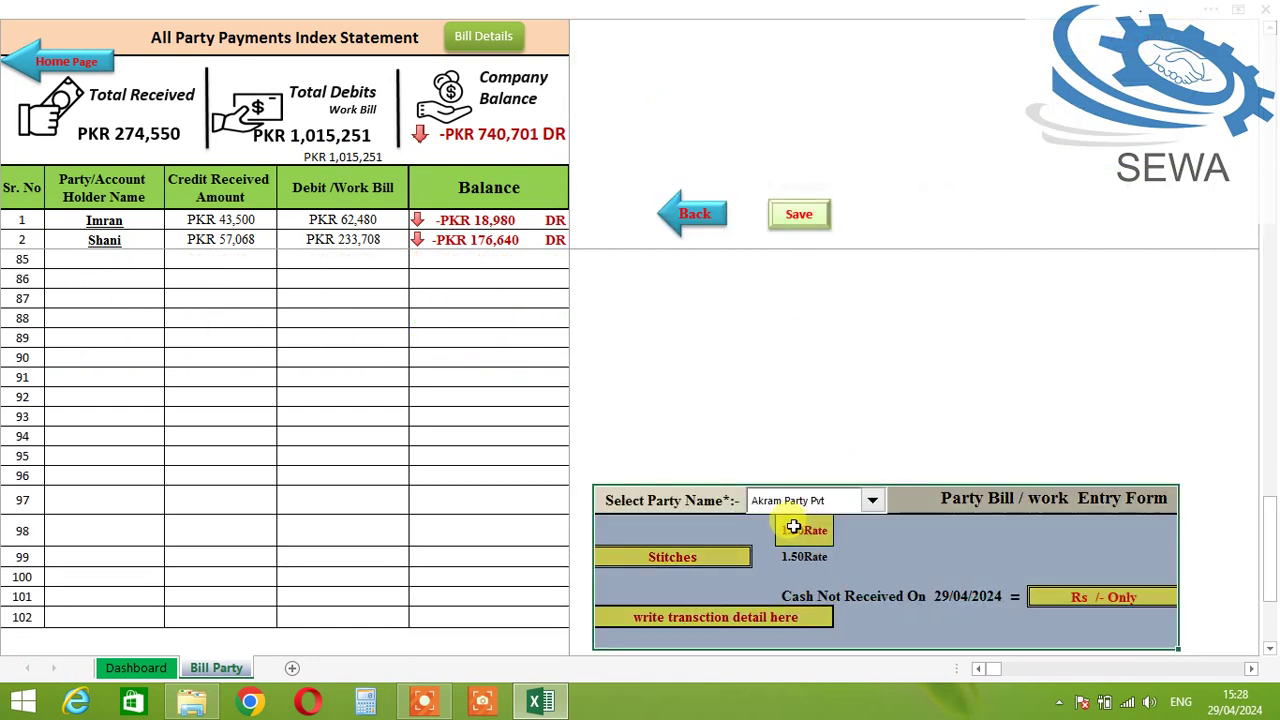
click(691, 557)
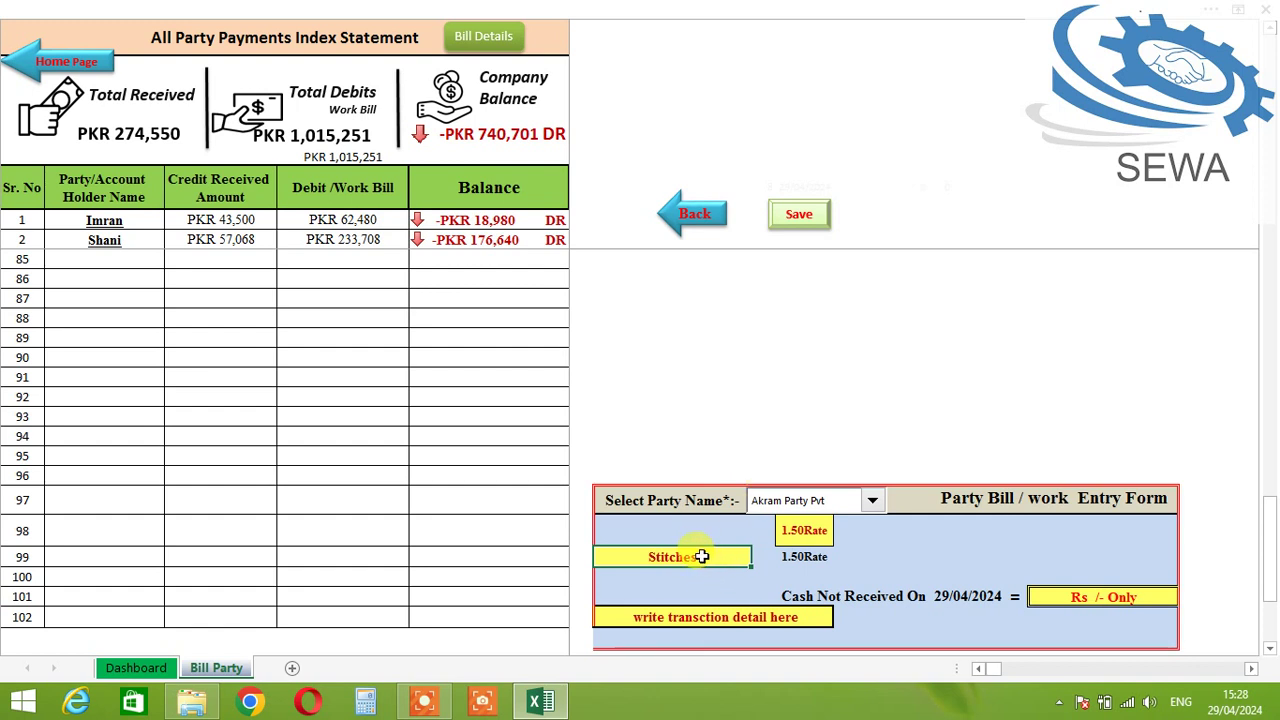
click(1089, 588)
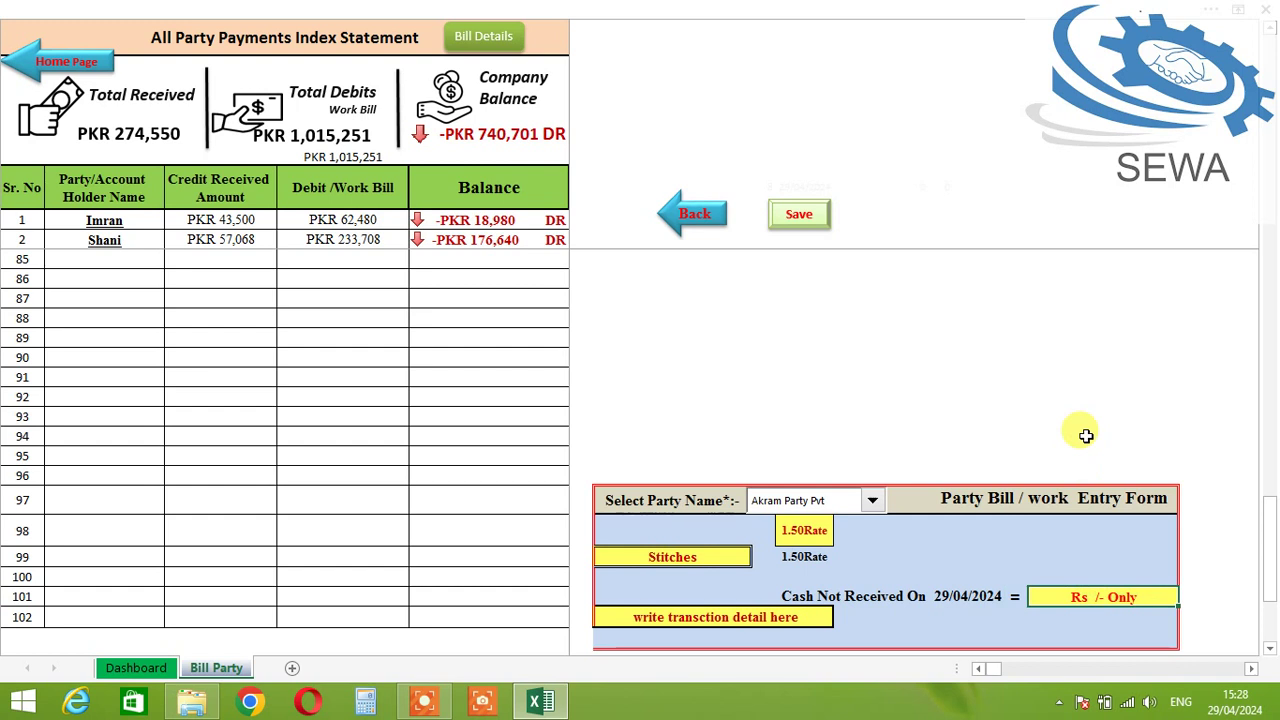
text(5000)
key(BackSpace)
key(BackSpace)
key(BackSpace)
key(BackSpace)
text(25000)
key(BackSpace)
key(Return)
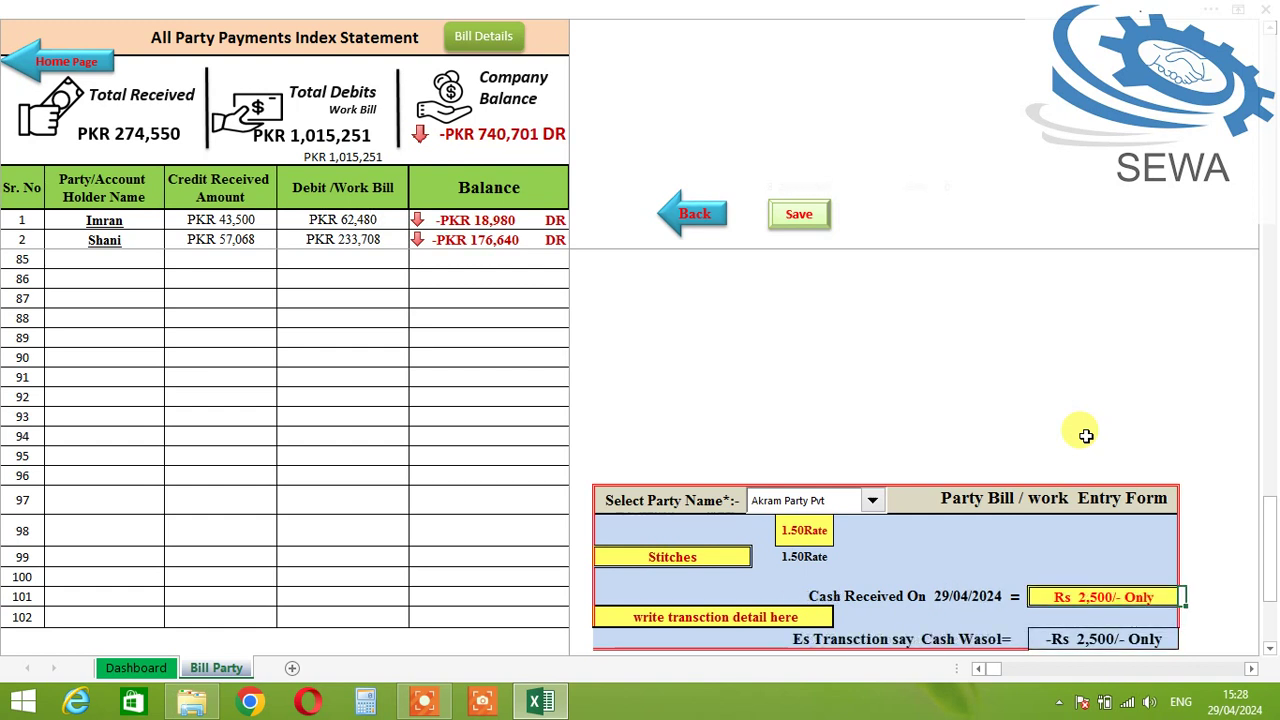
Step: Describe the entry as 'Payment recv via bank' and save it
click(770, 615)
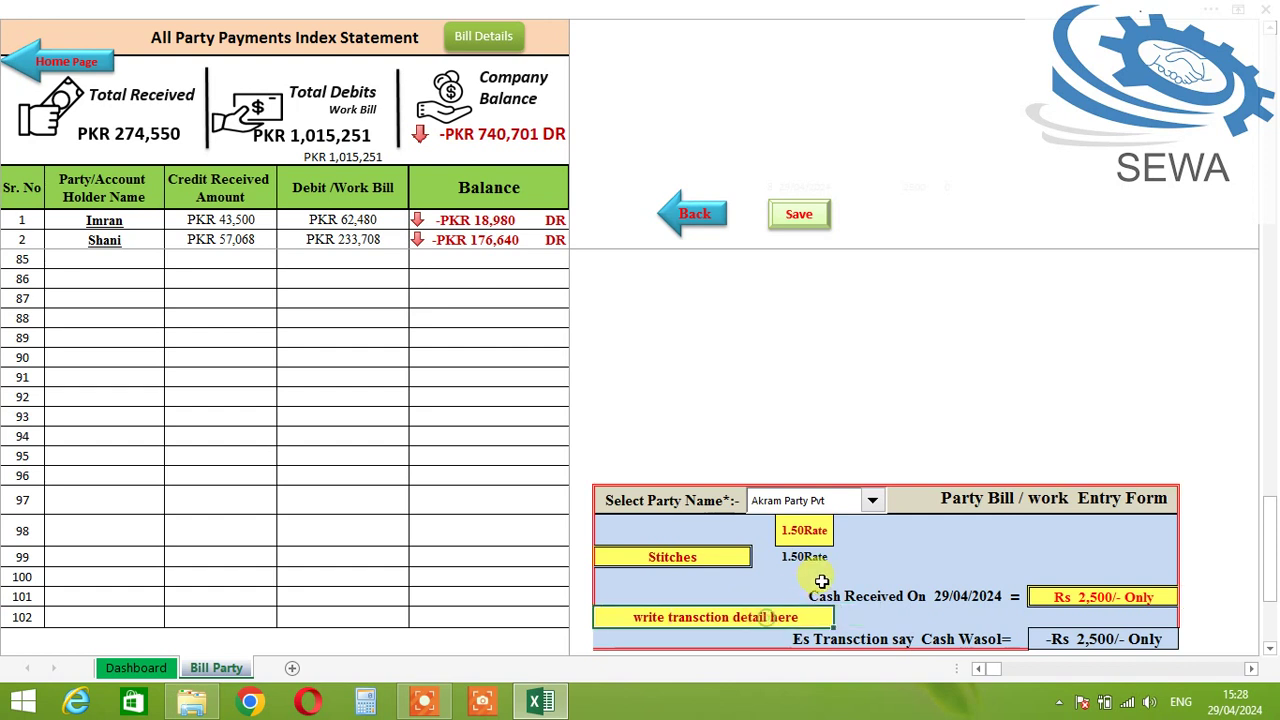
text(Pay)
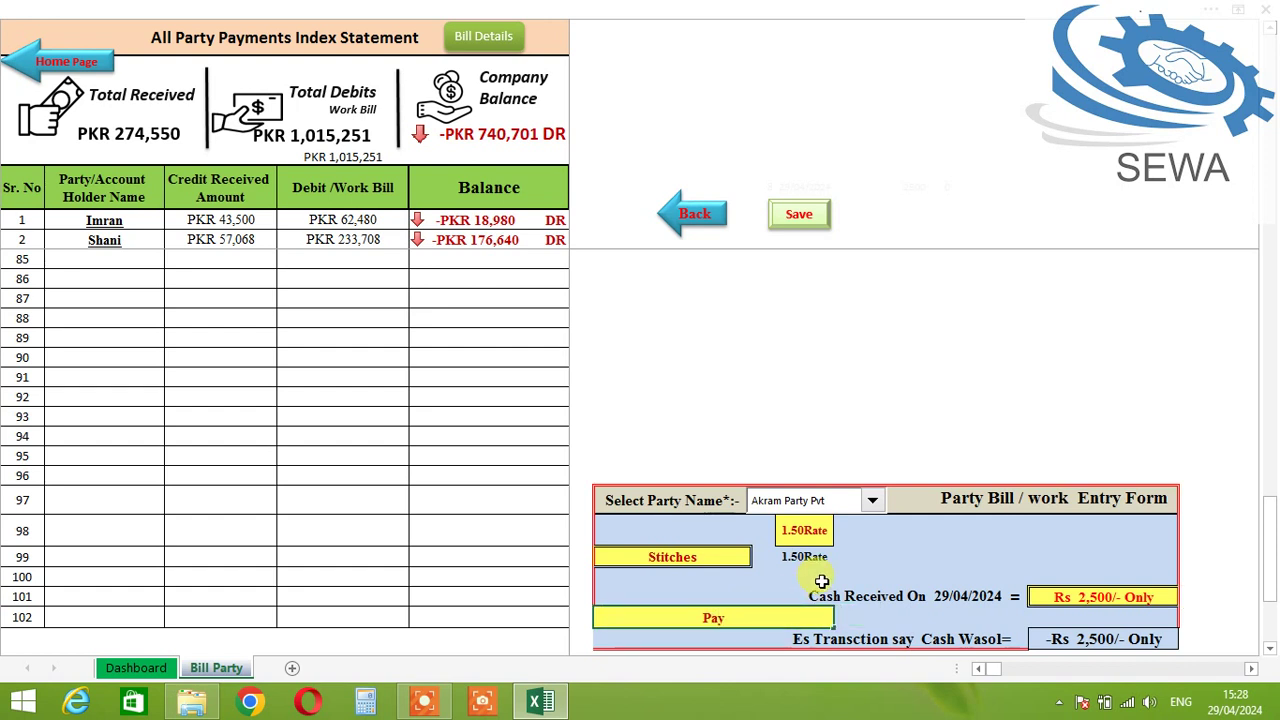
text(ment recv via bank)
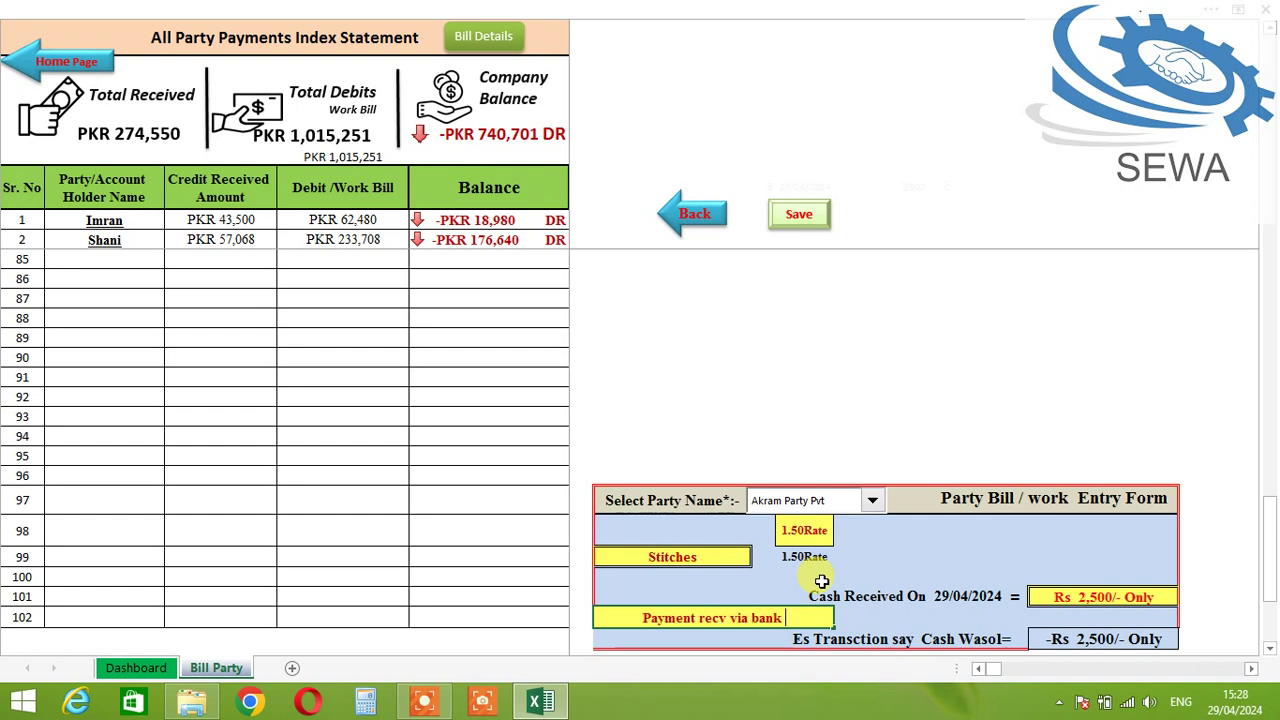
key(Tab)
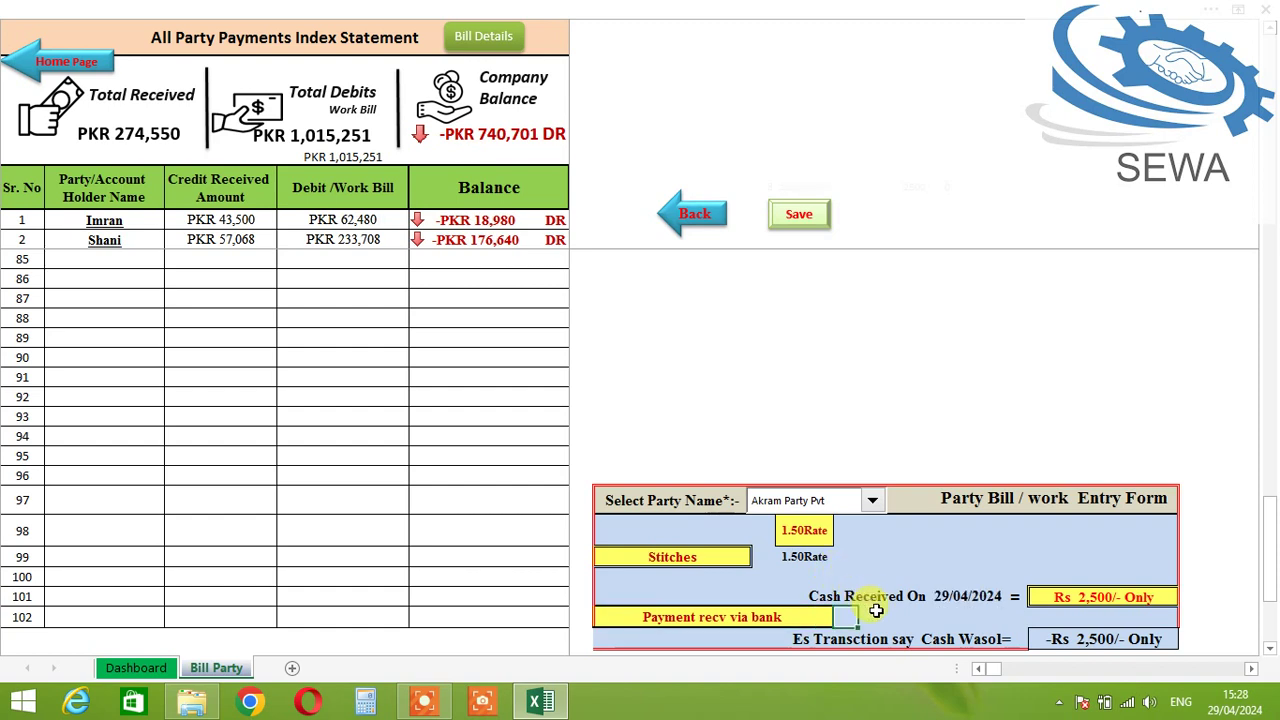
click(795, 212)
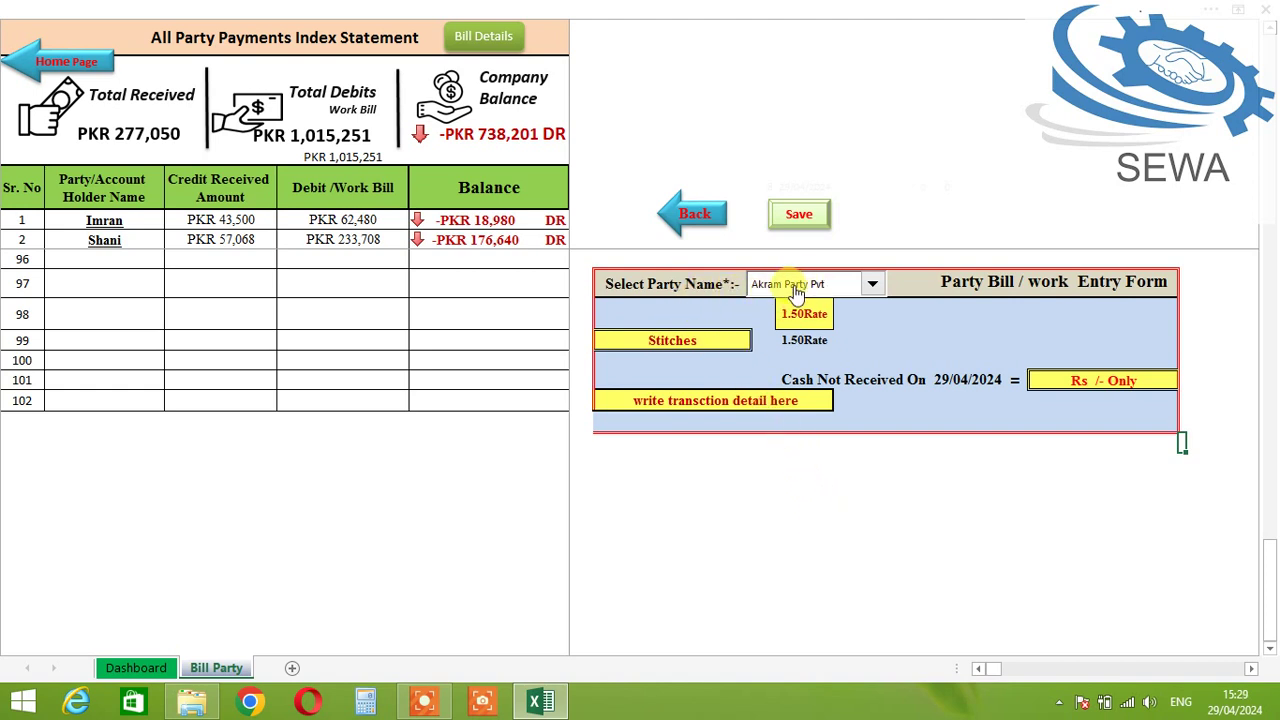
Step: Enter 300000 stitches, 23 heads, 2 pieces and a 1.25 rate in the bill form
click(708, 340)
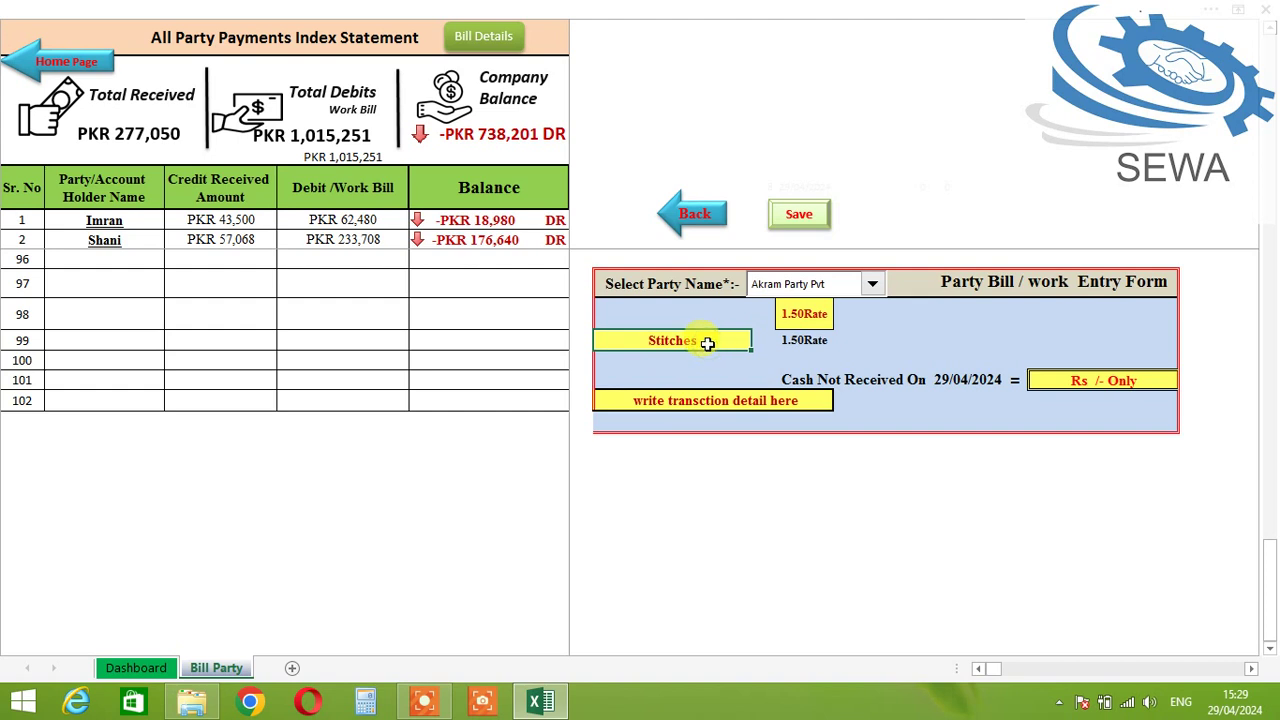
text(300000)
key(Tab)
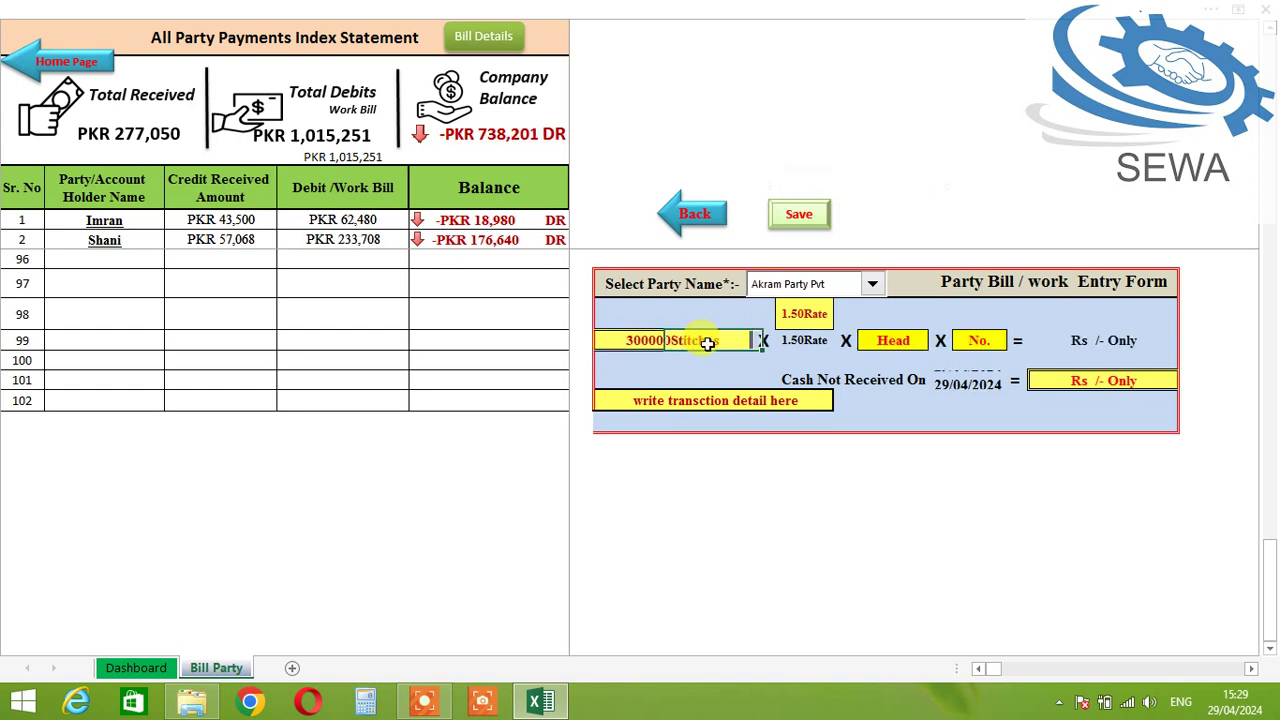
key(Tab)
key(Tab)
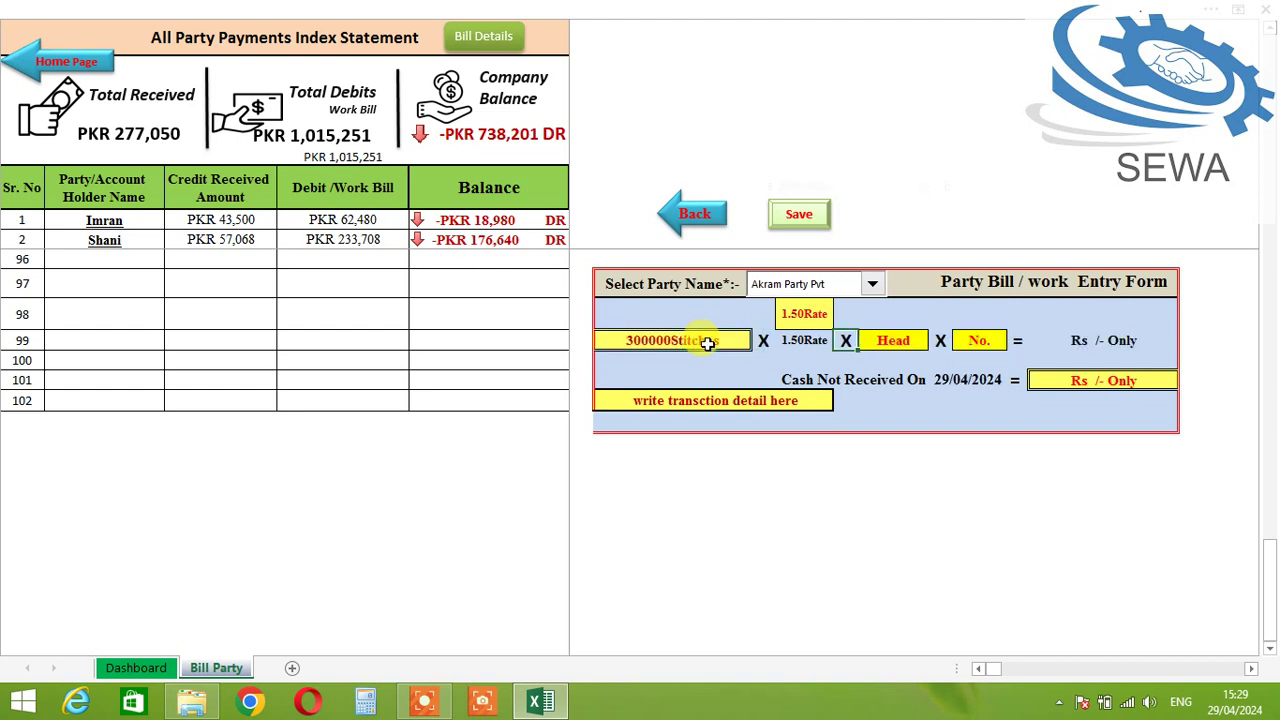
key(Tab)
text(23)
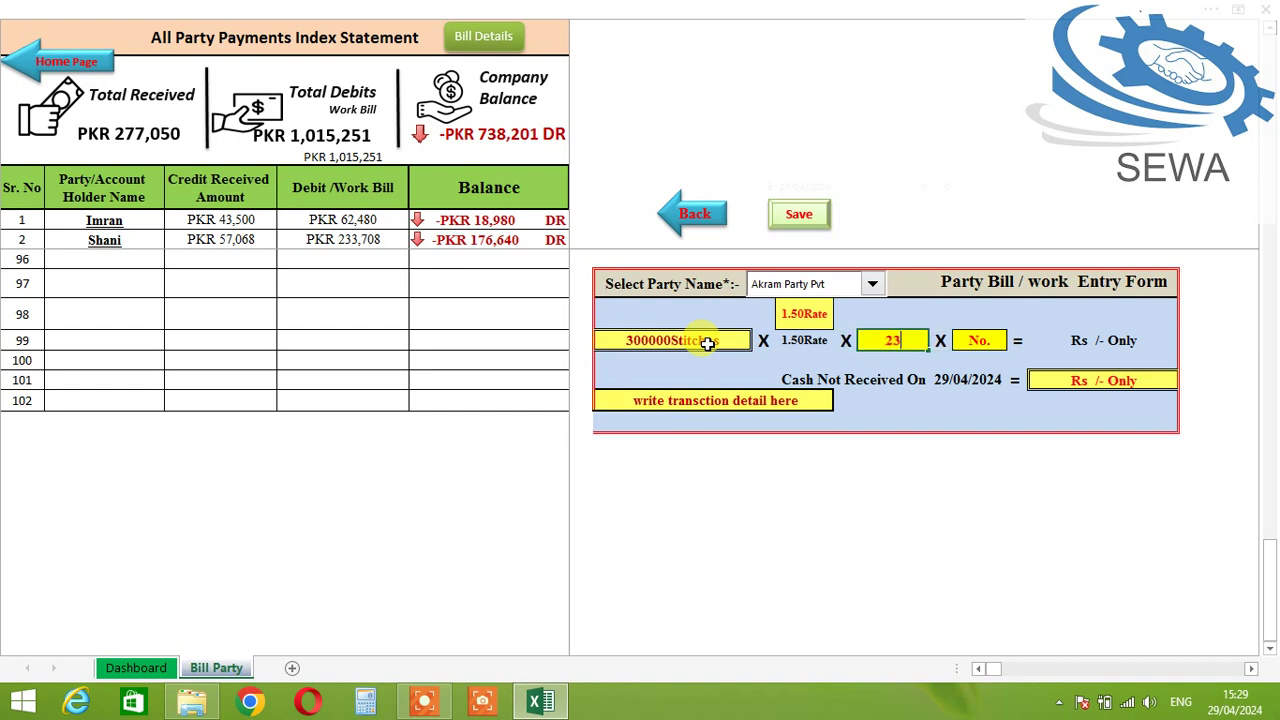
key(Tab)
key(Tab)
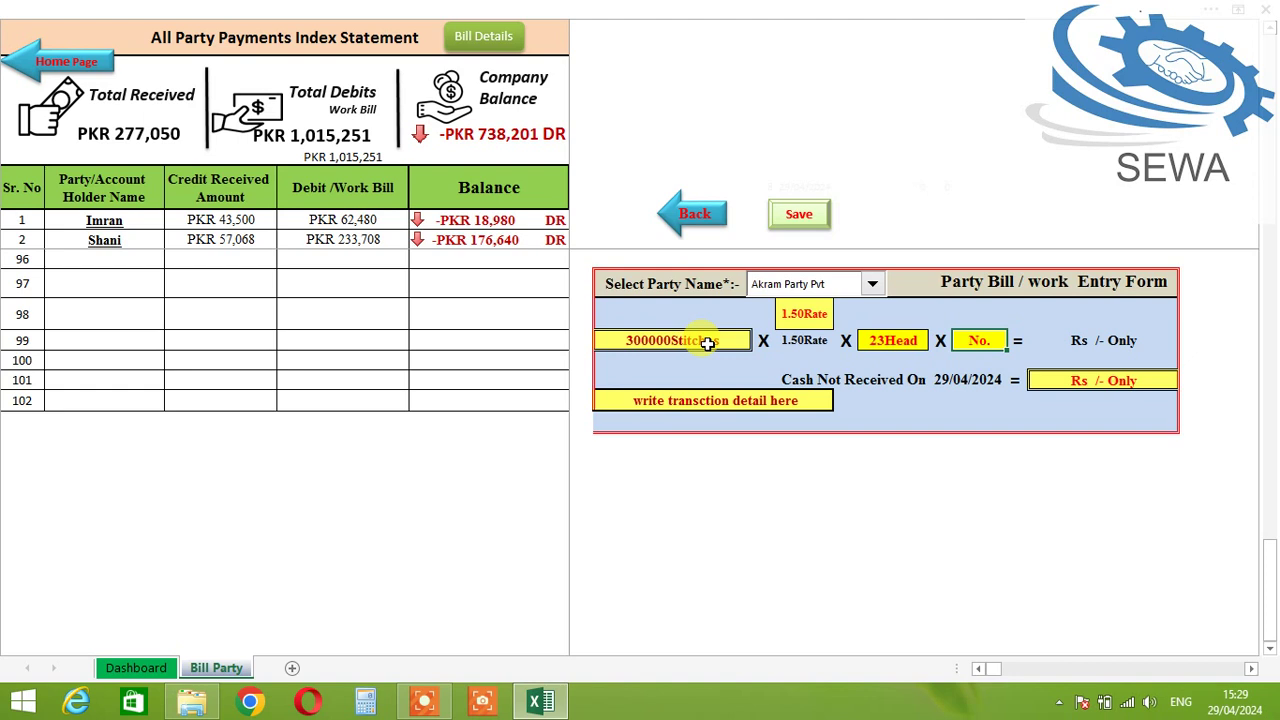
text(2)
key(Tab)
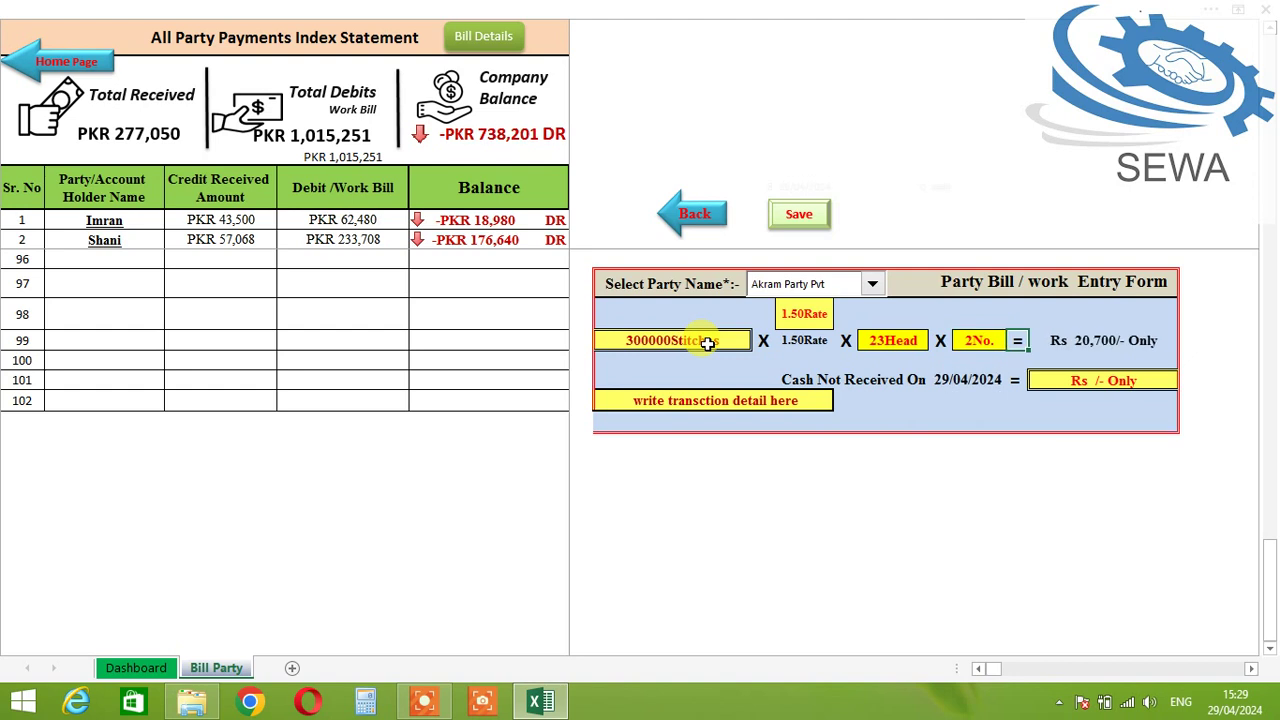
key(Left)
key(Left)
key(Left)
key(Left)
key(Up)
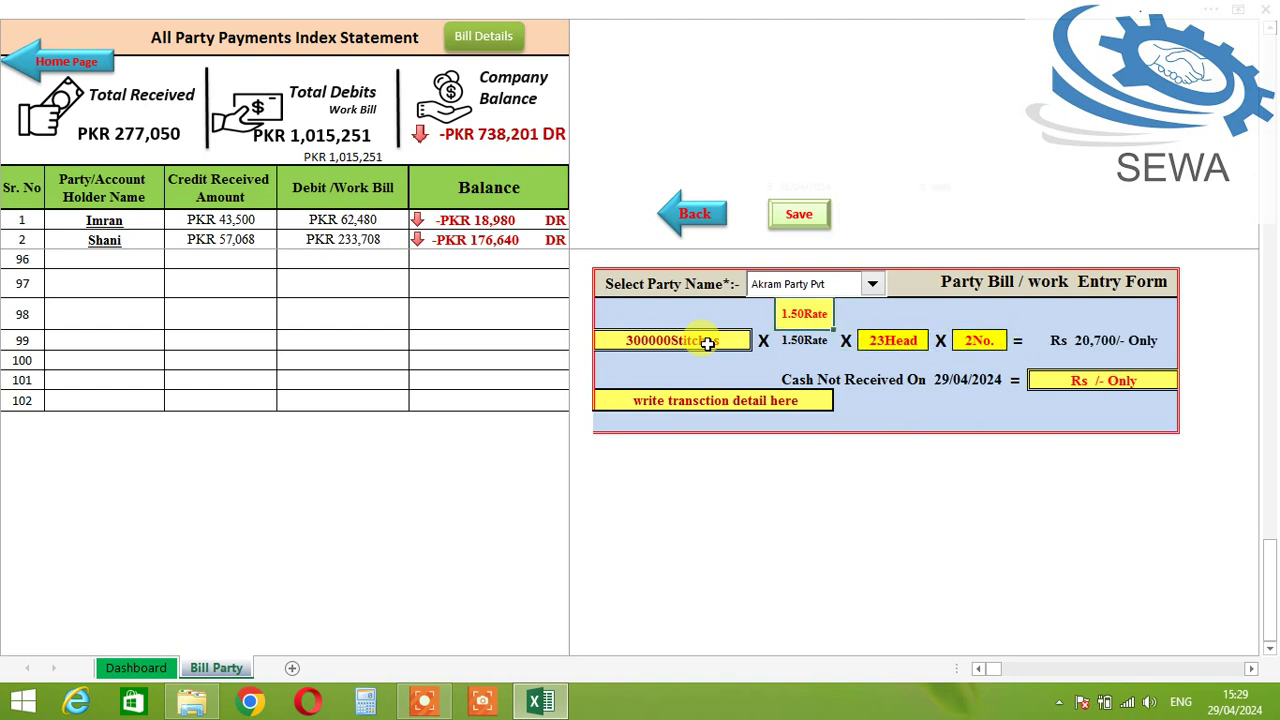
text(1.25)
key(Tab)
Step: Add the design detail and save the Rs 17,250 bill for Akram Party Pvt
key(Down)
key(Down)
key(Down)
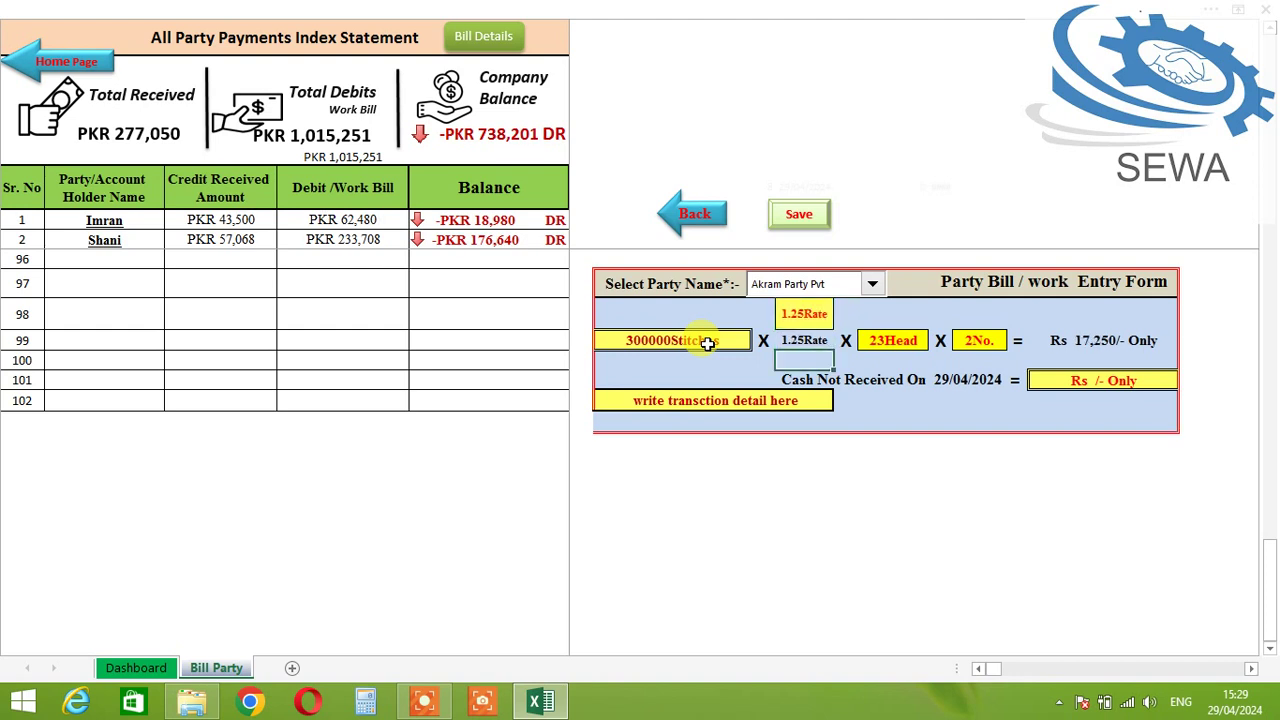
key(Left)
key(Down)
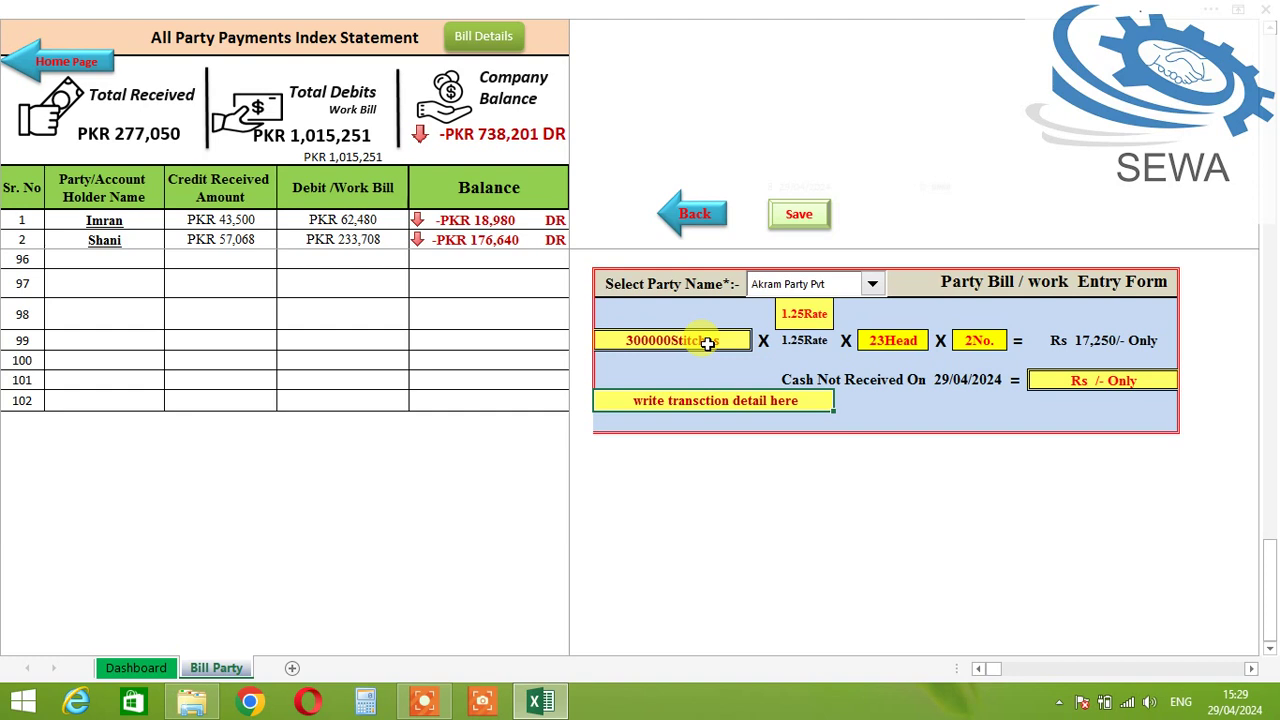
text(Design R 25 Bazo ....)
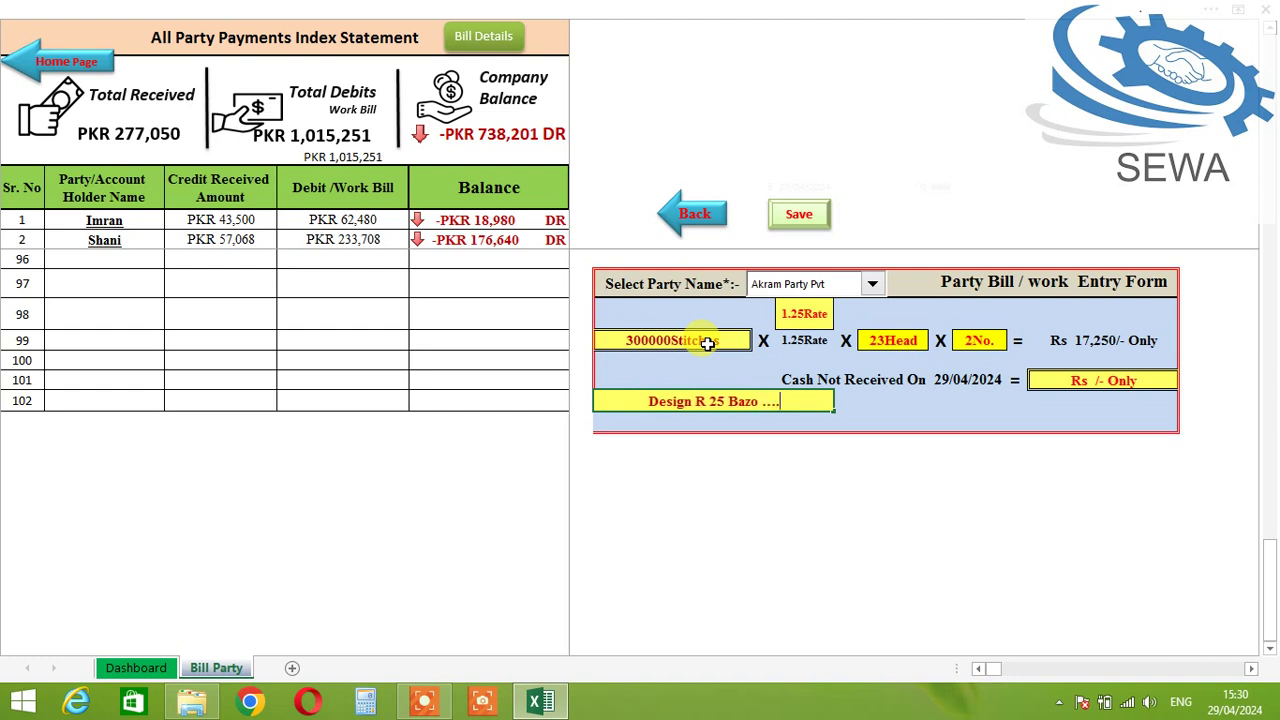
key(Tab)
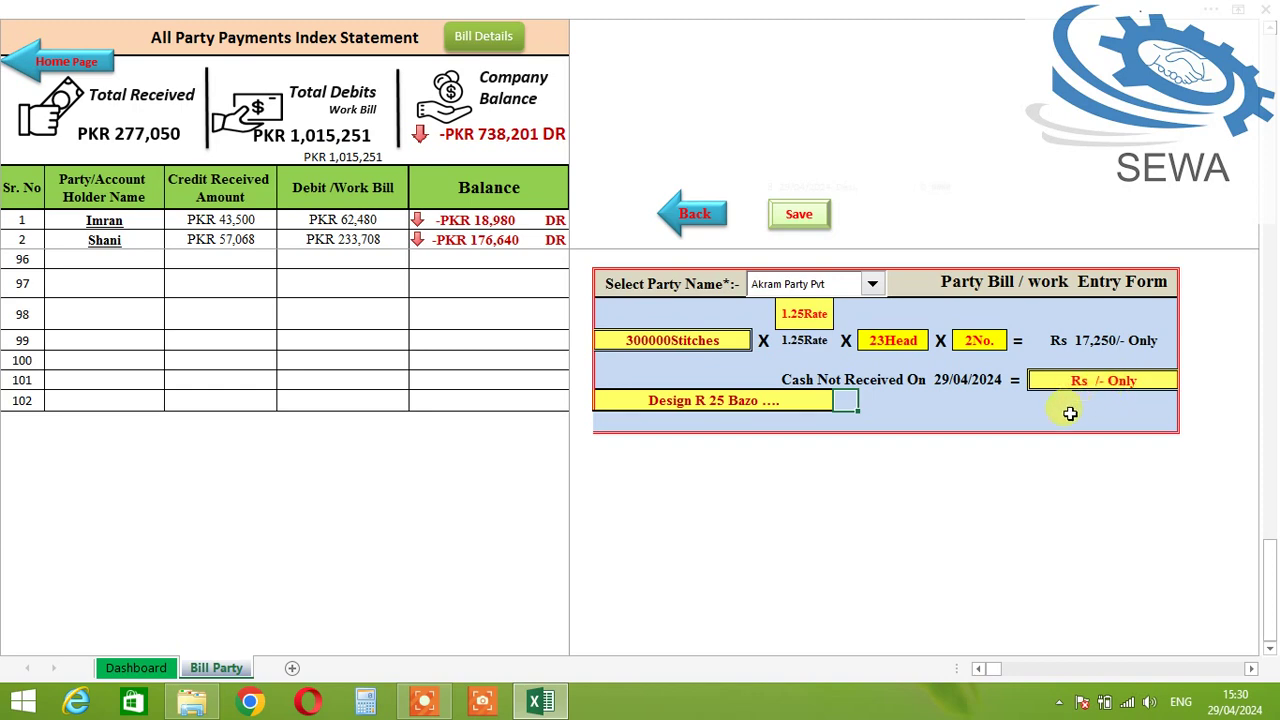
click(800, 215)
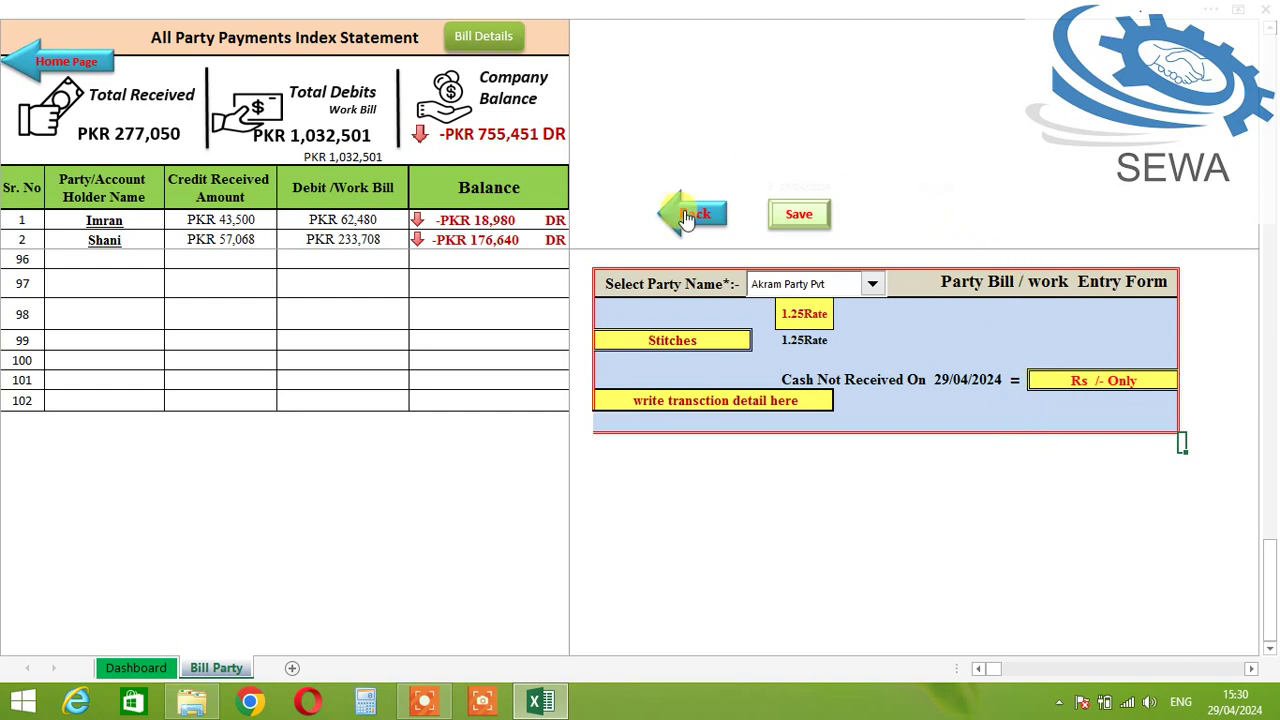
Step: Open the billing statement with Akram Party Pvt as the selected party
click(688, 211)
click(480, 37)
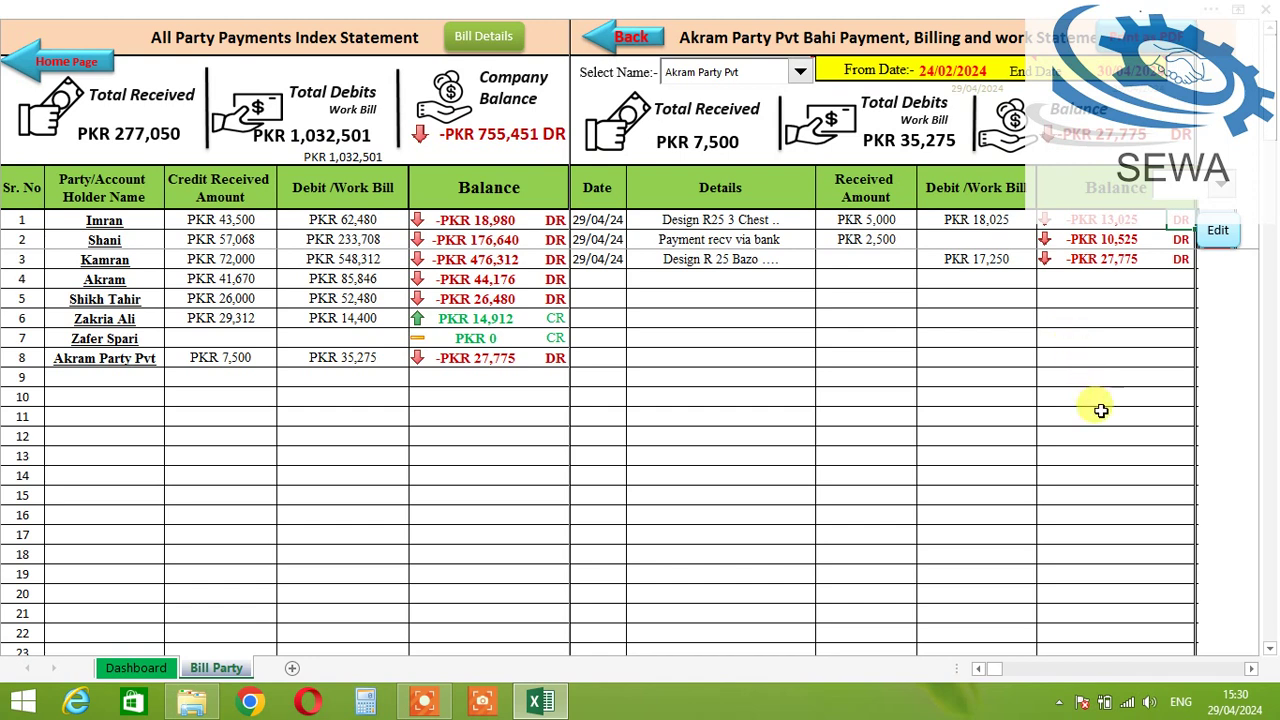
click(775, 73)
click(775, 73)
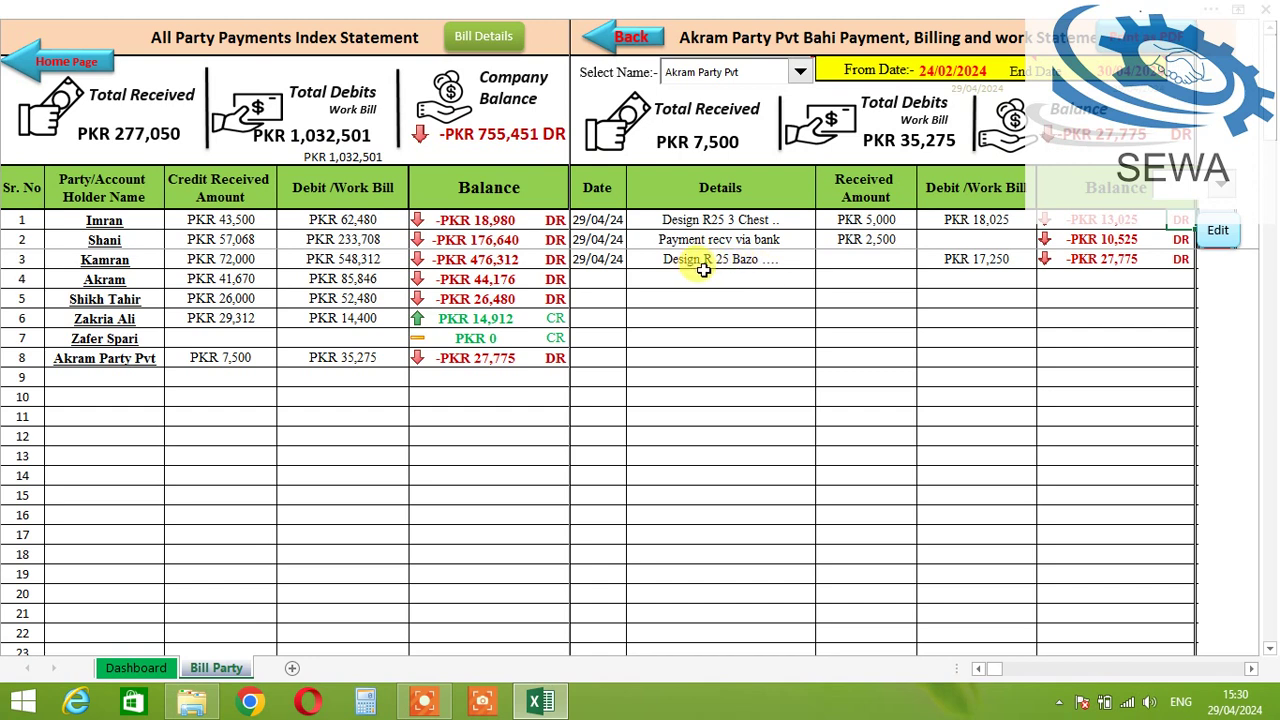
click(737, 262)
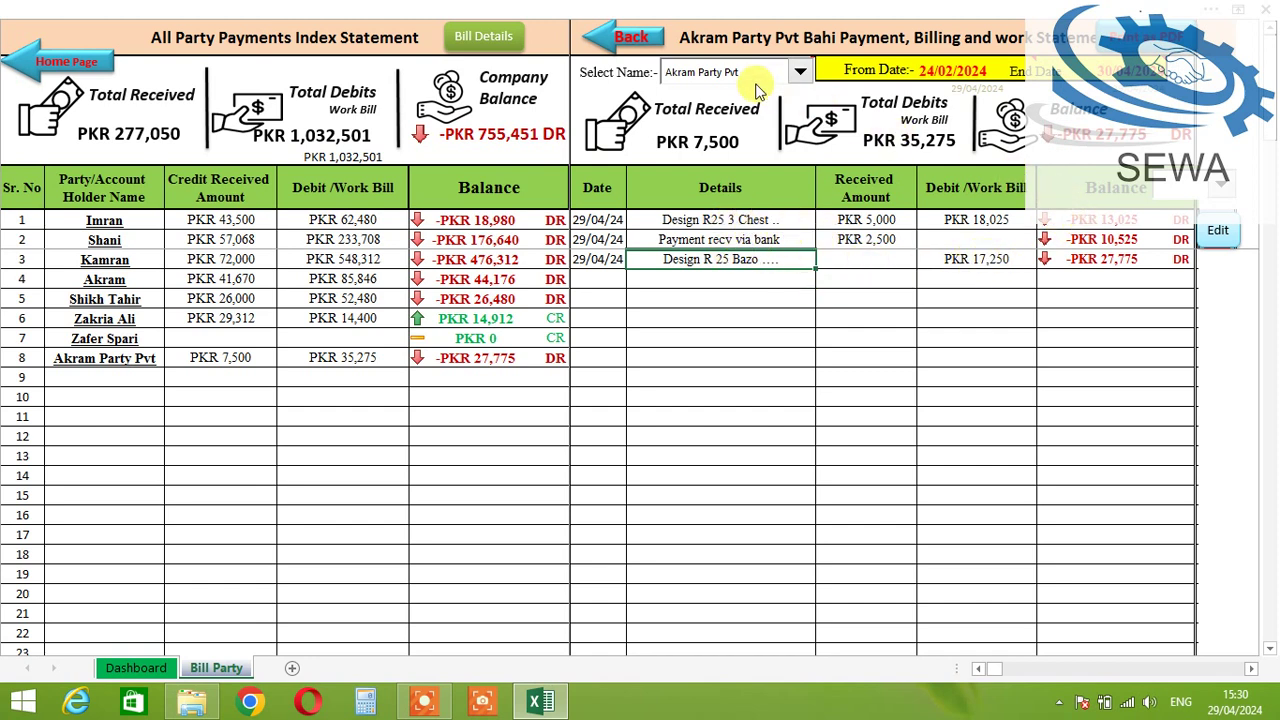
click(742, 73)
click(742, 73)
click(731, 72)
click(731, 72)
click(731, 72)
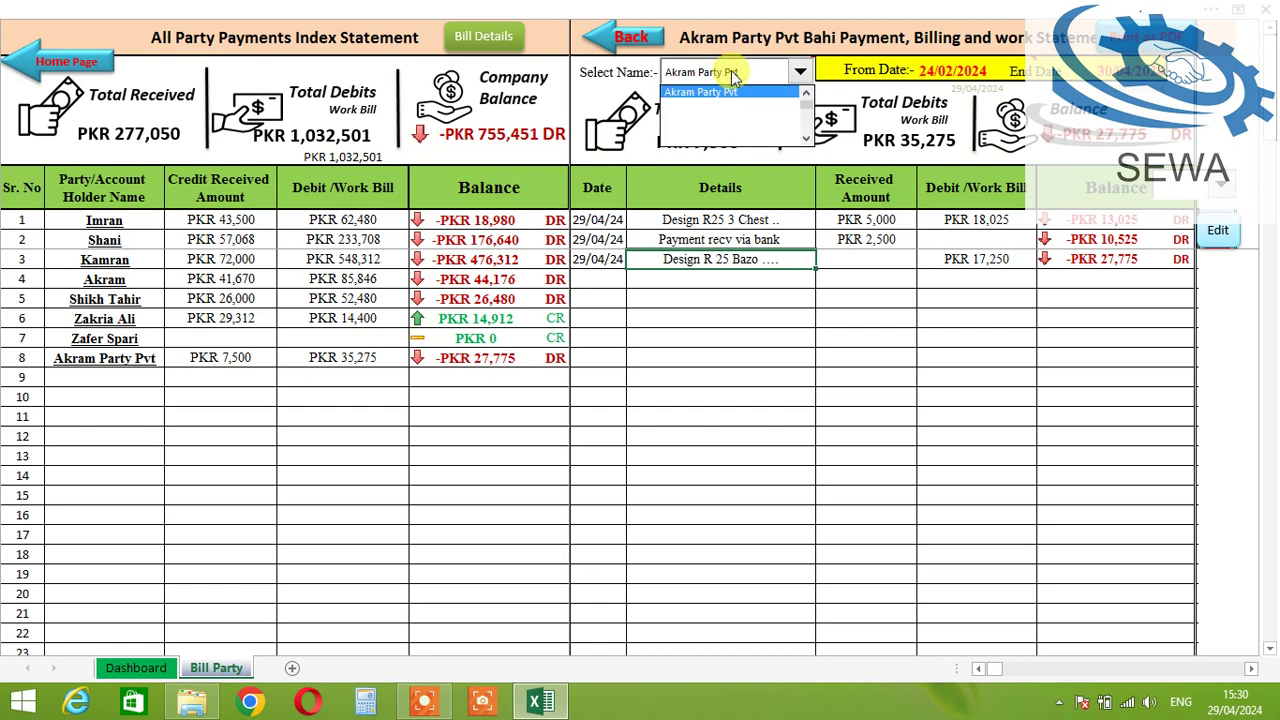
click(731, 73)
click(731, 73)
click(731, 73)
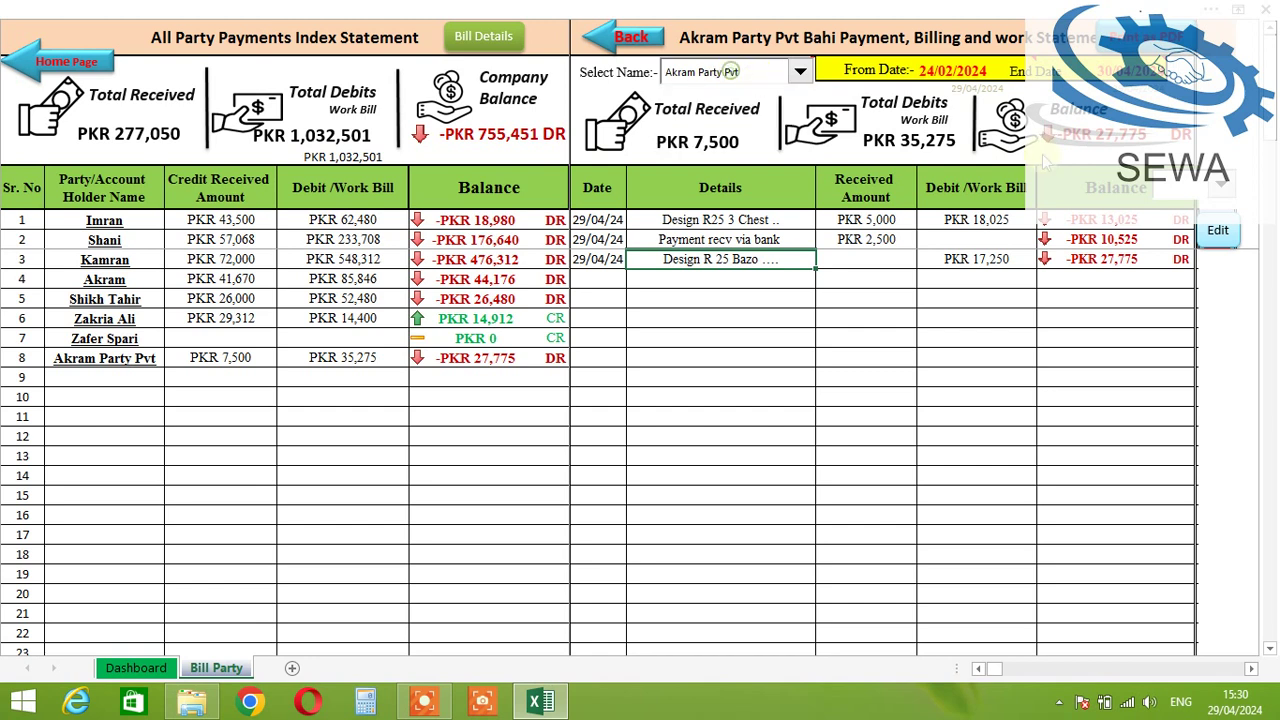
Step: Load the 29/04/24 bank payment entry into the edit form
click(1218, 196)
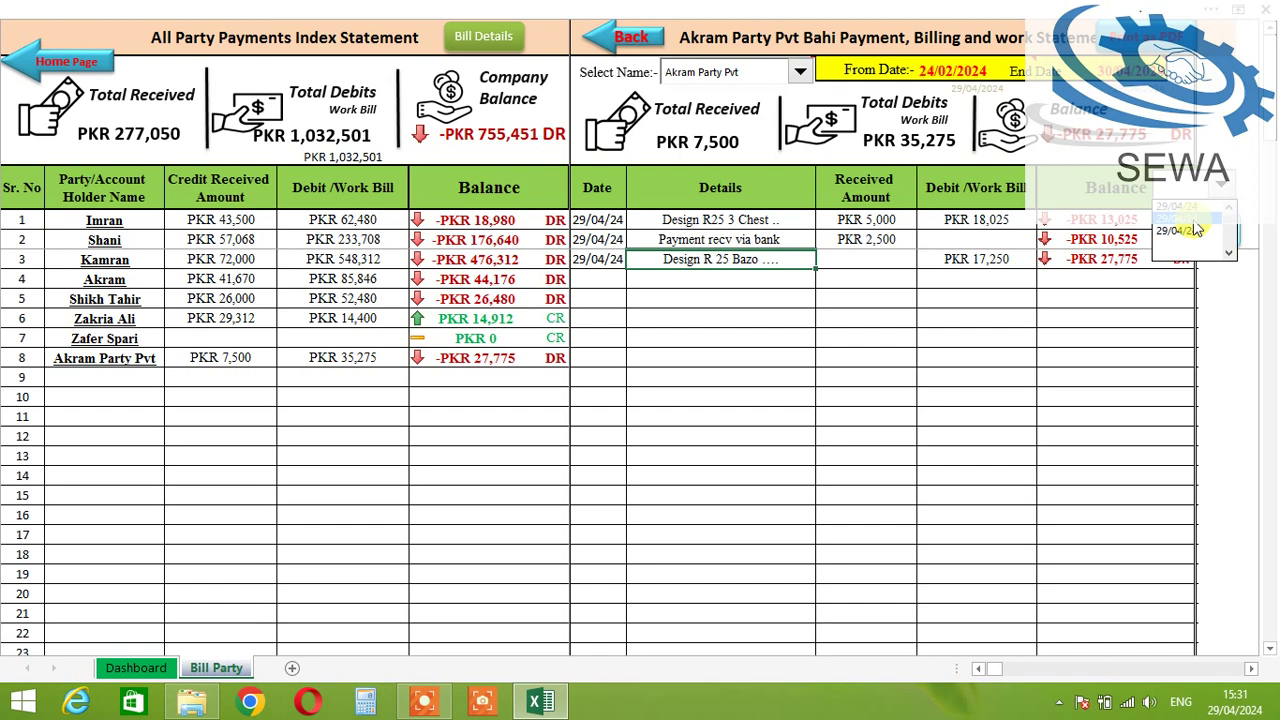
click(1197, 230)
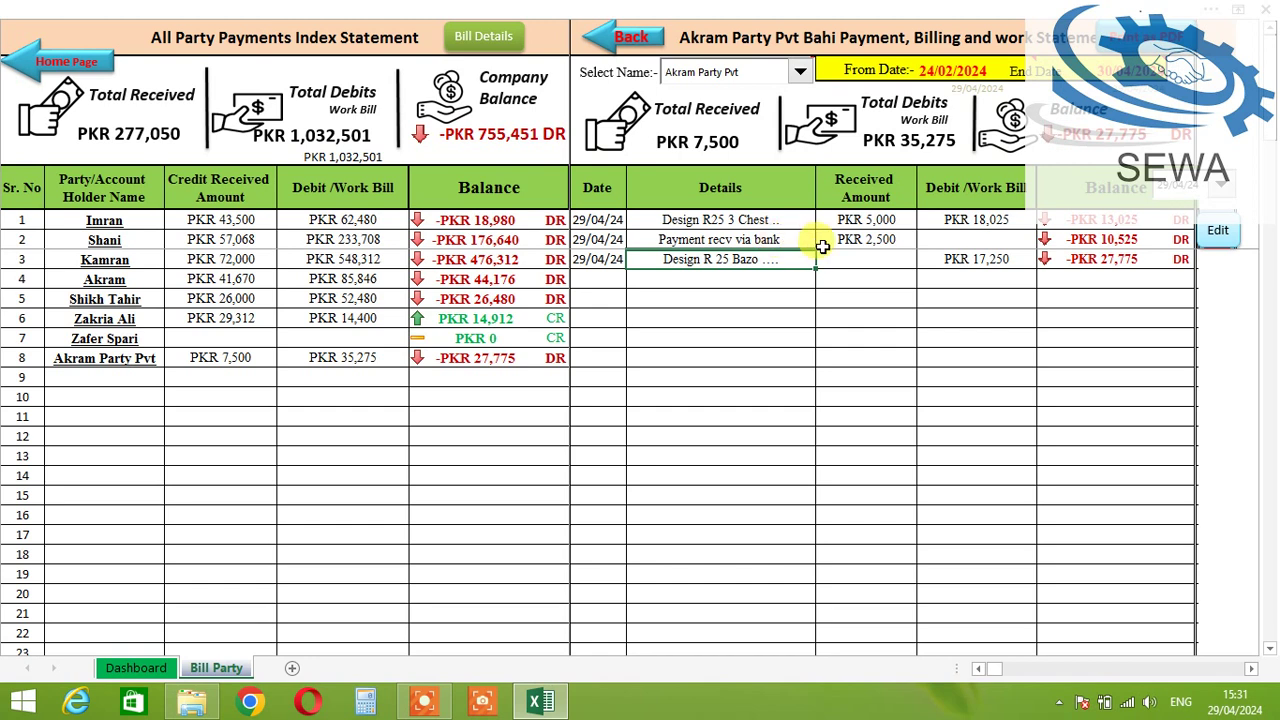
click(1217, 232)
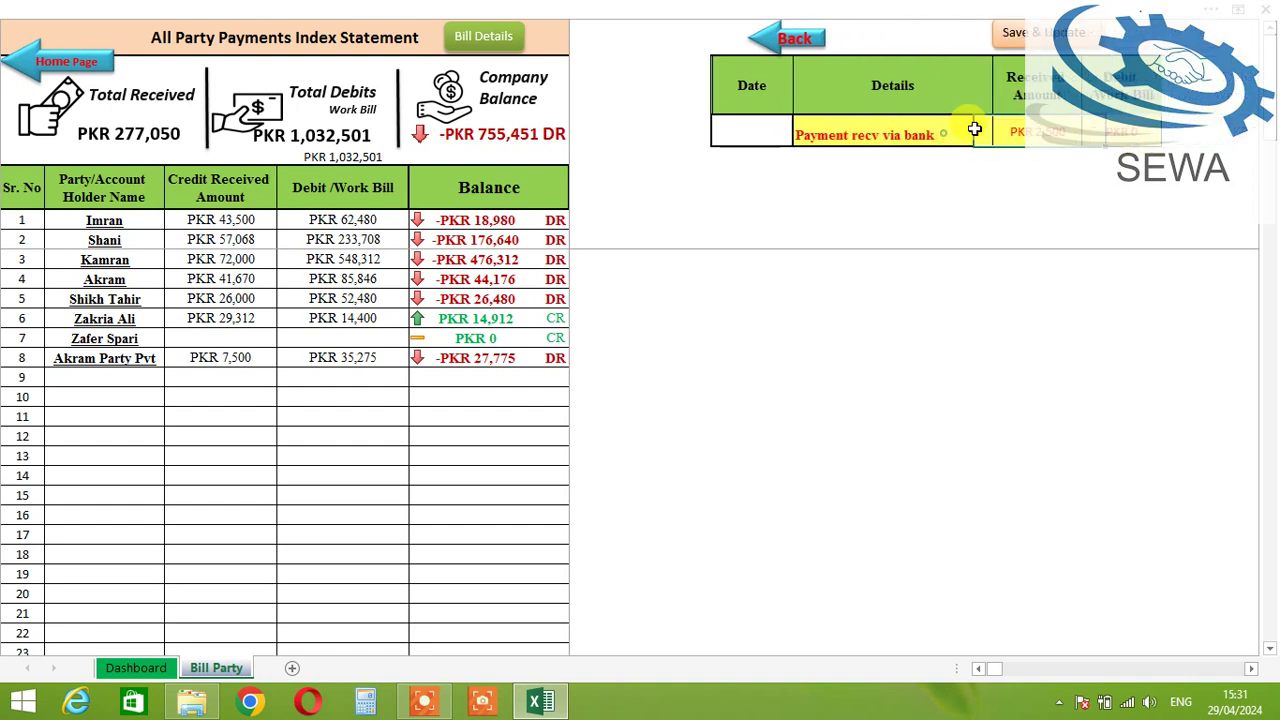
Step: Change the Rs 2,500 payment's description to 'Payment recv via by hand', save and return to the statement
click(934, 136)
drag(943, 136, 913, 136)
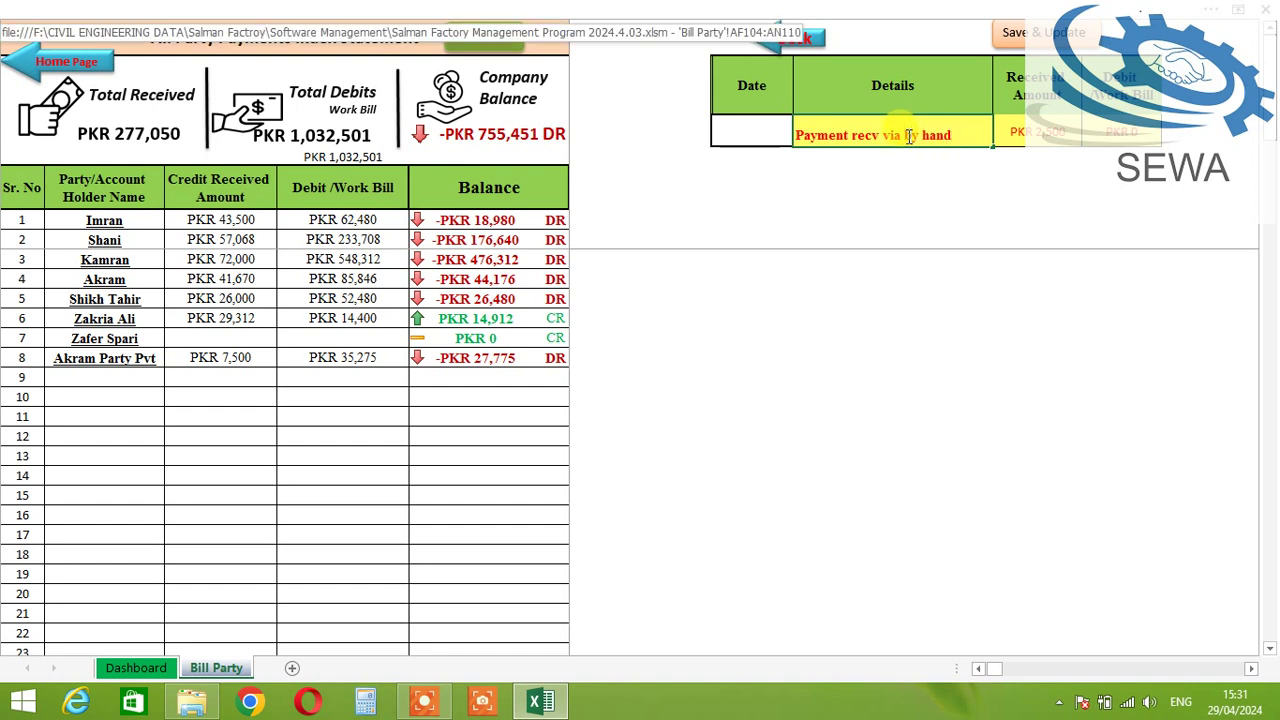
key(Tab)
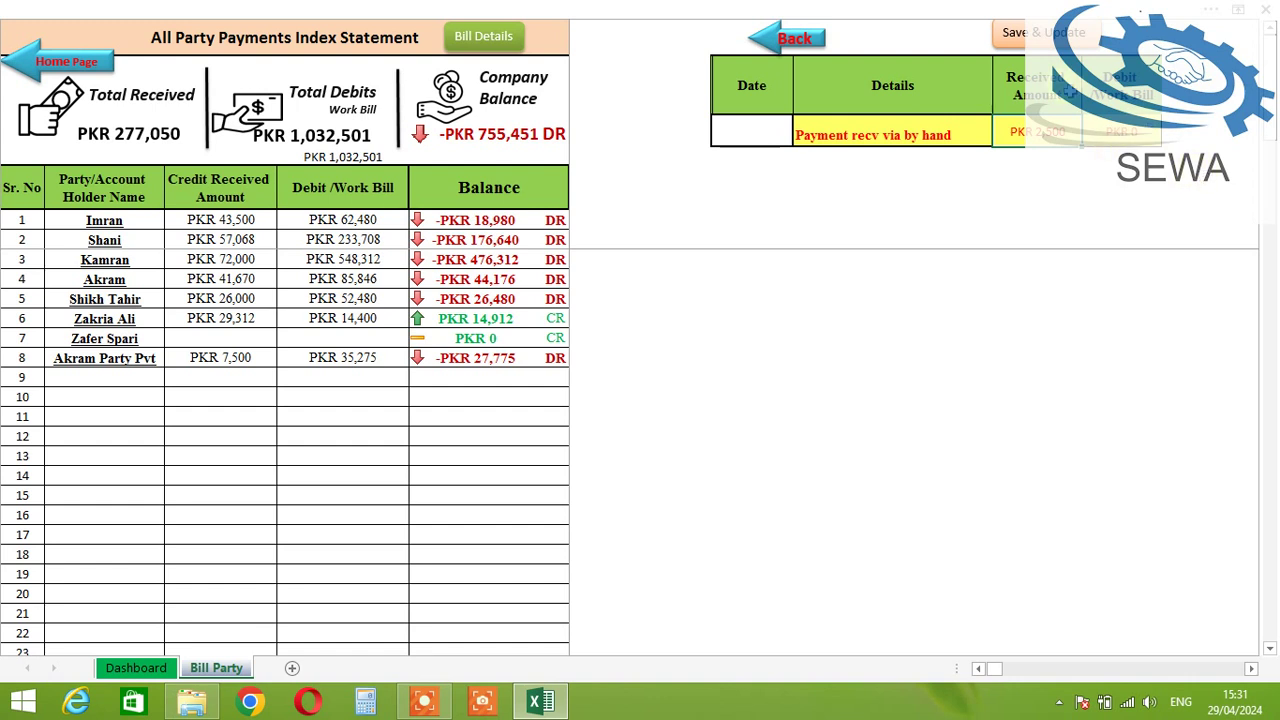
click(1040, 35)
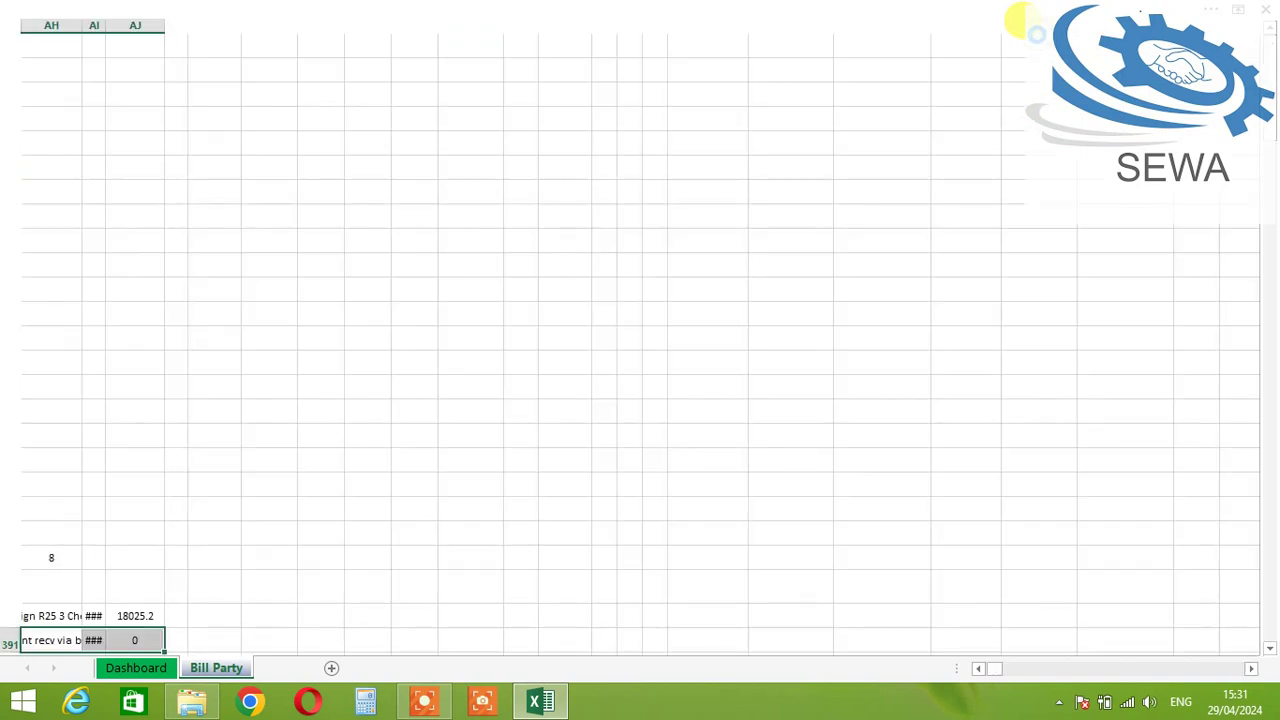
click(1006, 207)
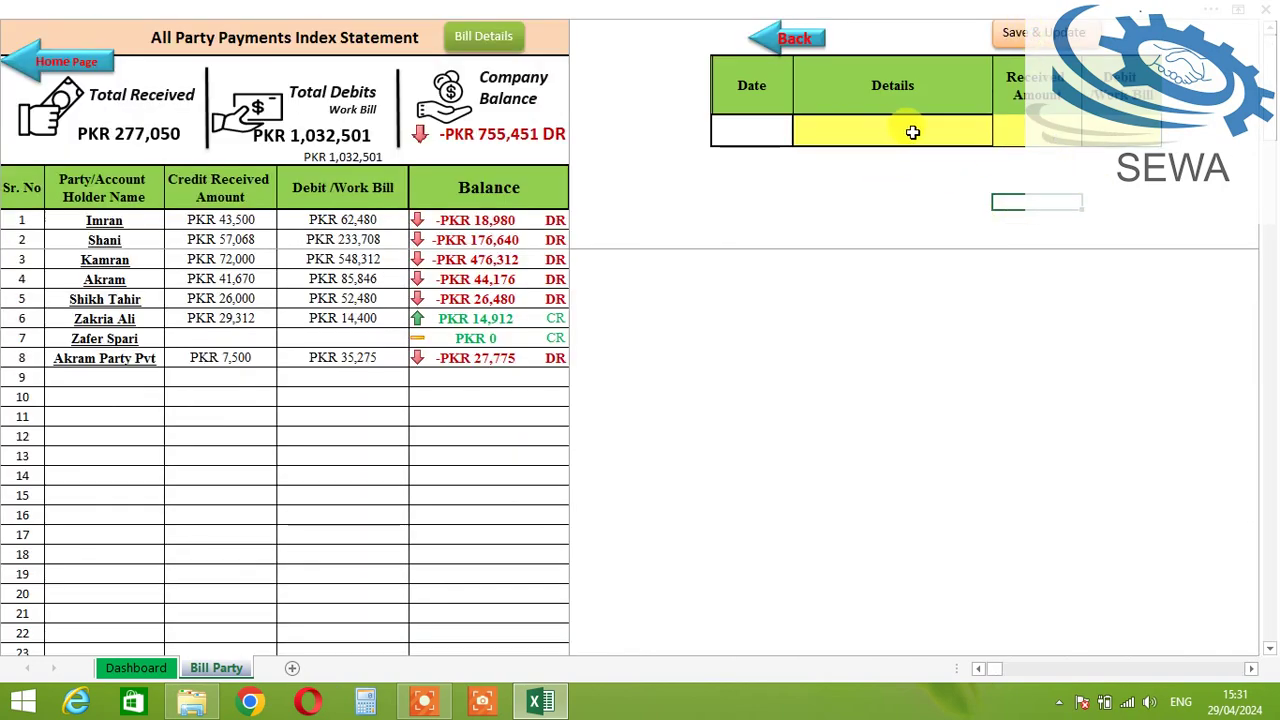
click(790, 38)
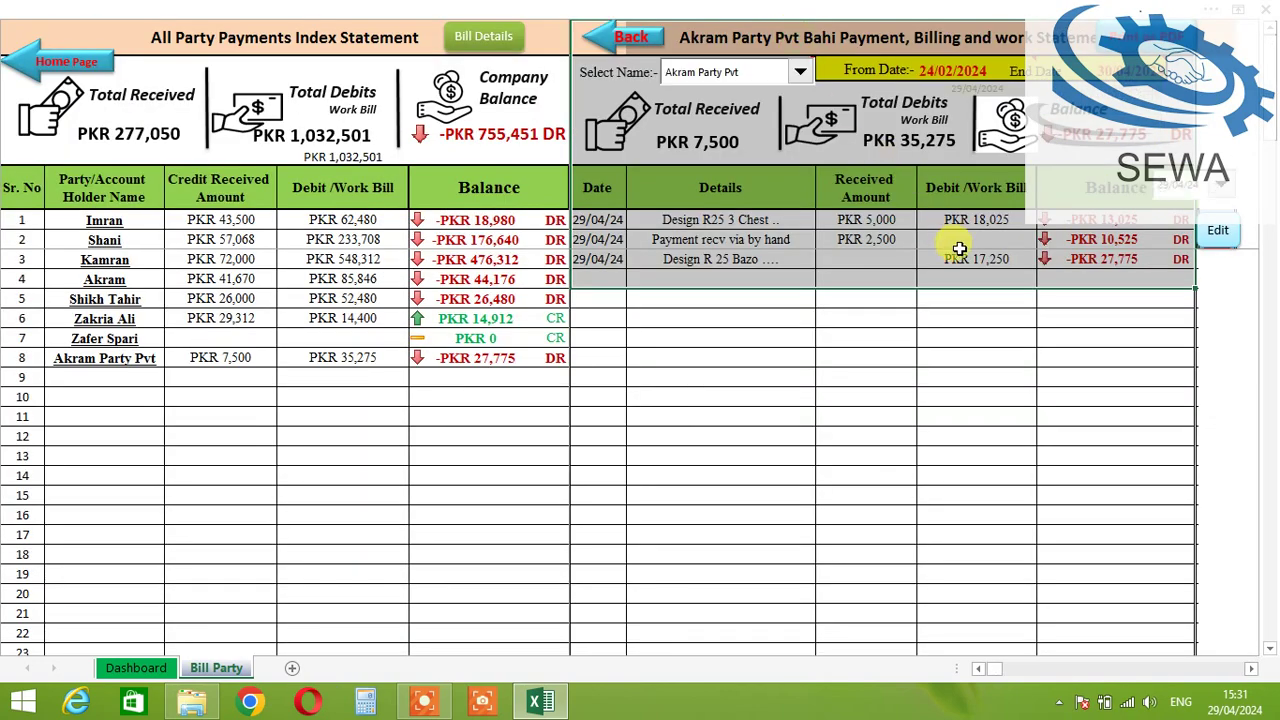
Step: Cycle the Select Name dropdown through several parties, ending on the first listed party's statement
click(998, 334)
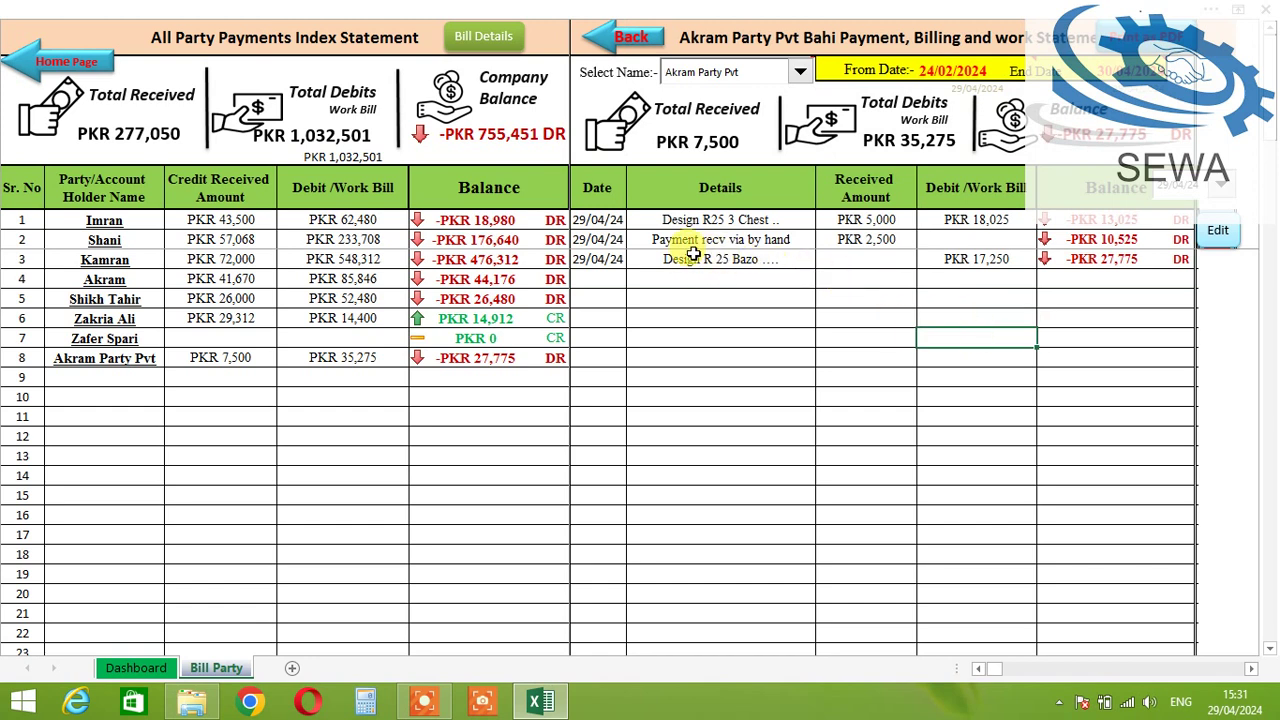
click(754, 244)
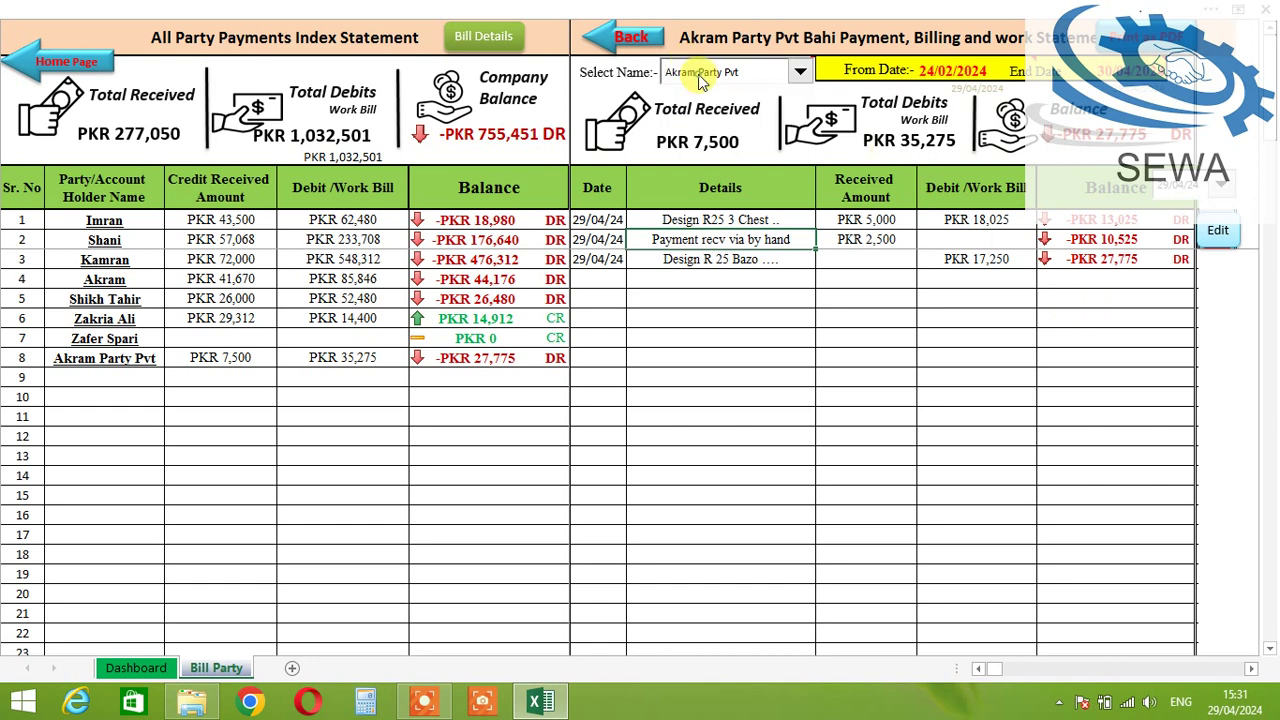
click(767, 74)
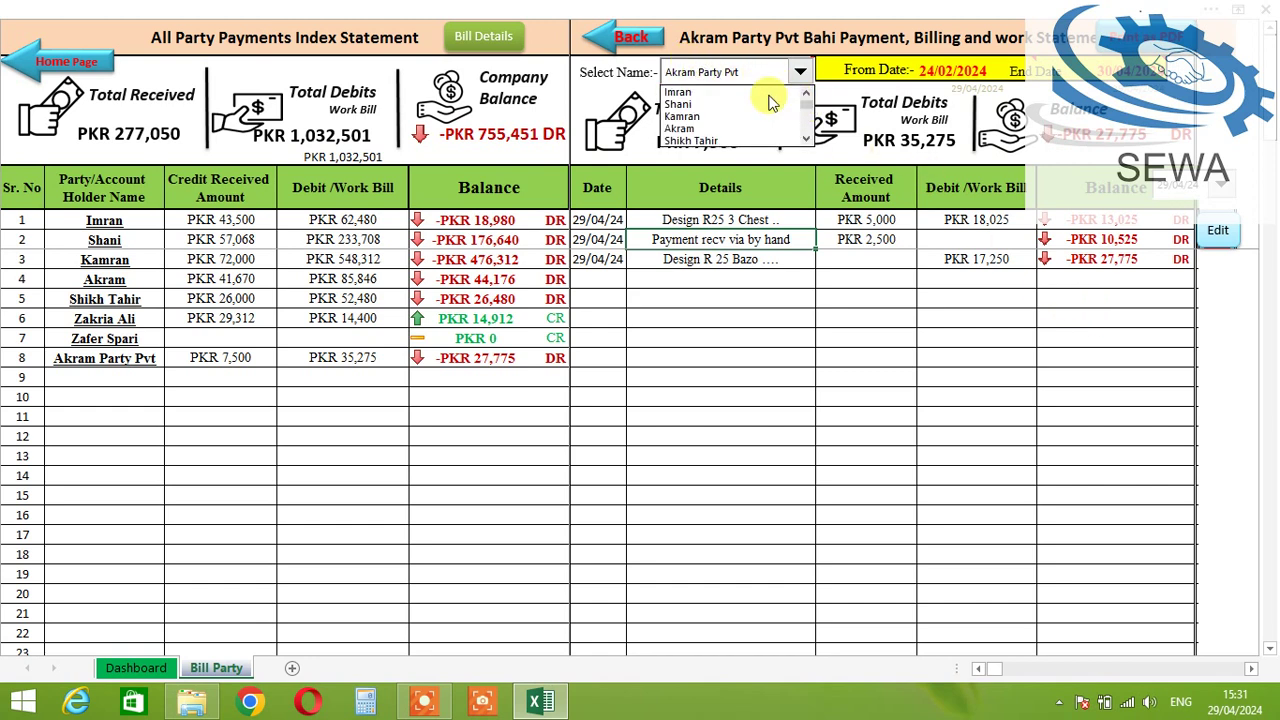
click(718, 91)
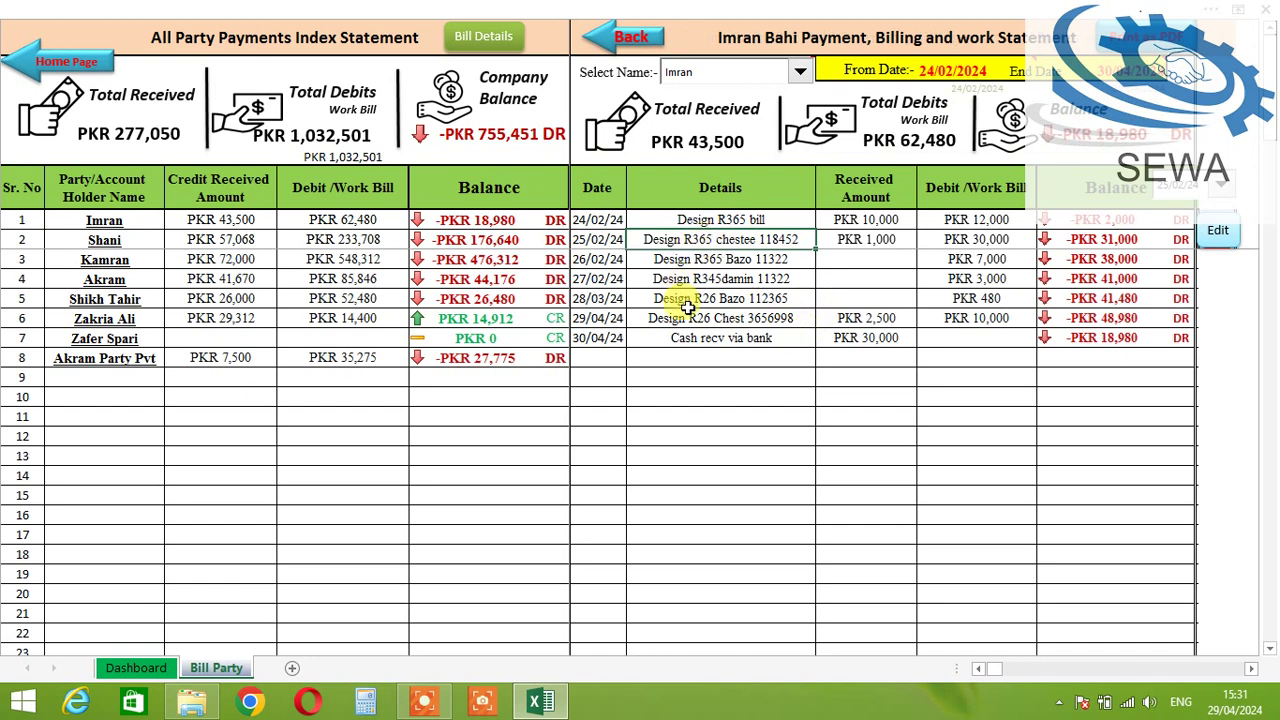
click(760, 72)
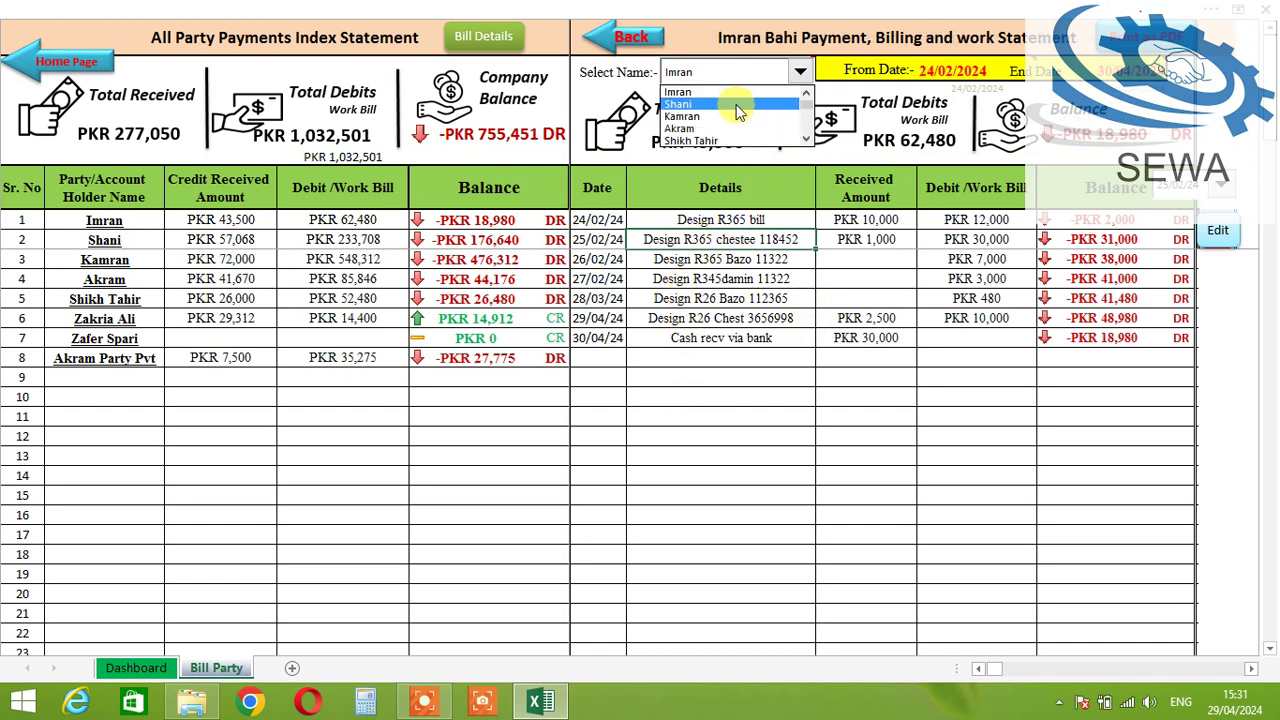
click(740, 106)
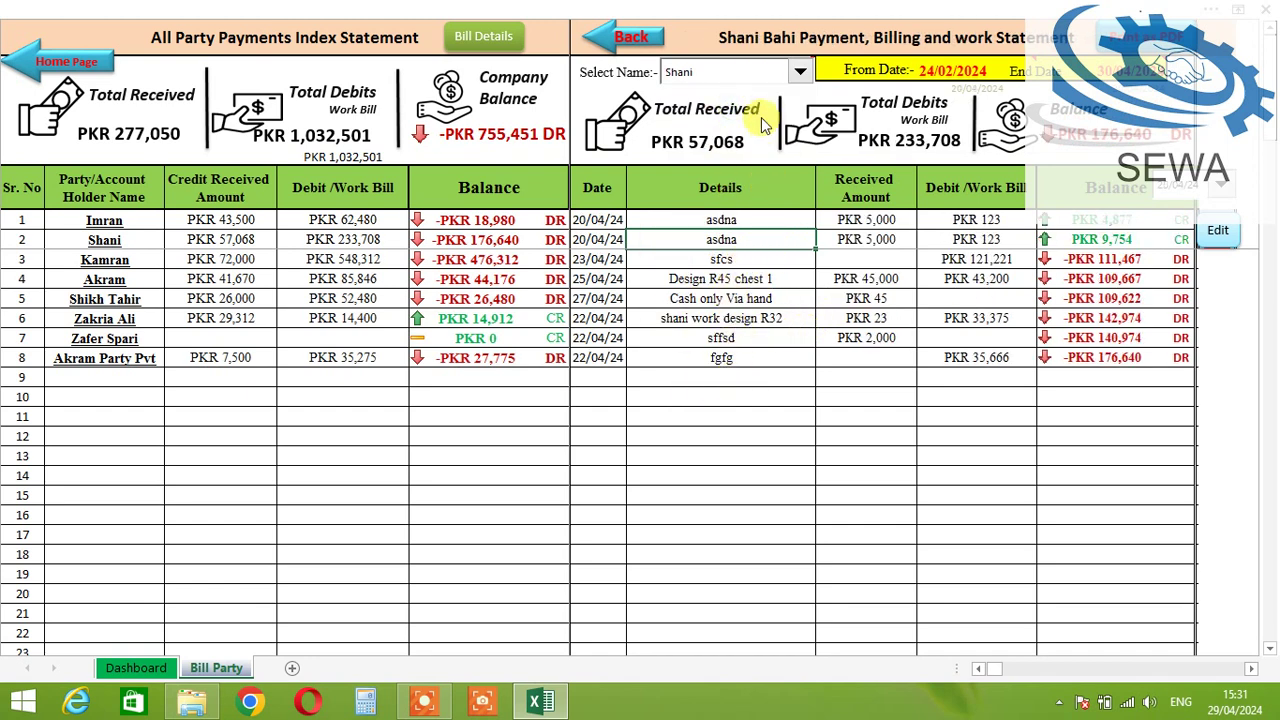
click(745, 72)
click(752, 118)
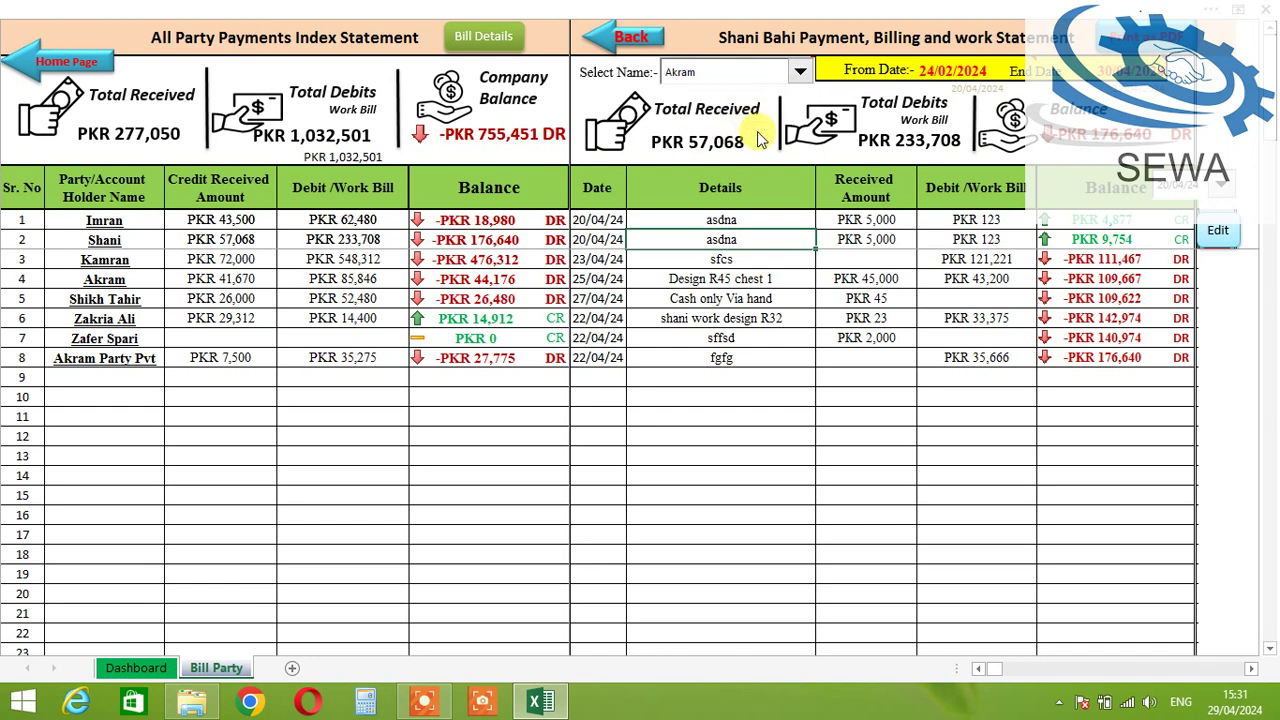
click(799, 72)
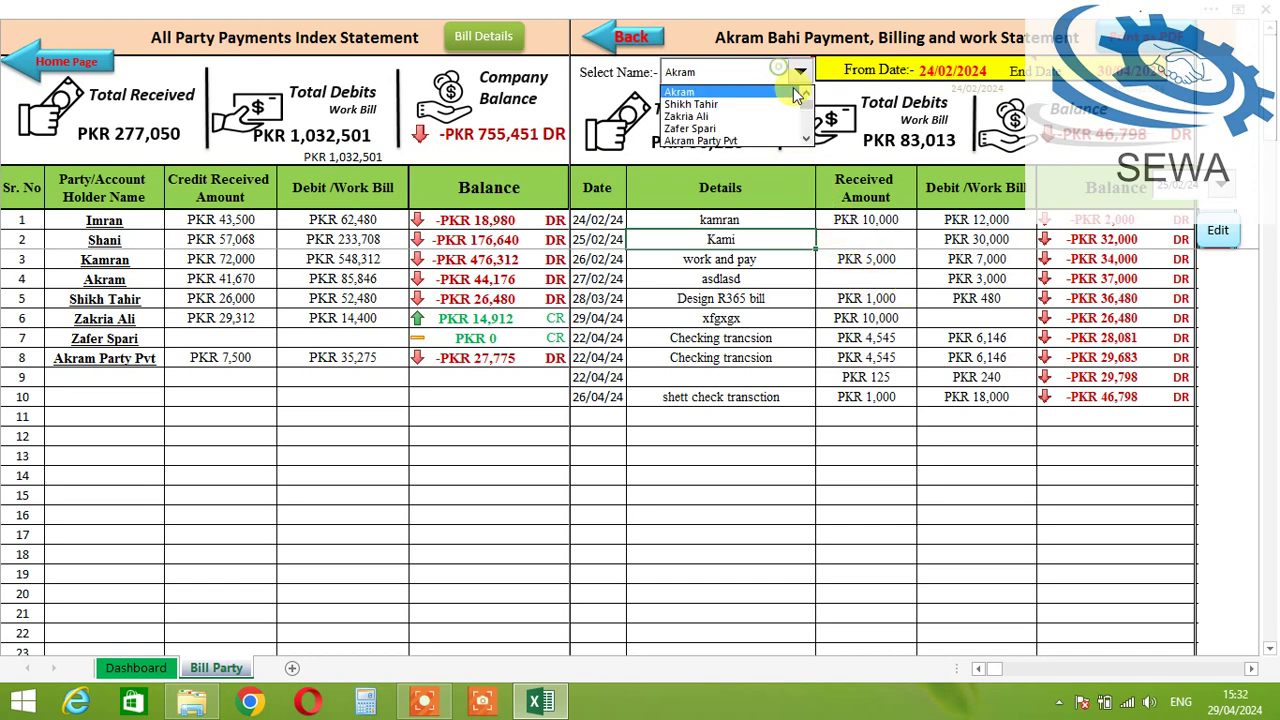
scroll(806, 108, up, 1)
click(758, 93)
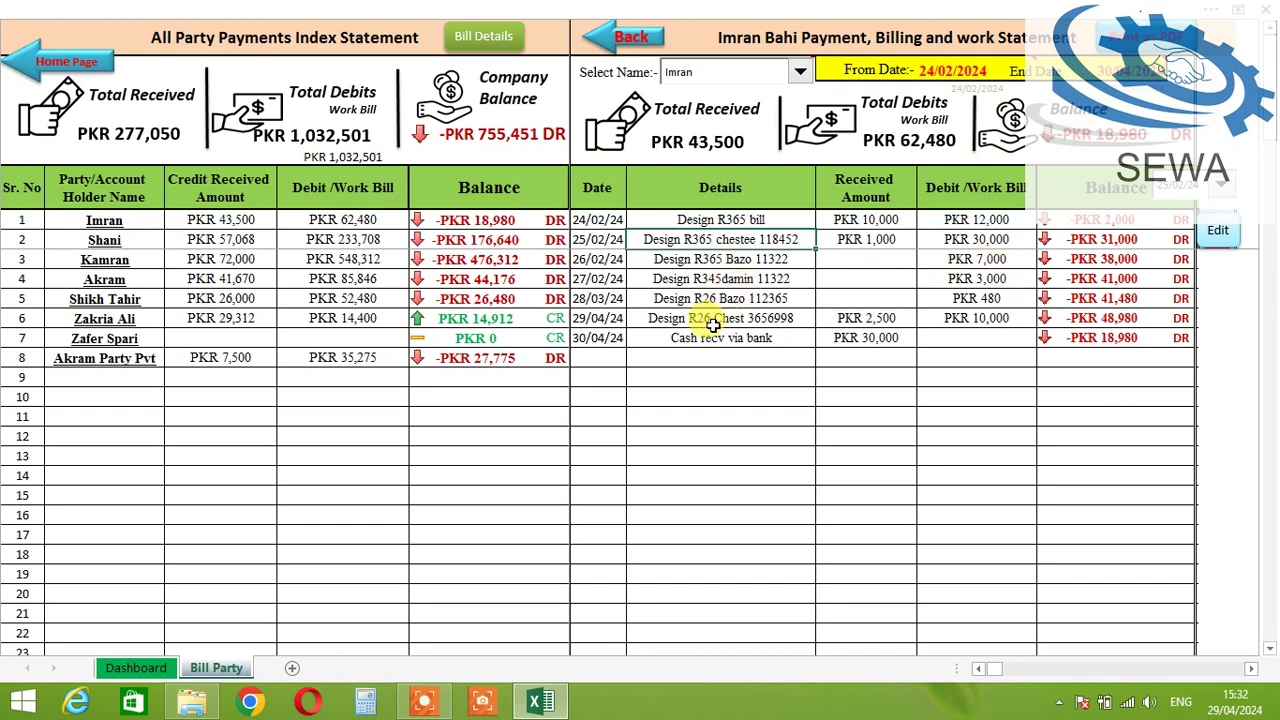
Step: Pick 29/04/24 in the statement date dropdown
click(1221, 187)
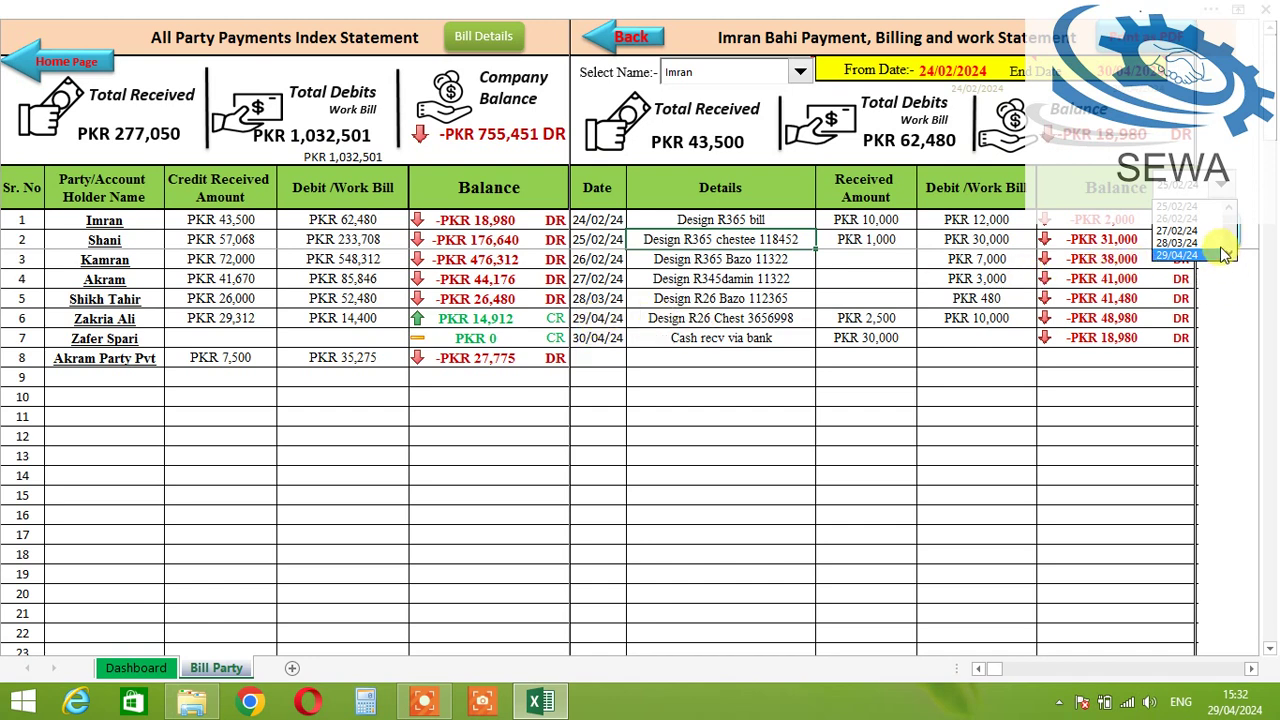
scroll(1233, 256, down, 2)
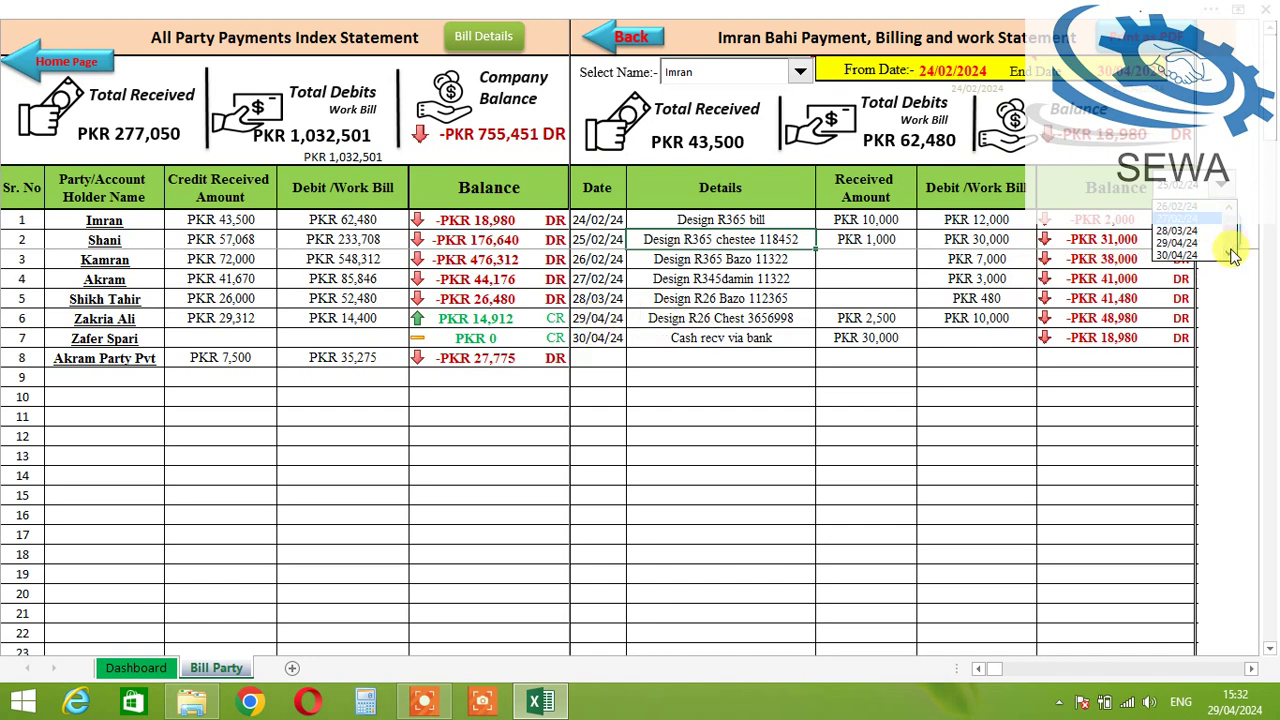
click(1176, 233)
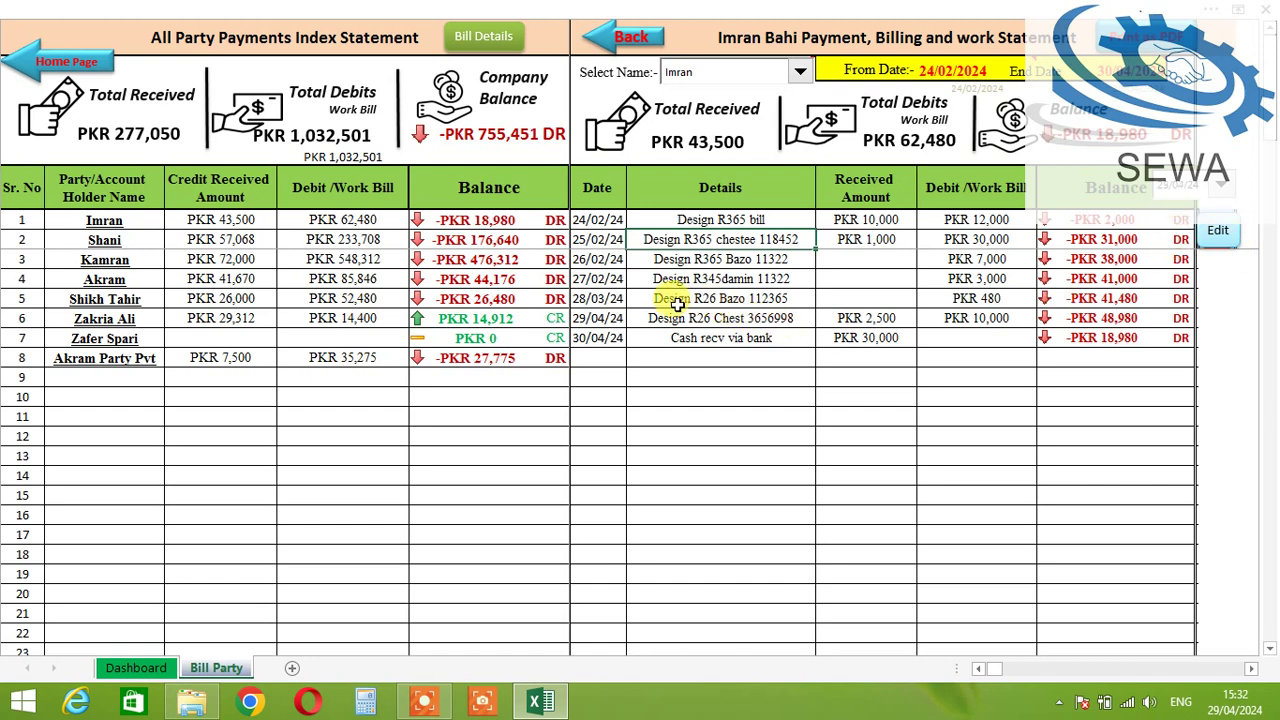
click(963, 396)
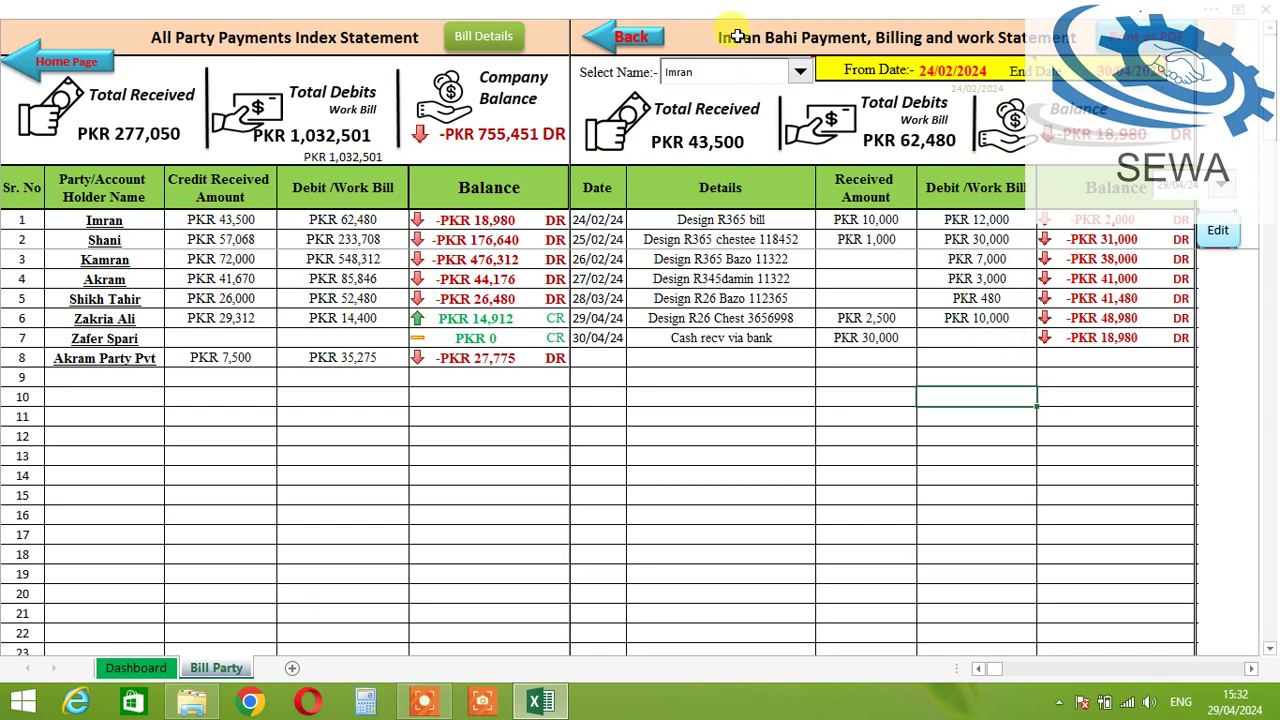
Step: Switch to the second listed party's statement and check its 24/02/2024 start date
click(729, 72)
click(759, 98)
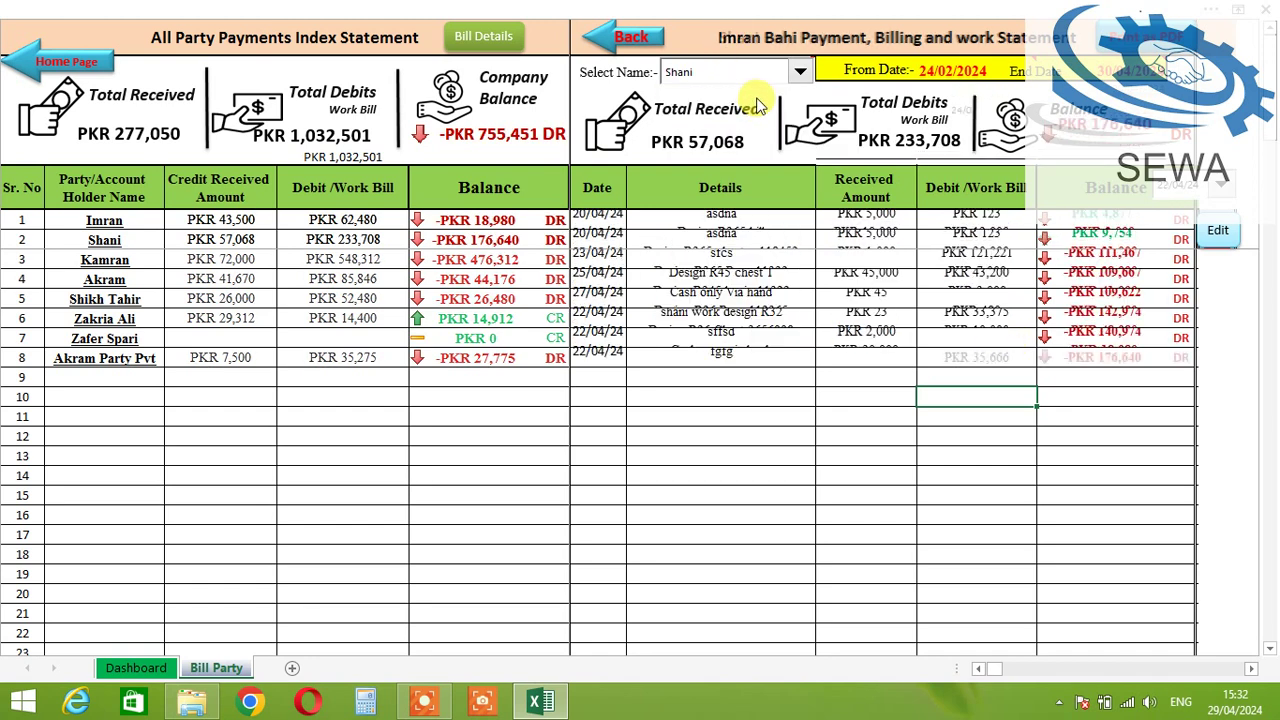
click(907, 438)
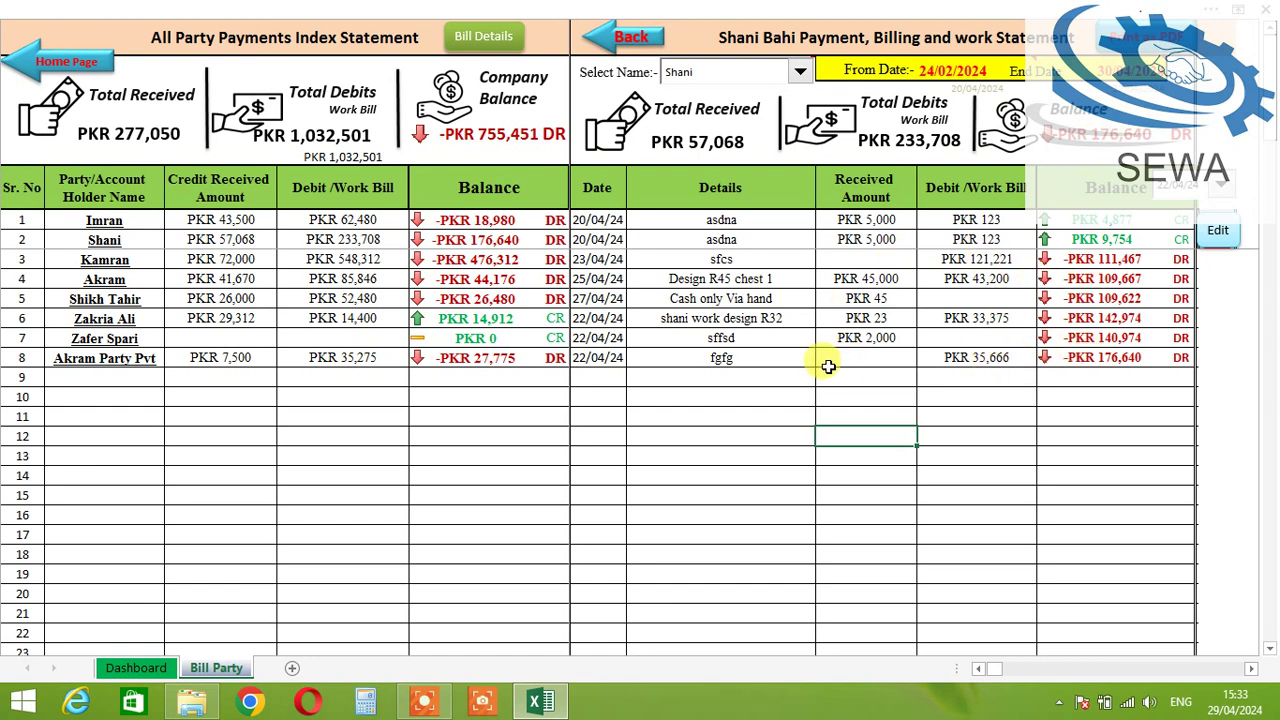
click(942, 70)
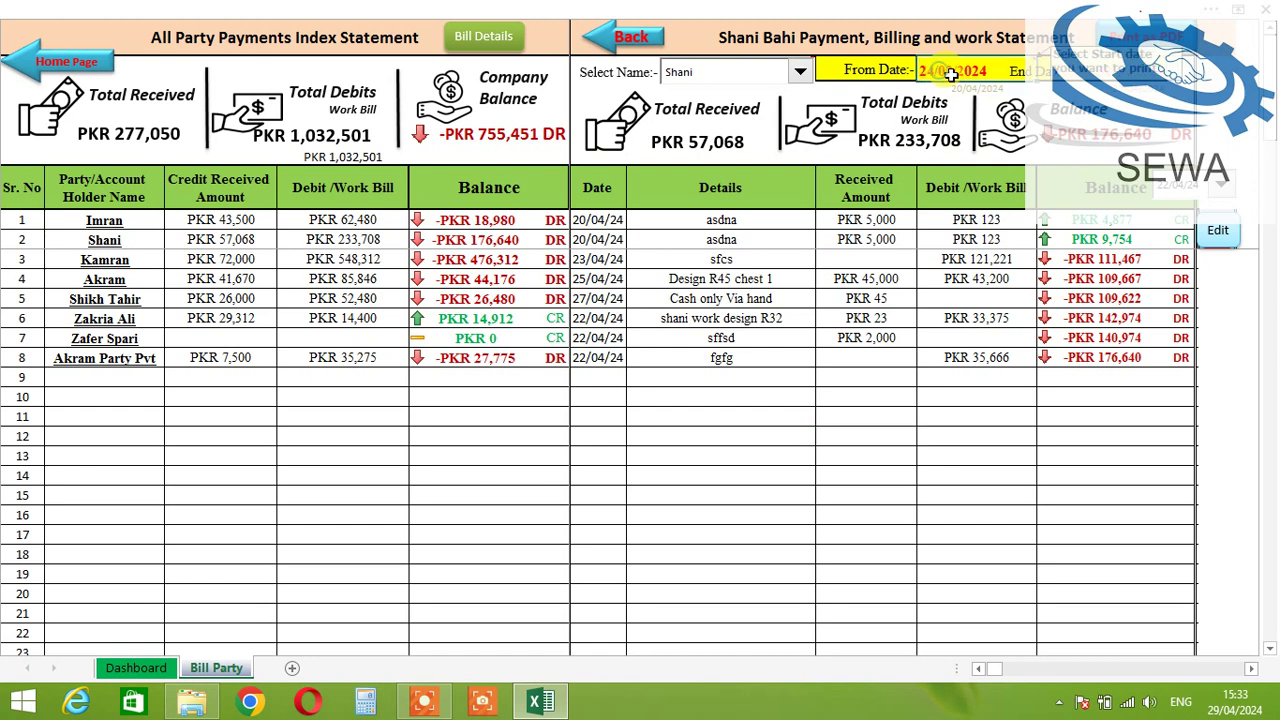
click(946, 71)
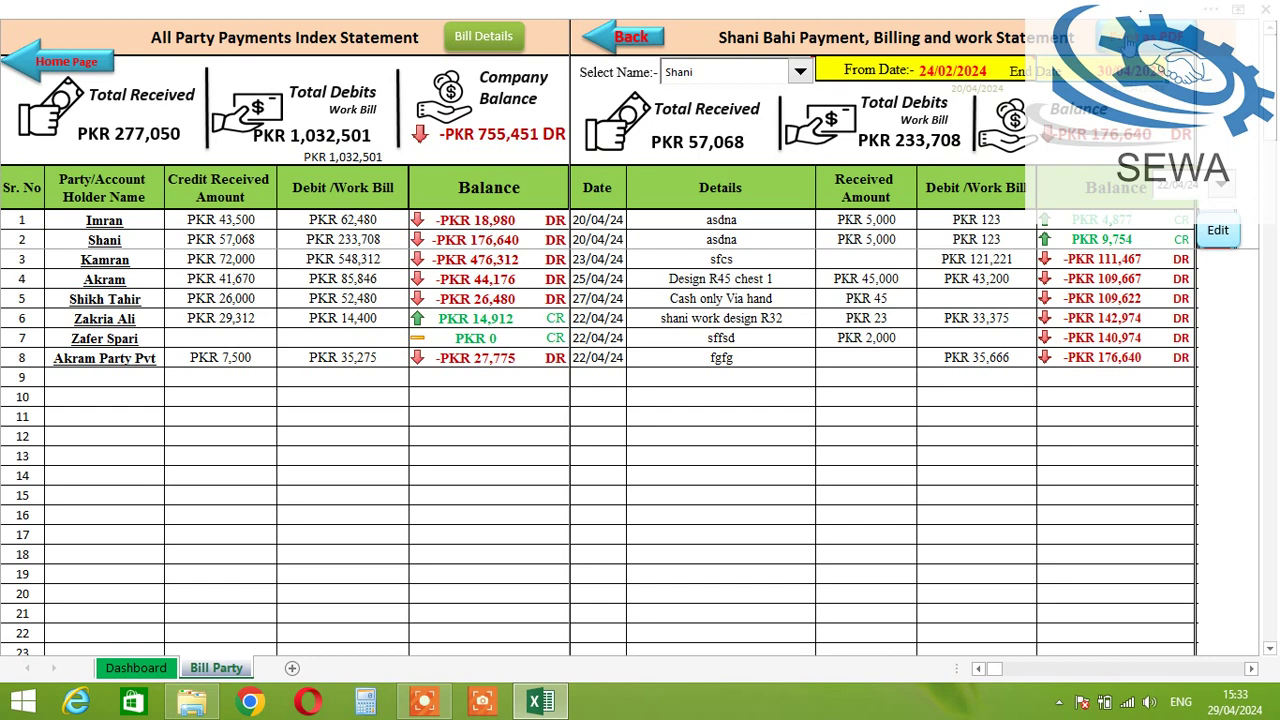
Step: Export the statement with CutePDF as 'shani bill' in Software Management and open the PDF
click(1146, 38)
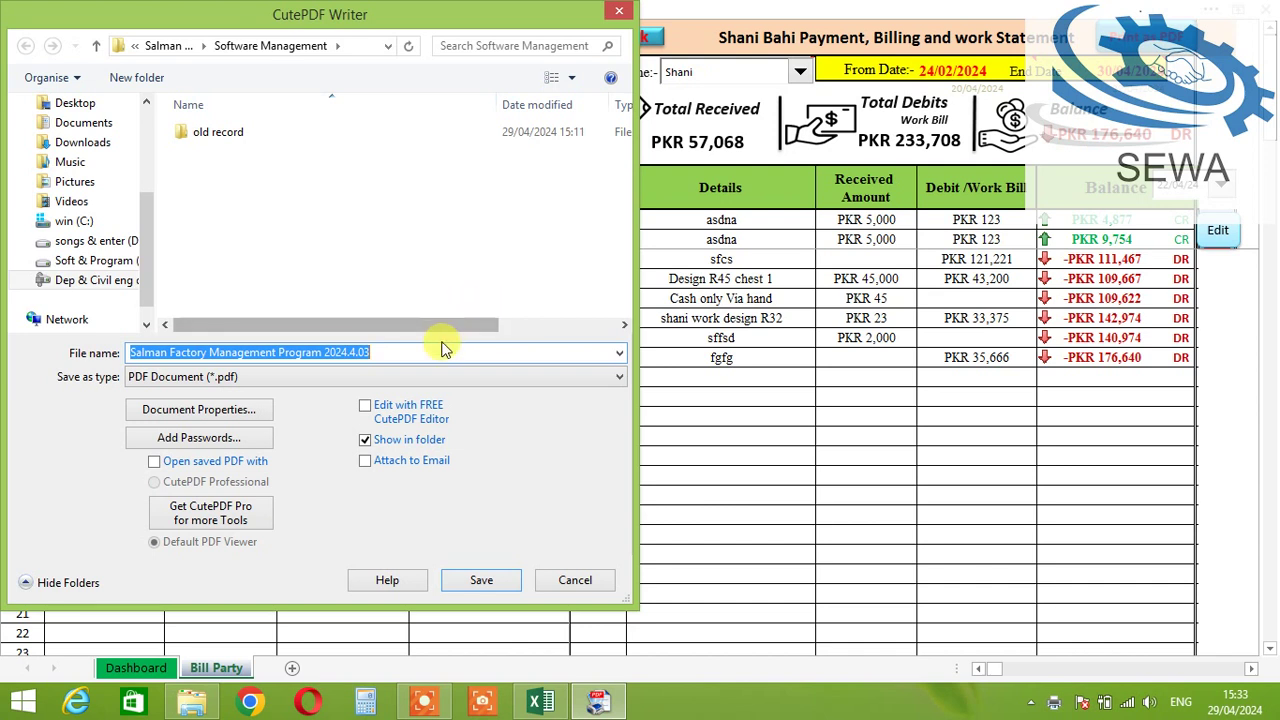
text(shani bill)
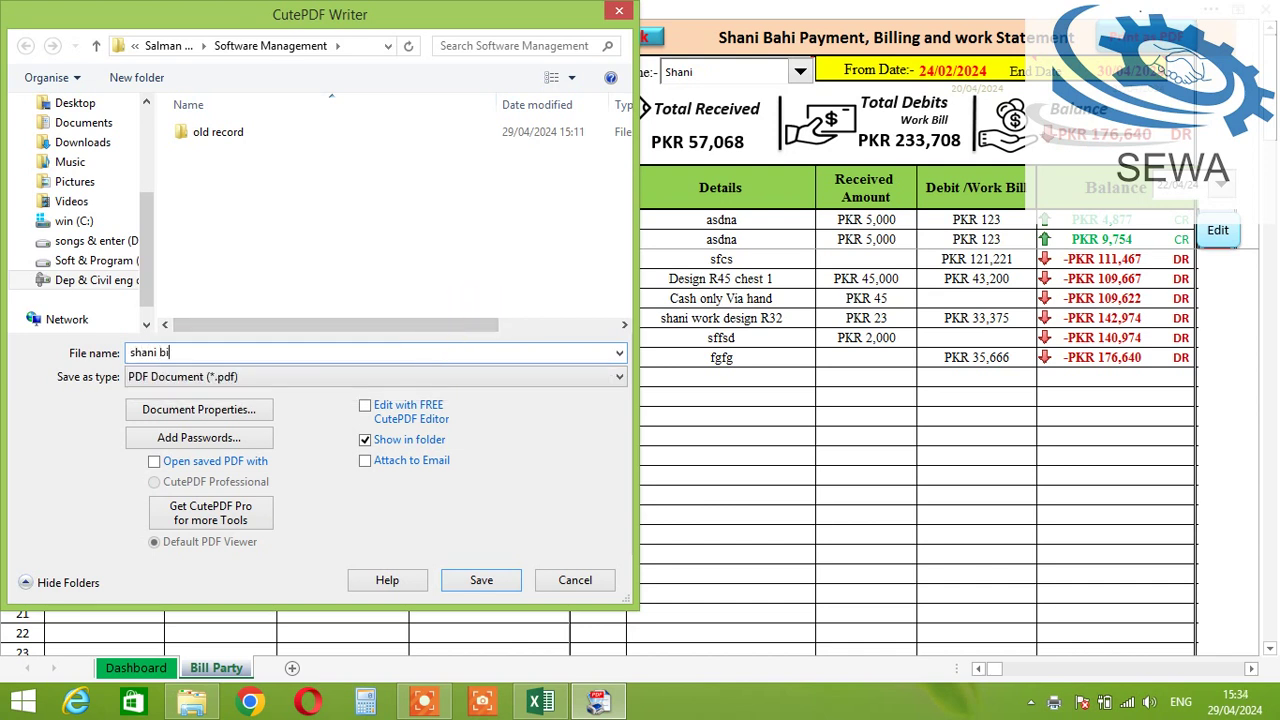
click(488, 582)
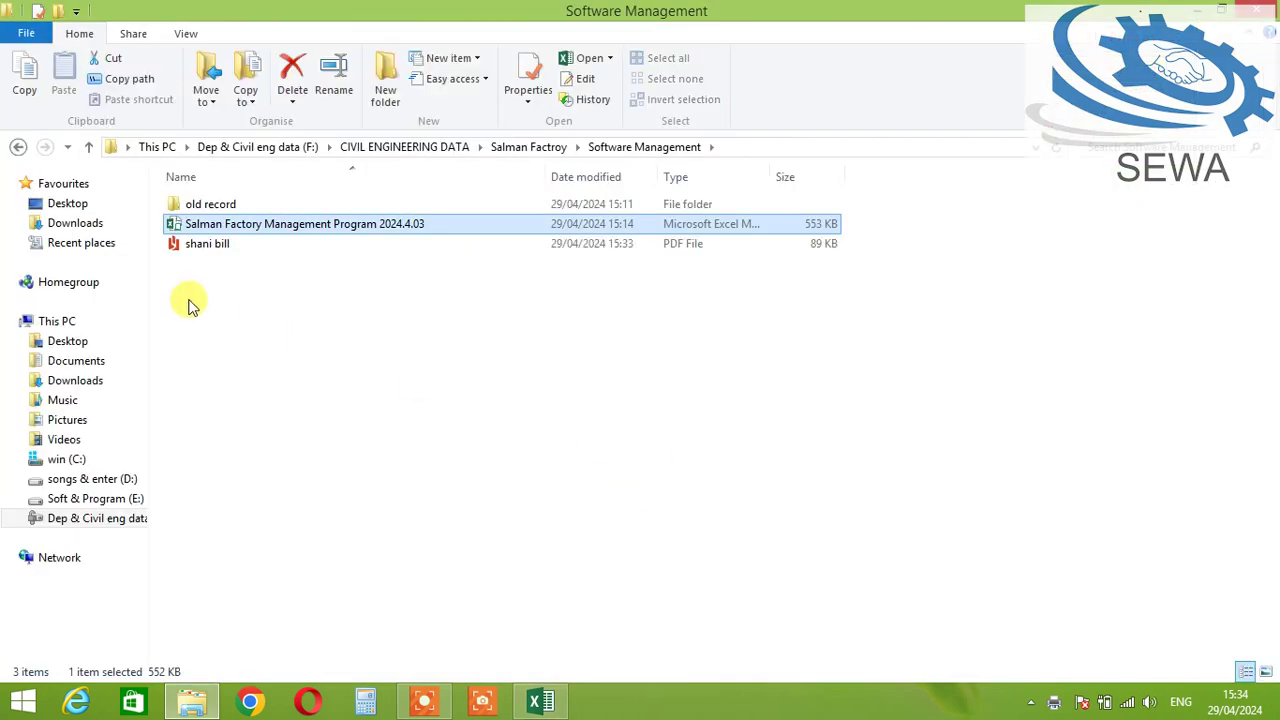
click(205, 252)
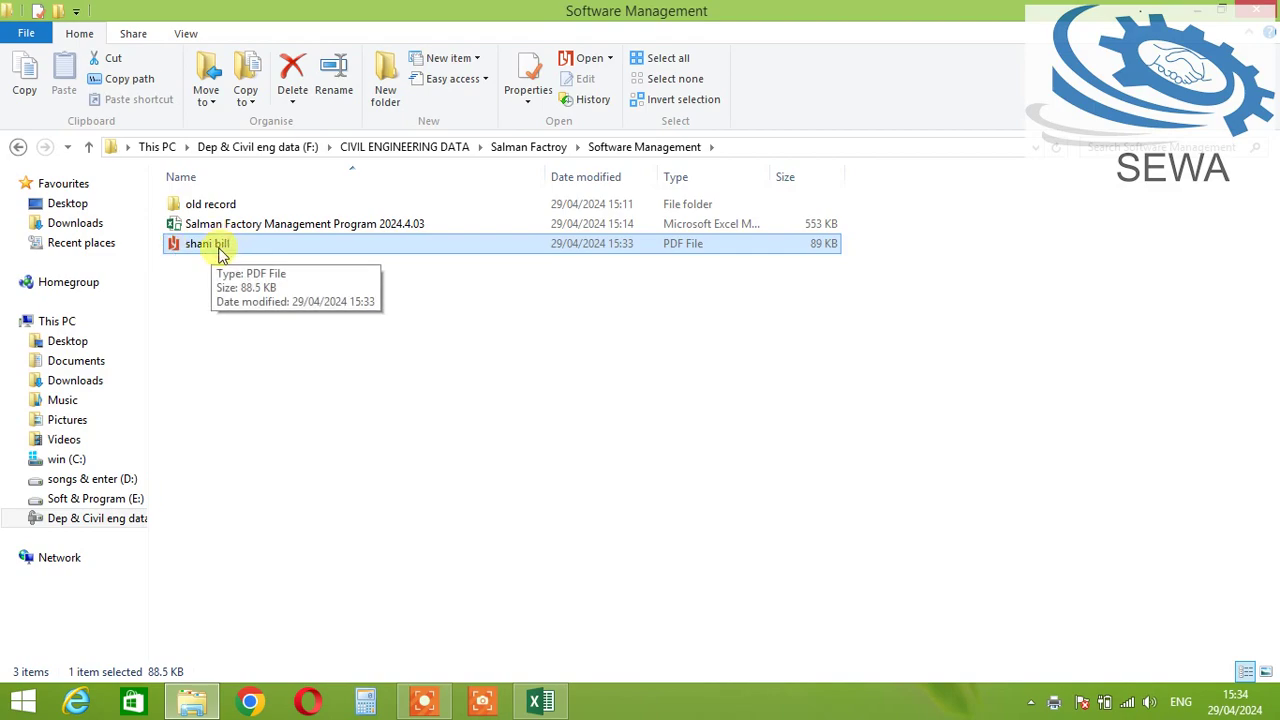
double_click(216, 248)
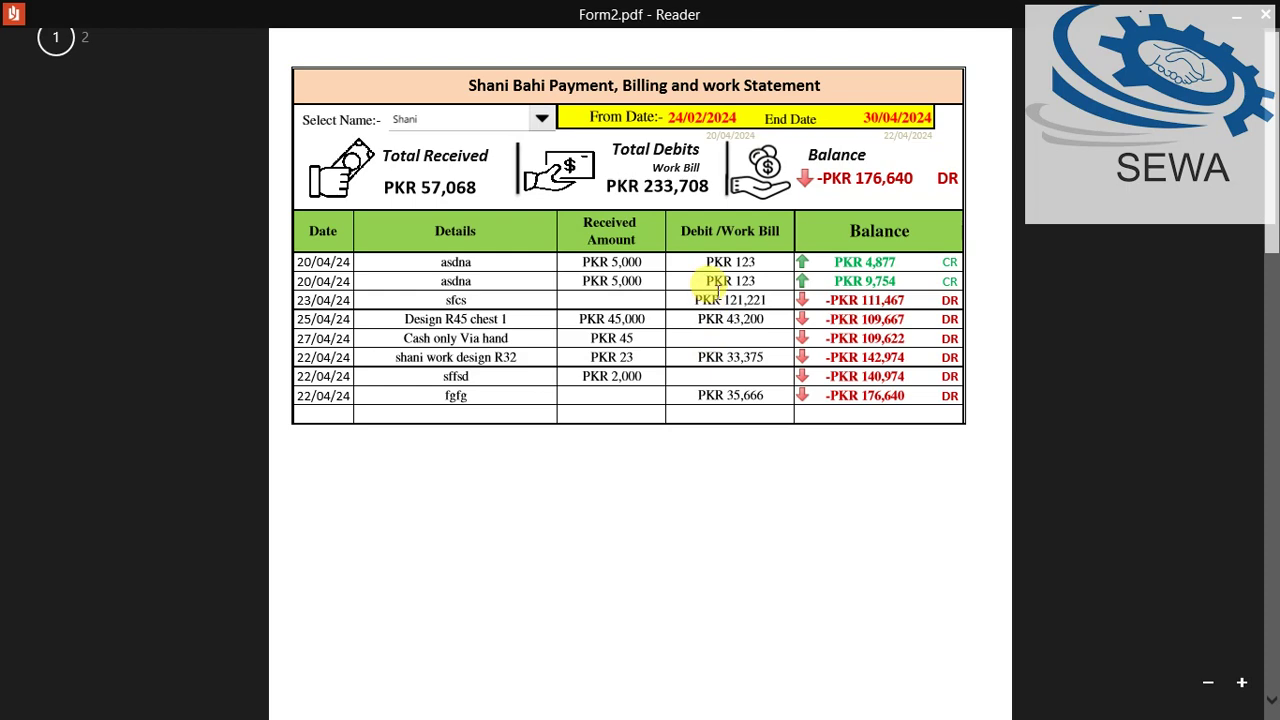
Step: Review the PDF's title and first balance rows, then close Reader
scroll(717, 290, down, 5)
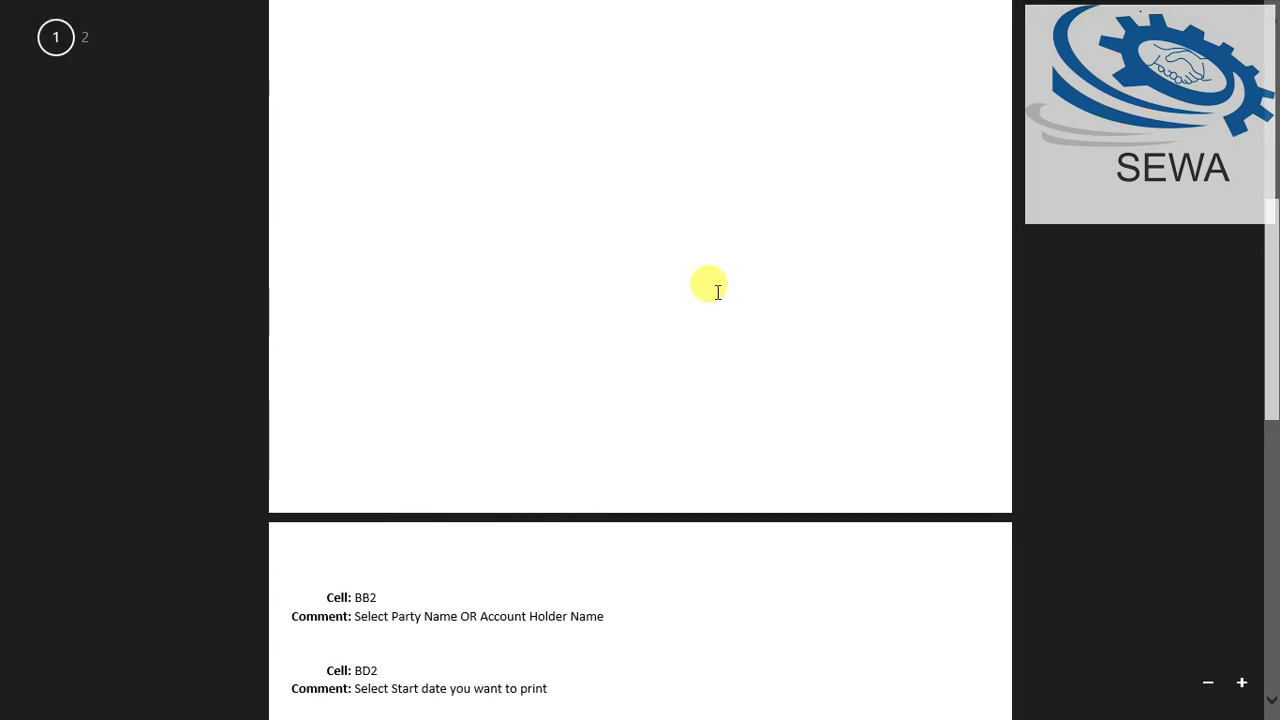
scroll(717, 290, up, 5)
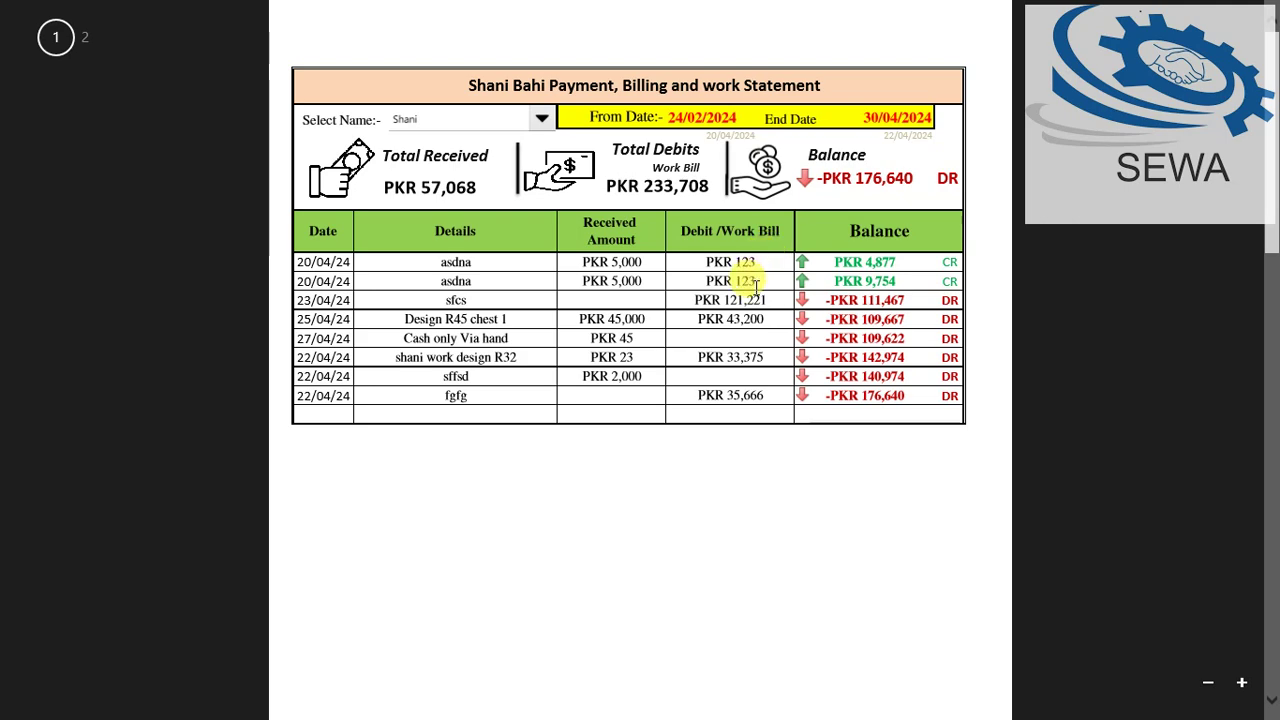
scroll(752, 276, down, 2)
scroll(751, 280, up, 1)
scroll(752, 296, up, 1)
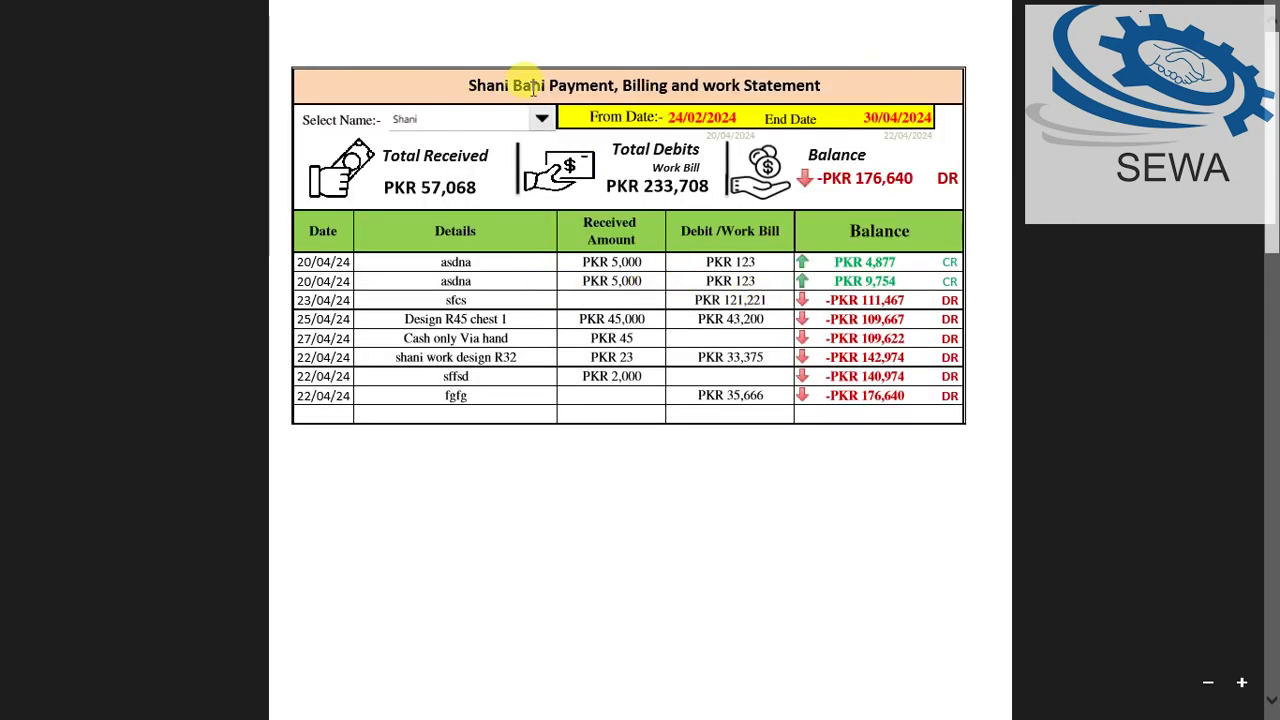
drag(514, 86, 822, 86)
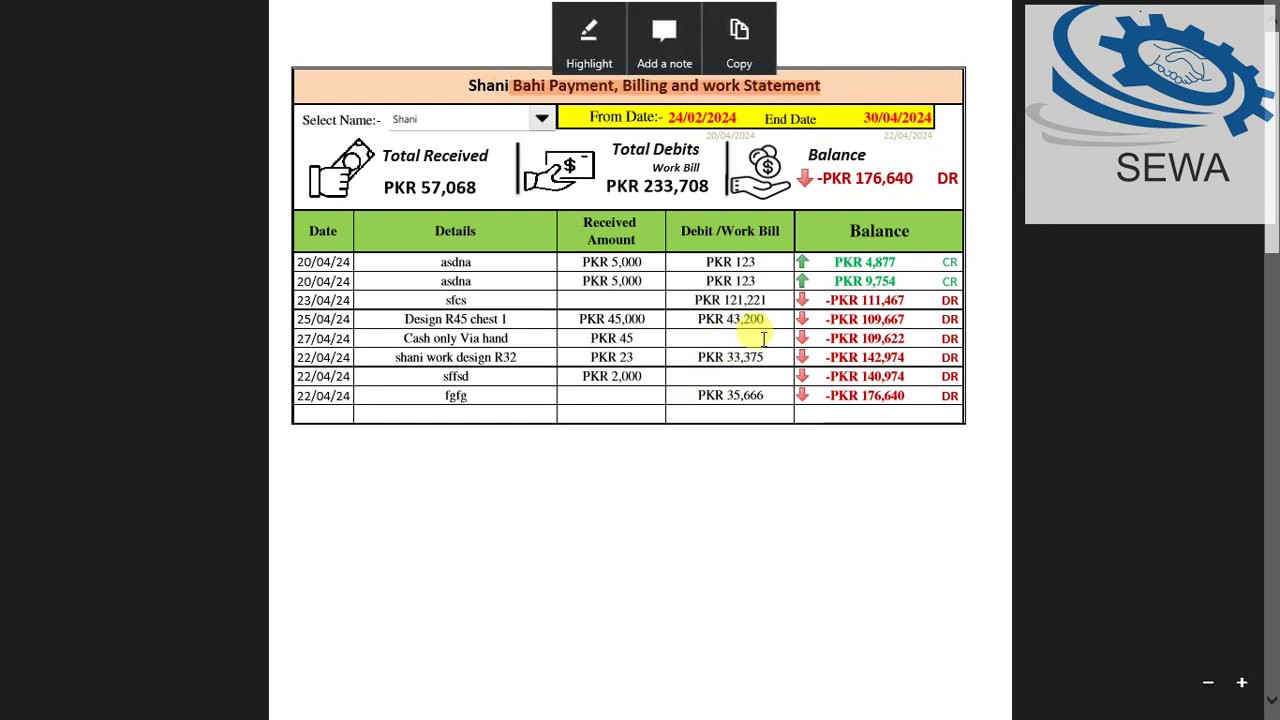
drag(834, 262, 896, 281)
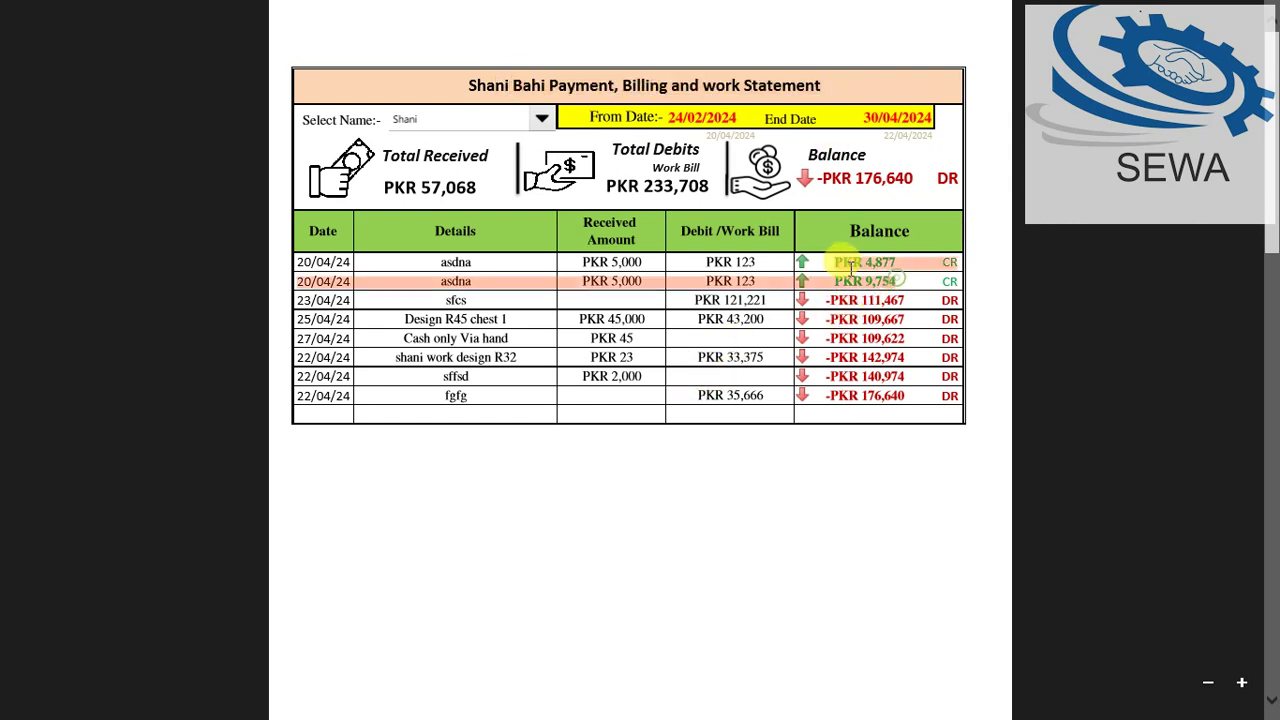
click(818, 347)
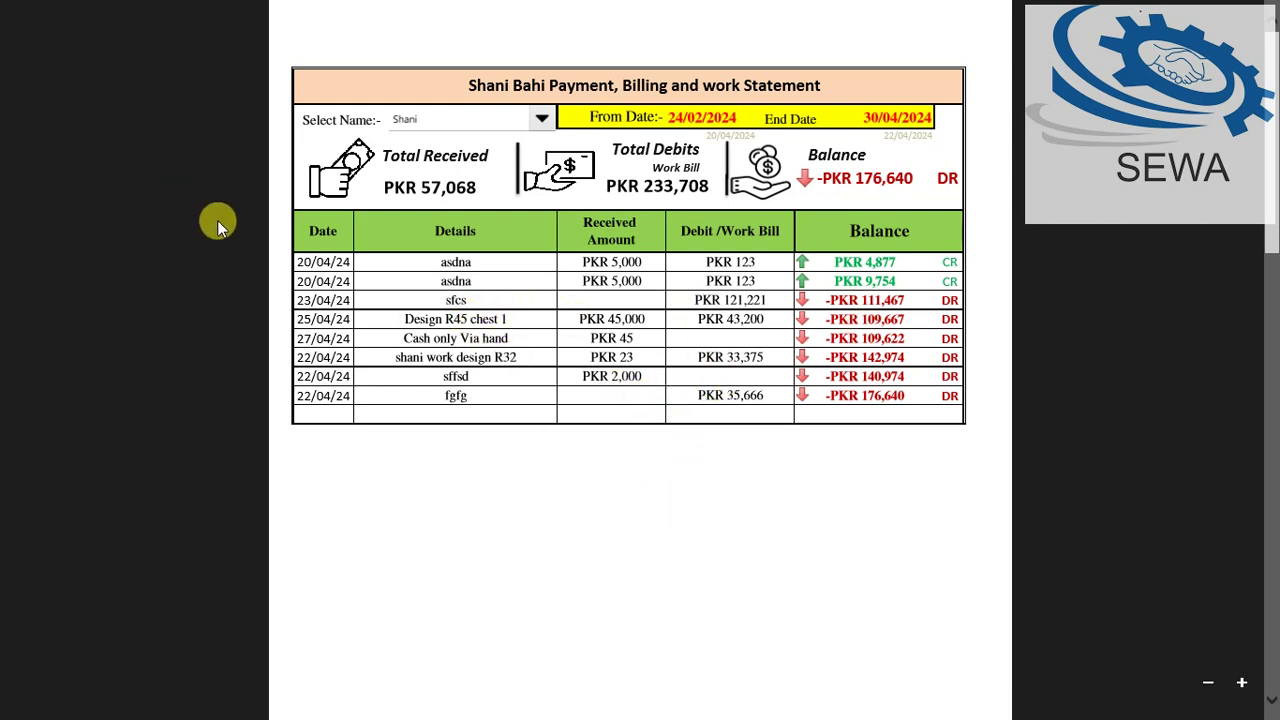
click(6, 8)
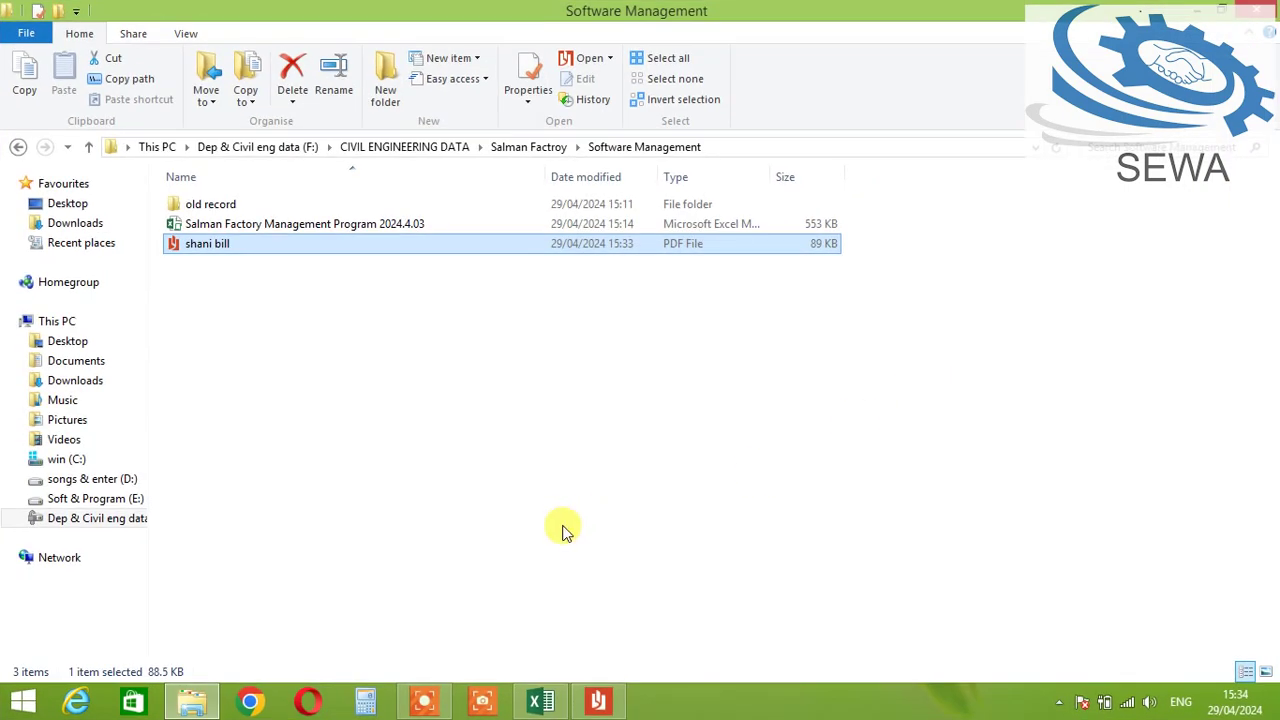
Step: Back in Excel, close the party statement, reopen and close it once more, then go to the Dashboard
click(543, 698)
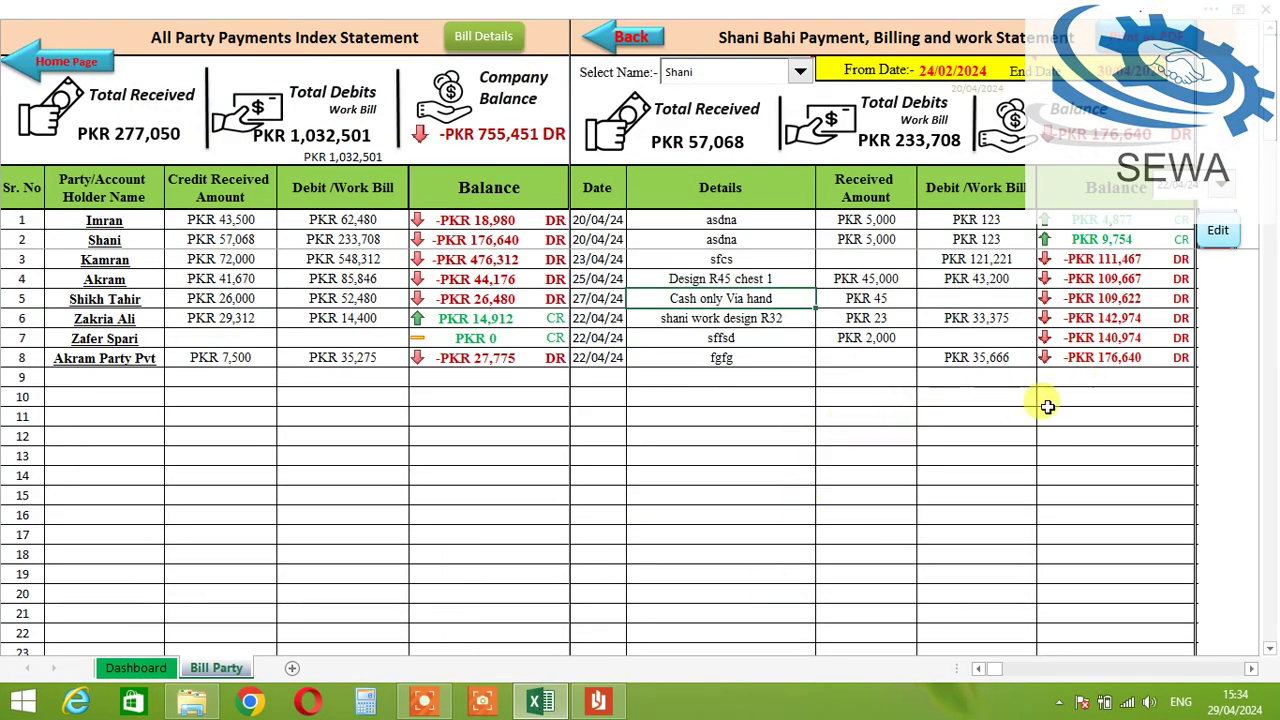
click(944, 470)
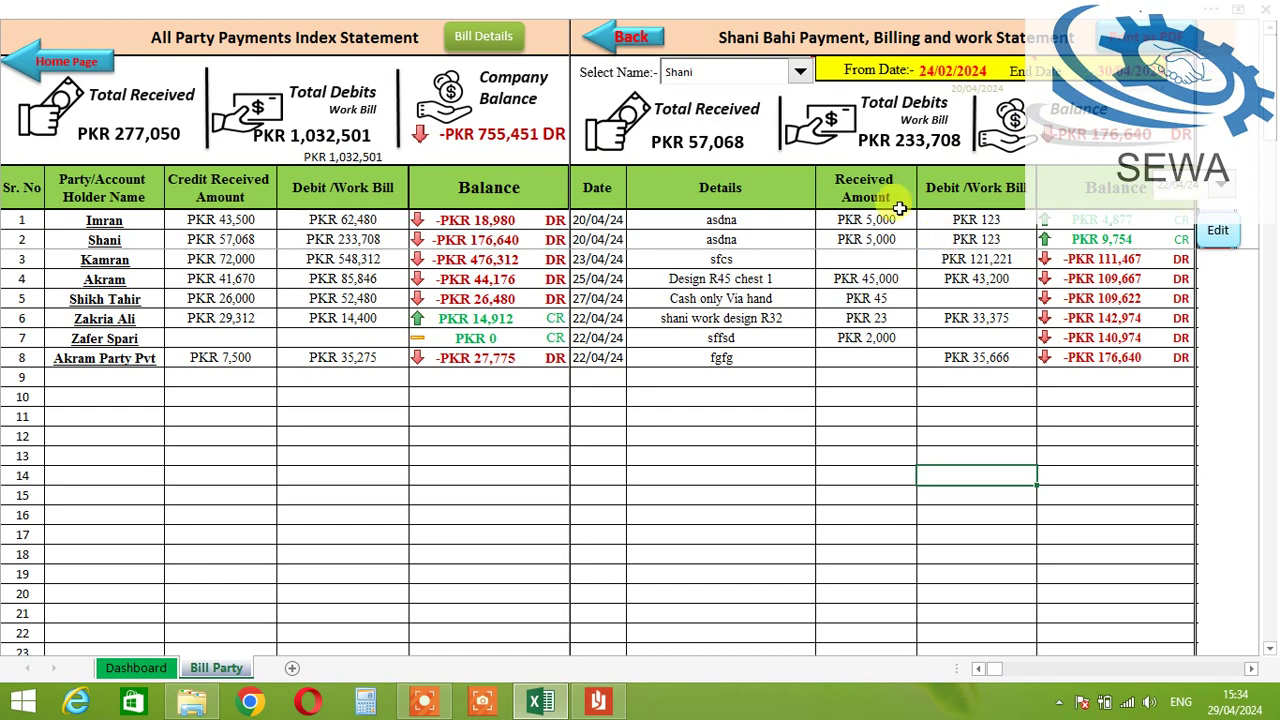
click(480, 37)
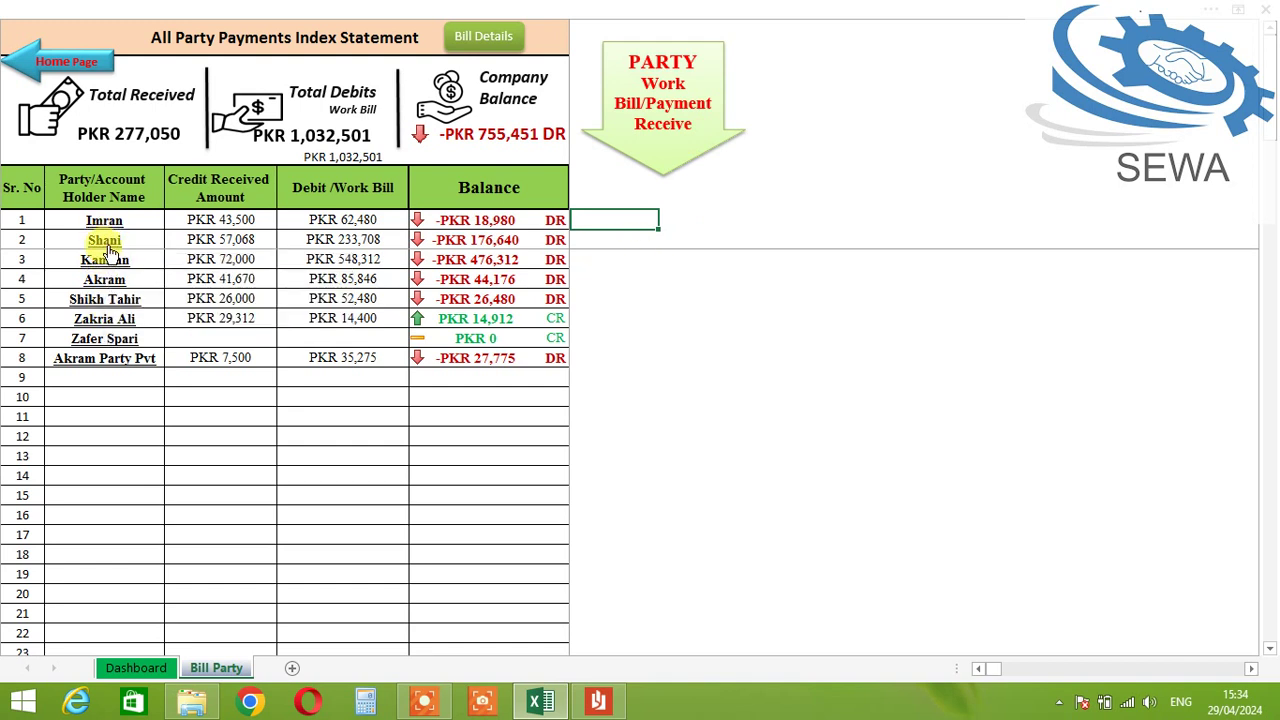
click(106, 241)
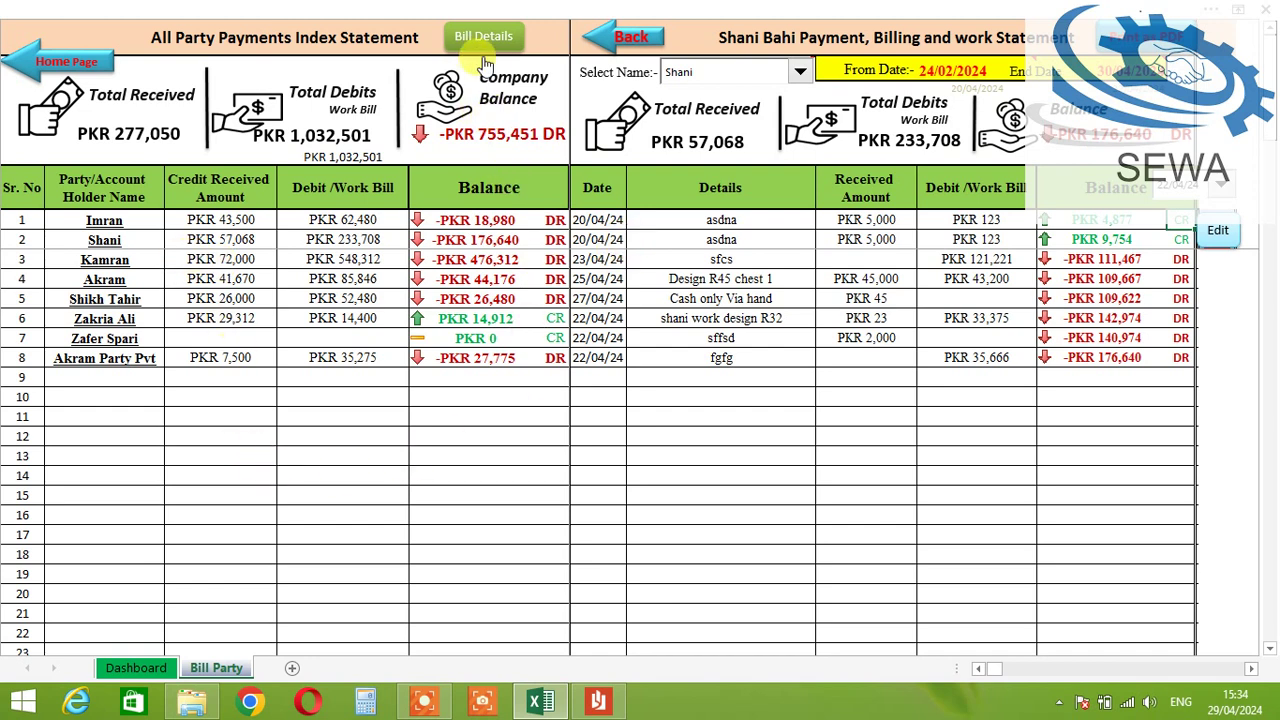
click(607, 45)
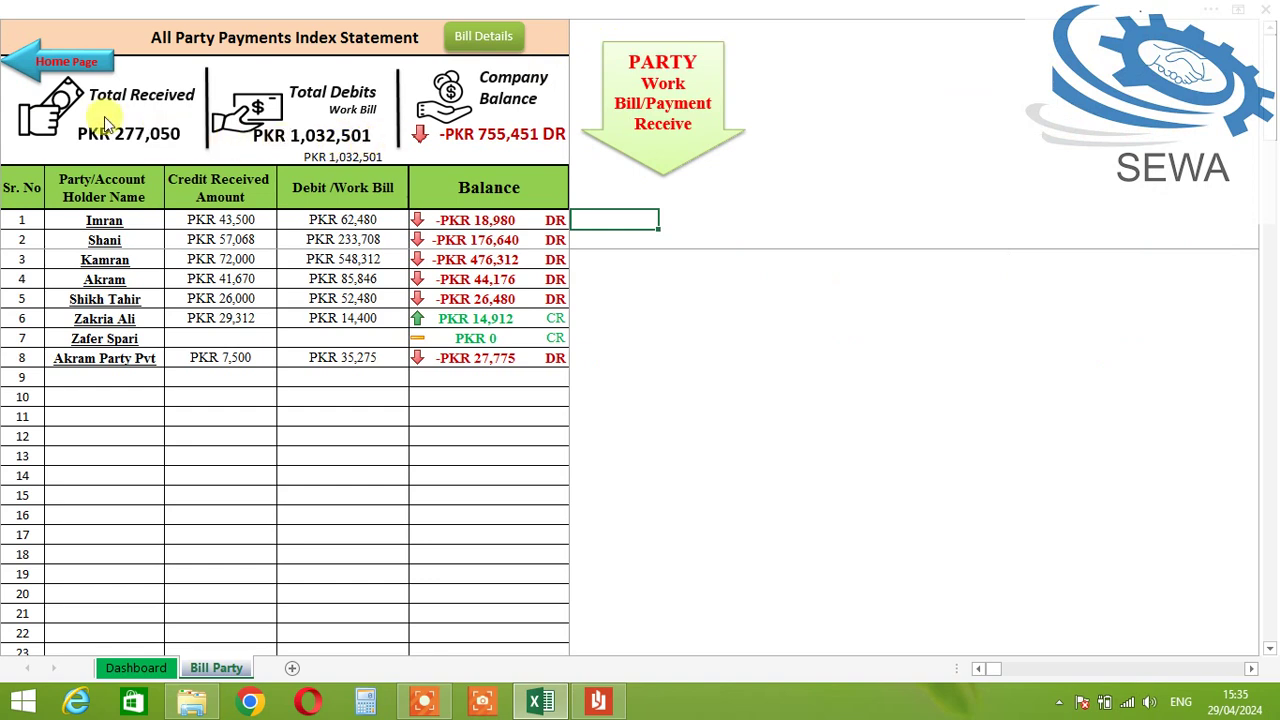
click(52, 66)
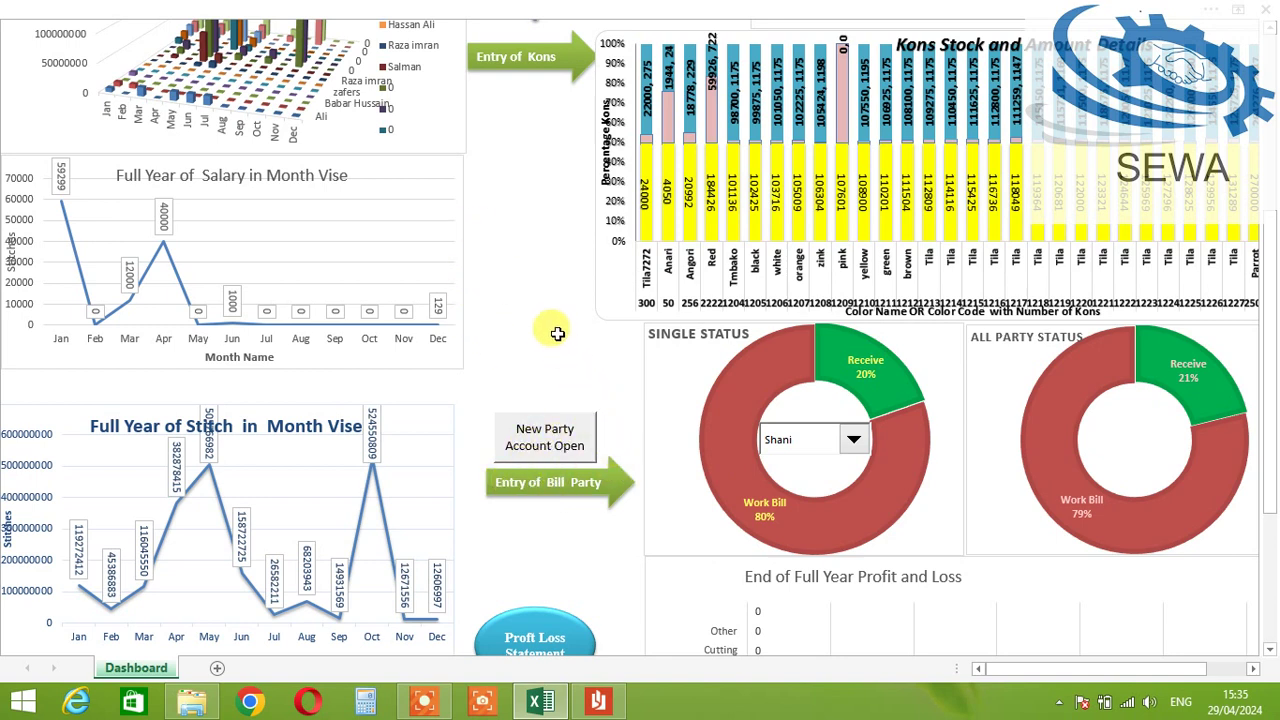
Step: Open the Employees sheet and load the second employee's daily production
scroll(557, 333, up, 4)
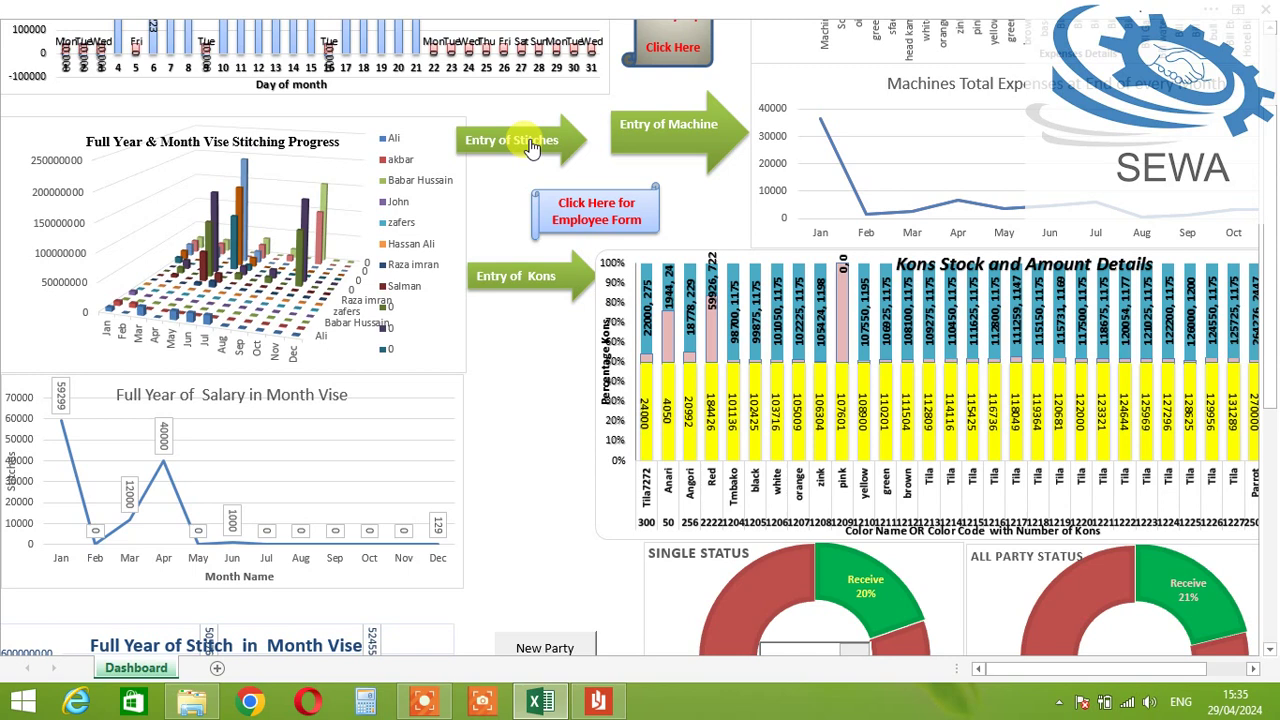
click(531, 146)
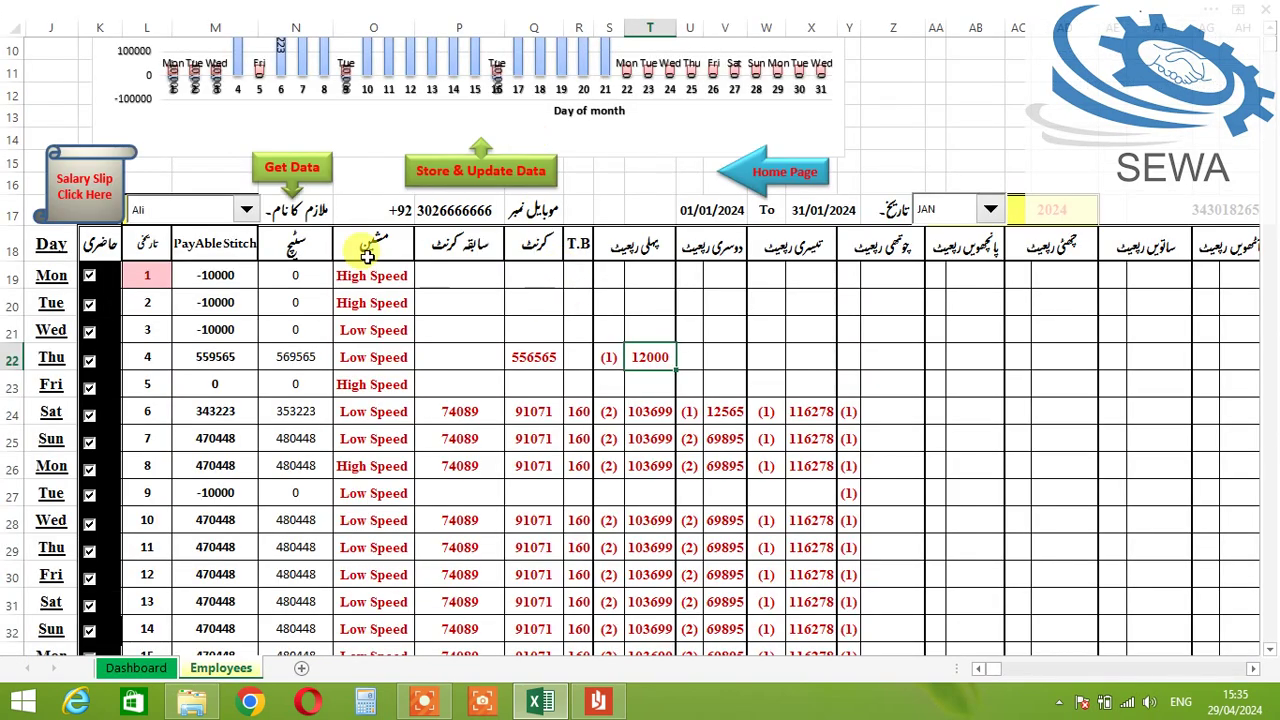
click(248, 213)
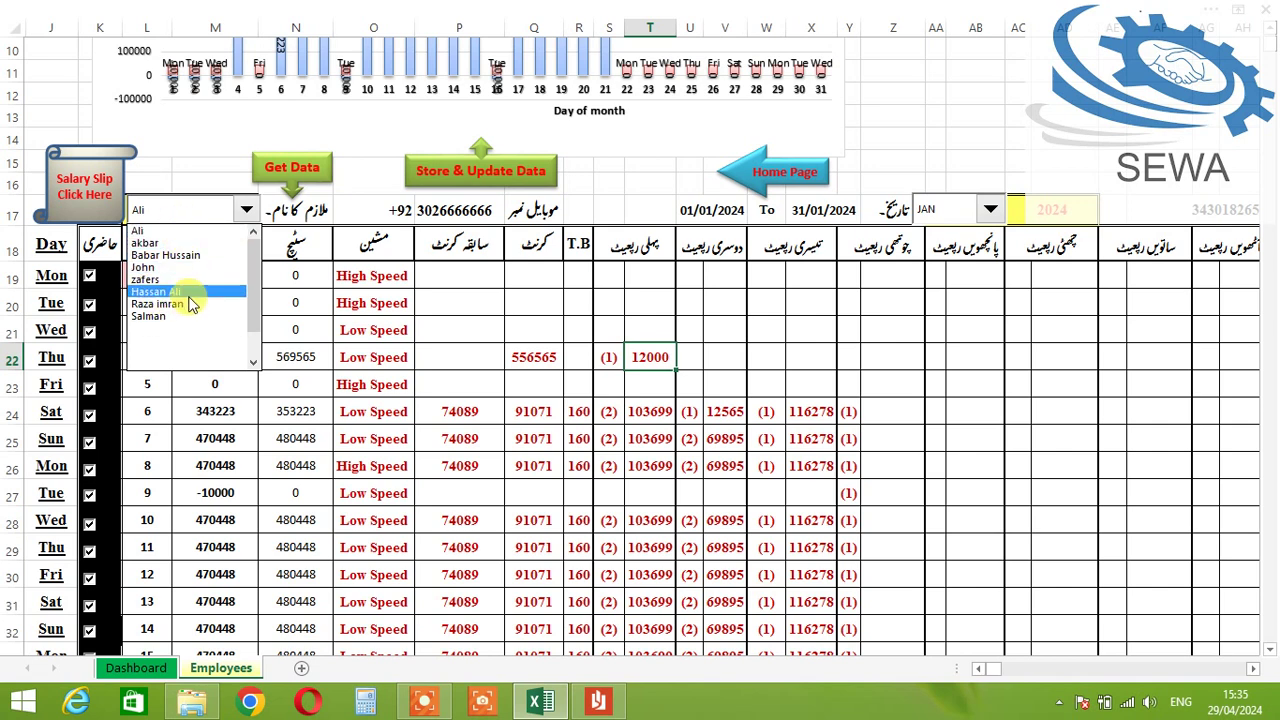
click(220, 228)
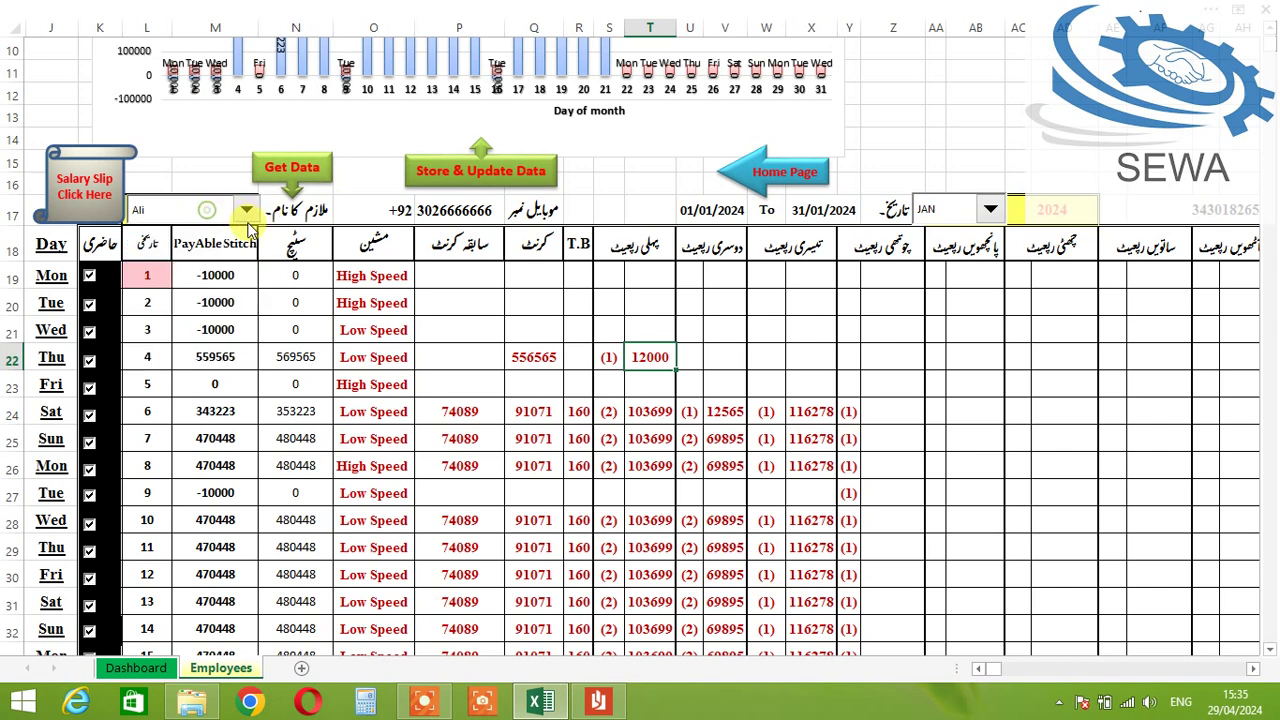
click(186, 211)
click(170, 243)
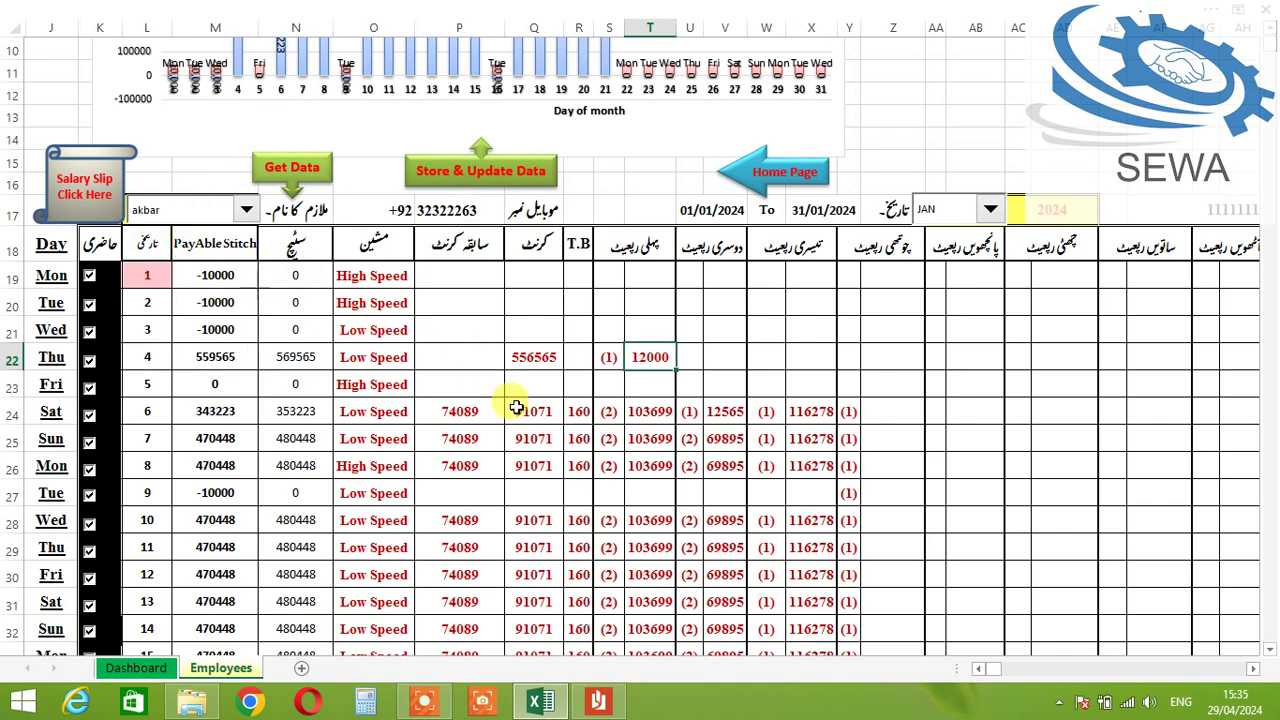
Step: Review the loaded production figures, then return to the Dashboard
scroll(560, 505, down, 2)
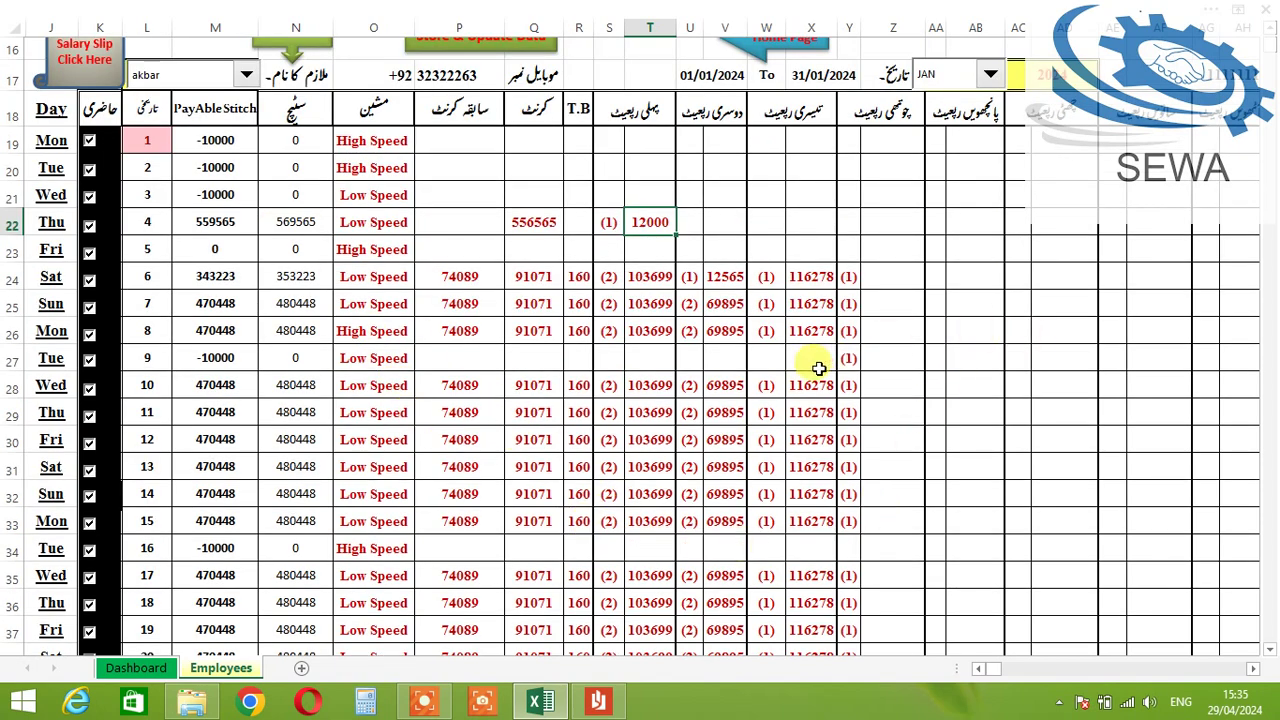
scroll(521, 314, up, 1)
scroll(343, 323, up, 3)
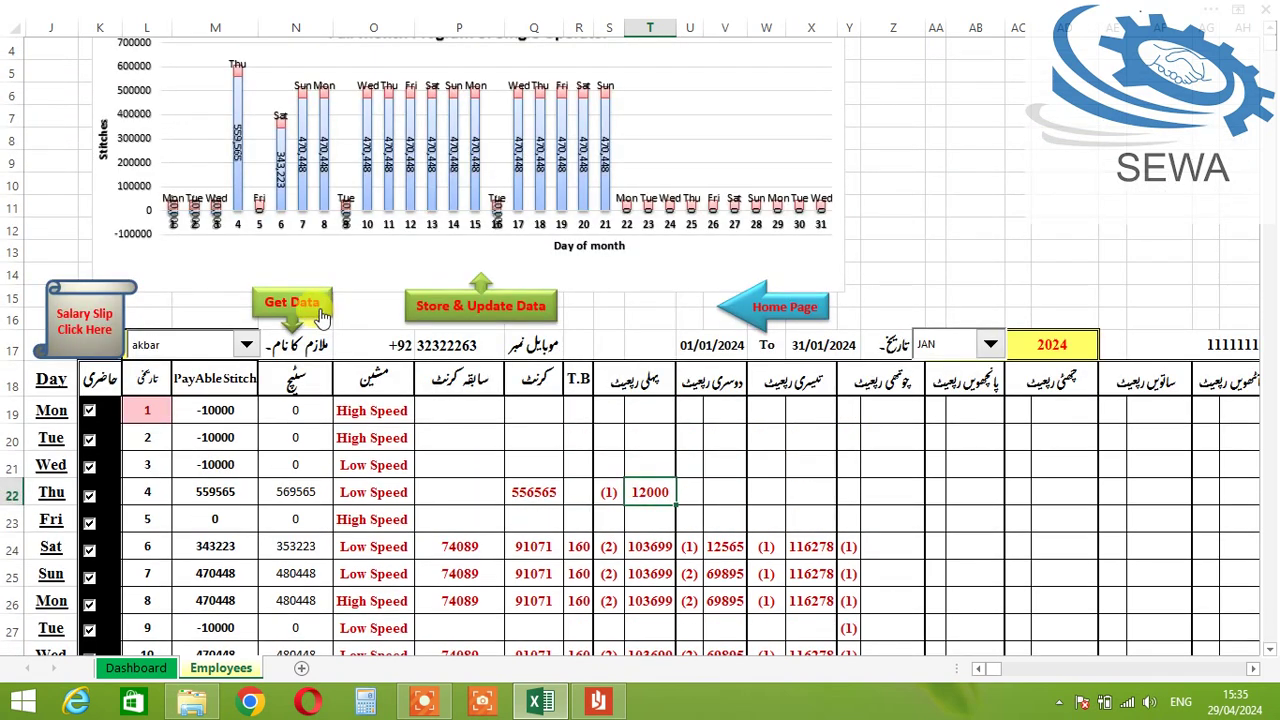
click(175, 345)
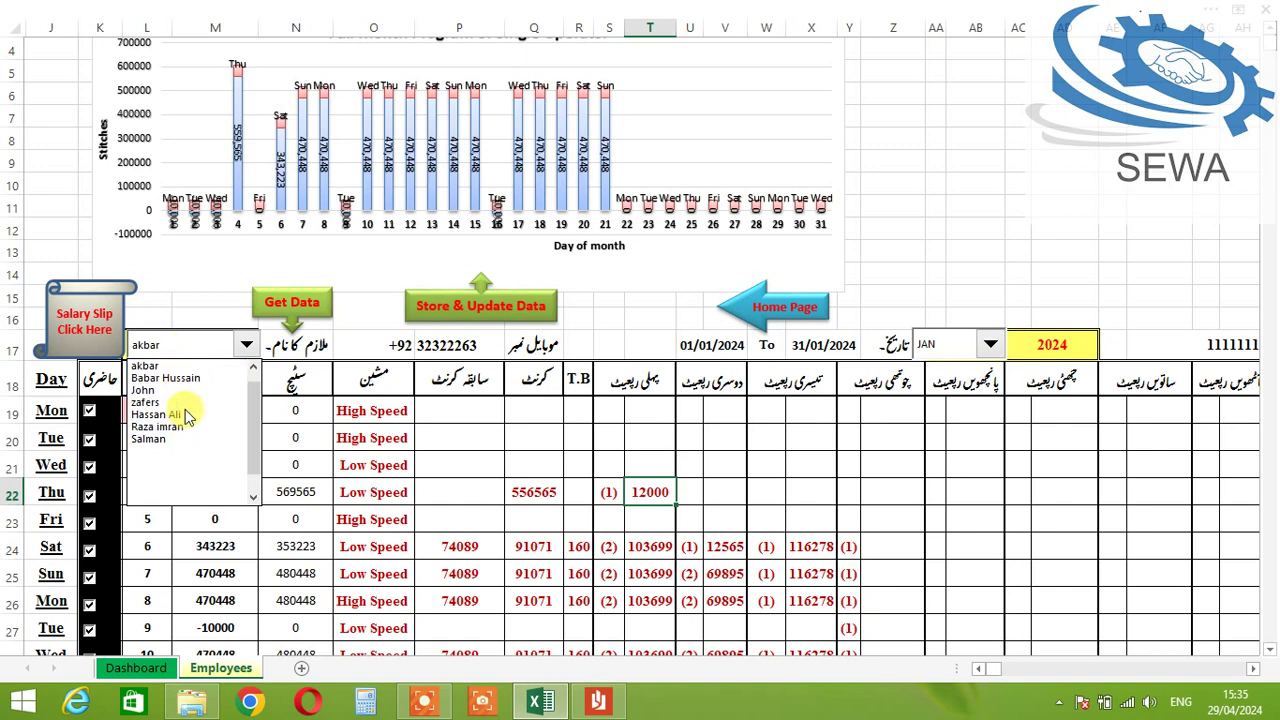
click(245, 345)
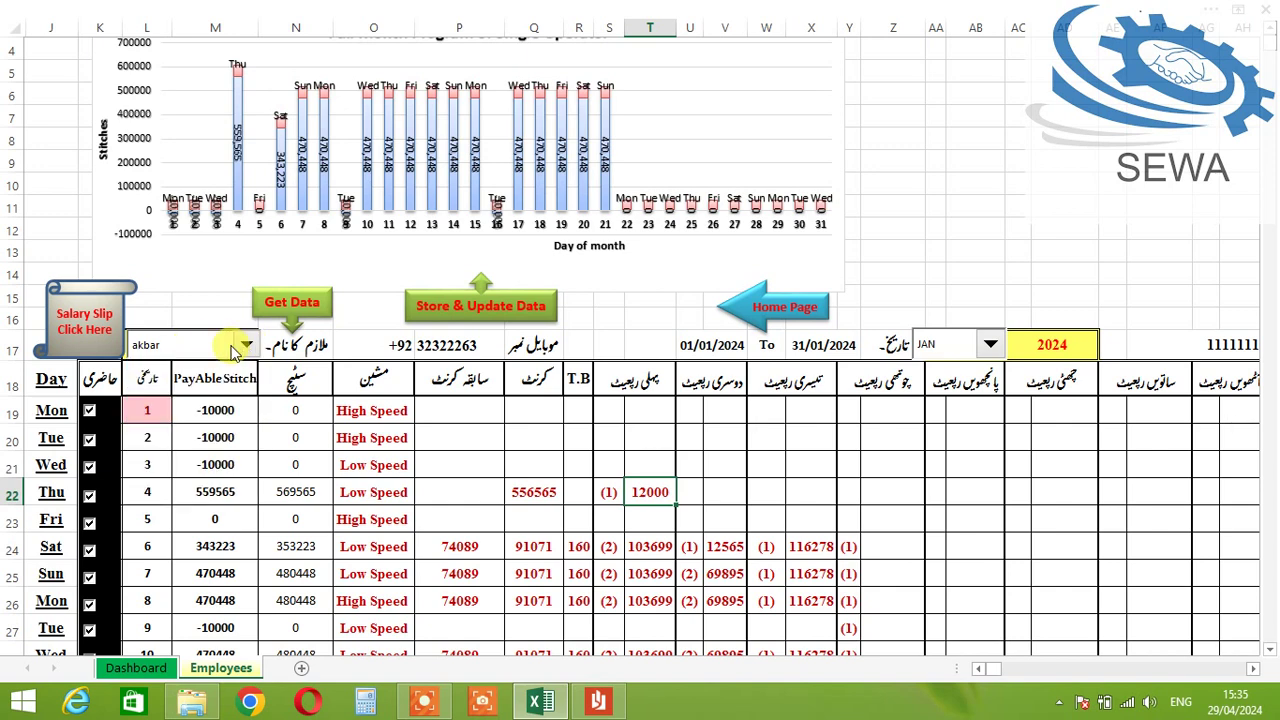
click(780, 306)
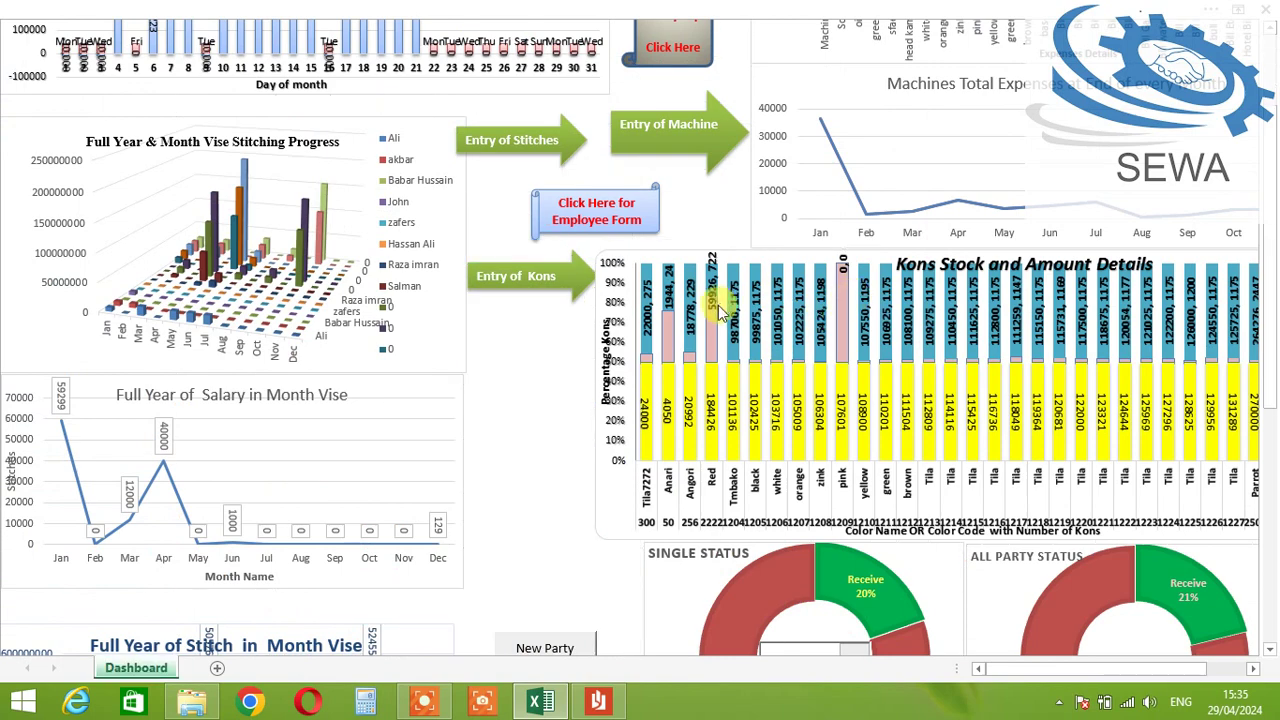
scroll(645, 285, up, 2)
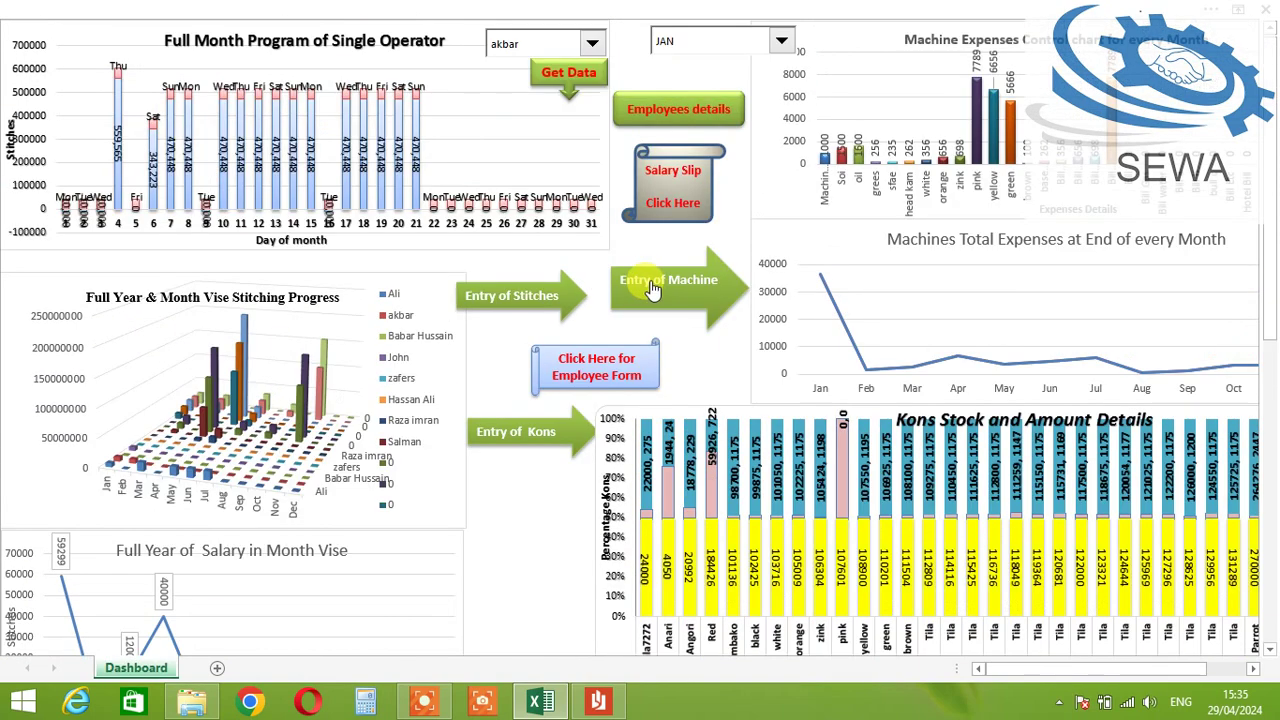
Step: In the employee details table, overwrite employee 1003's name with the new employee's name
click(695, 108)
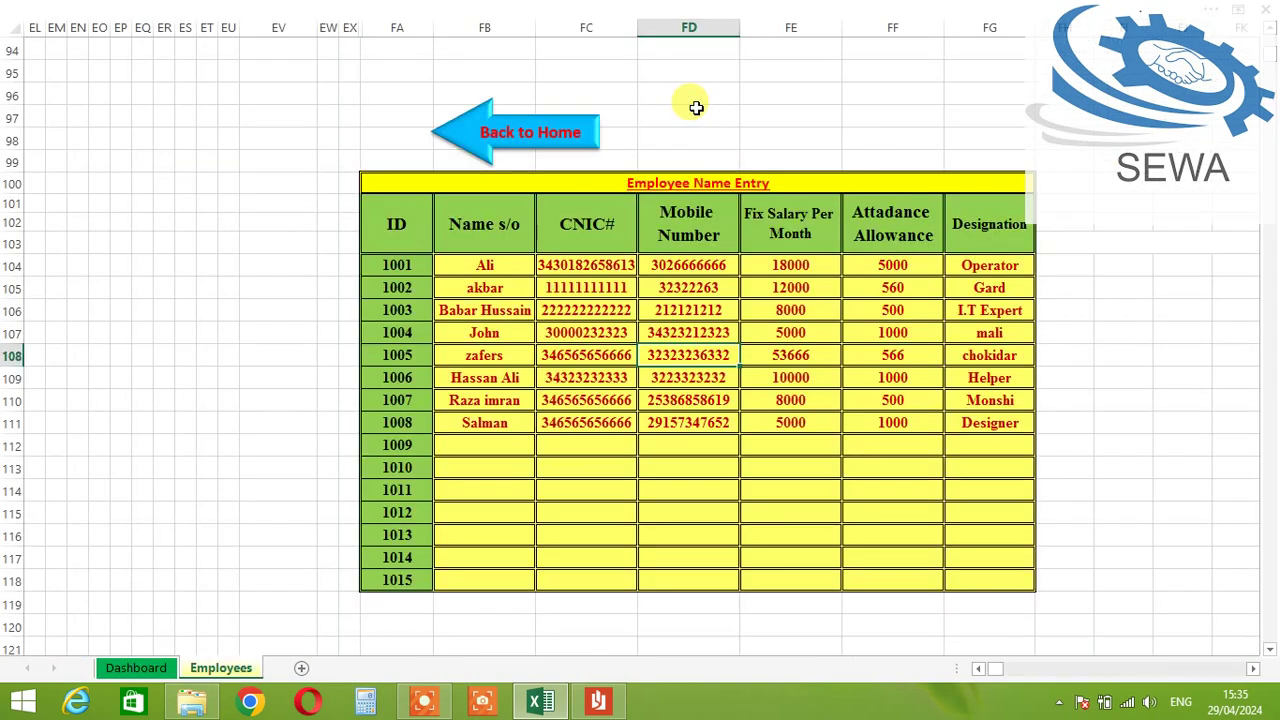
click(498, 289)
click(488, 458)
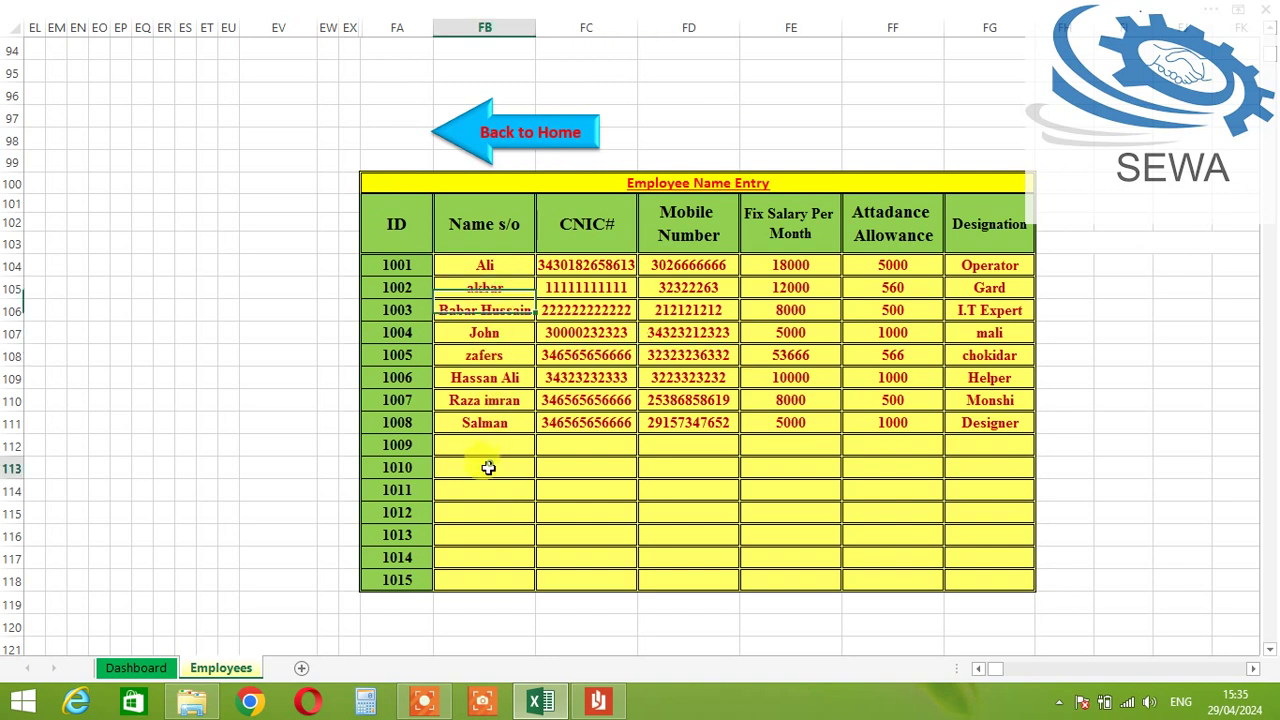
click(495, 423)
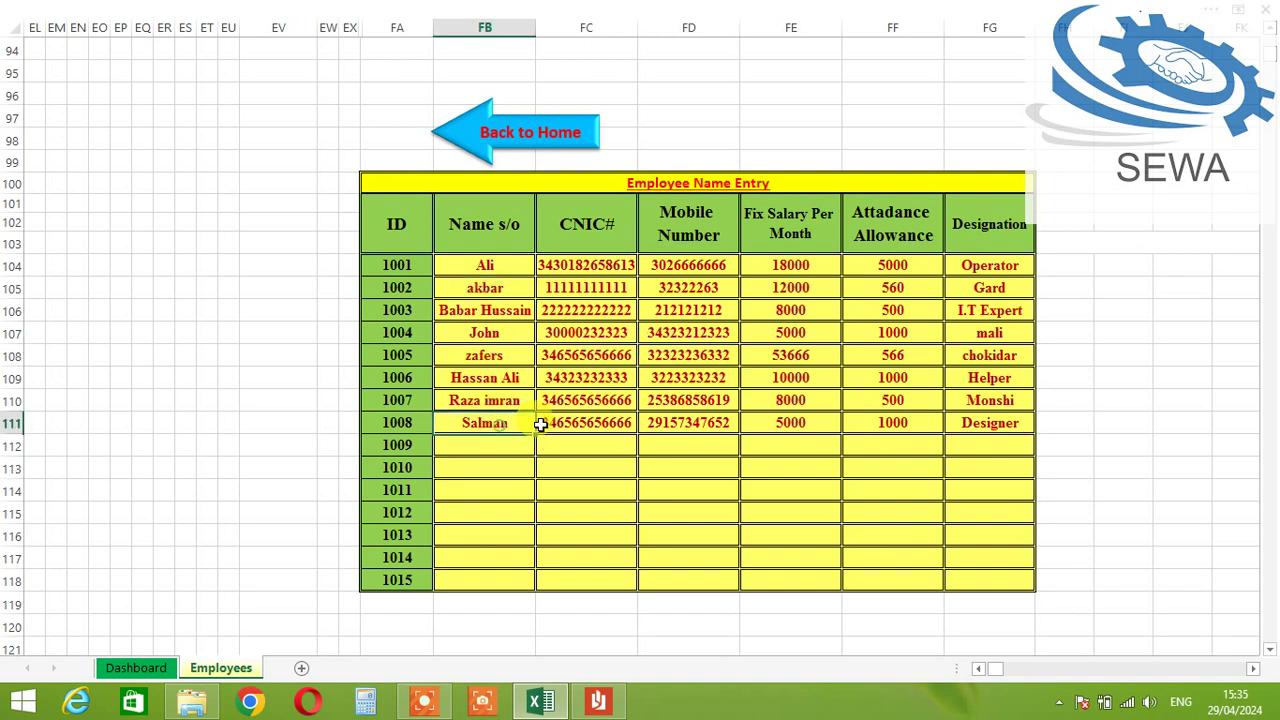
click(502, 311)
text(za)
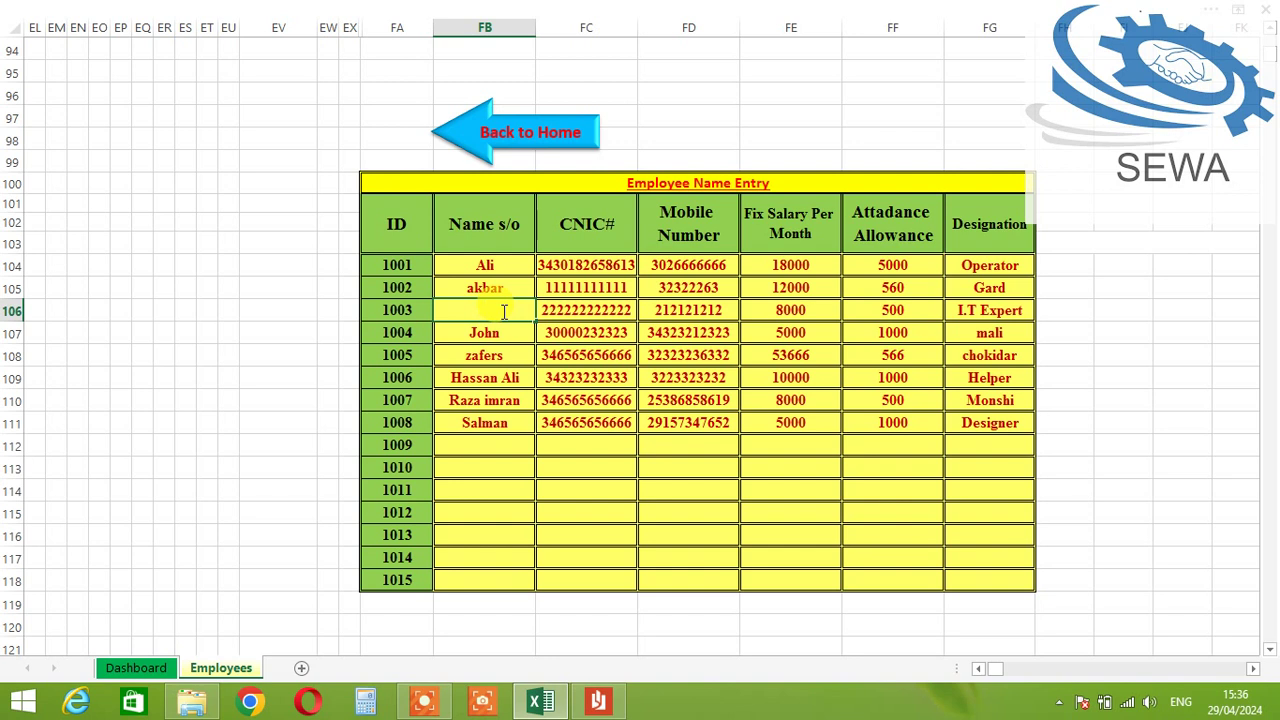
text(Nas)
key(Tab)
key(Tab)
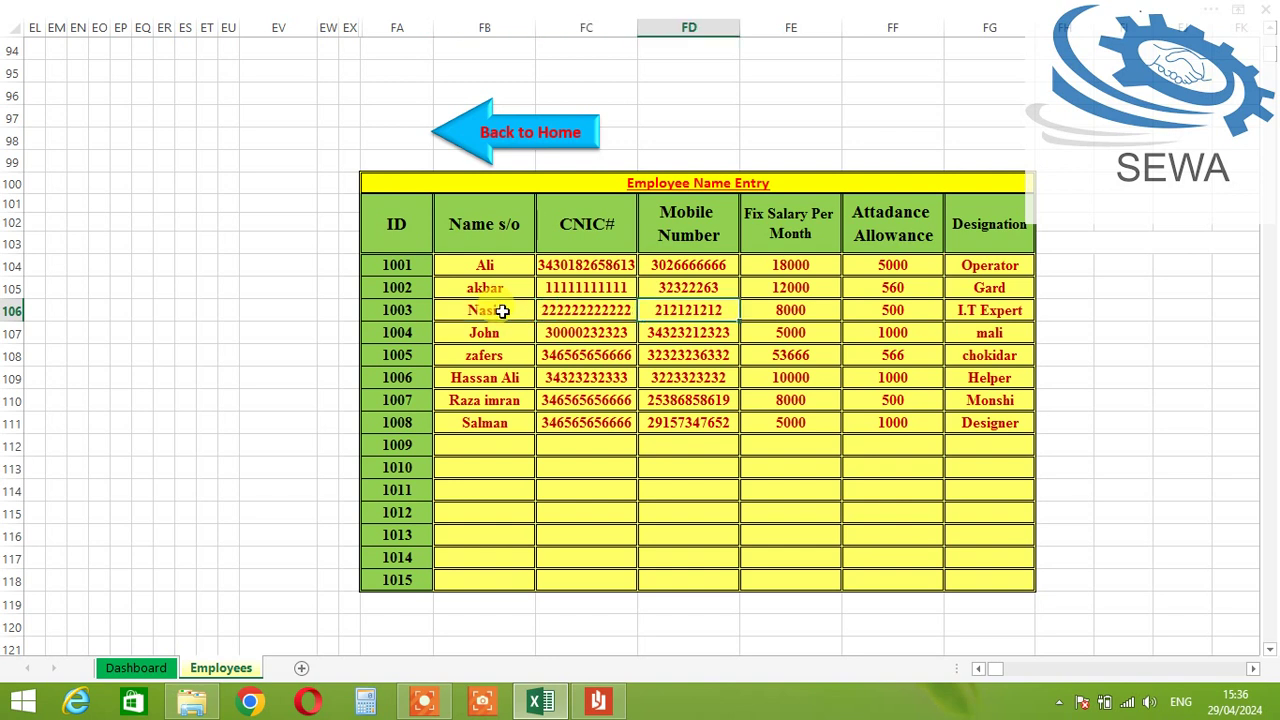
Step: Set Fix Salary 6000, Allowance 600 and designation Operator 2, then return to the Dashboard
key(Tab)
key(Right)
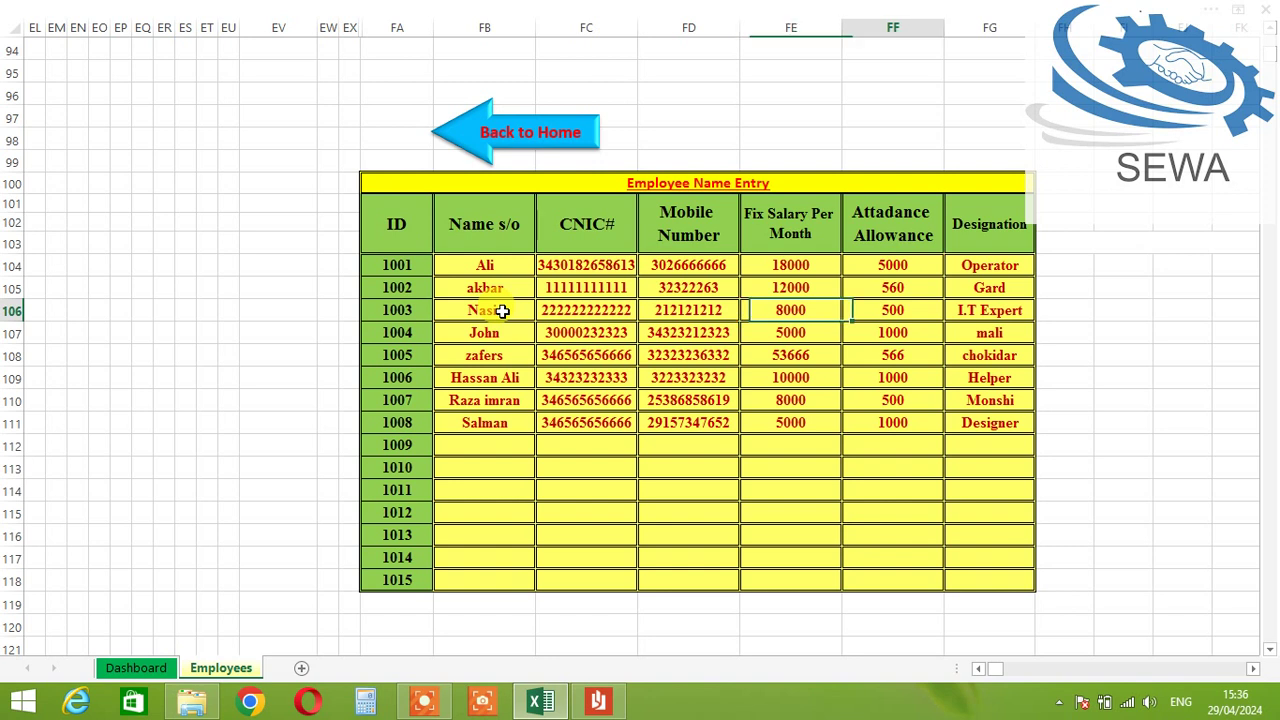
key(Left)
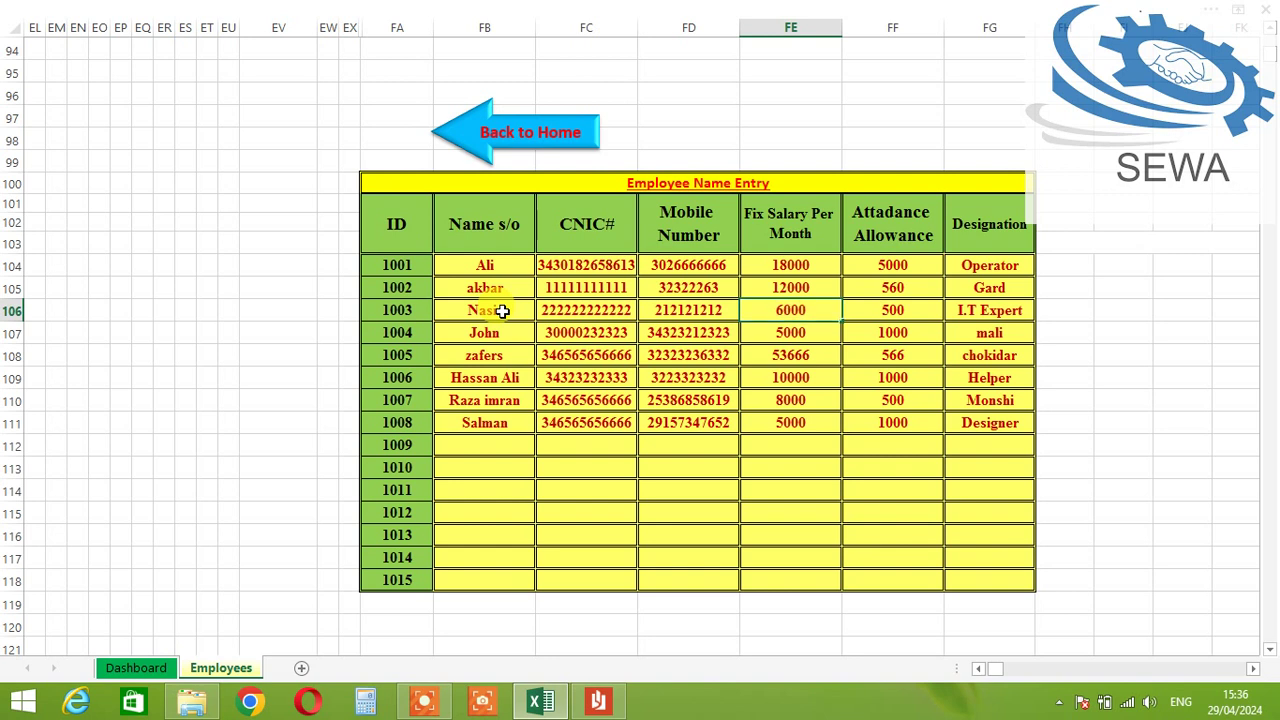
key(Tab)
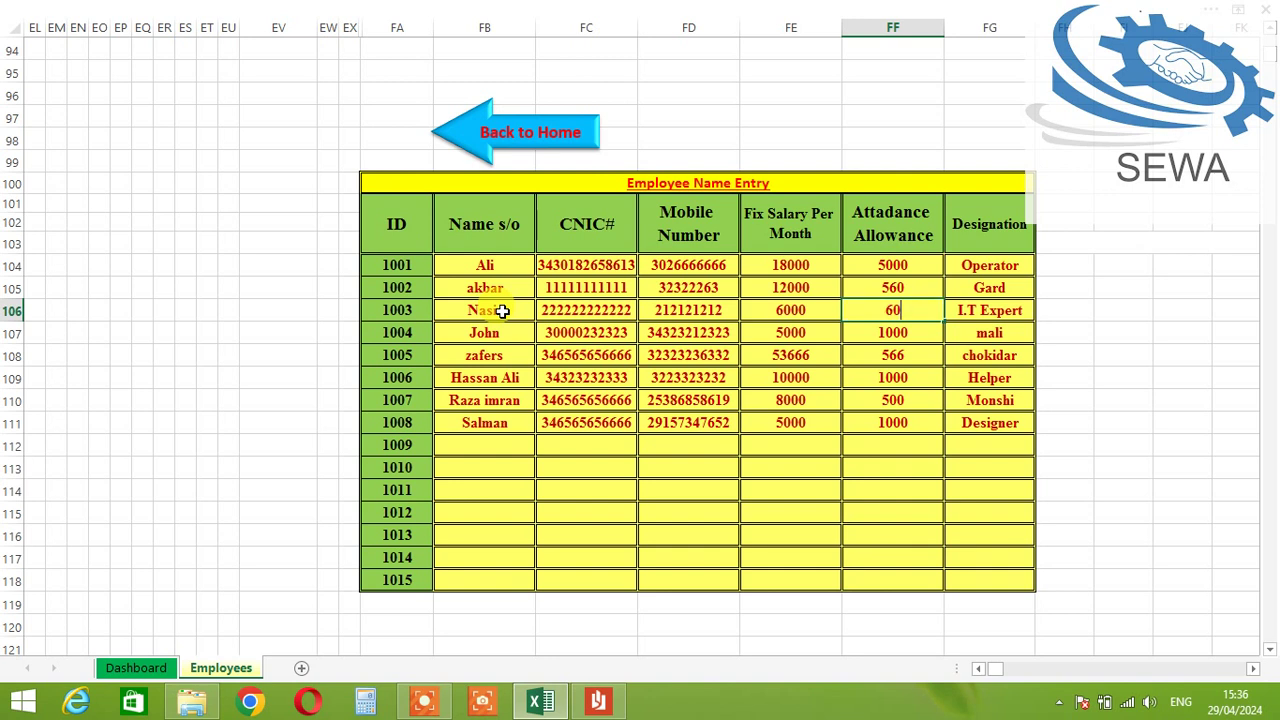
key(Tab)
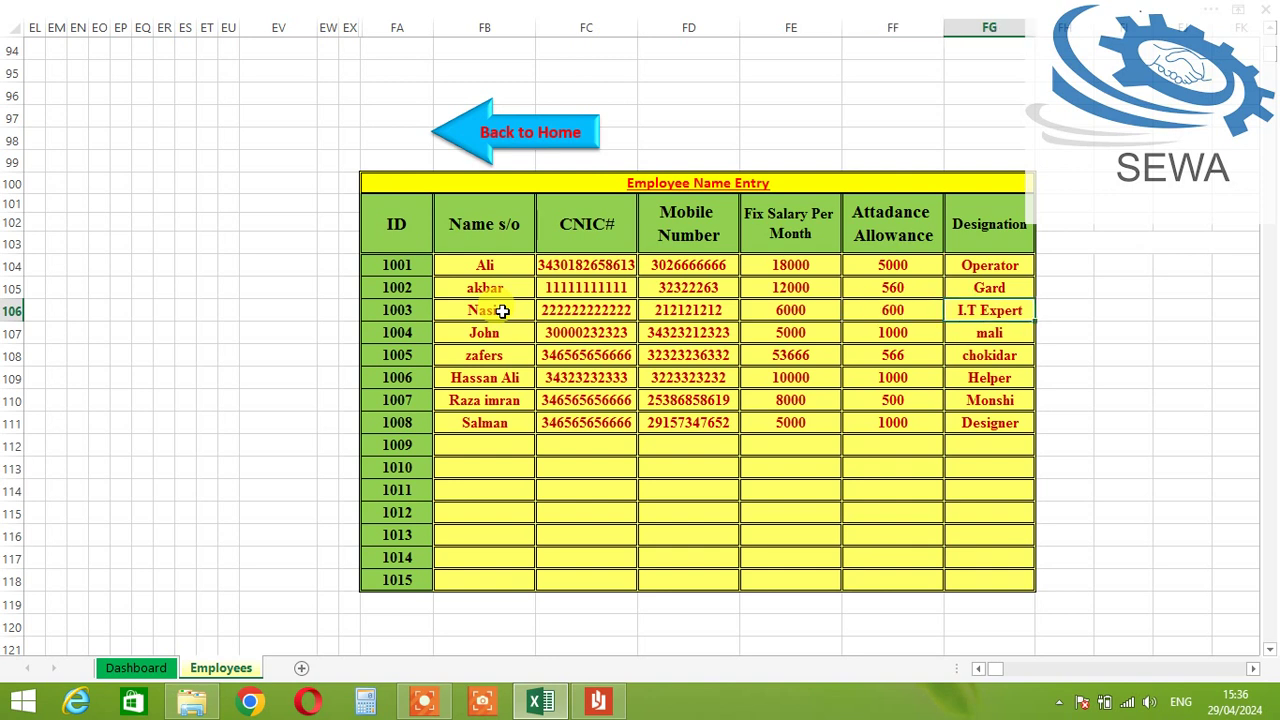
text(Operator 2)
key(Right)
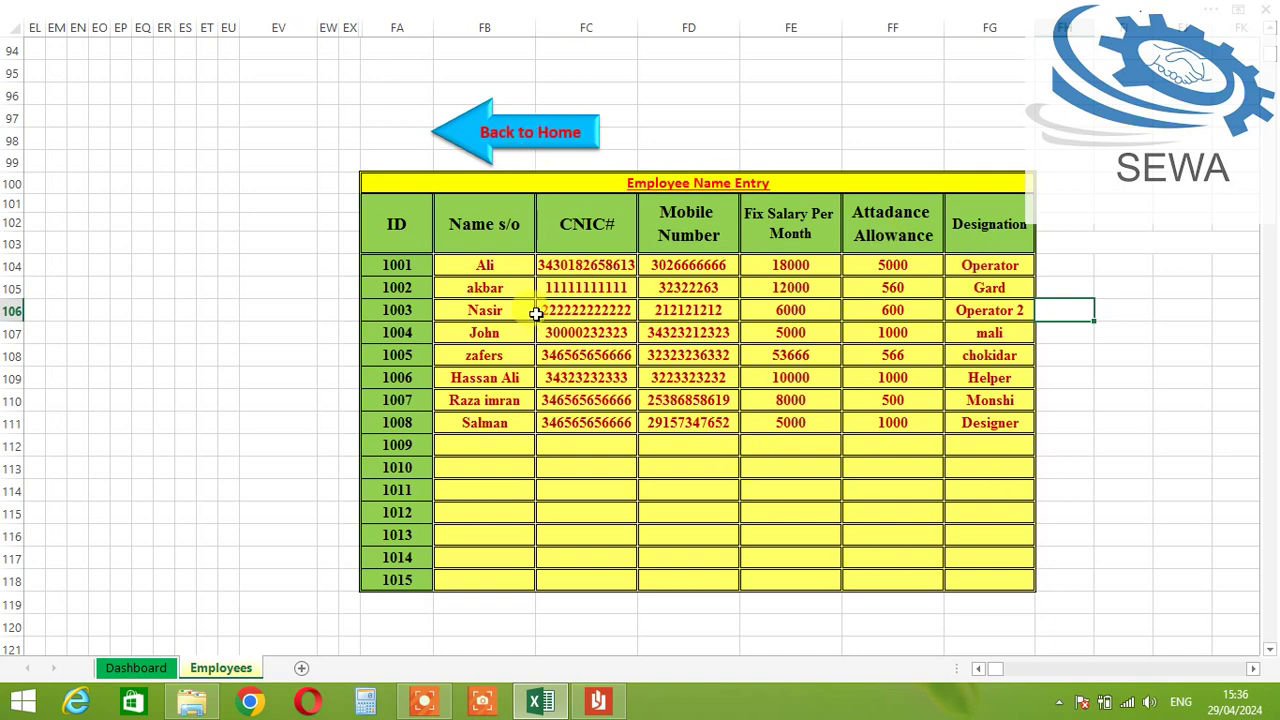
click(495, 133)
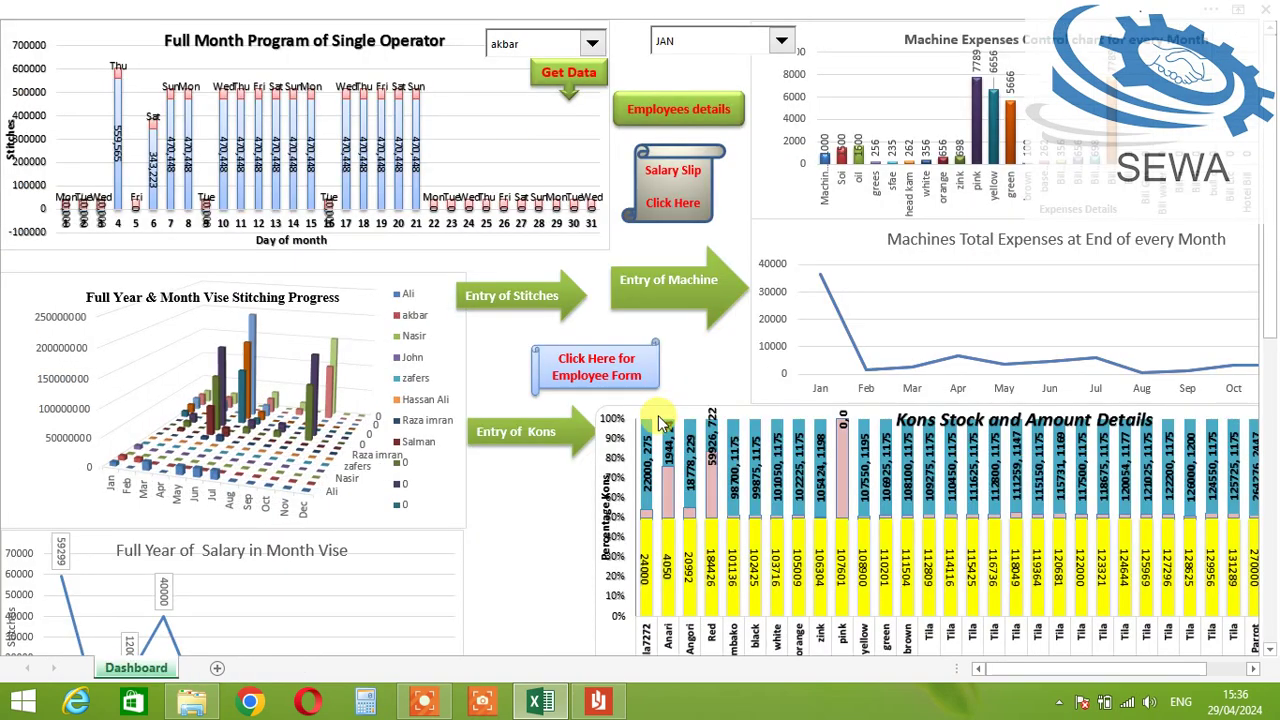
click(518, 298)
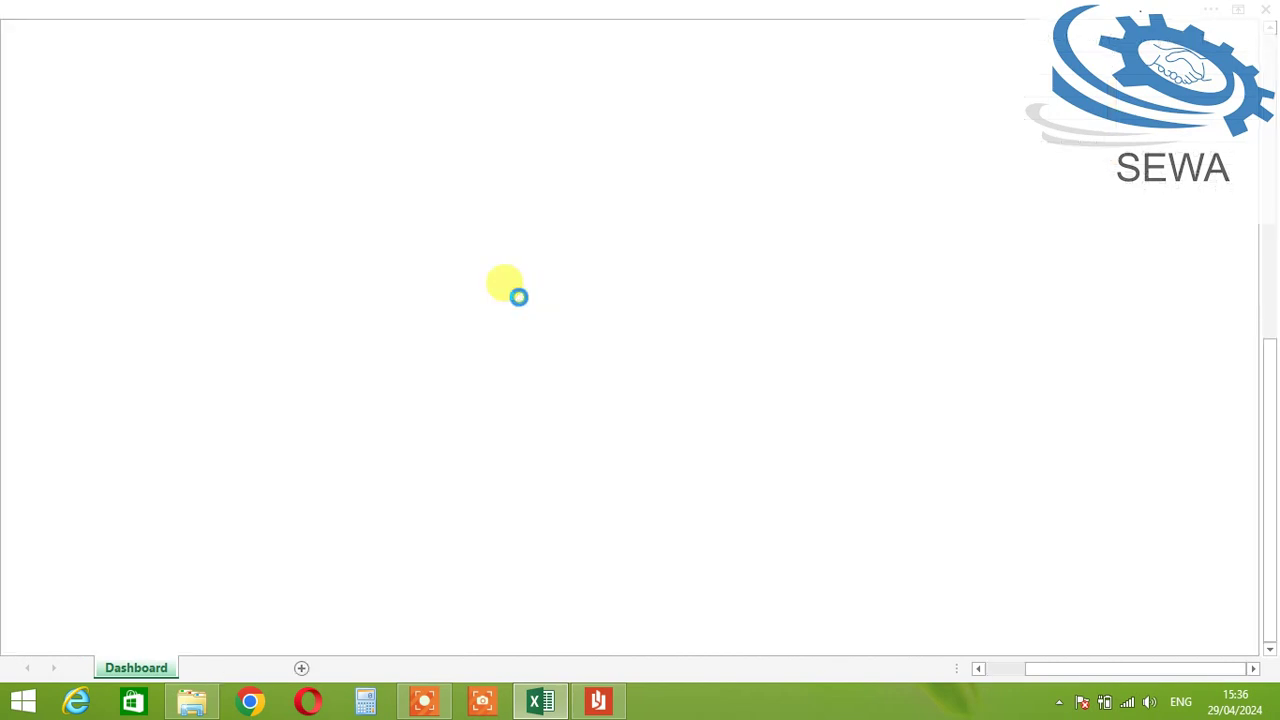
click(223, 220)
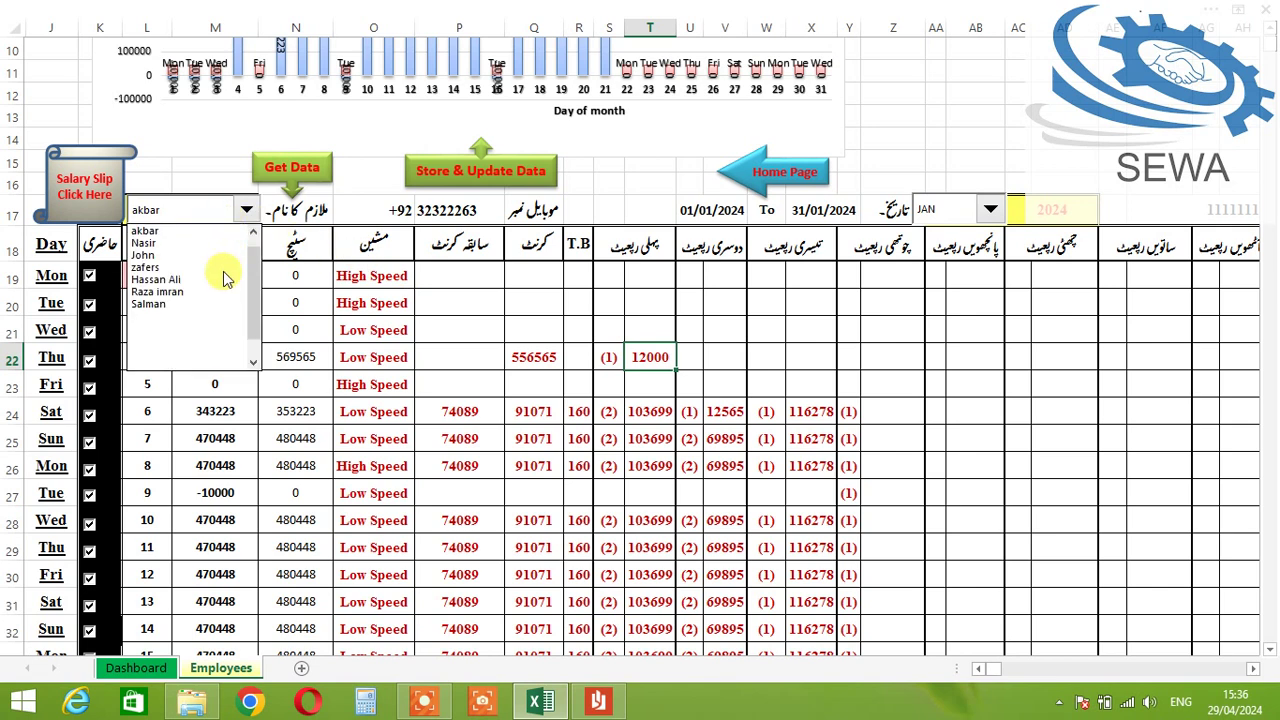
scroll(250, 268, up, 1)
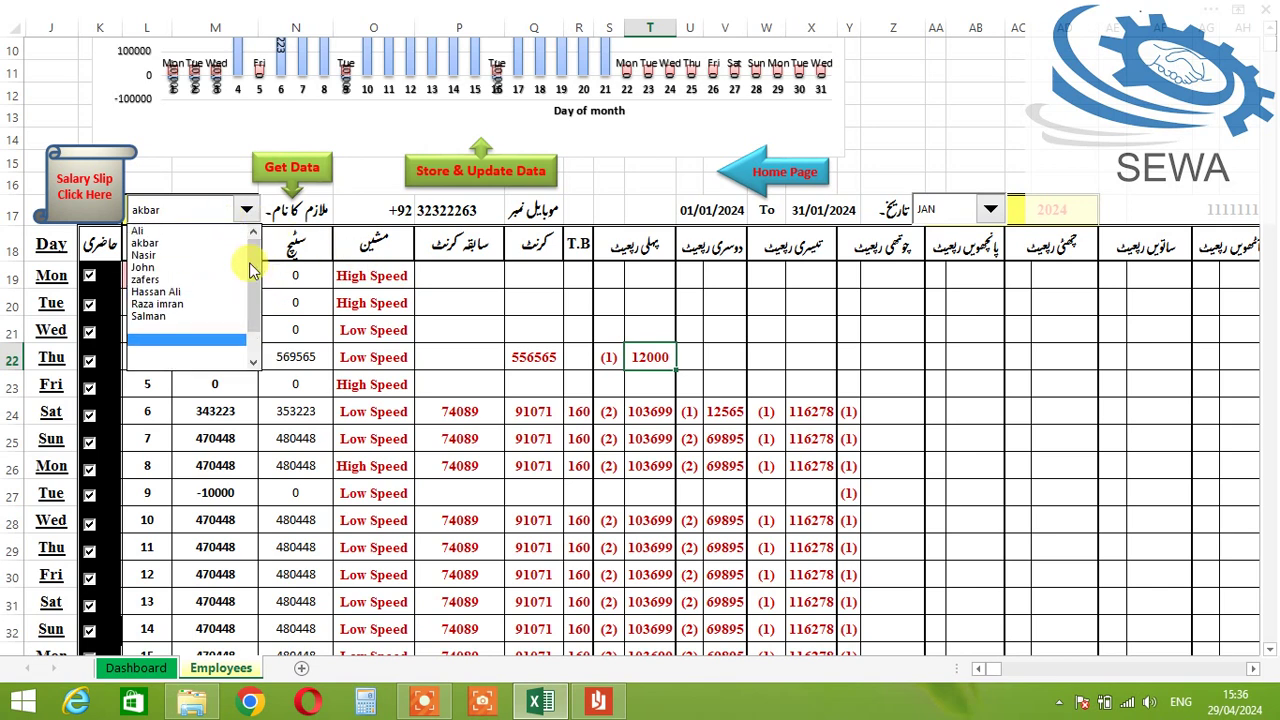
click(148, 255)
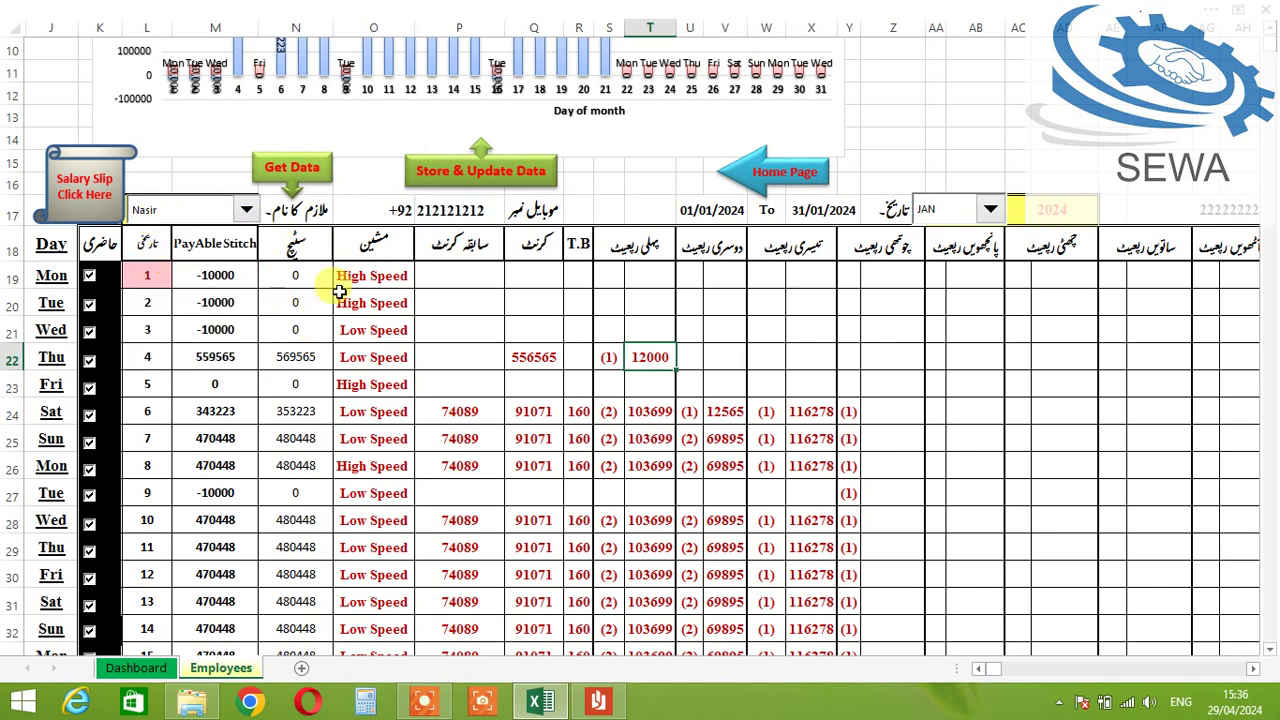
click(430, 210)
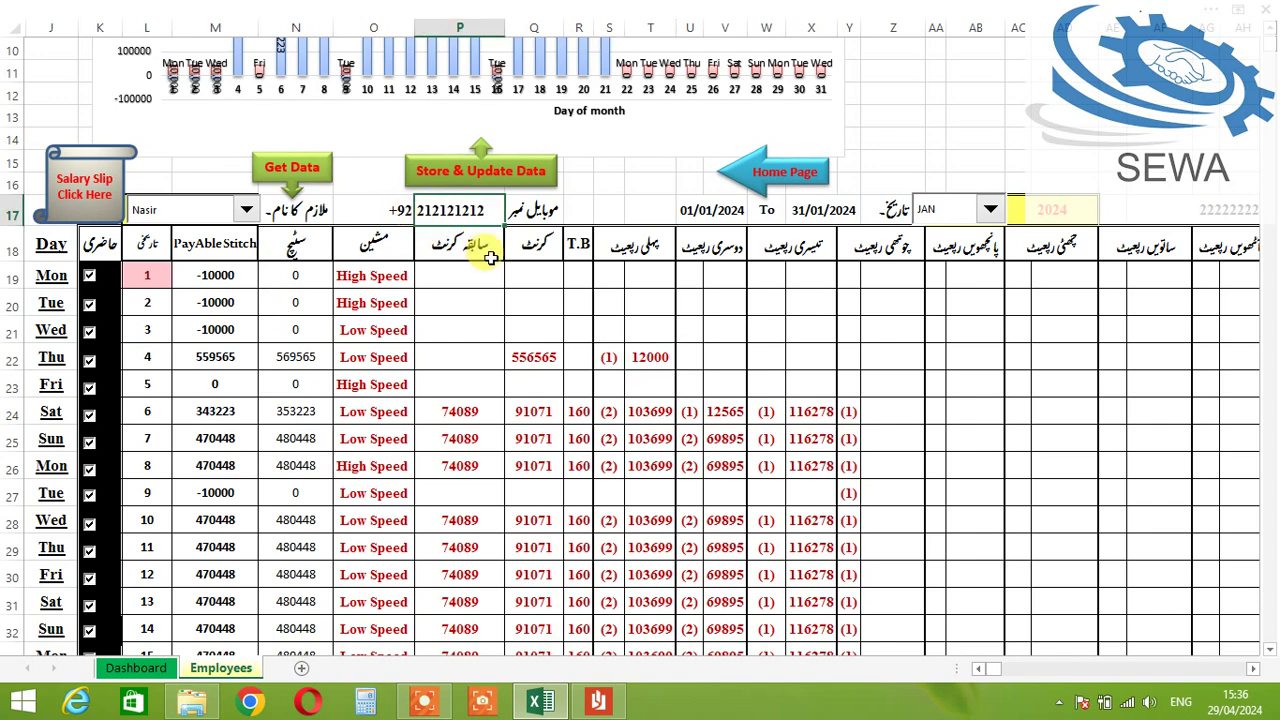
key(Right)
key(Right)
key(Right)
key(Right)
key(Right)
key(Right)
key(Right)
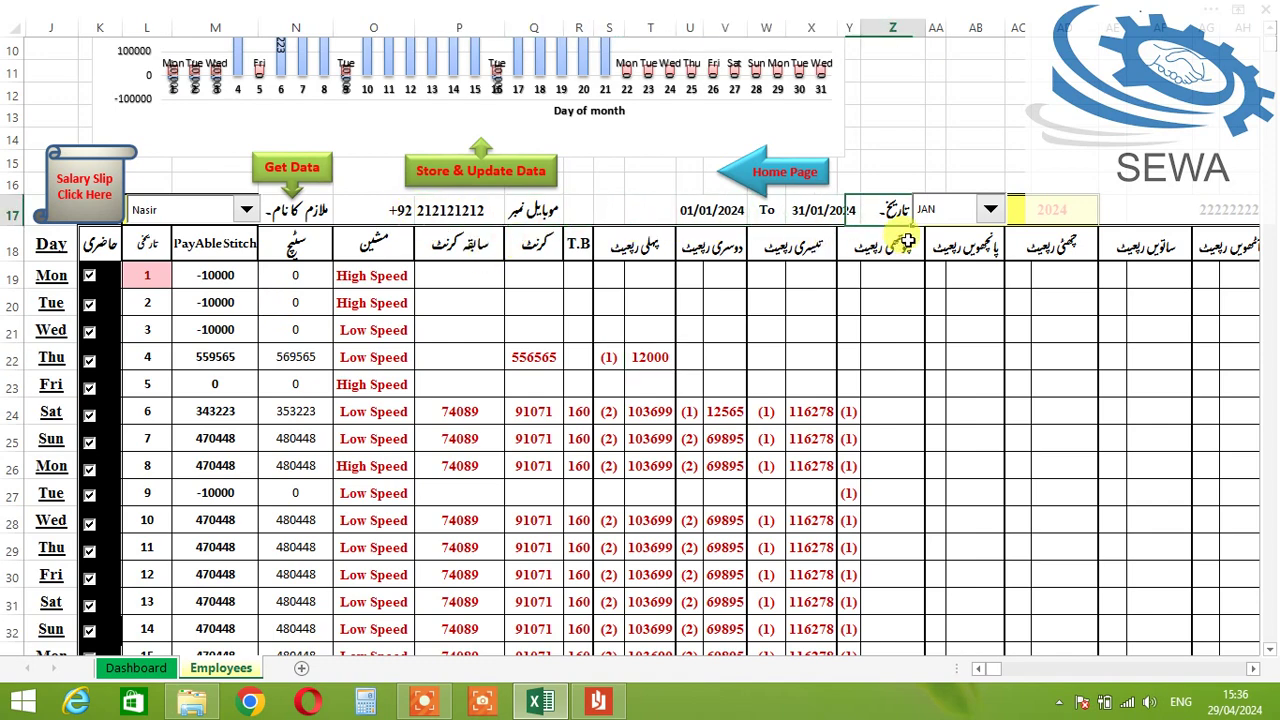
key(Right)
key(Right)
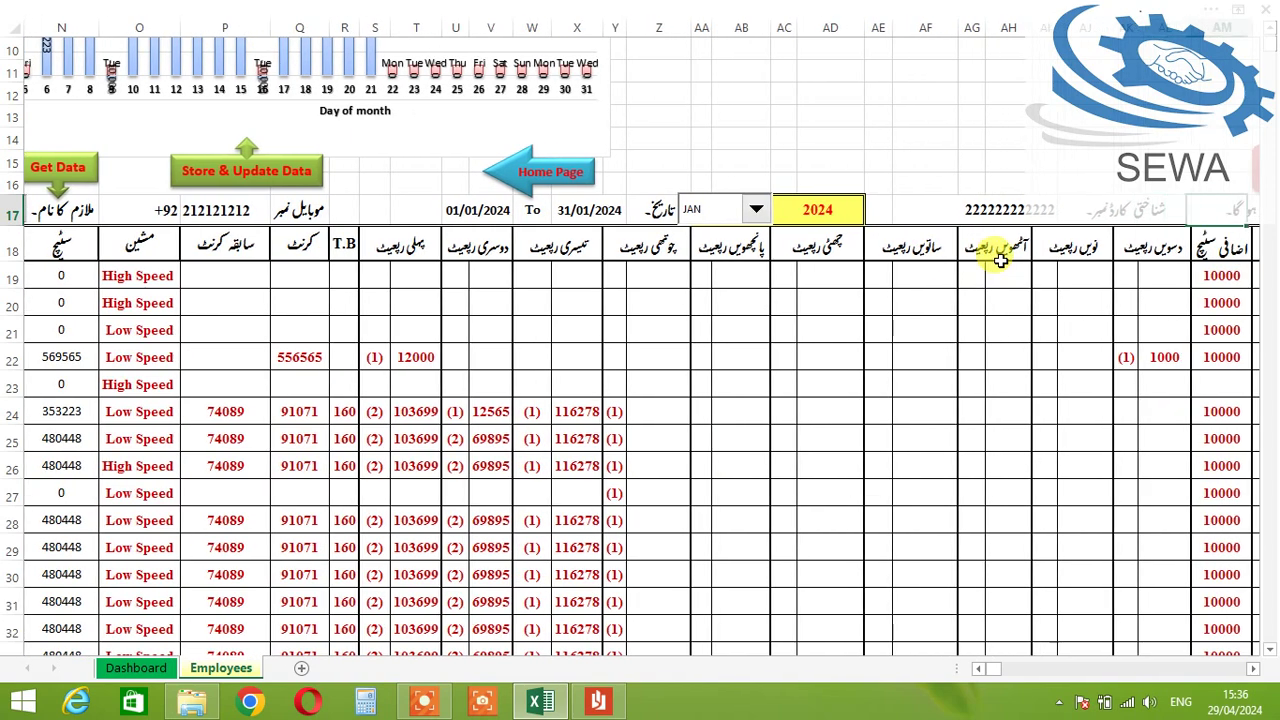
key(Right)
key(Right)
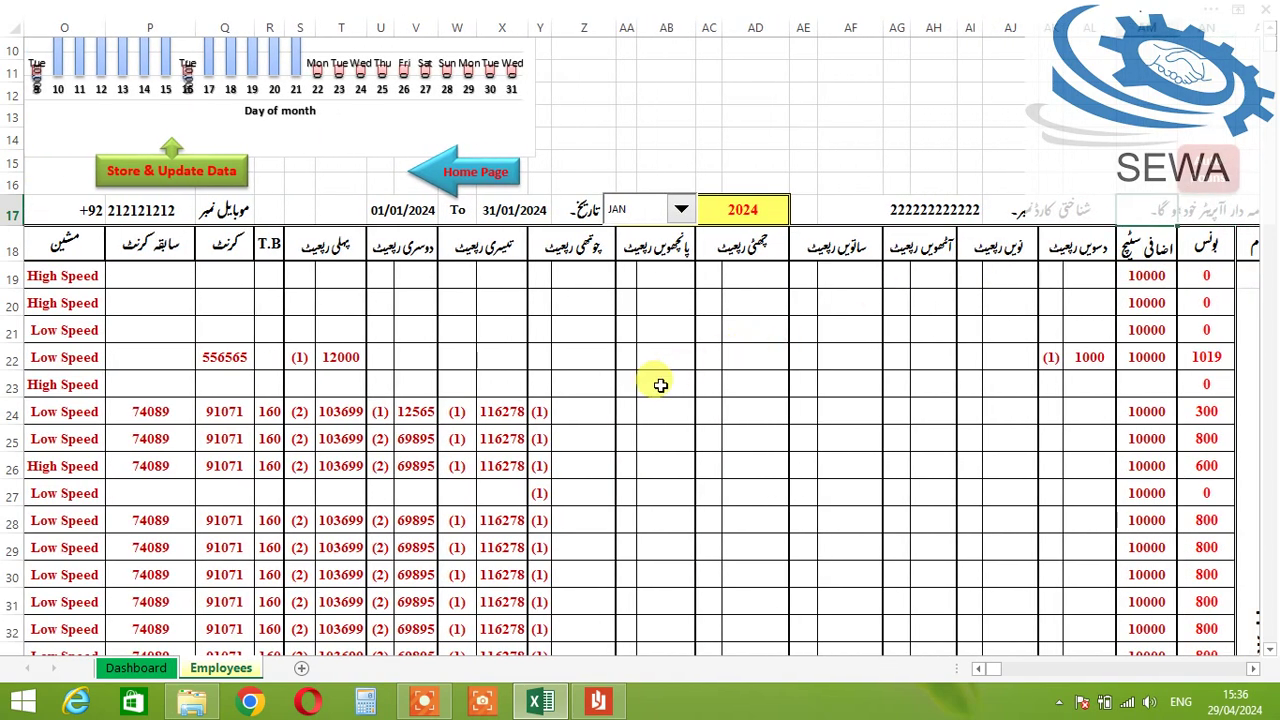
key(Left)
key(Left)
key(Left)
key(Left)
key(Left)
key(Left)
key(Left)
key(Left)
key(Left)
key(Left)
key(Left)
key(Left)
key(Left)
key(Left)
key(Left)
key(Left)
key(Left)
key(Left)
key(Left)
key(Left)
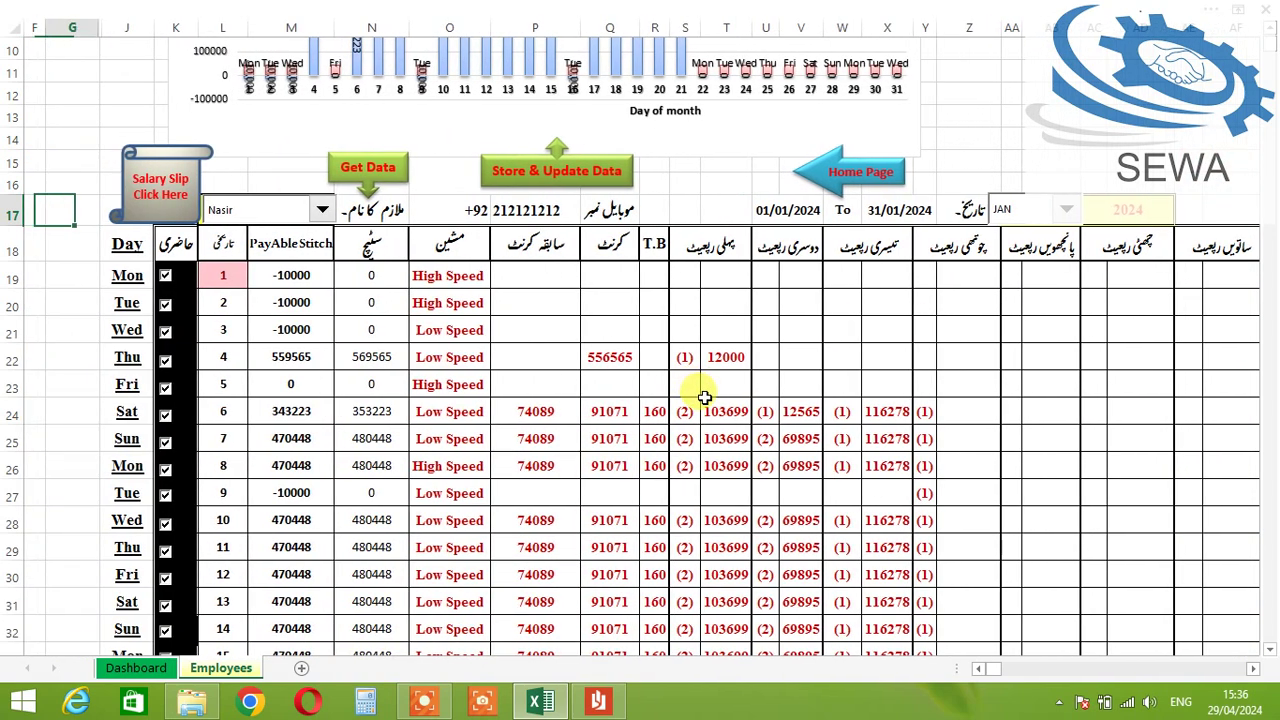
key(Right)
key(Right)
key(Right)
key(Right)
key(Right)
key(Right)
key(Right)
key(Right)
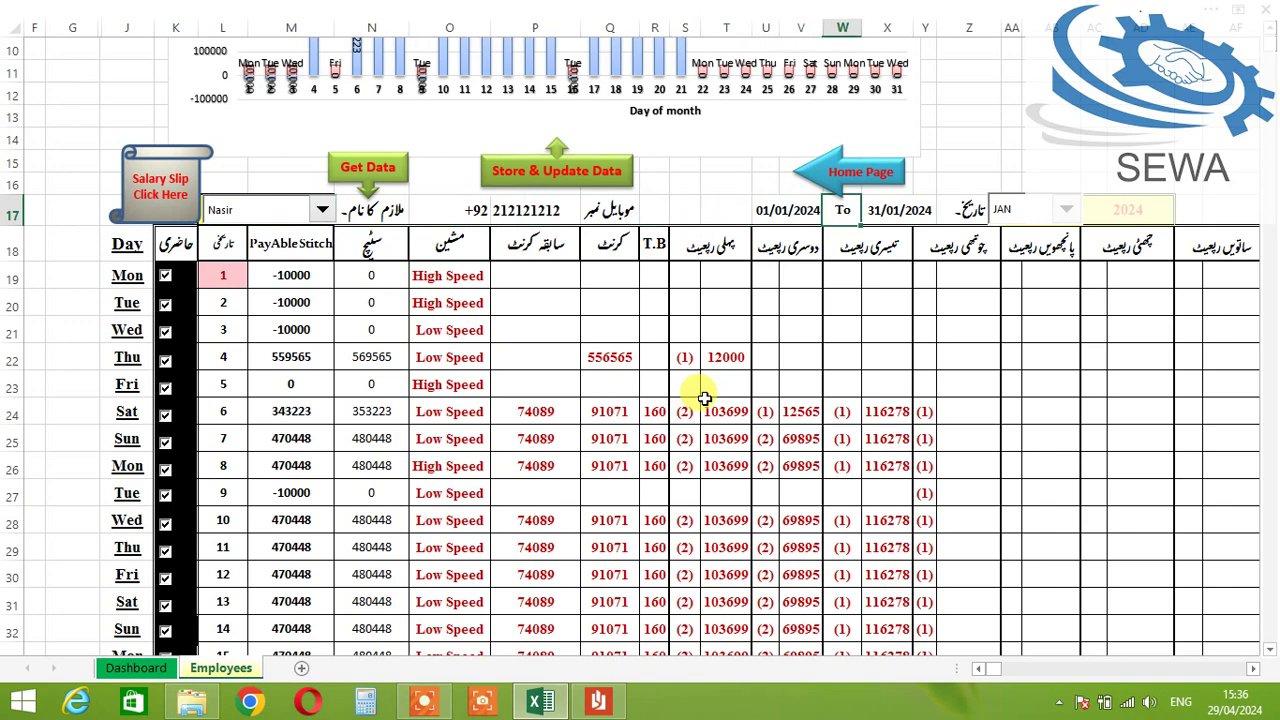
key(Right)
key(Right)
key(Right)
key(Right)
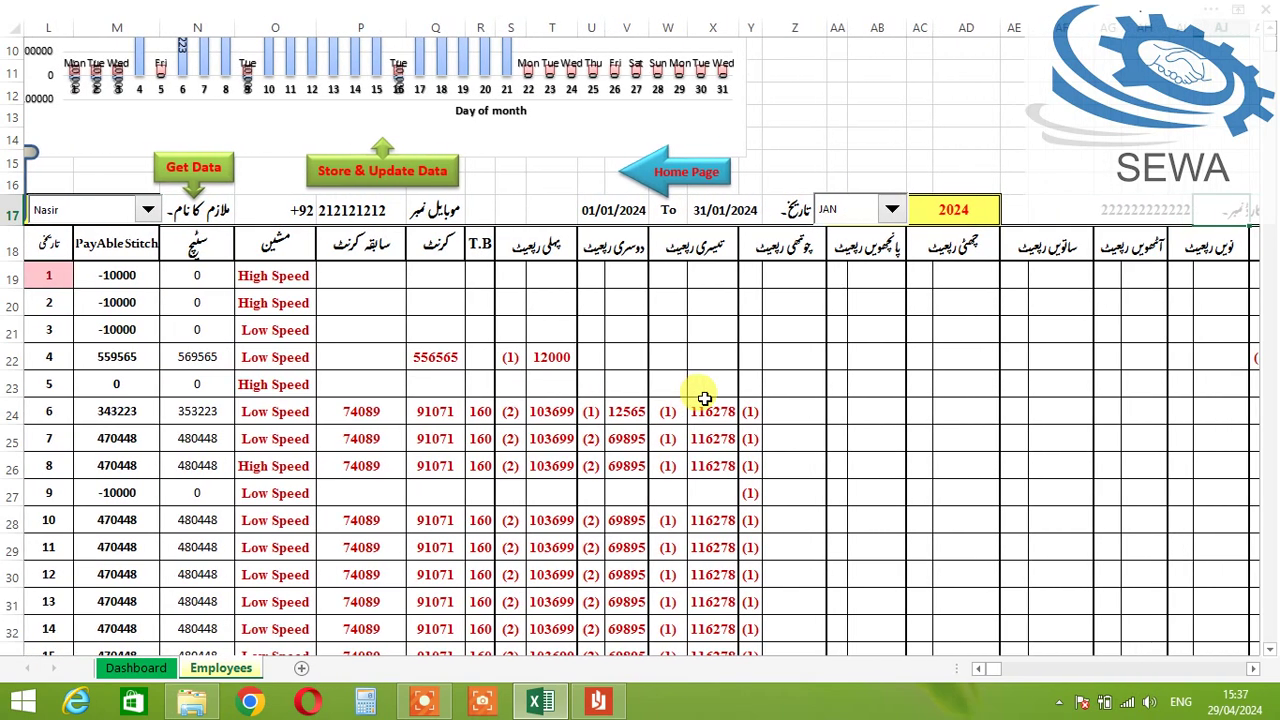
key(Left)
key(Left)
key(Left)
key(Left)
key(Left)
key(Left)
key(Left)
key(Left)
key(Left)
key(Left)
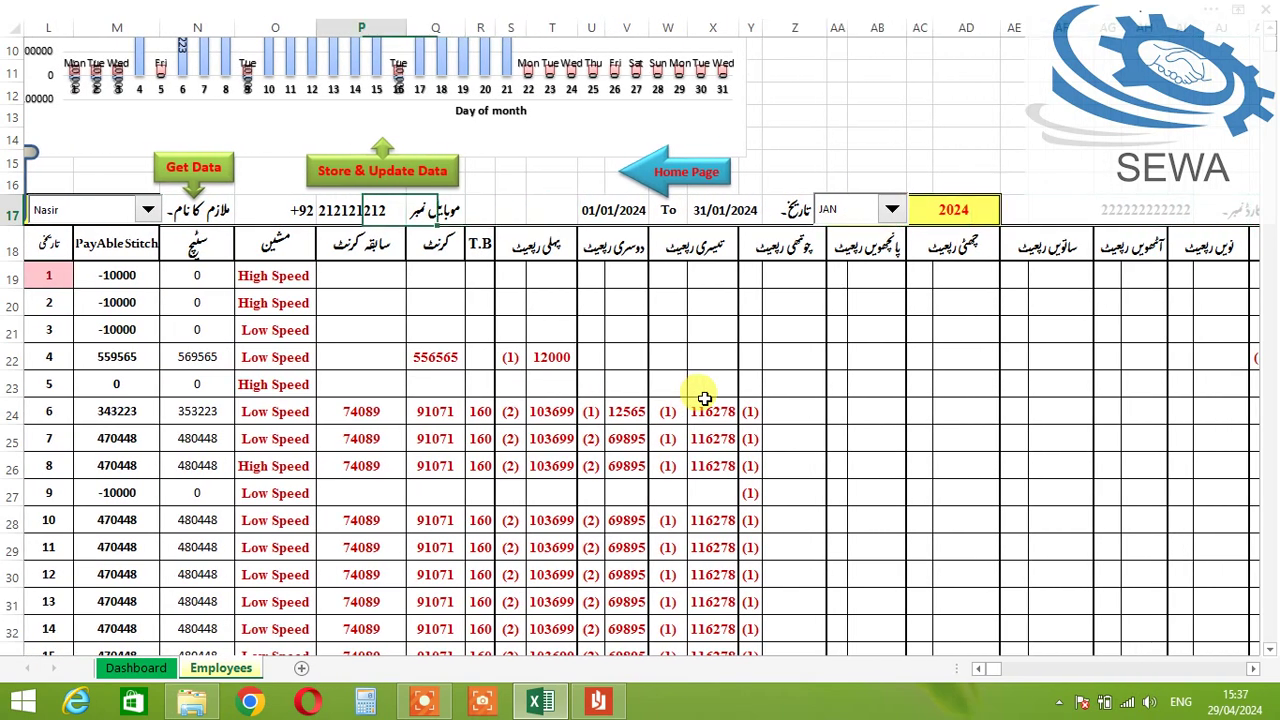
key(Left)
key(Left)
key(Left)
key(Left)
key(Left)
key(Left)
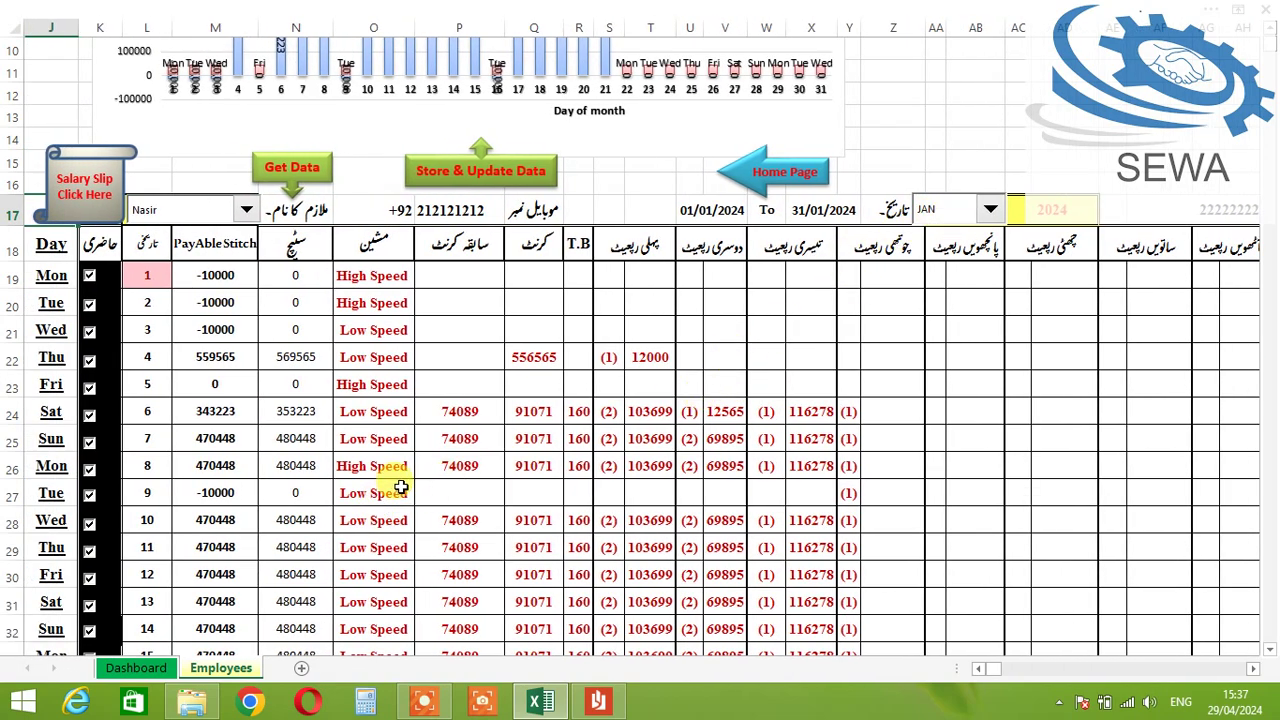
scroll(428, 508, down, 7)
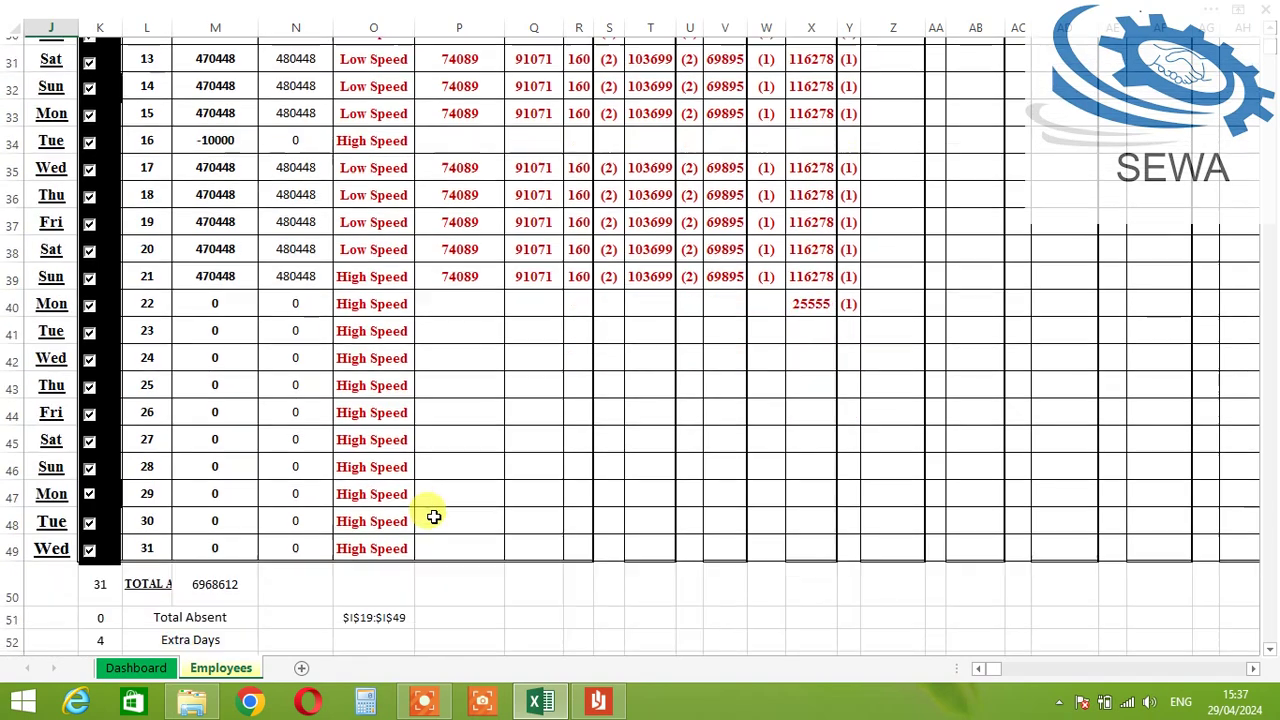
scroll(433, 516, up, 5)
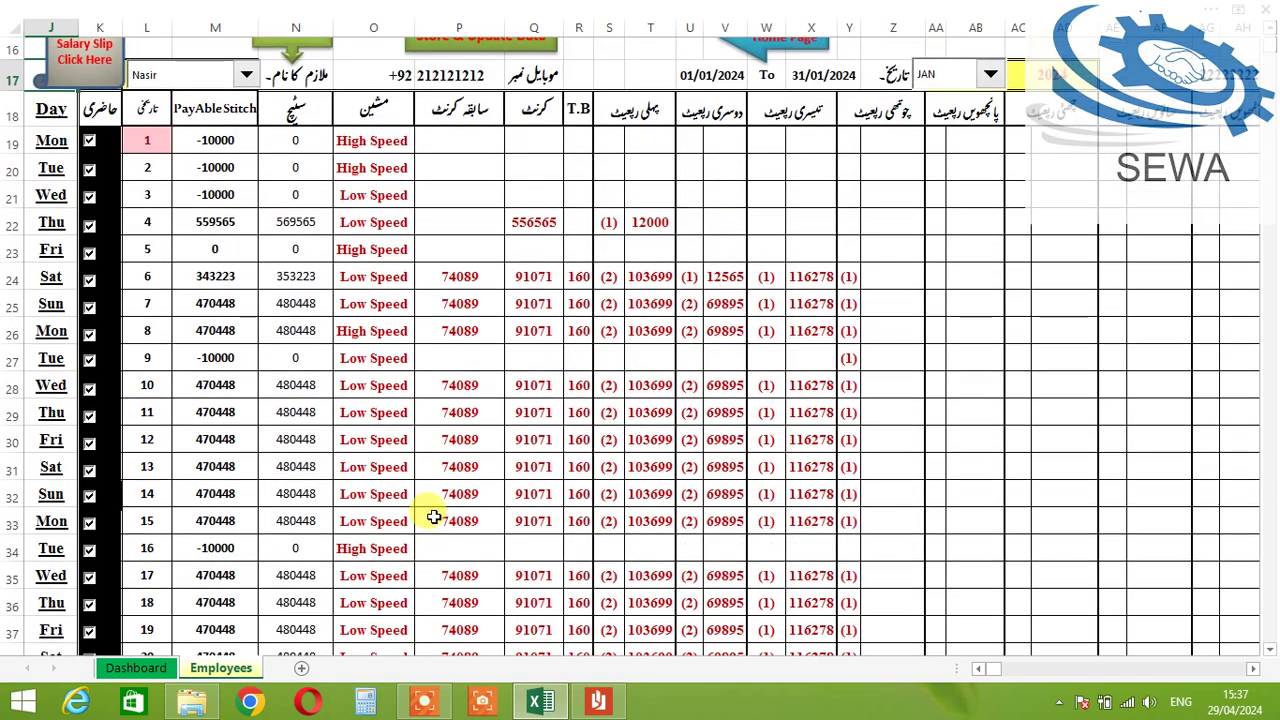
scroll(790, 320, up, 4)
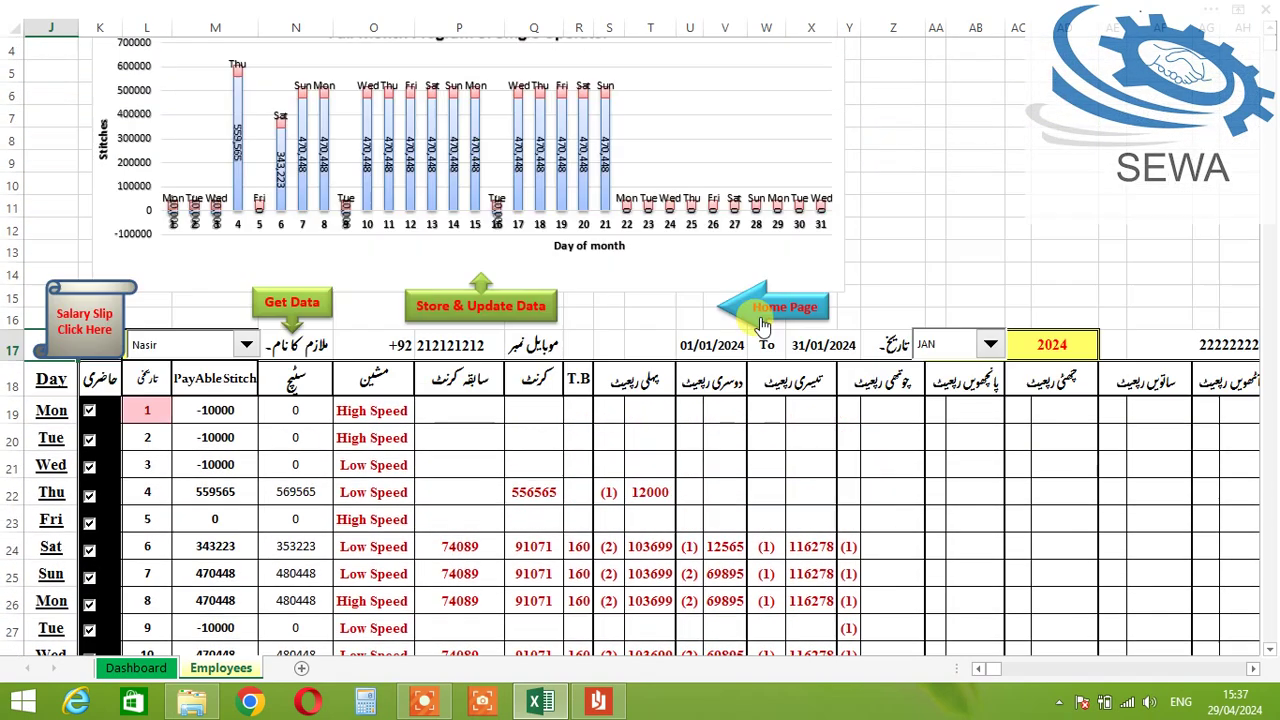
Step: Set the month to FEB 2024 (01/02/2024–29/02/2024), keeping the same employee selected
click(989, 347)
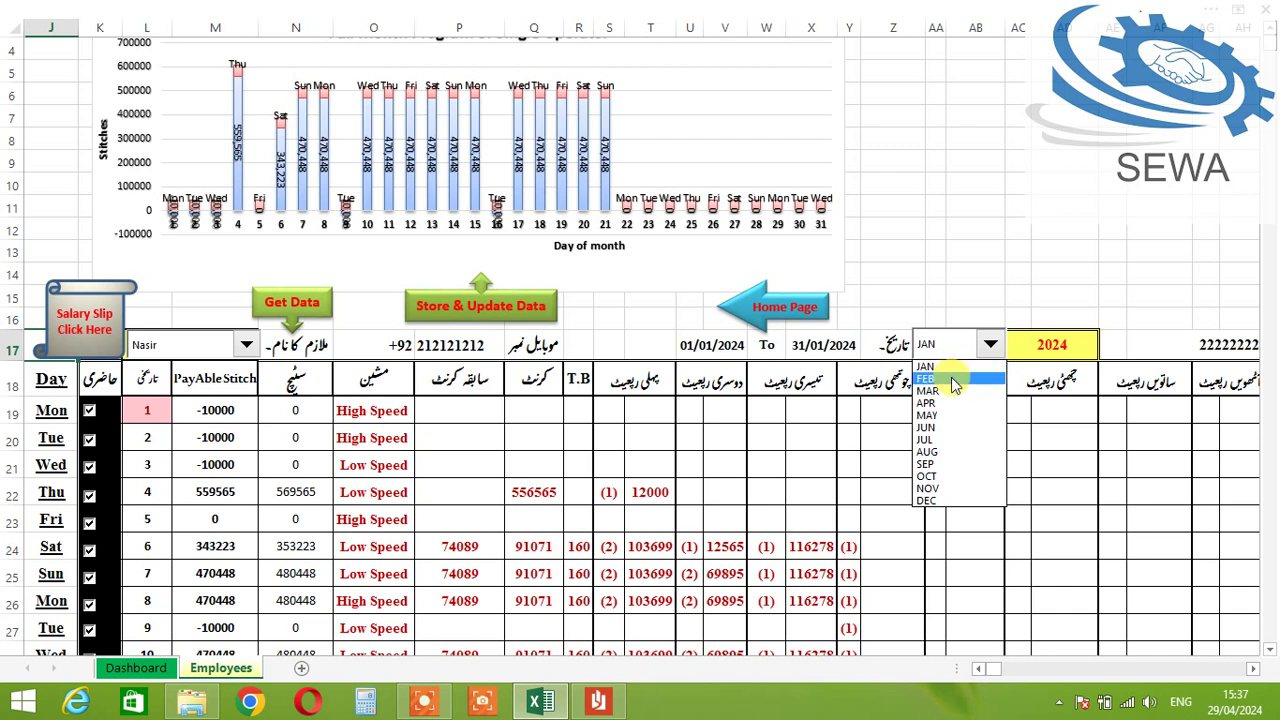
click(953, 380)
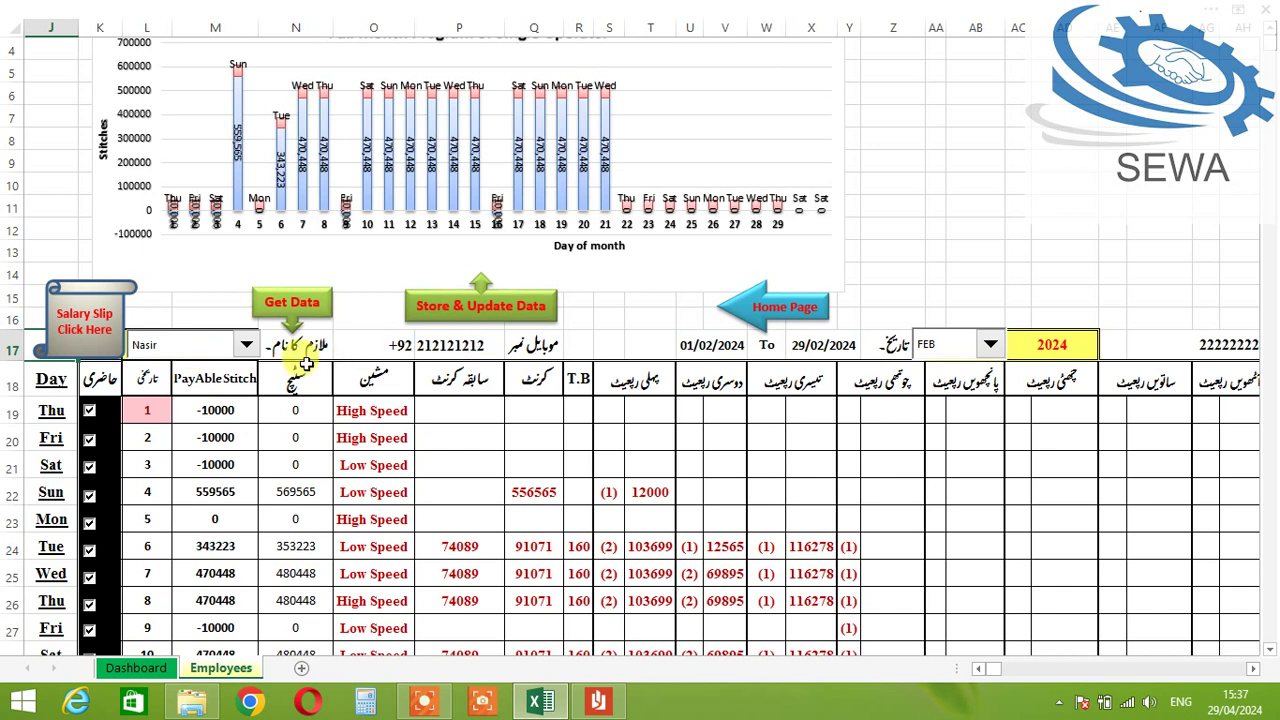
click(221, 350)
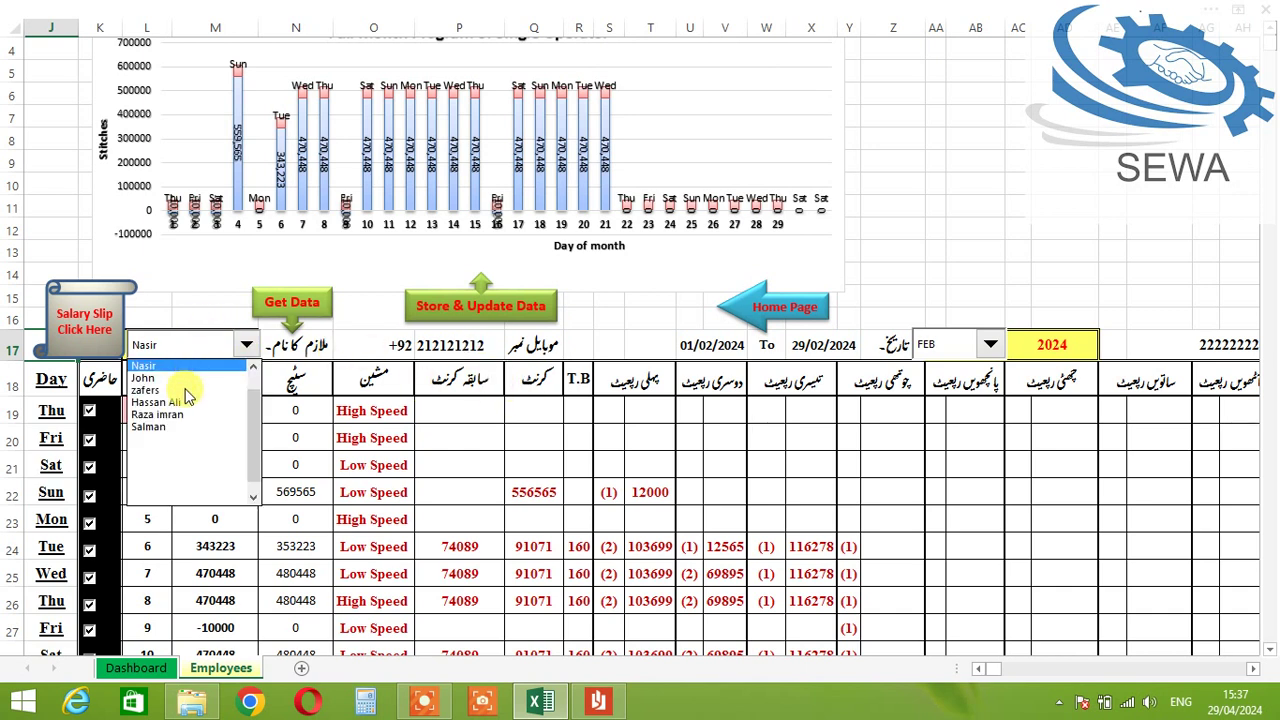
click(188, 366)
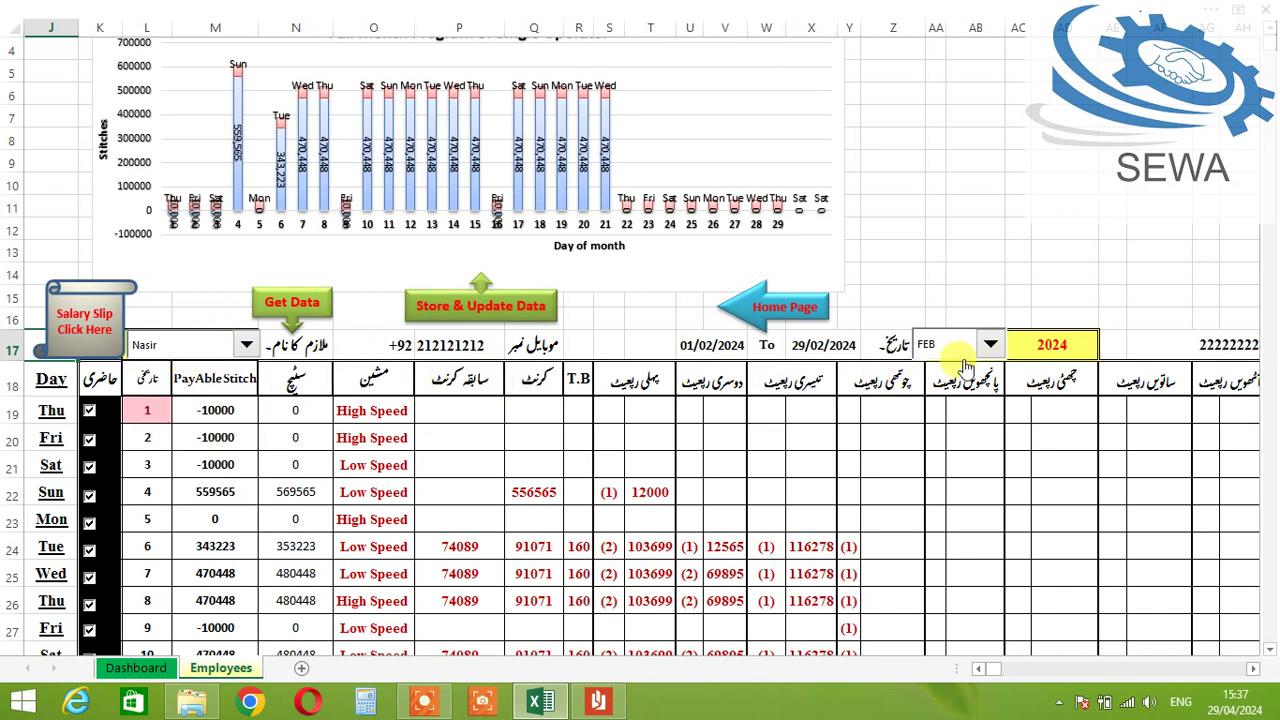
scroll(300, 420, down, 2)
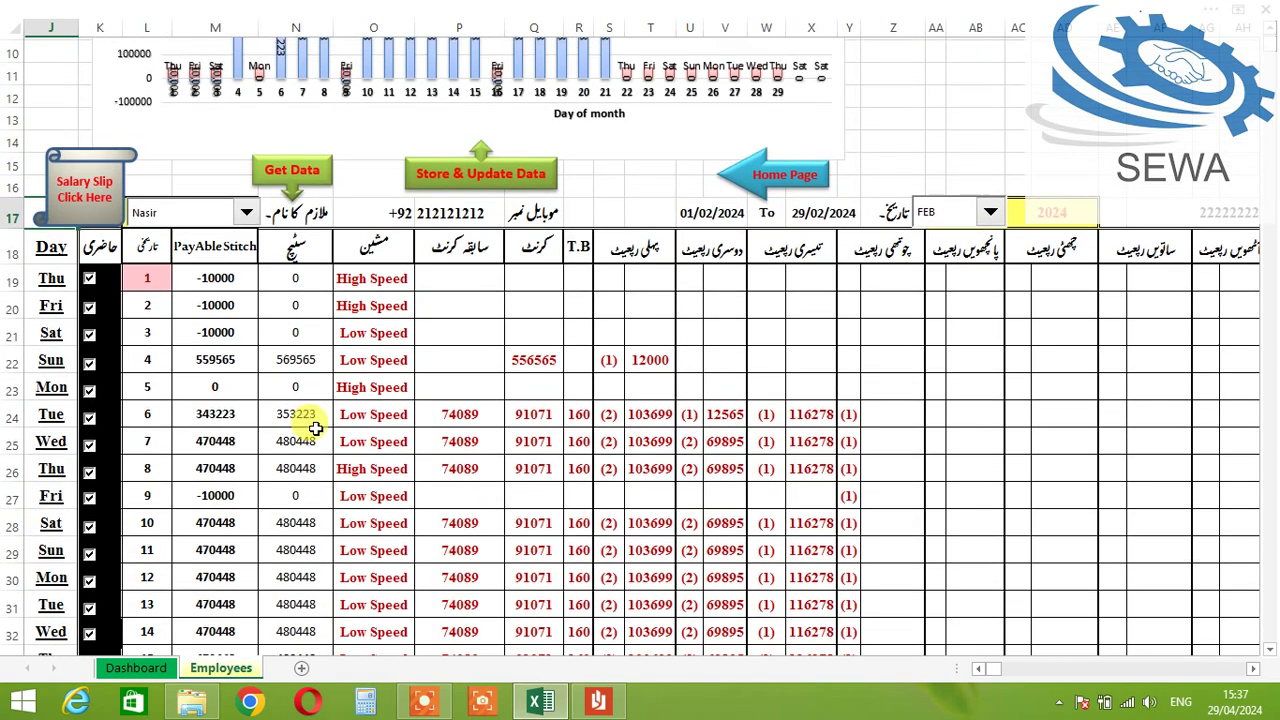
scroll(280, 410, down, 3)
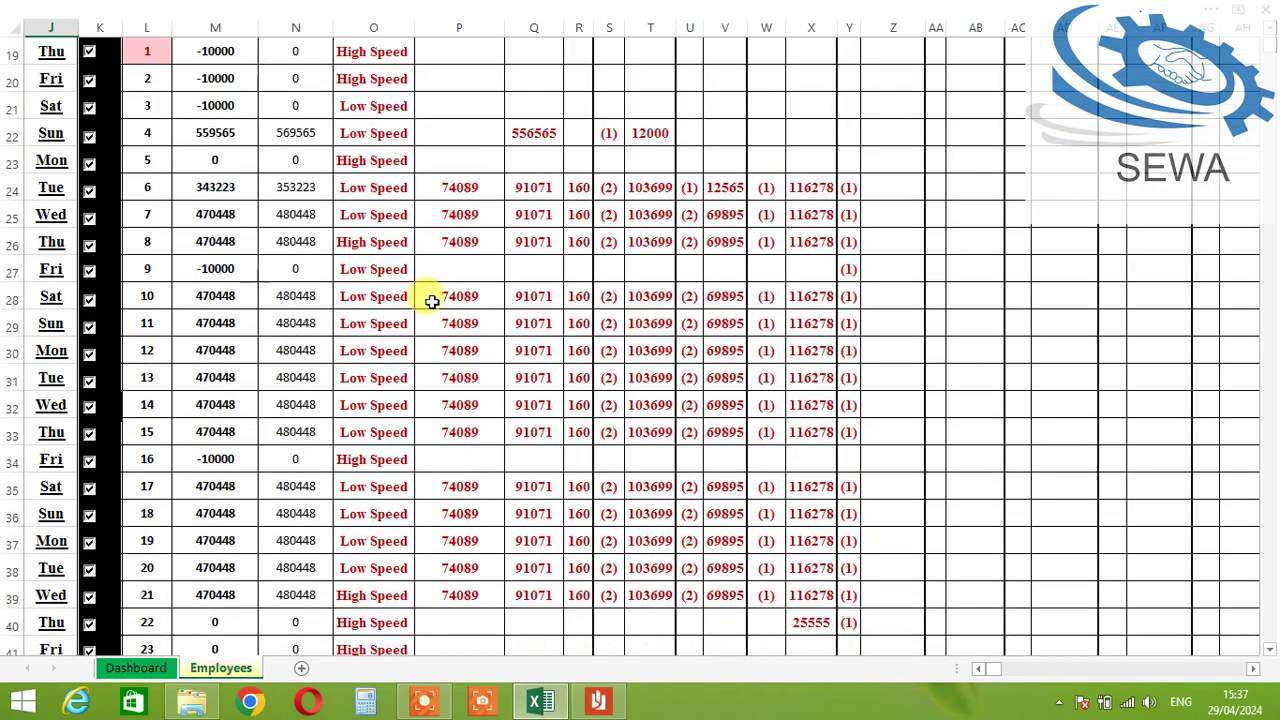
scroll(362, 333, up, 2)
Step: Set day 1's machine type to Low Speed
click(380, 208)
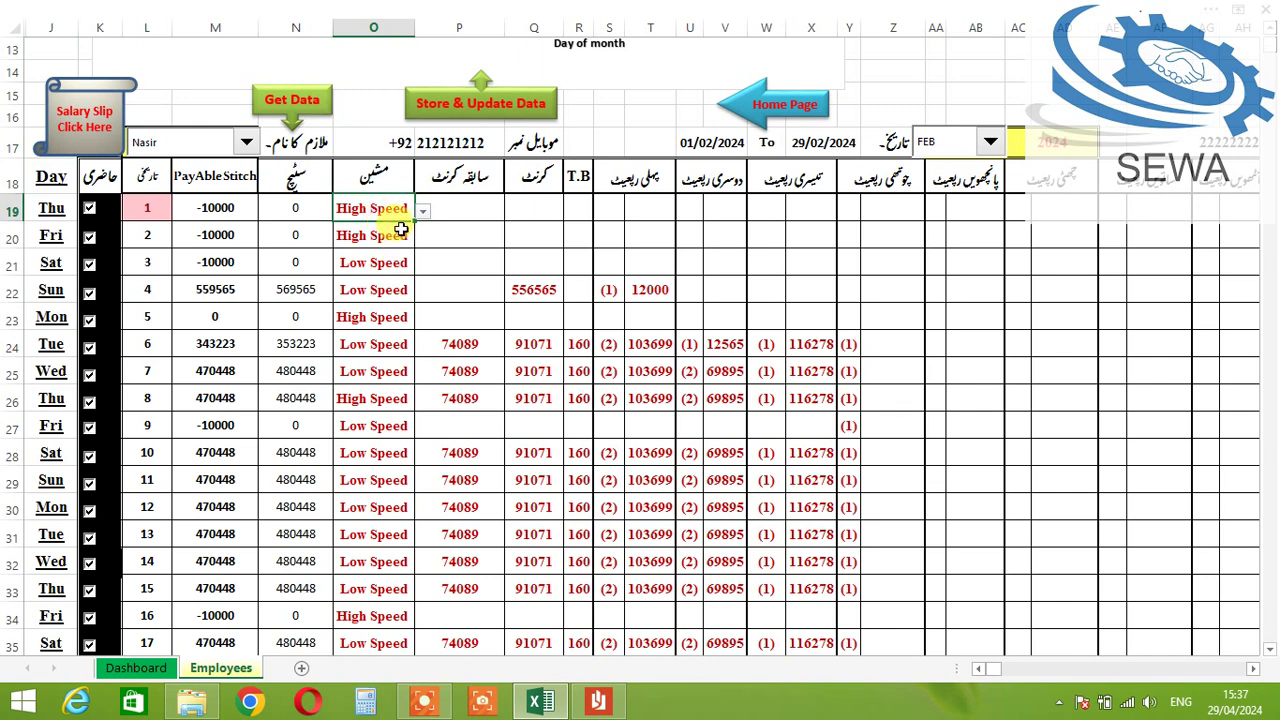
click(423, 213)
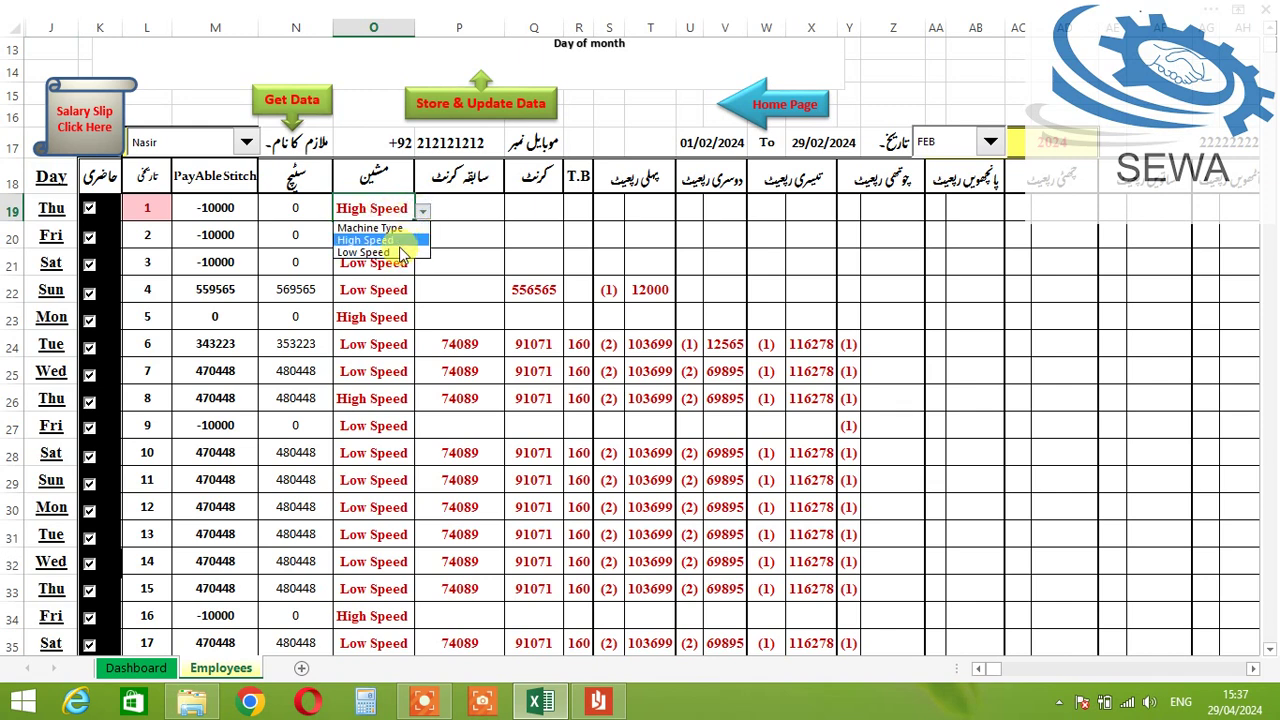
click(403, 253)
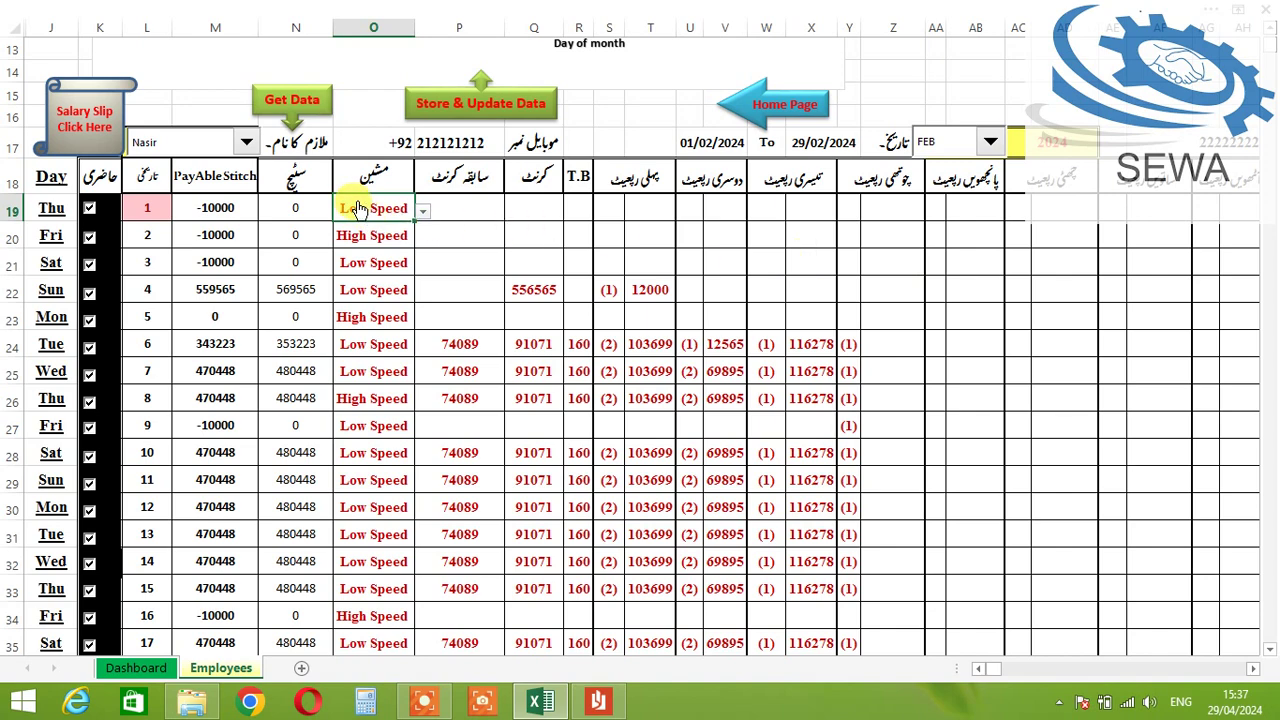
Step: Move along row 19 to the bonus columns and dismiss the protected-sheet warning
click(1245, 217)
key(Right)
key(Right)
key(Right)
key(Right)
key(Right)
key(Right)
key(Right)
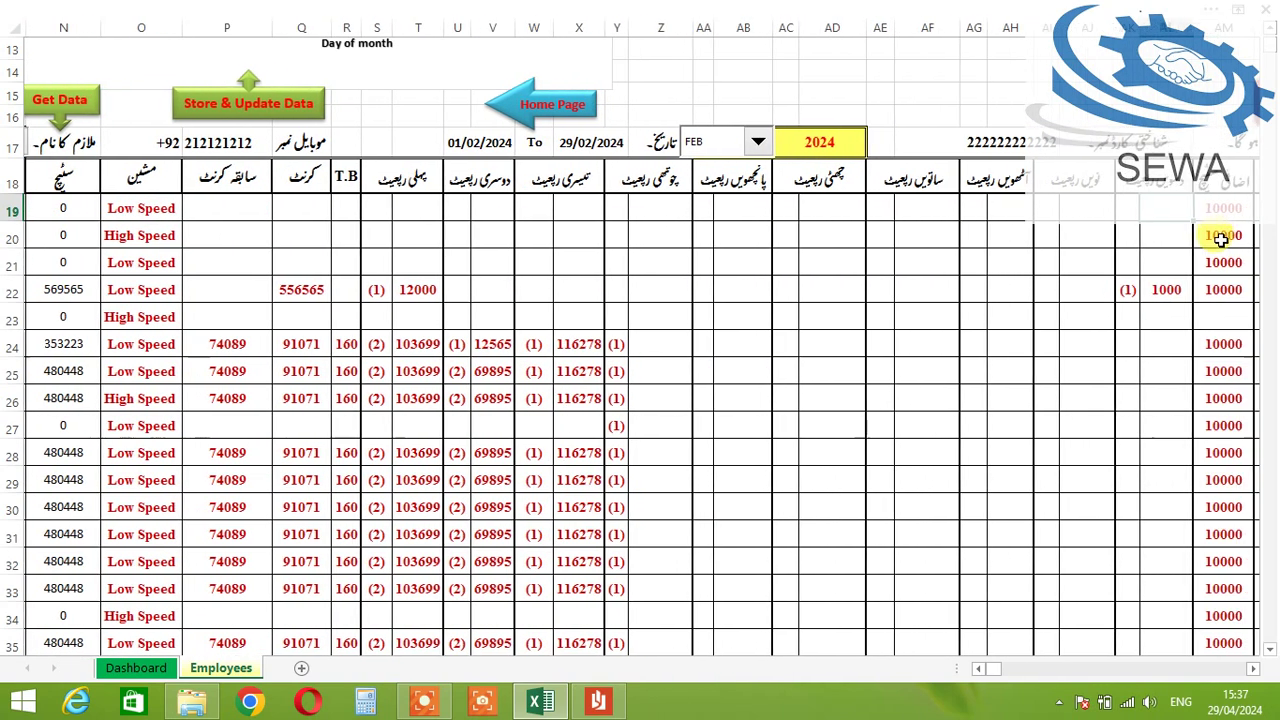
key(Right)
key(Right)
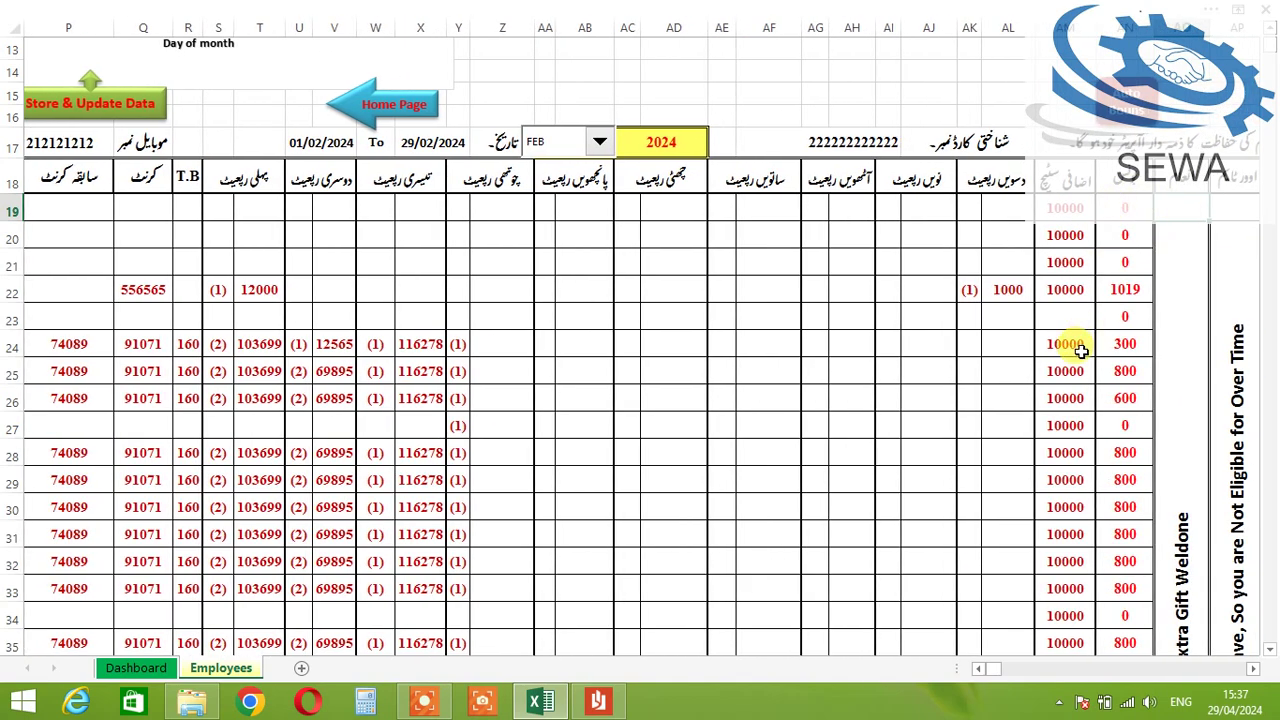
key(Right)
key(Right)
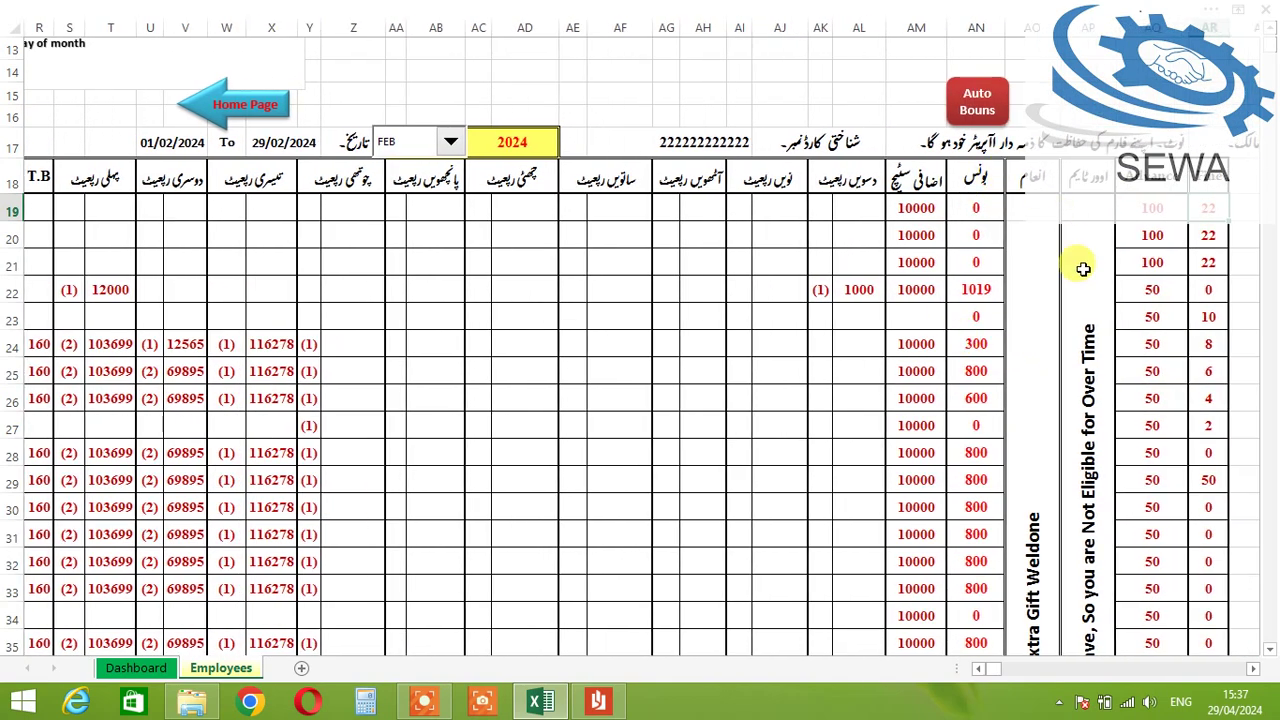
double_click(1031, 214)
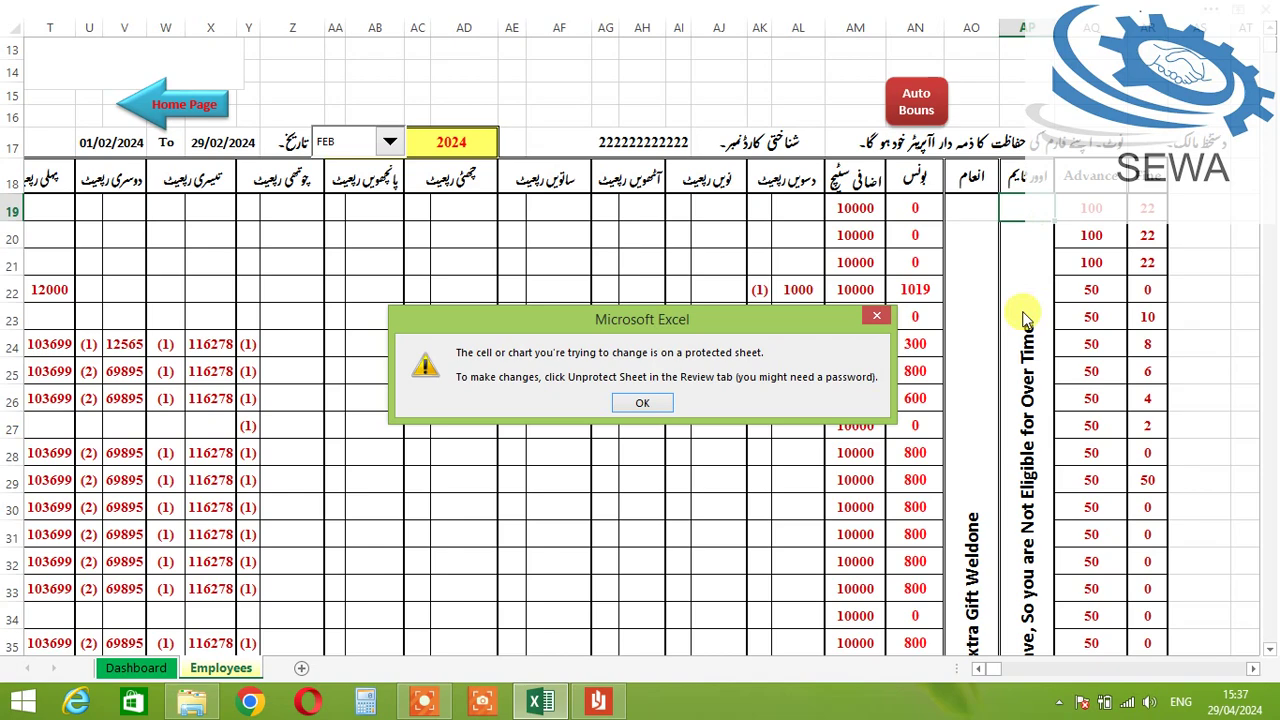
click(669, 402)
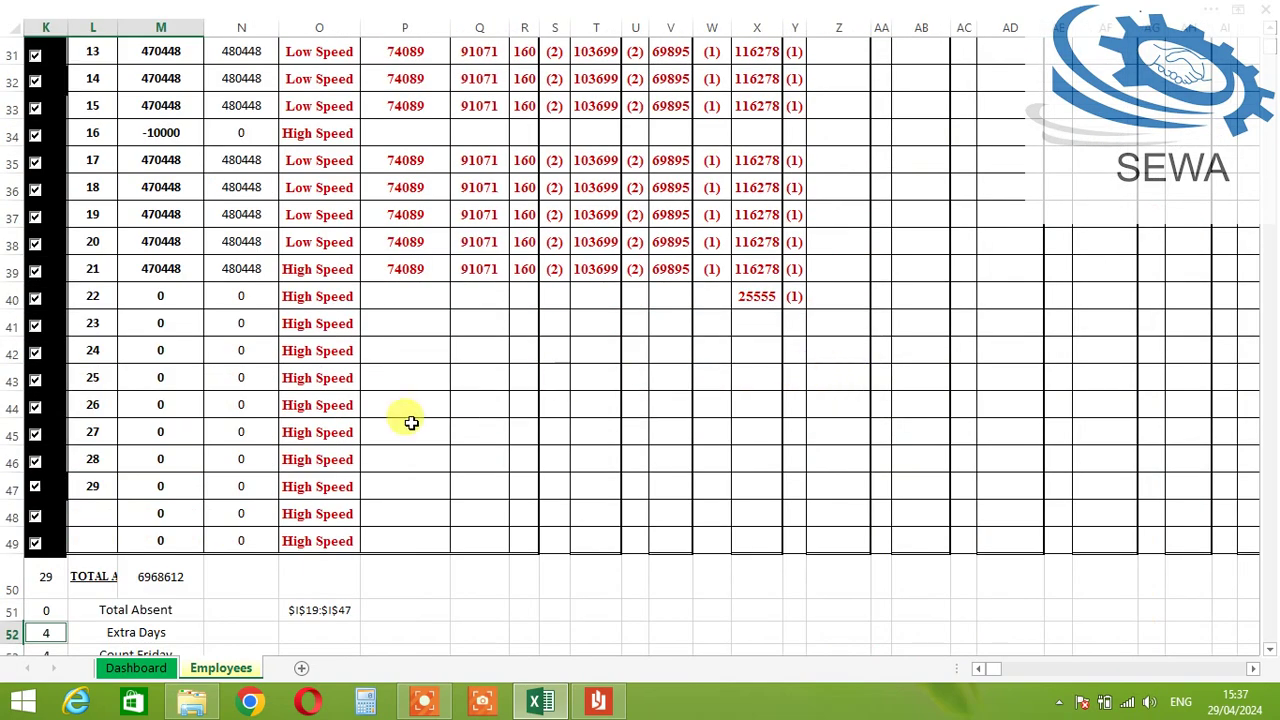
scroll(435, 424, up, 4)
scroll(436, 512, down, 4)
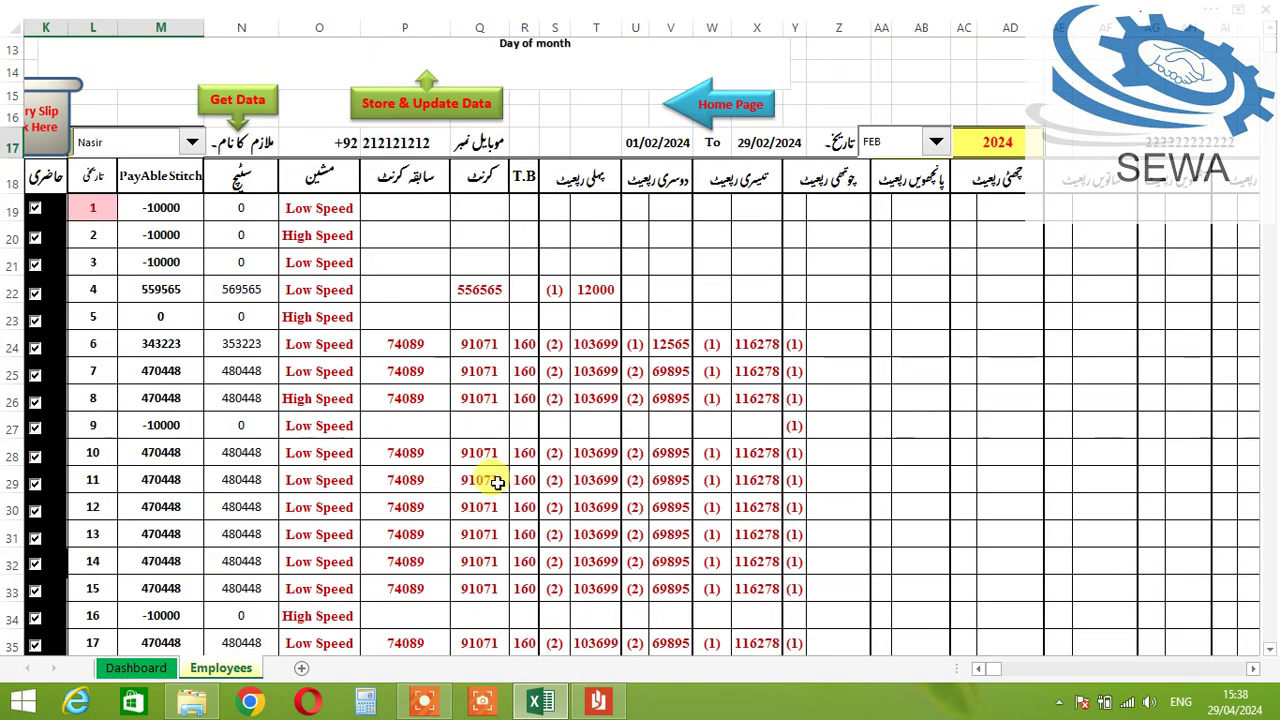
click(502, 478)
key(Left)
key(Left)
key(Left)
key(Left)
key(Left)
key(Left)
key(Left)
key(Left)
key(Left)
key(Left)
key(Left)
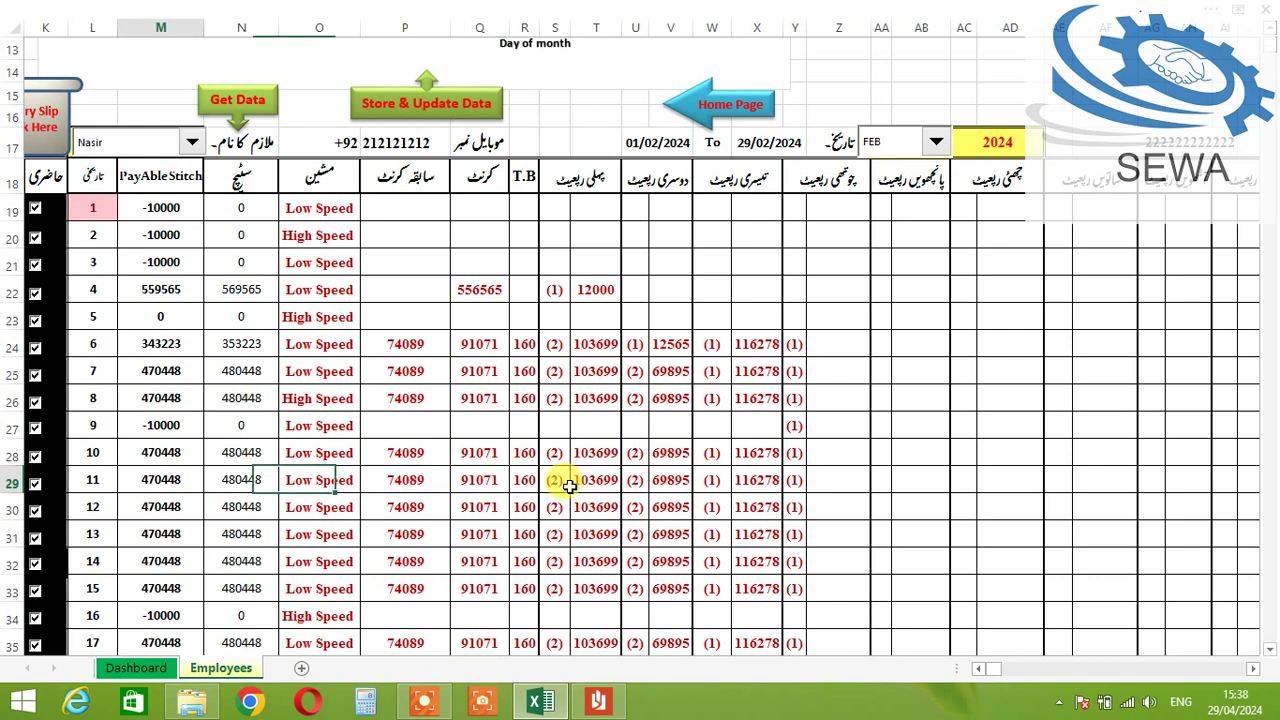
key(Right)
key(Right)
key(Right)
key(Right)
key(Right)
key(Right)
key(Right)
key(Right)
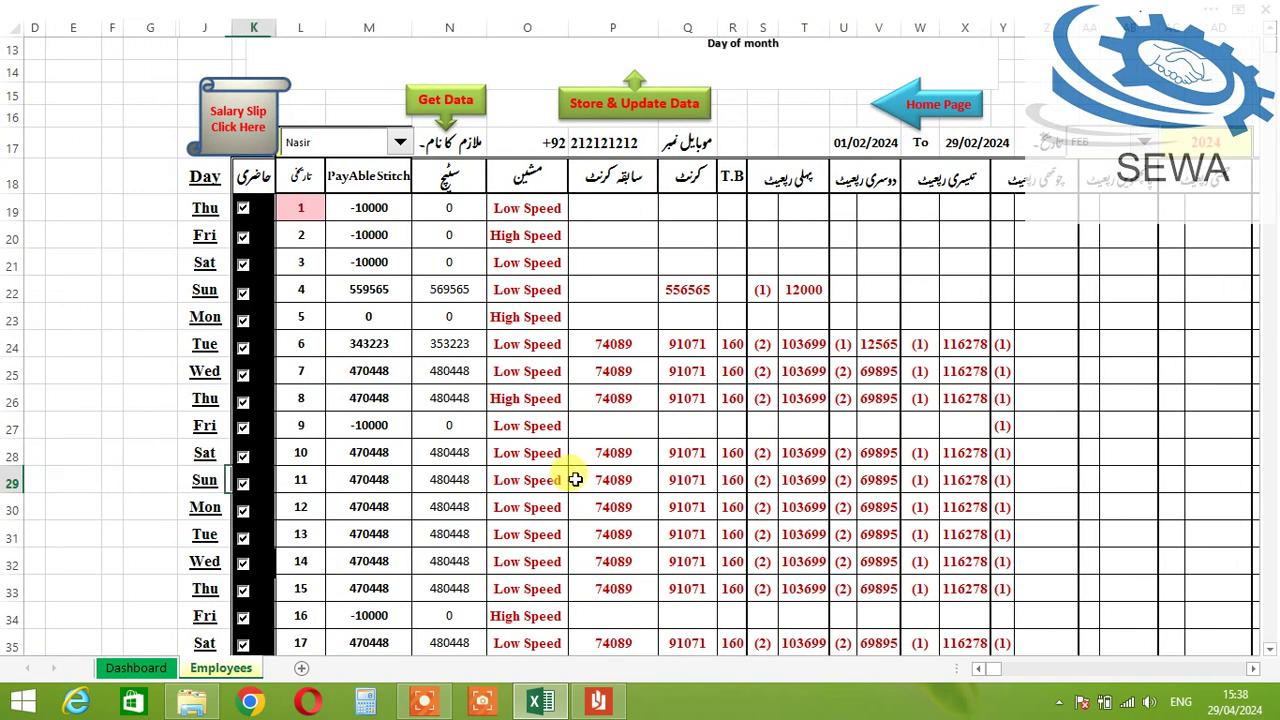
key(Right)
key(Right)
key(Right)
key(Right)
key(Right)
key(Right)
key(Right)
key(Right)
key(Right)
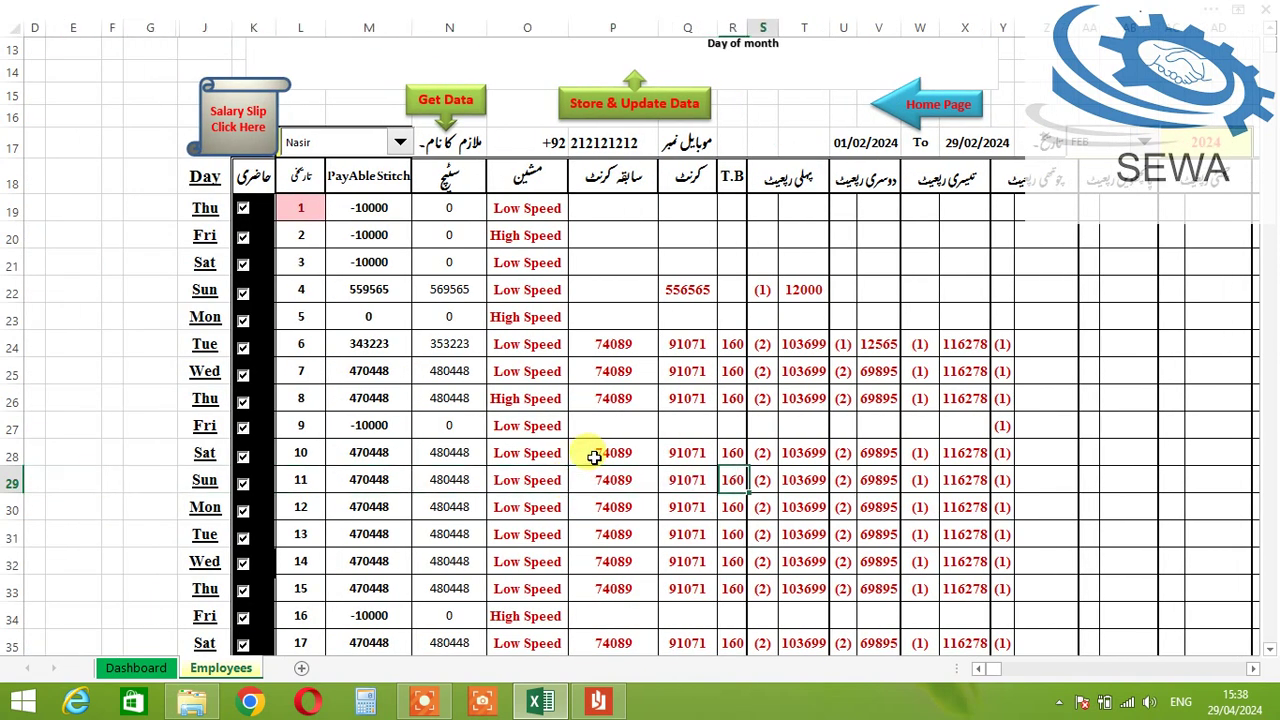
key(Right)
key(Right)
key(Right)
key(Right)
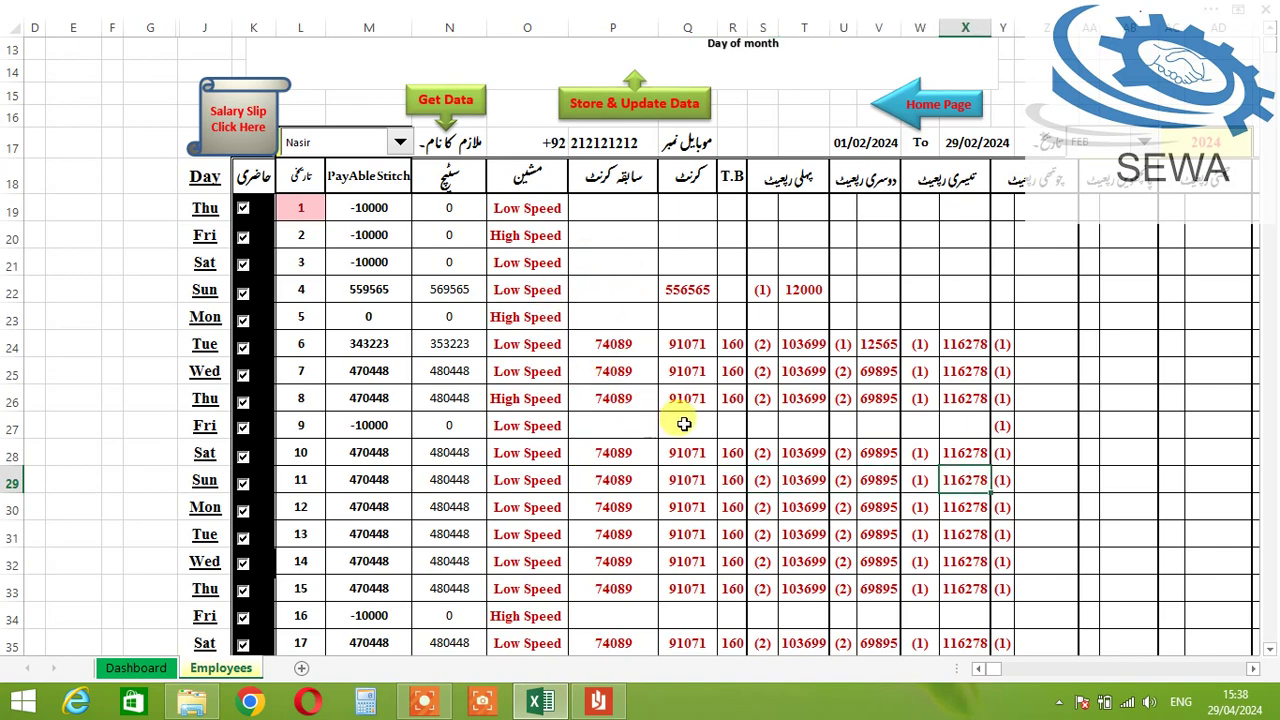
scroll(600, 356, down, 3)
scroll(592, 366, up, 3)
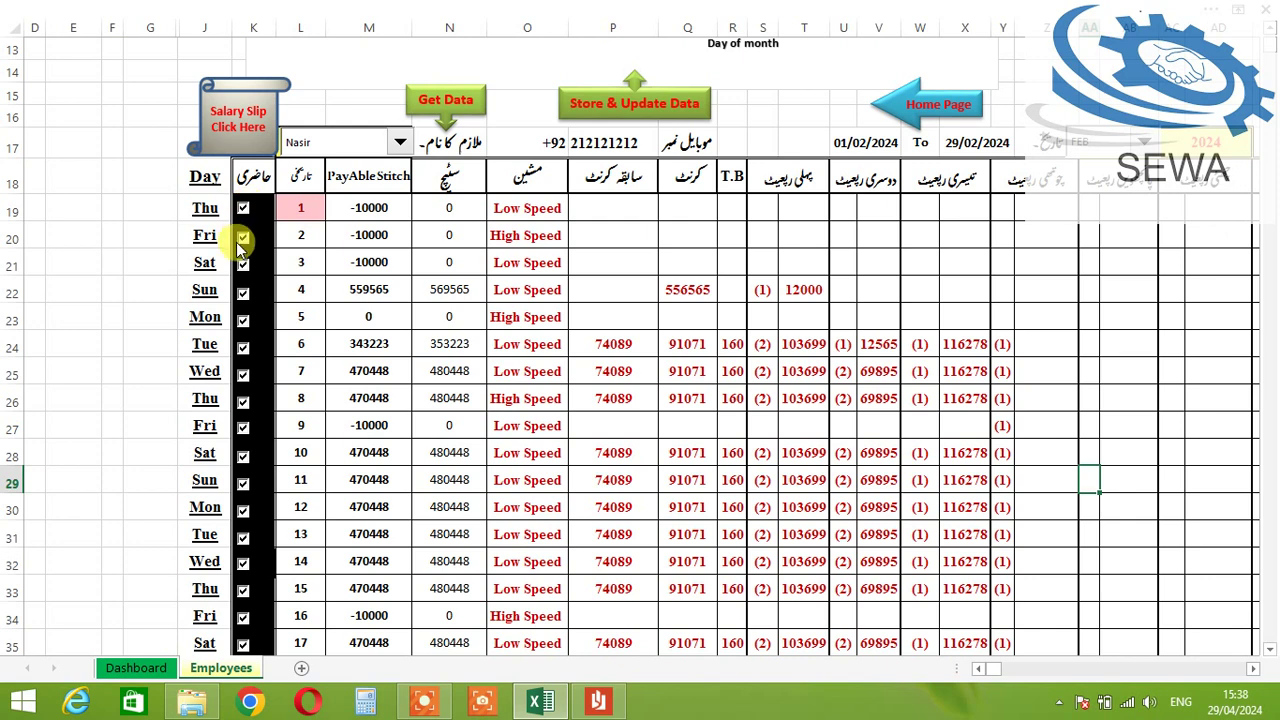
click(243, 238)
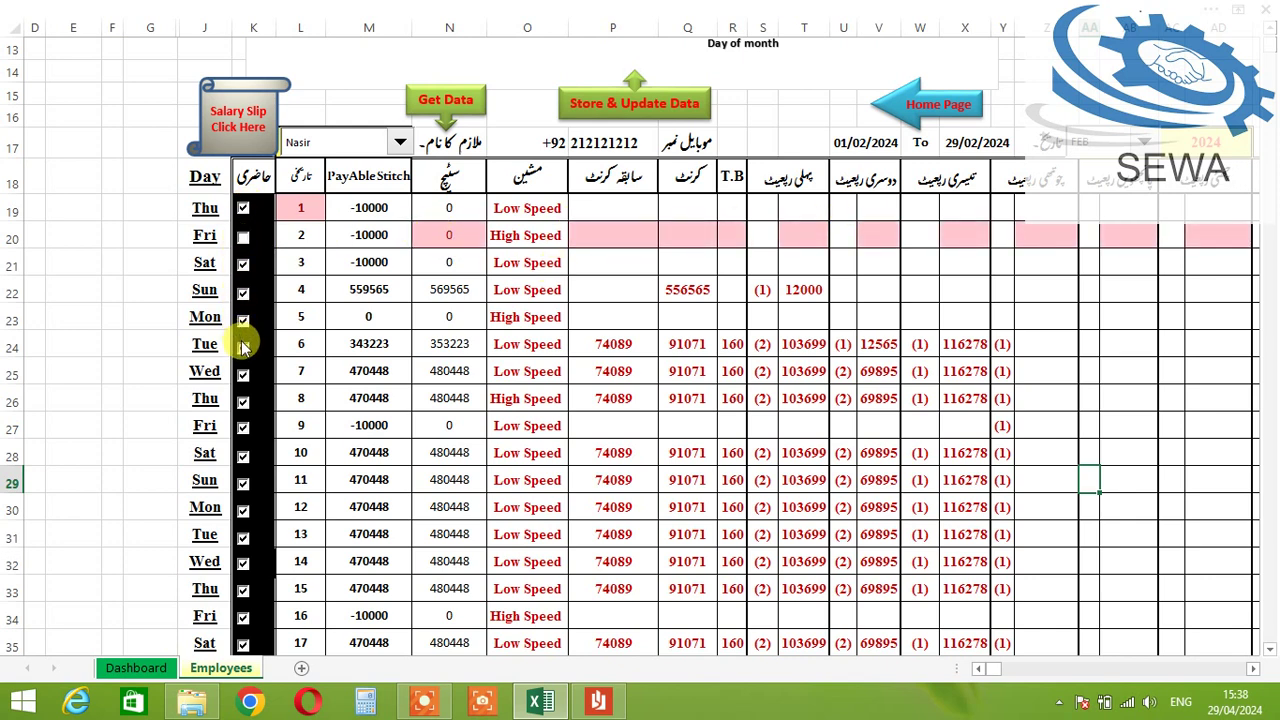
click(243, 428)
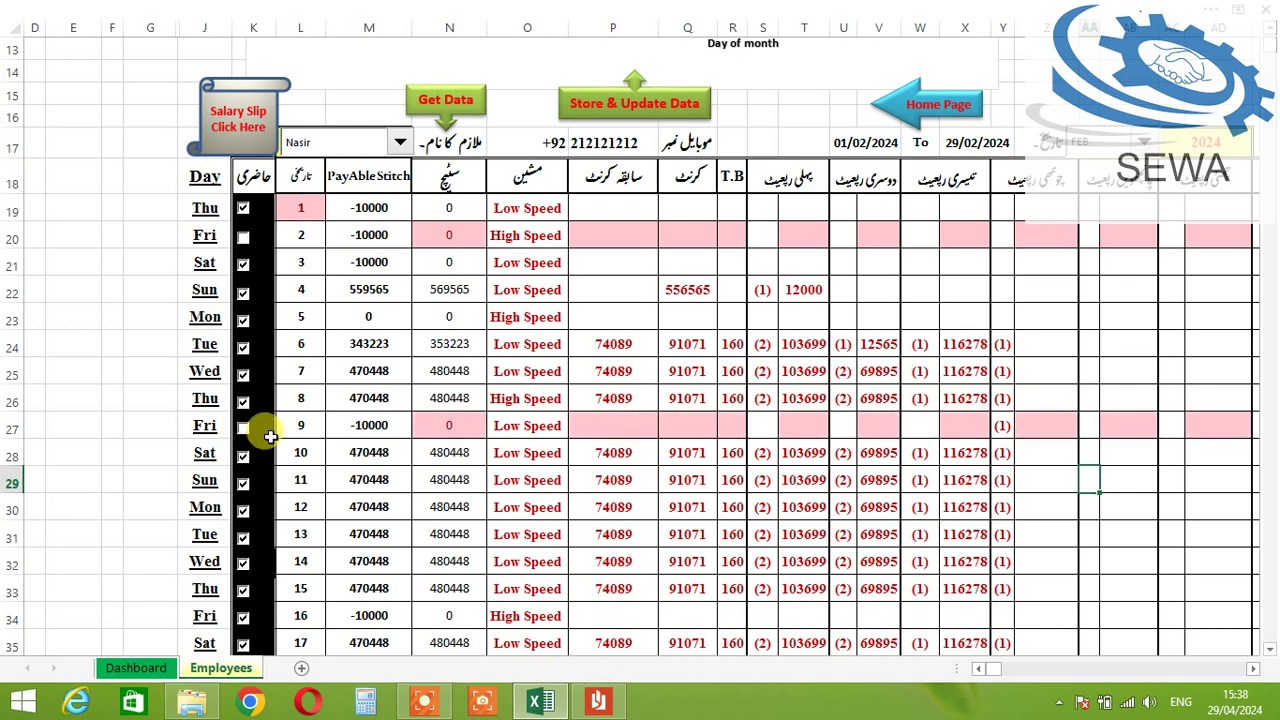
click(243, 428)
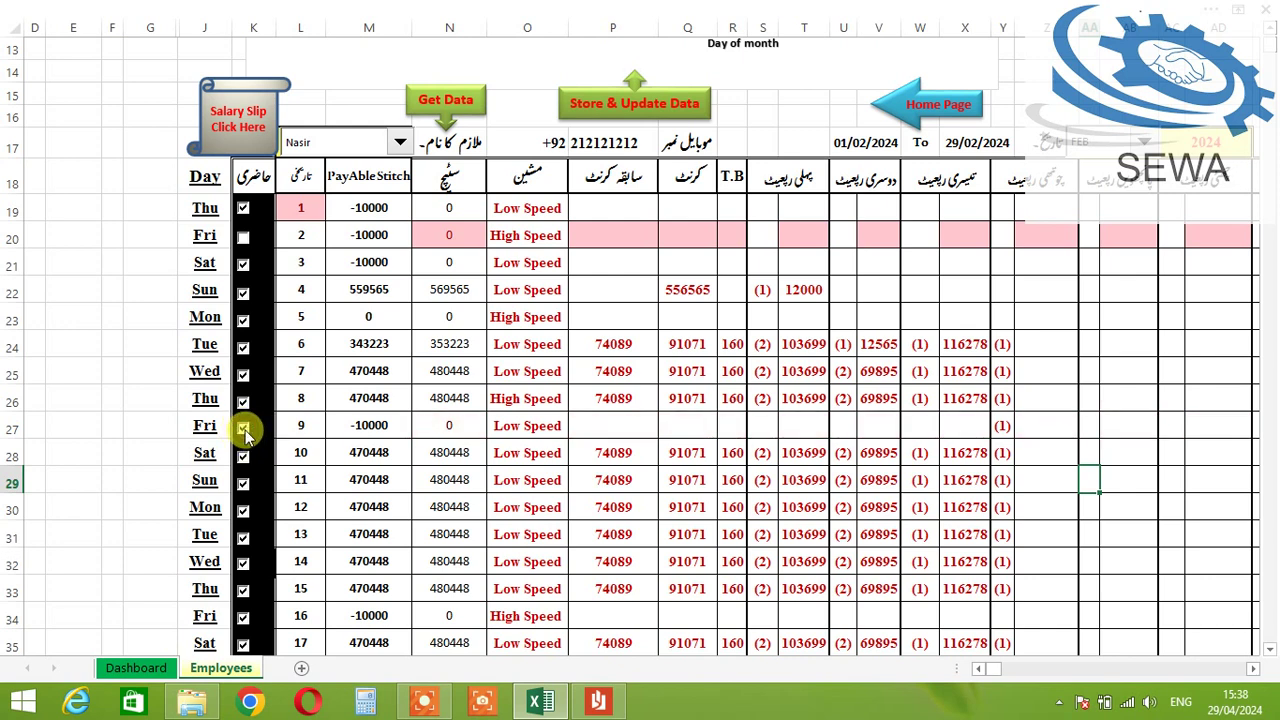
click(243, 428)
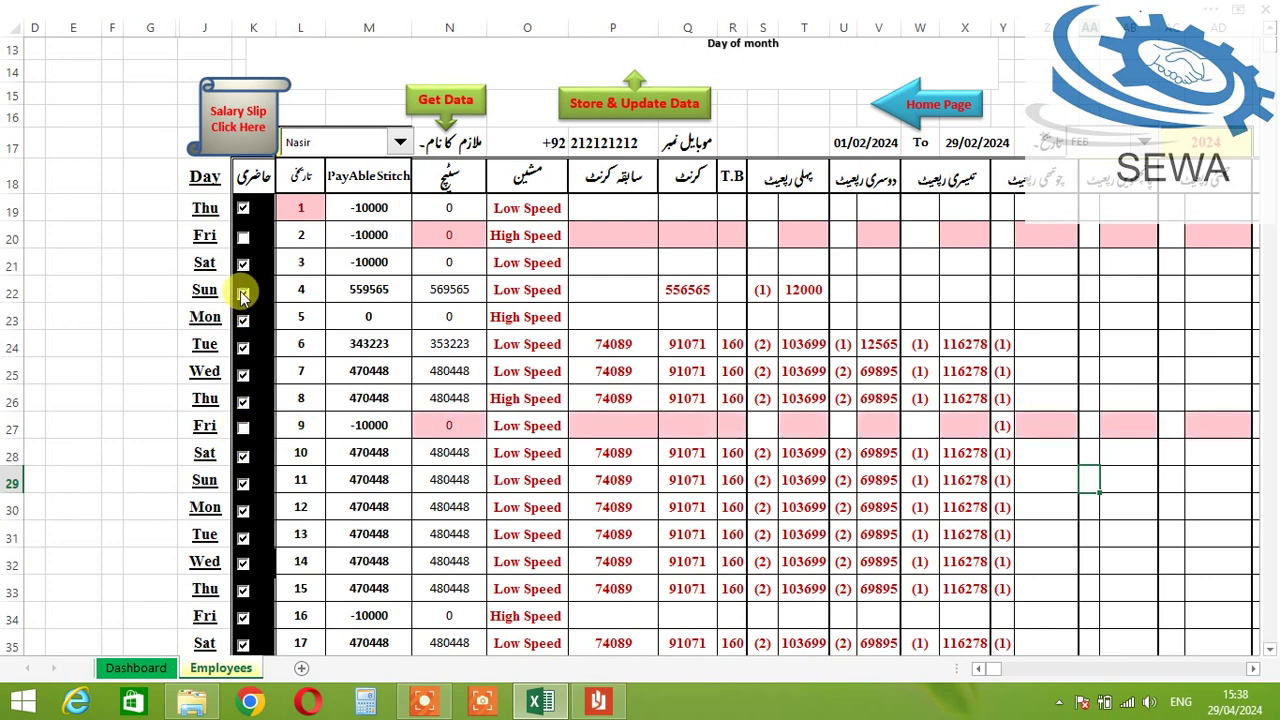
click(243, 290)
click(243, 316)
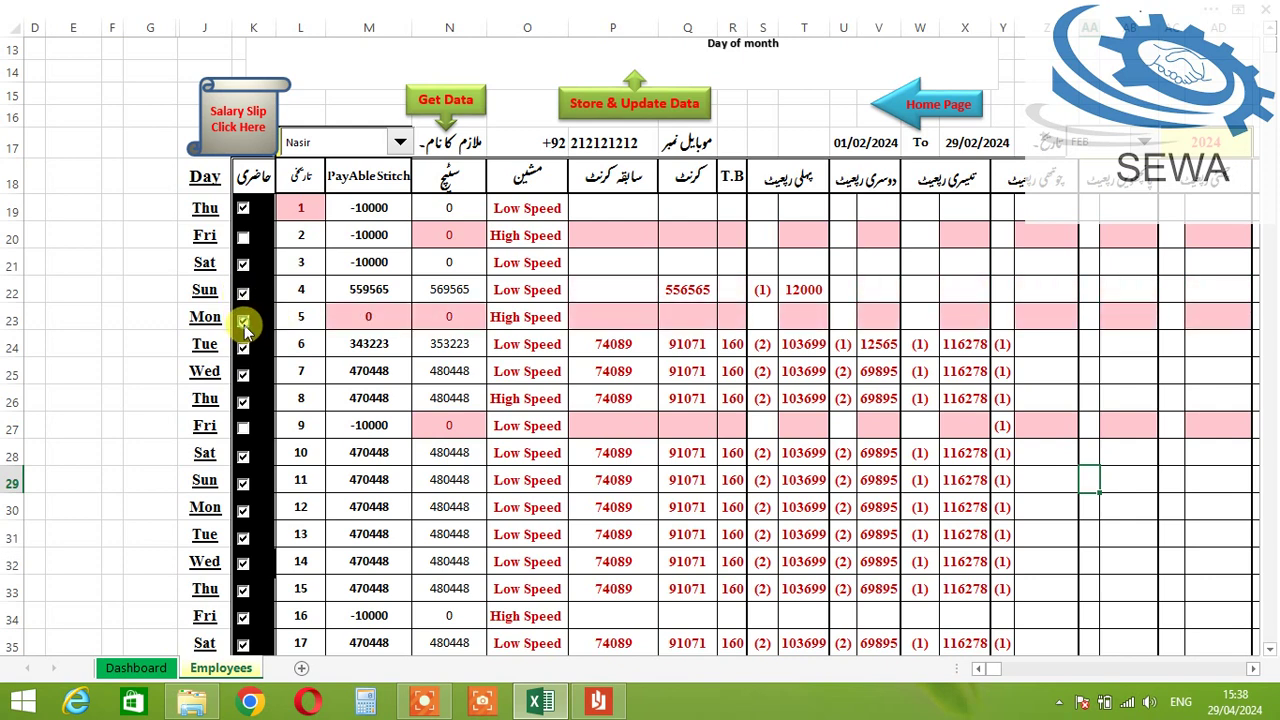
click(243, 321)
scroll(250, 340, down, 5)
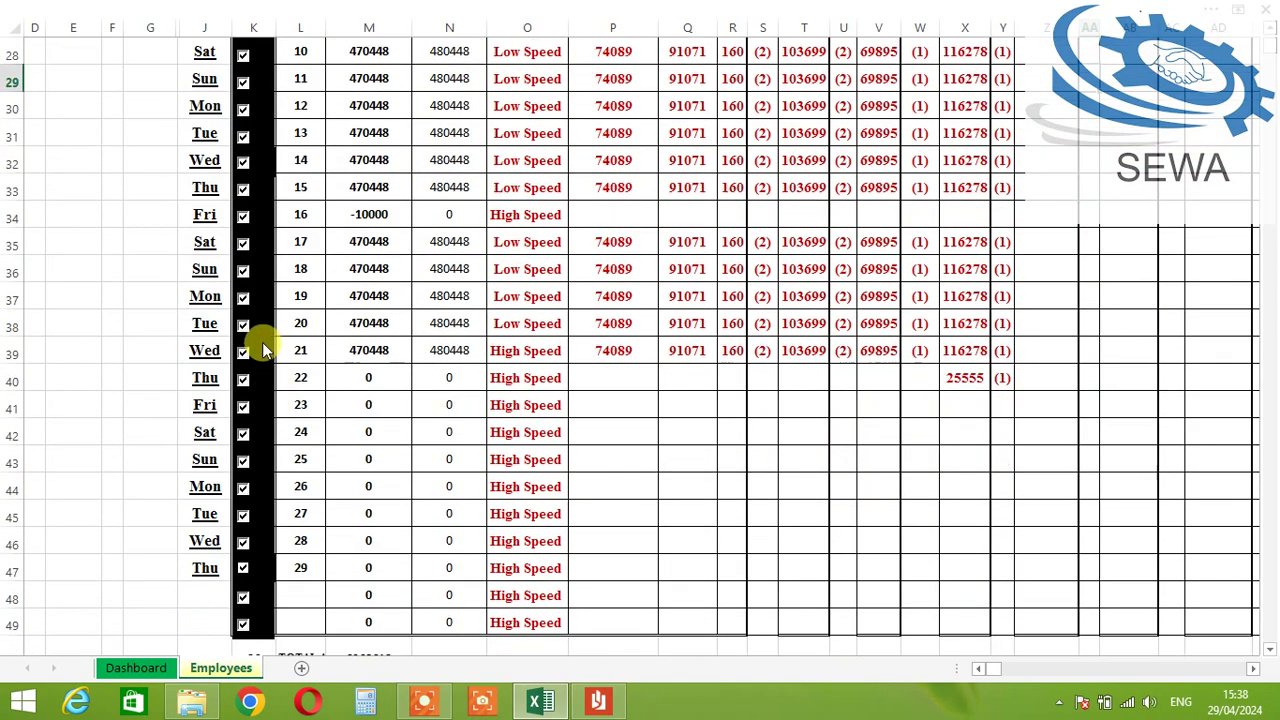
scroll(323, 380, down, 1)
scroll(586, 383, up, 4)
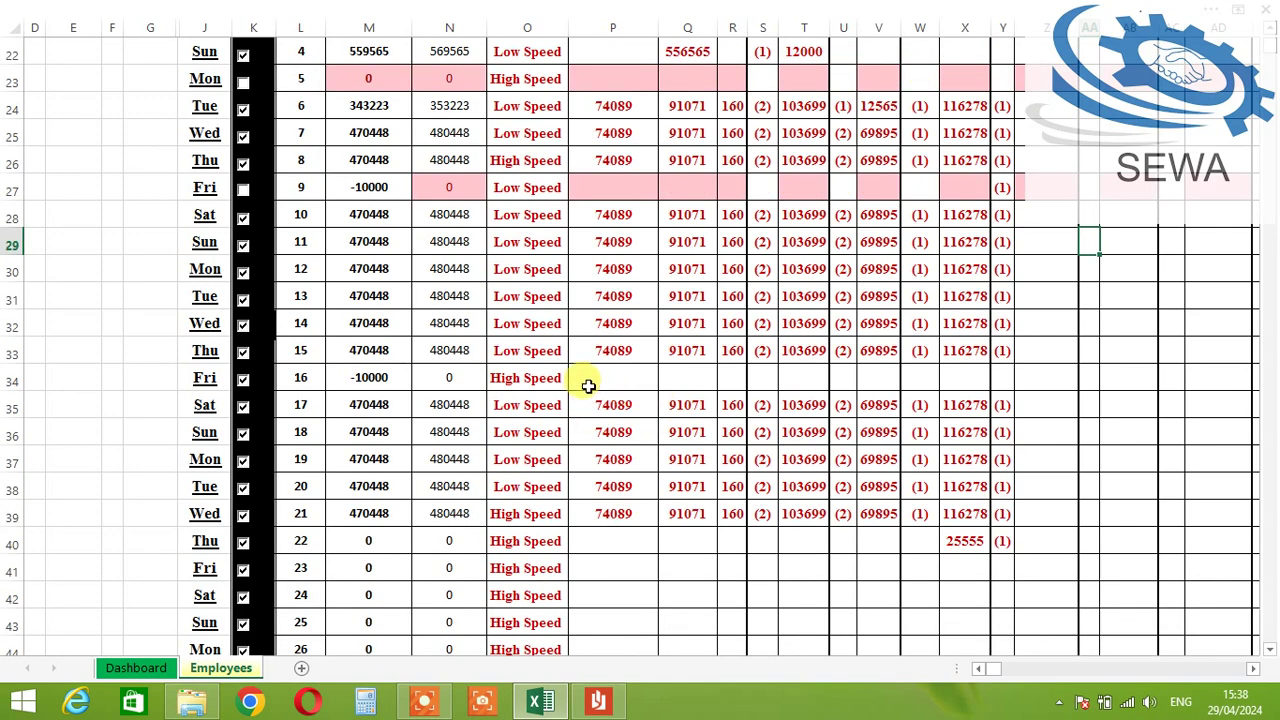
scroll(575, 262, up, 2)
Step: Enter day 3's figures: 600000, 120000, 2, 2, 65666, 2 and 6565688
click(625, 232)
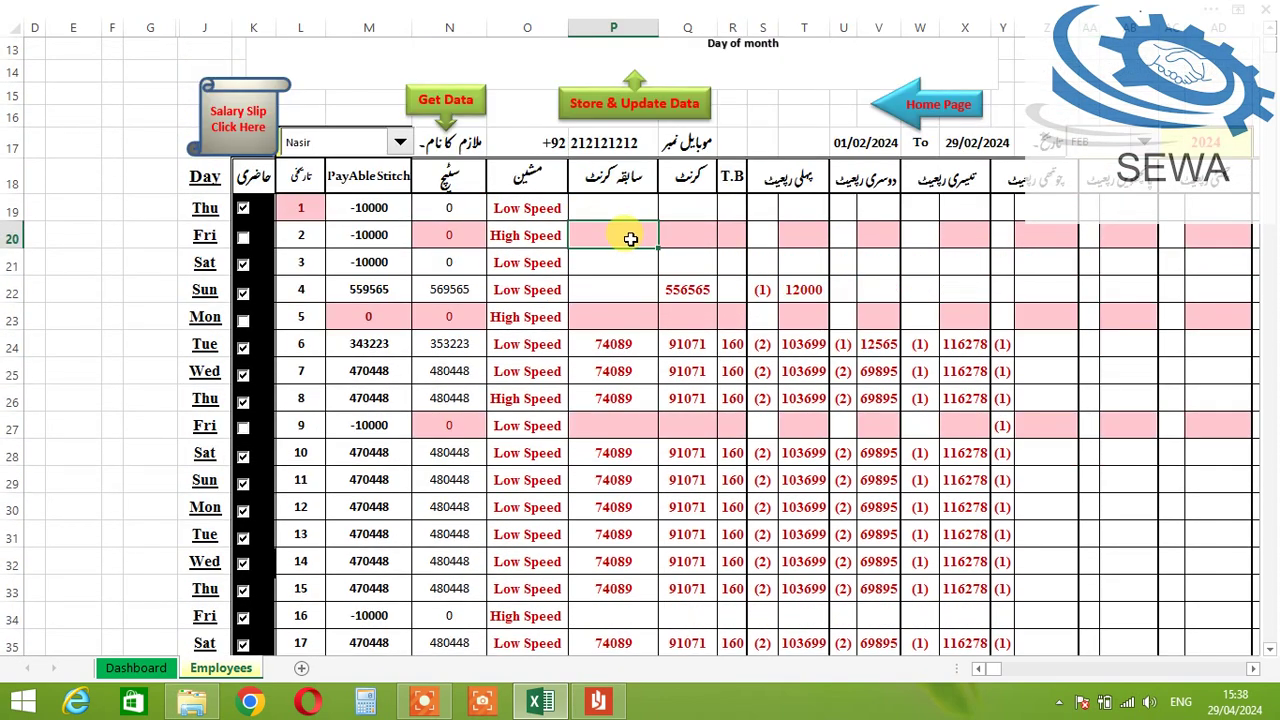
key(Return)
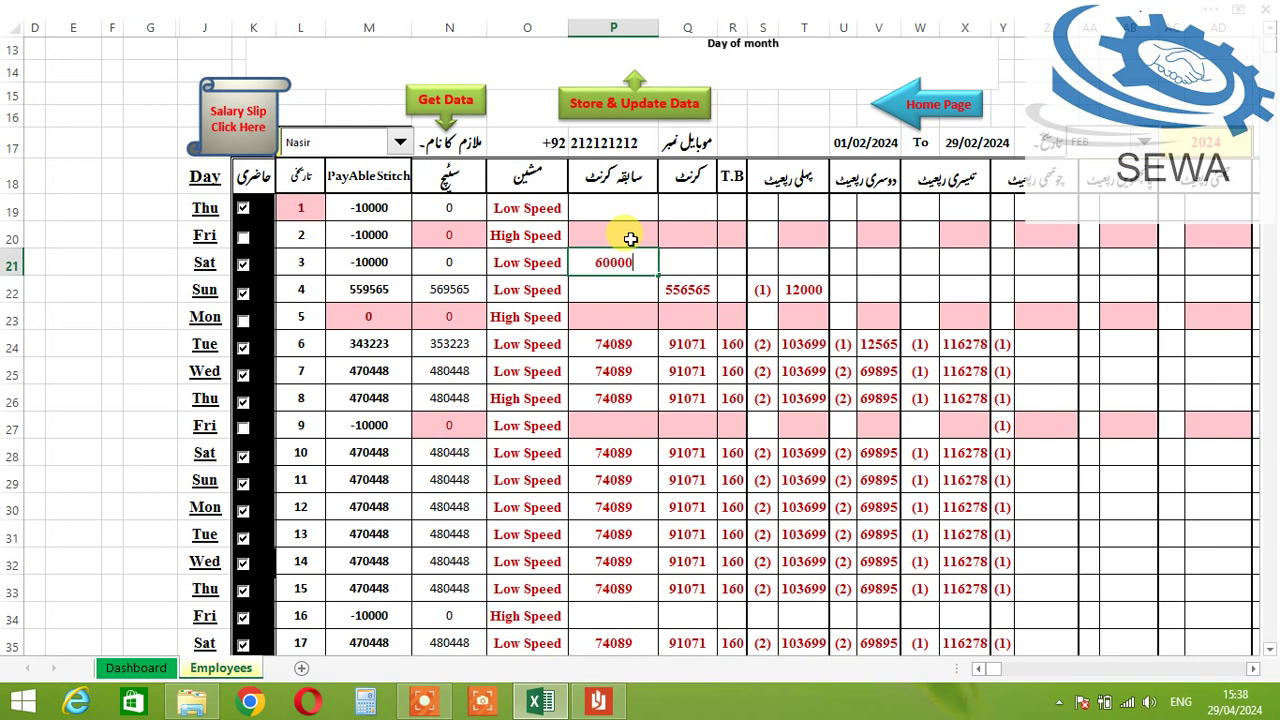
key(Tab)
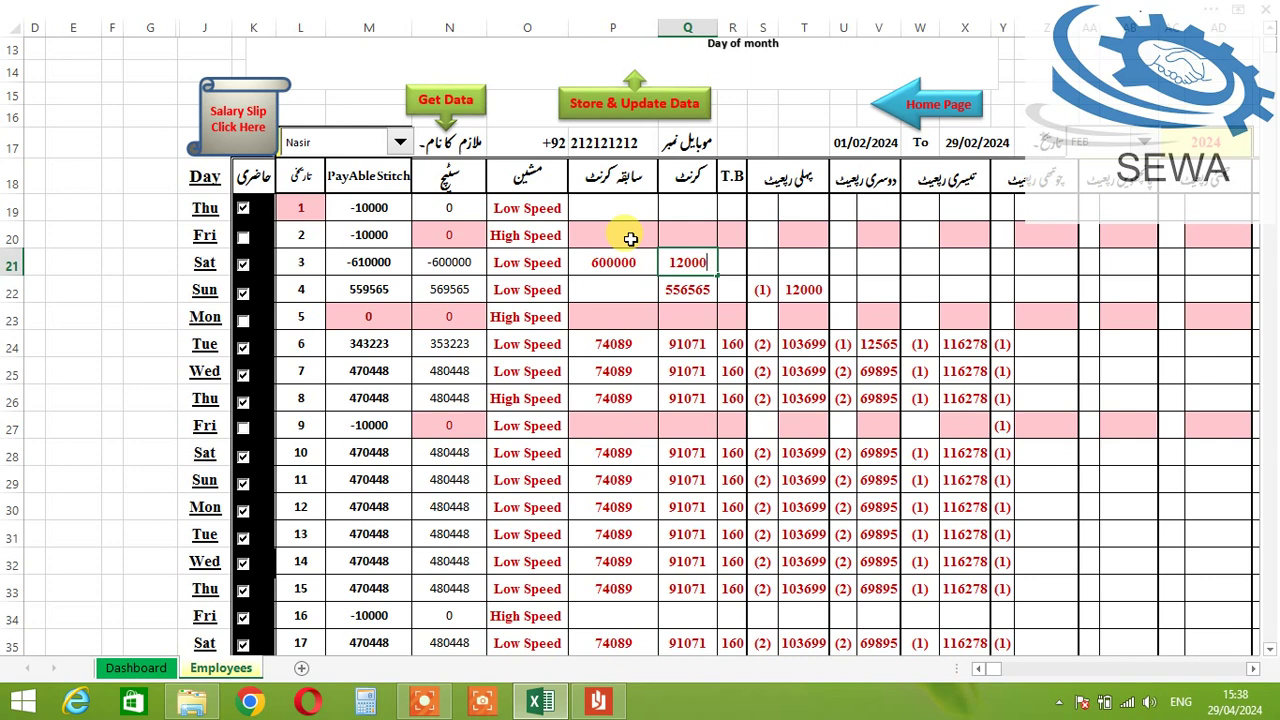
key(Tab)
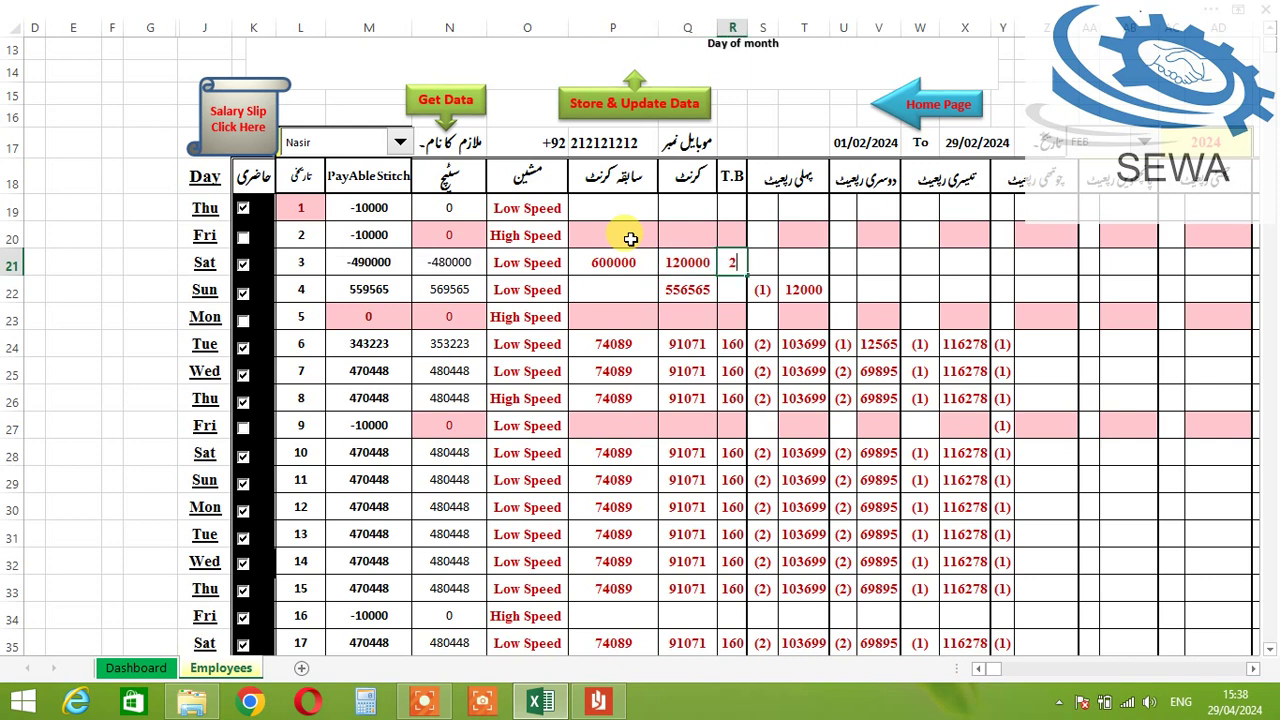
key(Tab)
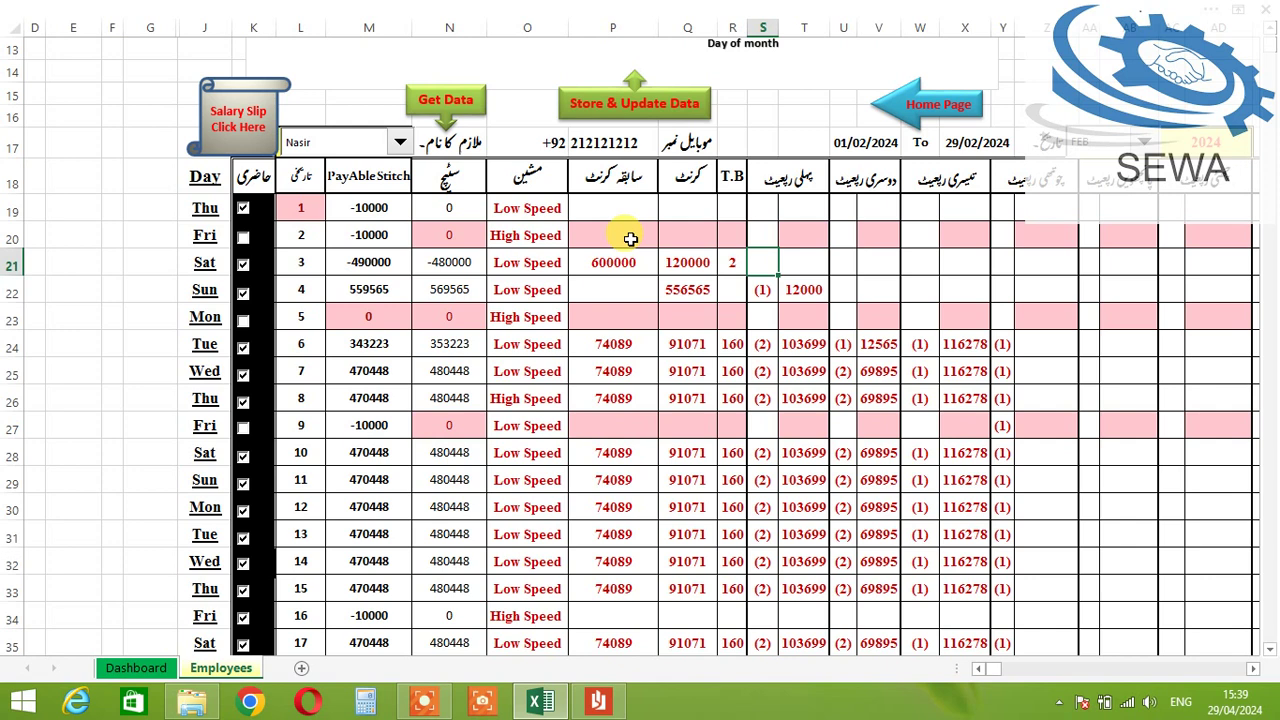
key(Tab)
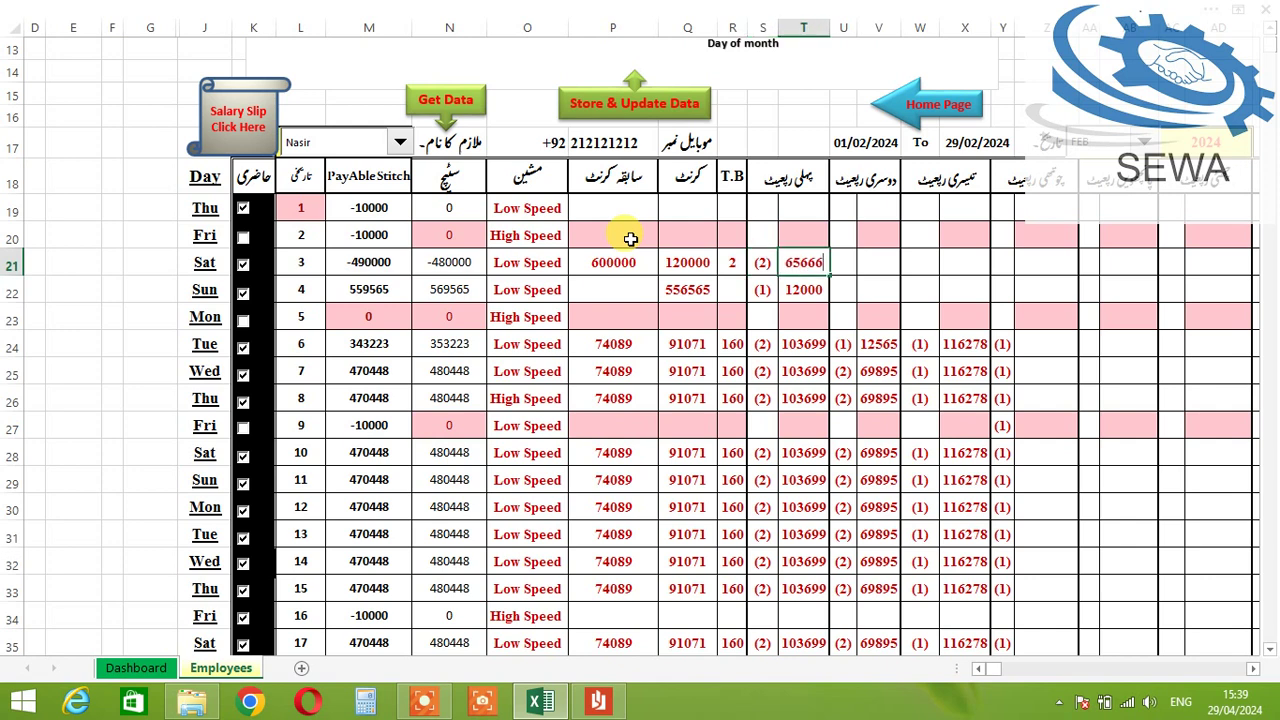
key(Tab)
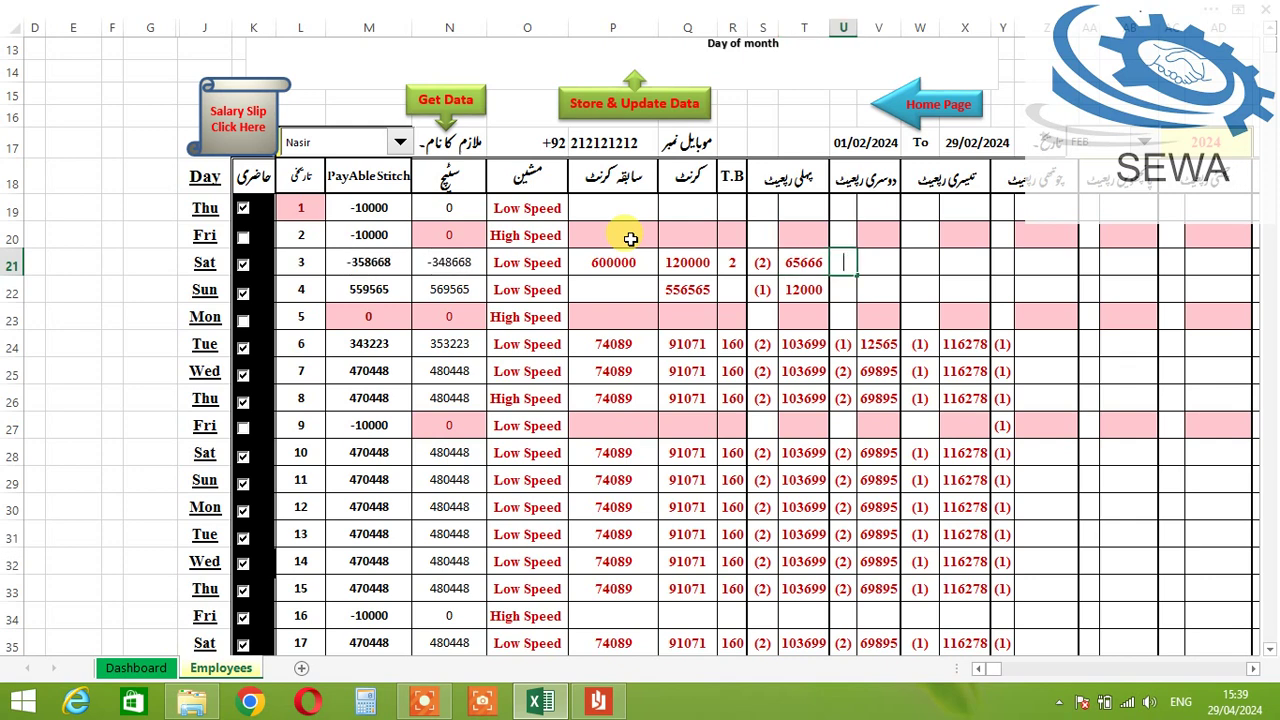
text(2)
key(Tab)
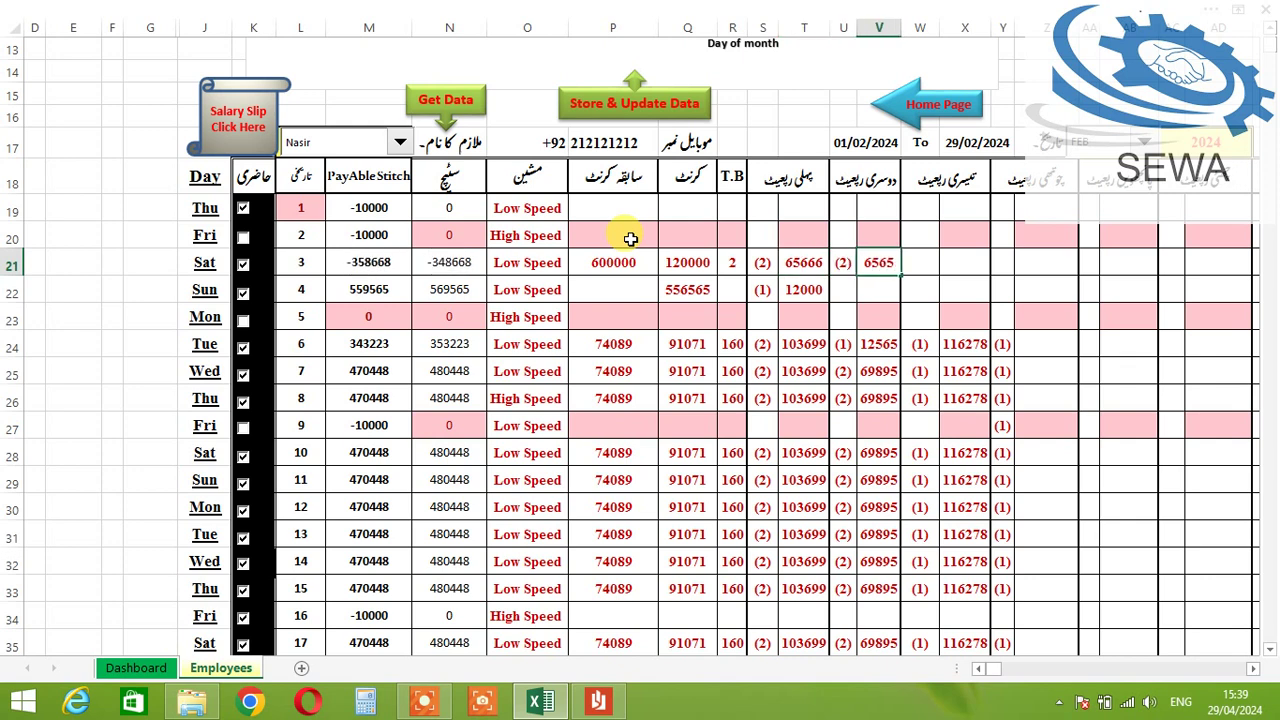
key(Tab)
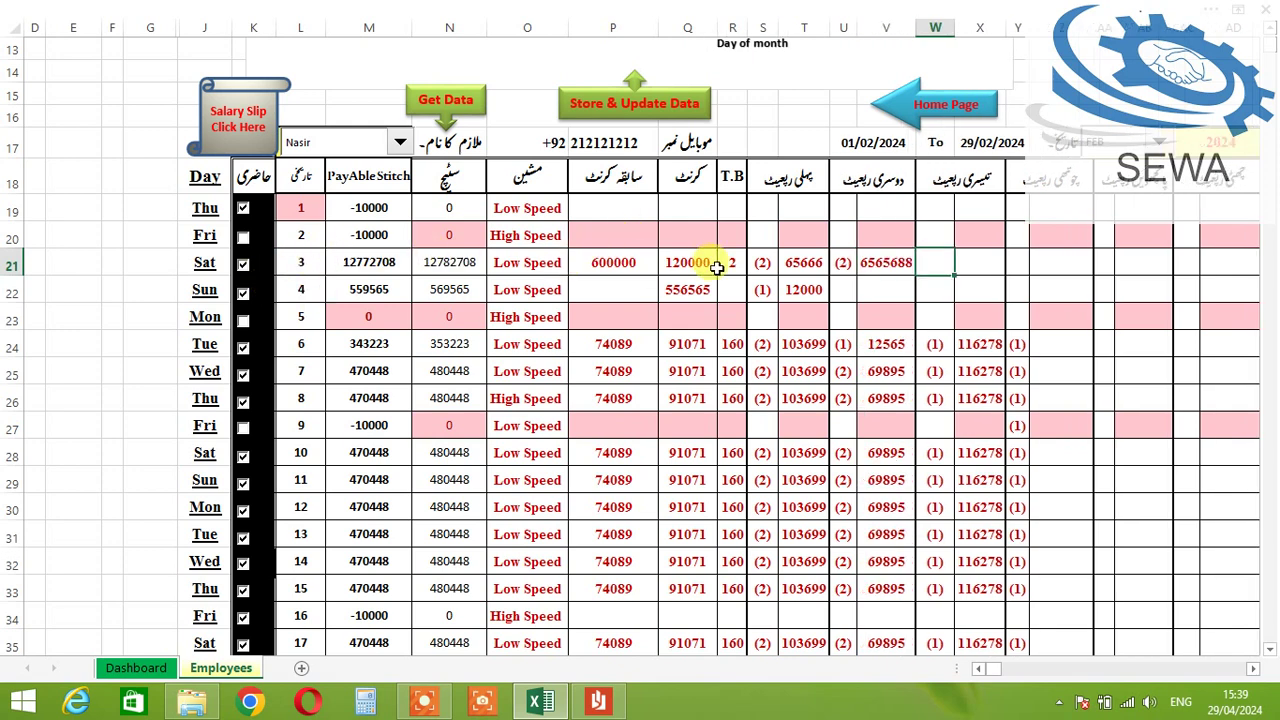
Step: Enter 5000 as day 3's extra stitch
click(1002, 265)
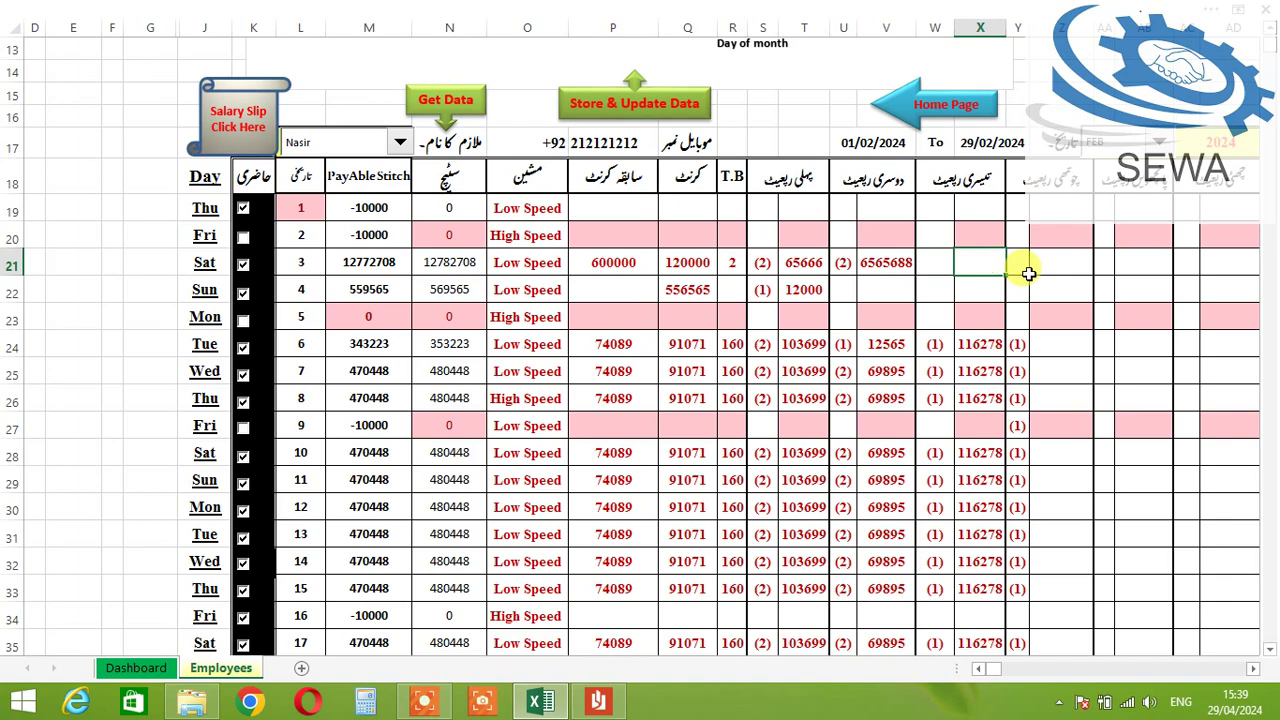
click(1063, 264)
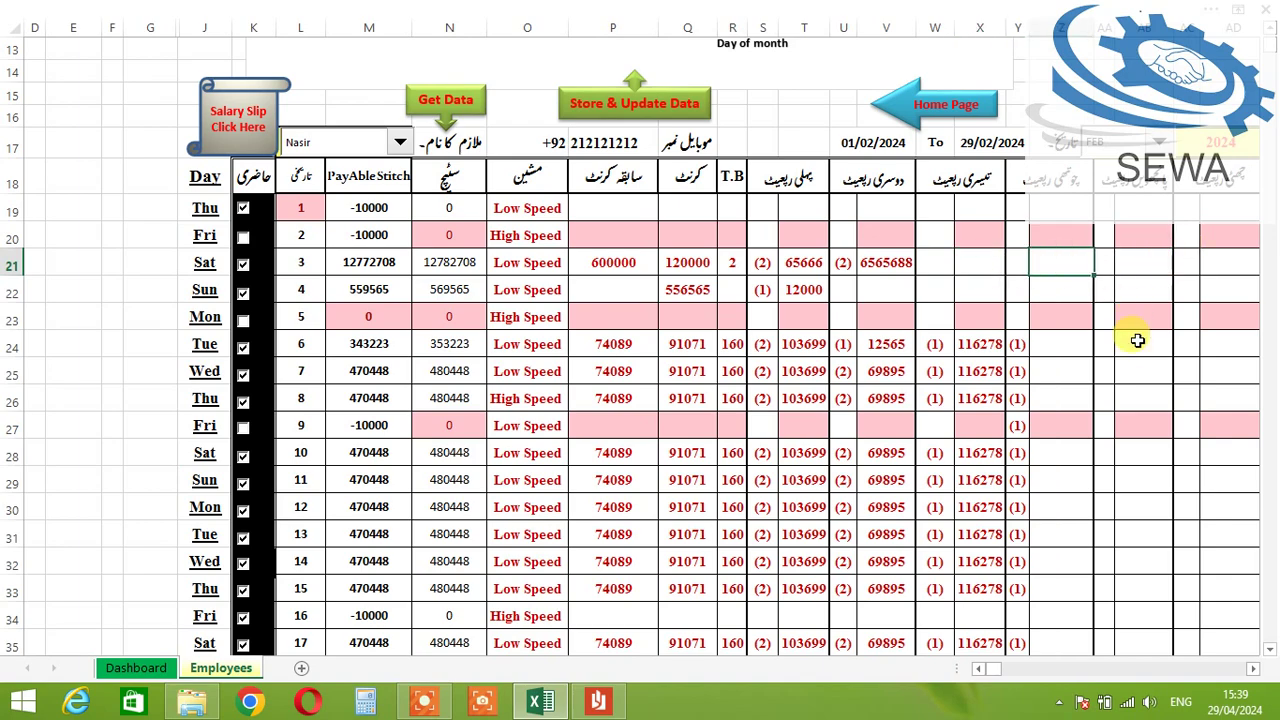
click(1254, 669)
drag(1256, 672, 1256, 672)
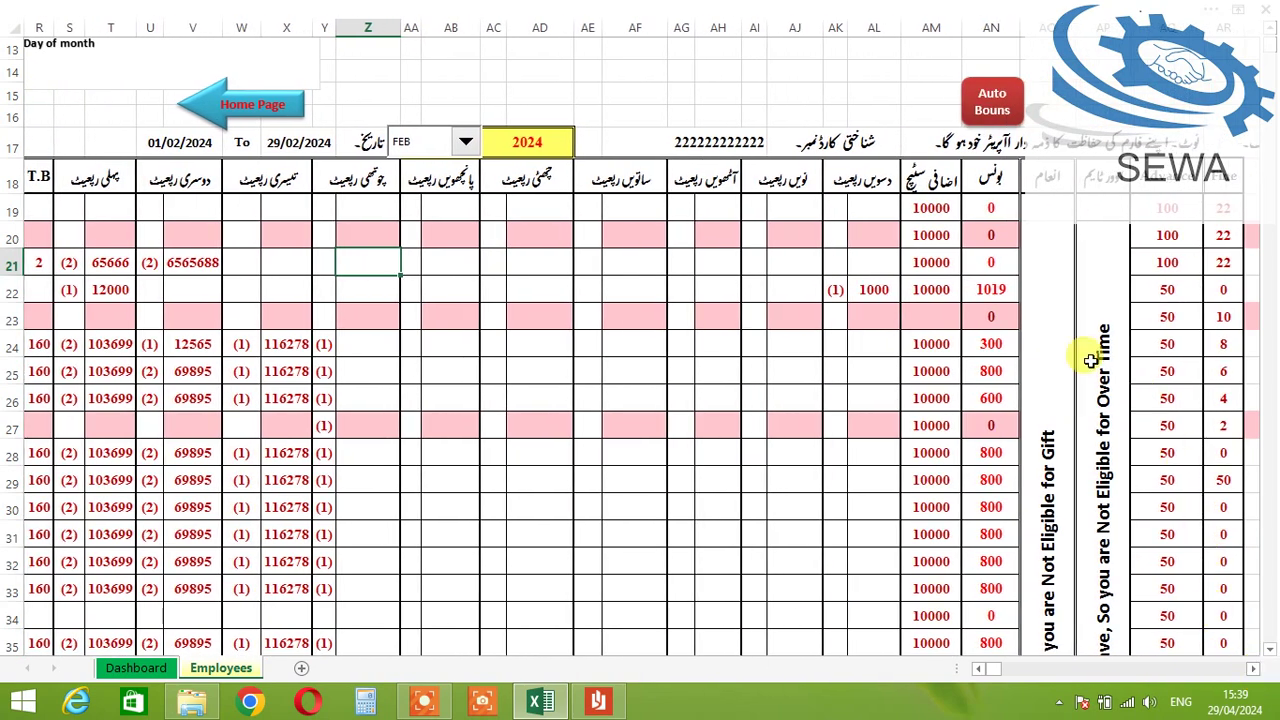
click(936, 261)
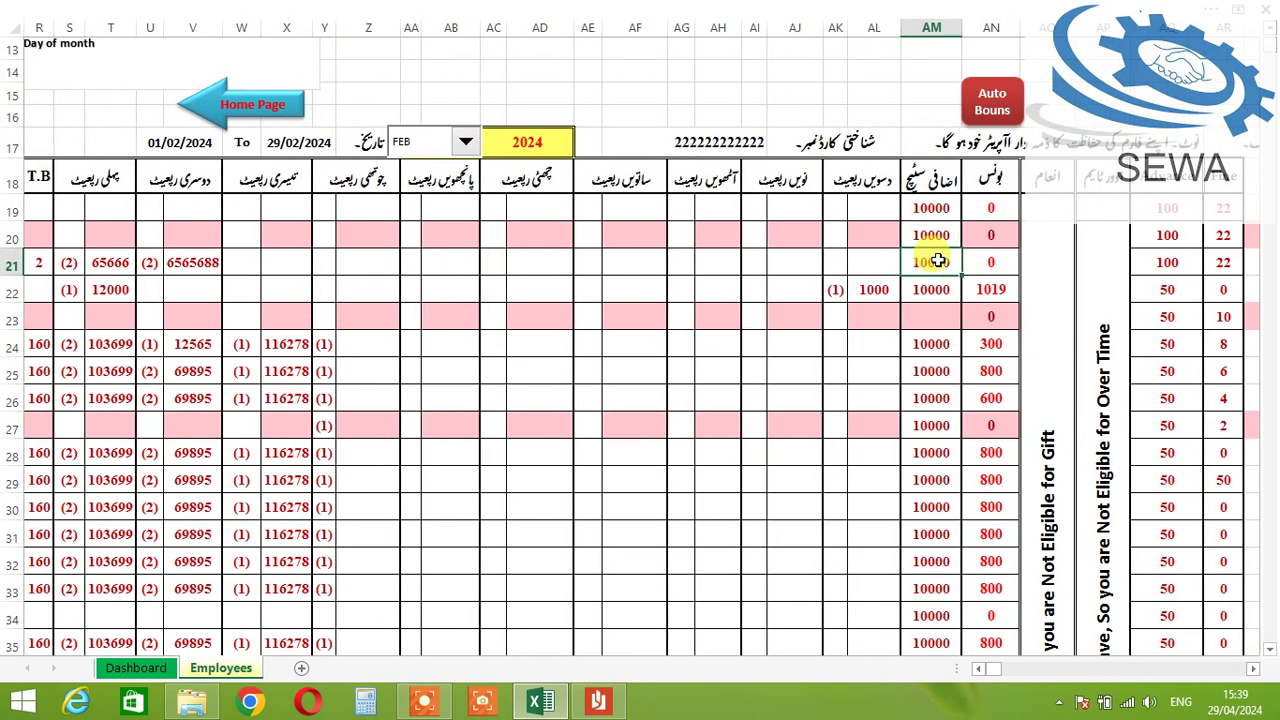
text(5000)
key(Tab)
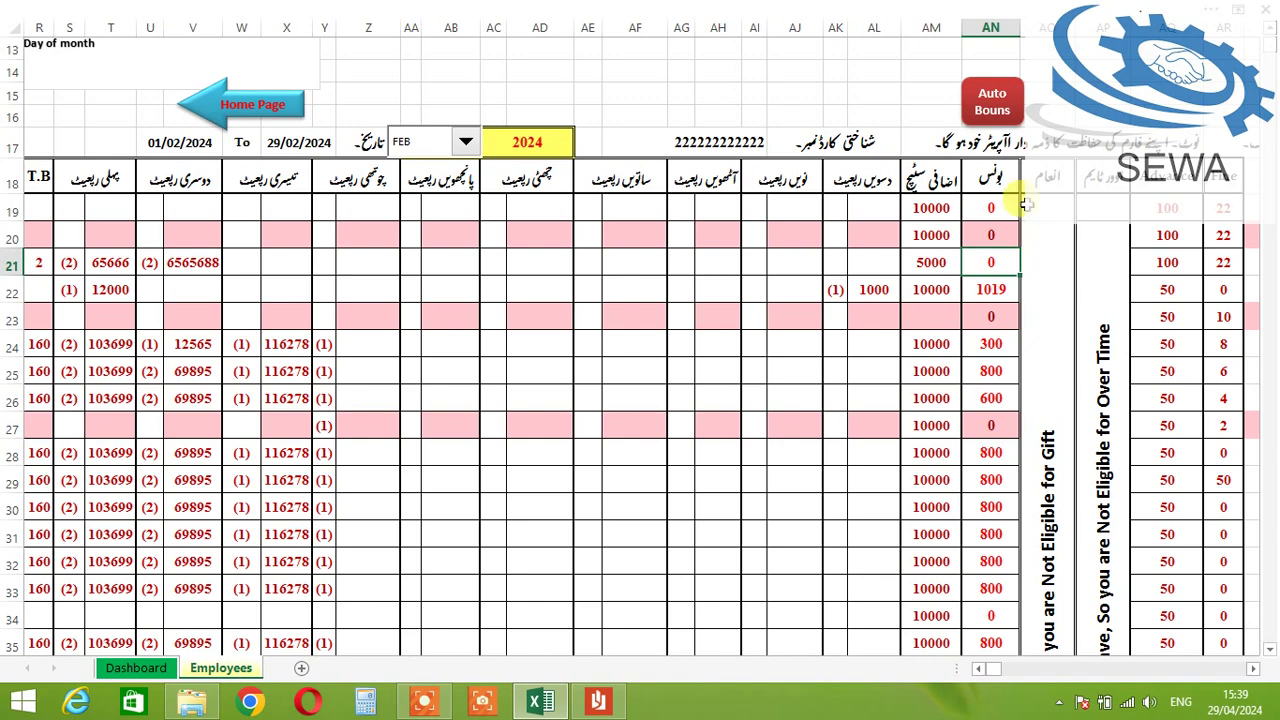
Step: Auto-calculate the bonuses, then change day 3's bonus from 25455 to 2560
click(997, 103)
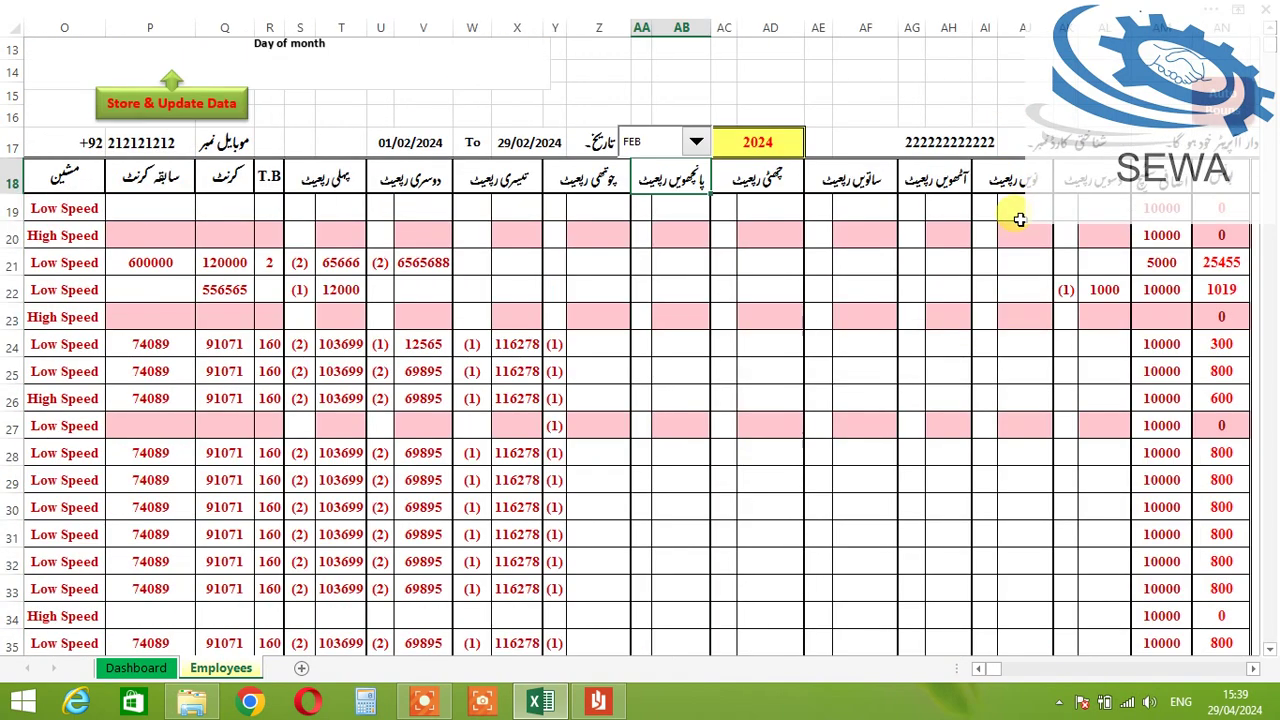
click(1254, 669)
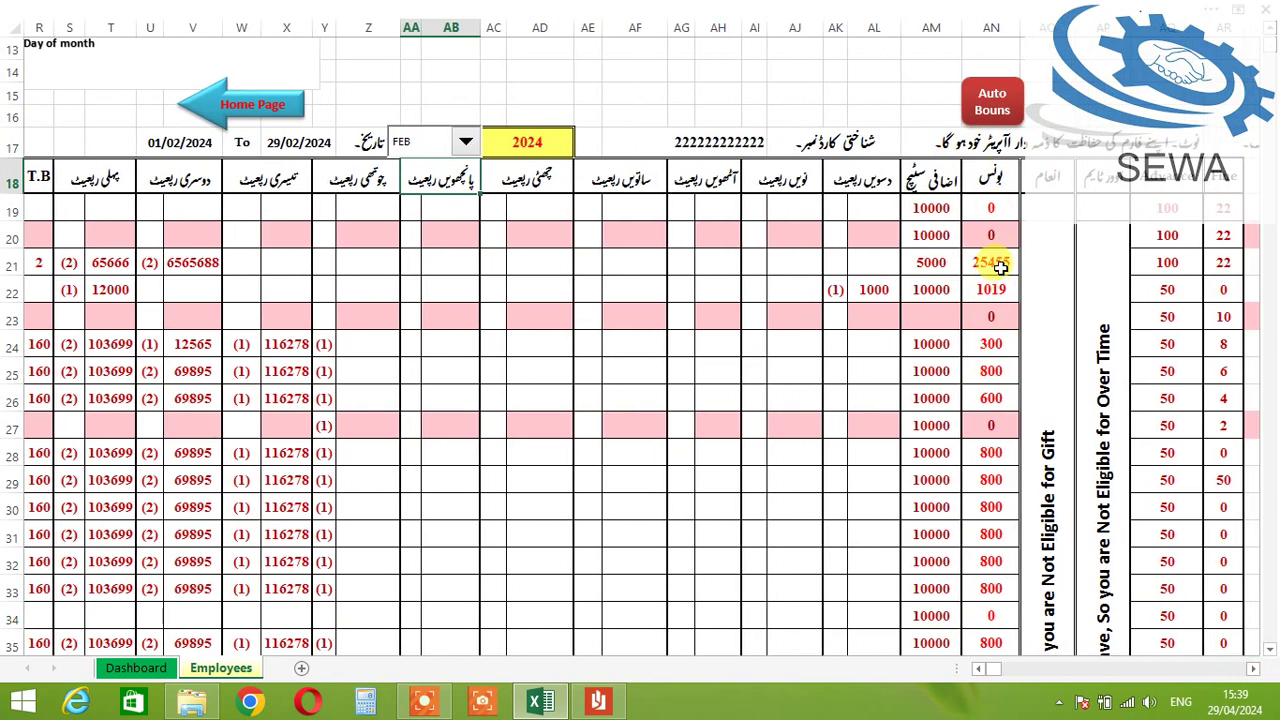
click(1000, 266)
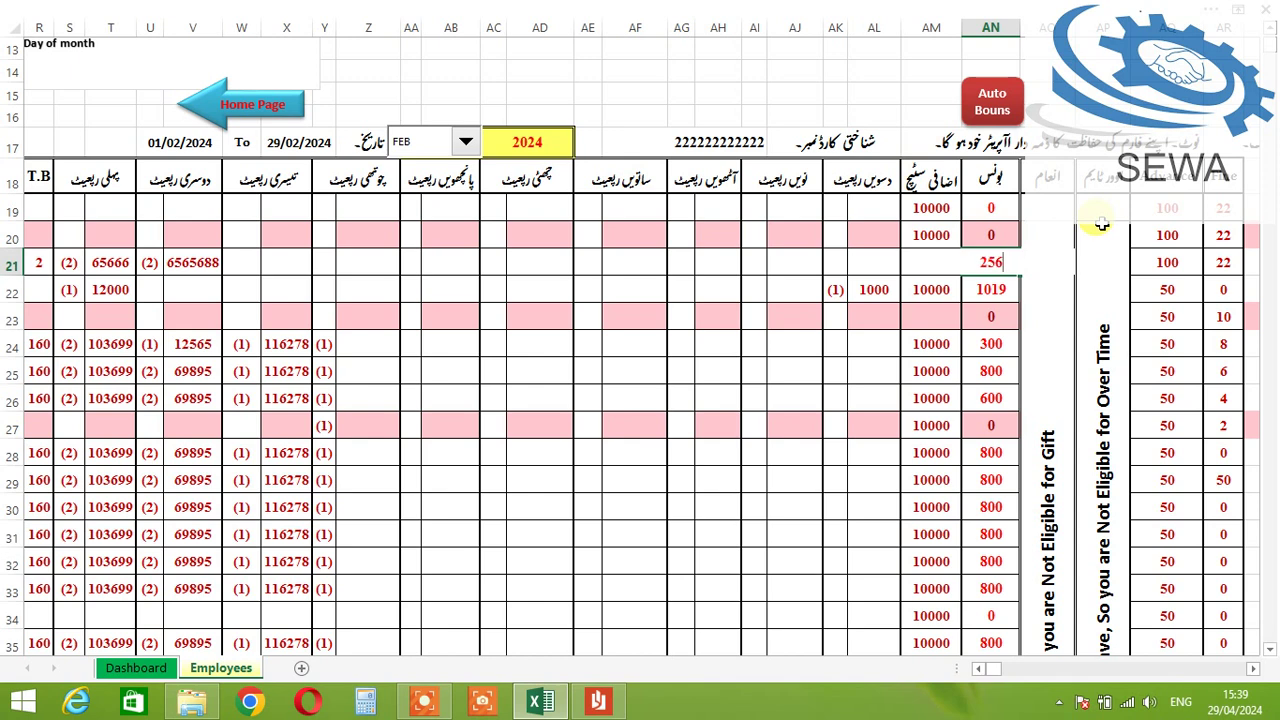
click(1101, 224)
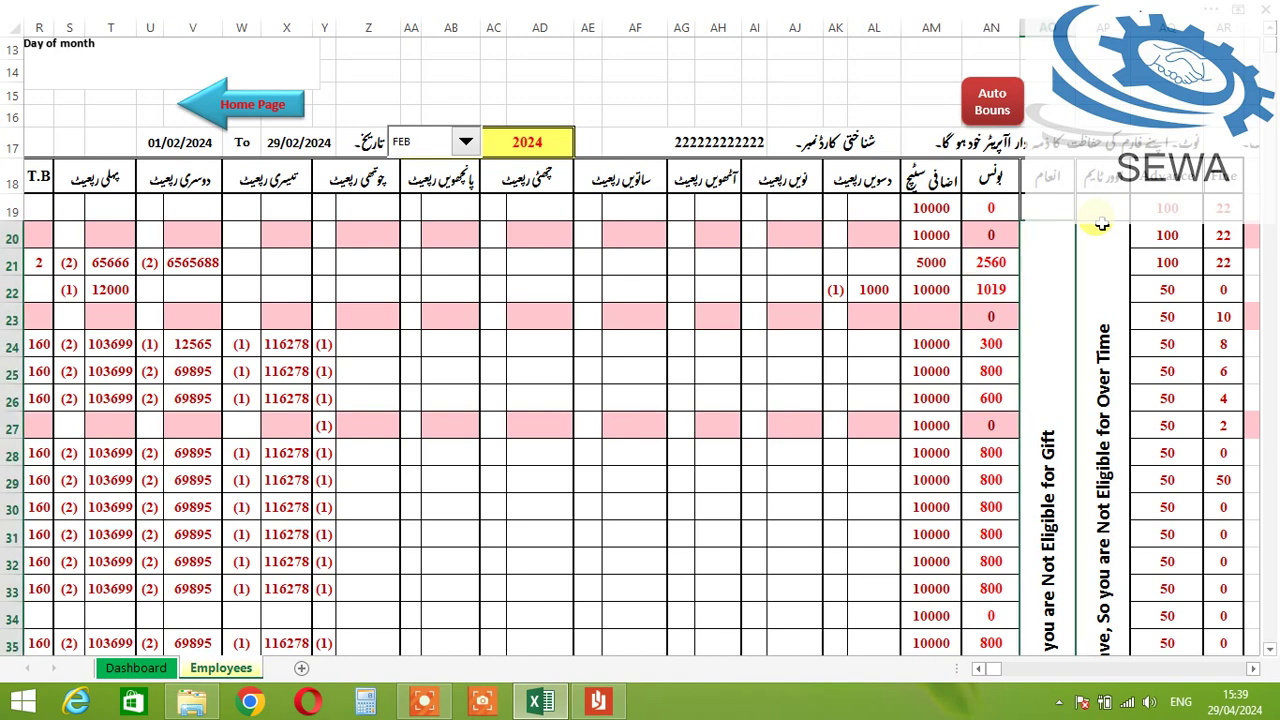
scroll(1101, 224, down, 2)
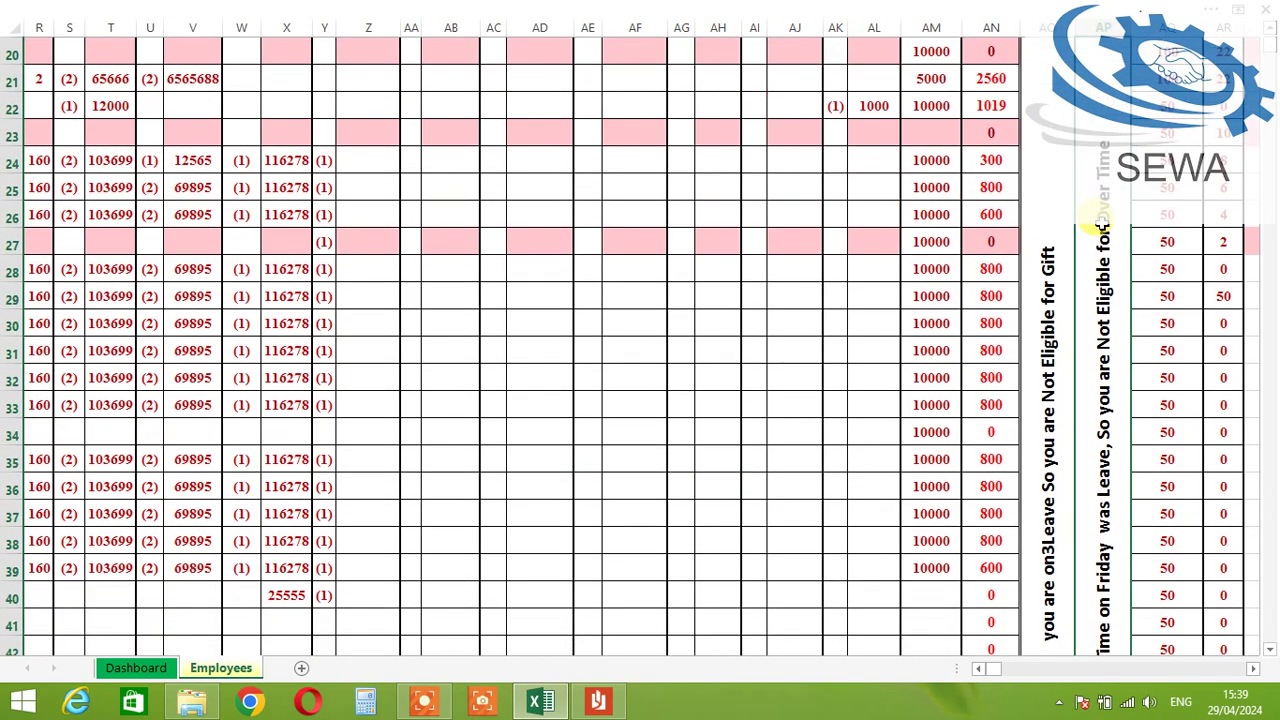
scroll(1101, 224, up, 1)
scroll(1079, 219, up, 2)
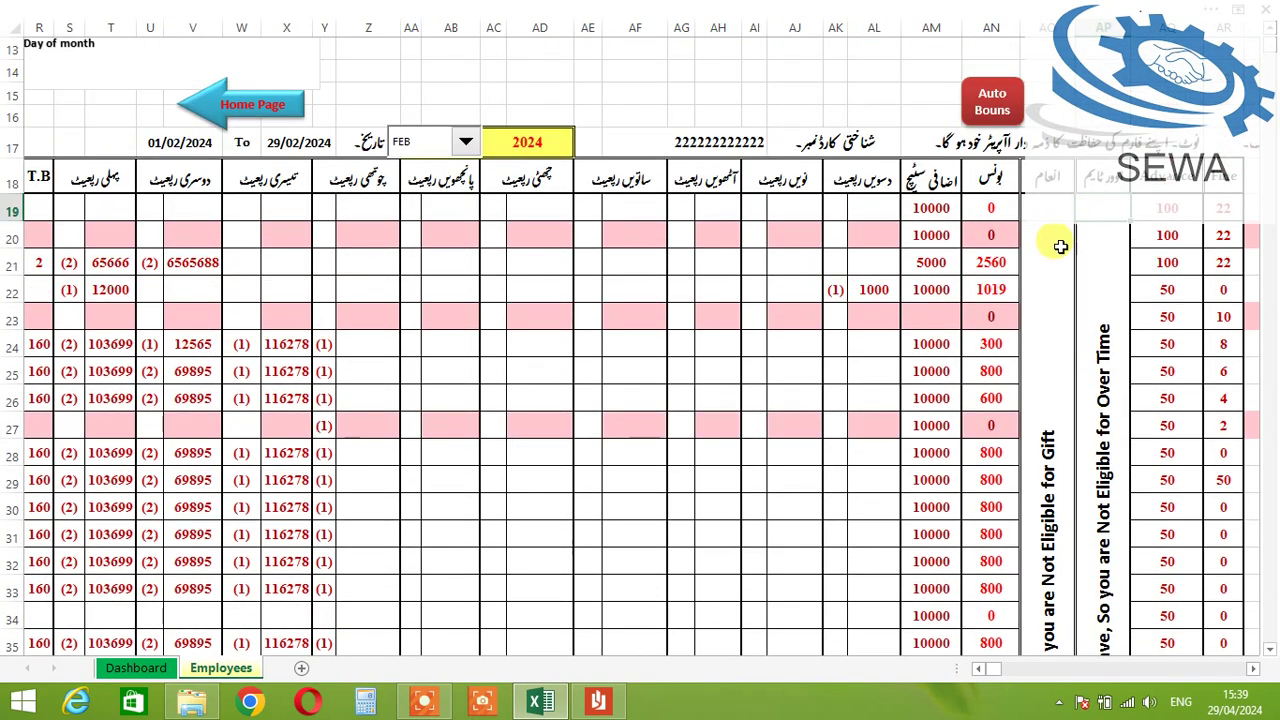
Step: Review day 3's row, moving from the bonus cell back to the date column
click(992, 260)
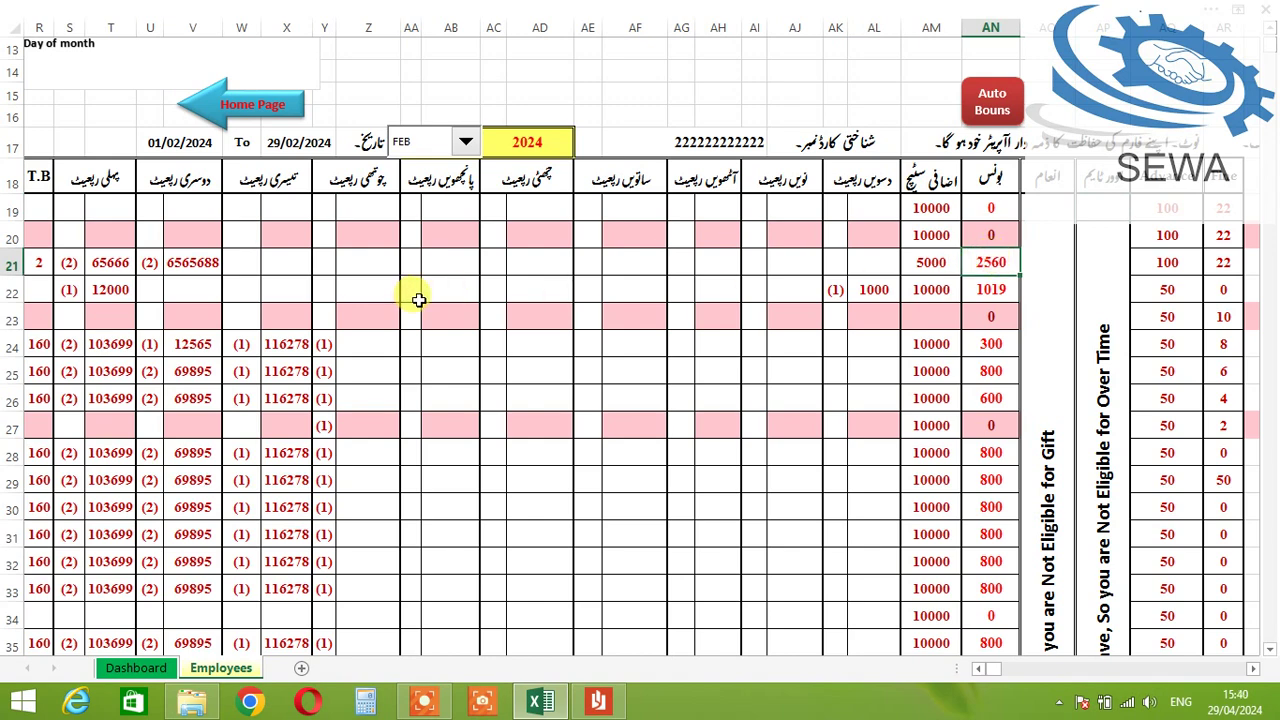
key(Left)
key(Left)
key(Left)
key(Left)
key(Left)
key(Left)
key(Left)
key(Left)
key(Left)
key(Left)
key(Left)
key(Left)
key(Left)
key(Left)
key(Left)
key(Left)
key(Left)
key(Left)
key(Left)
key(Left)
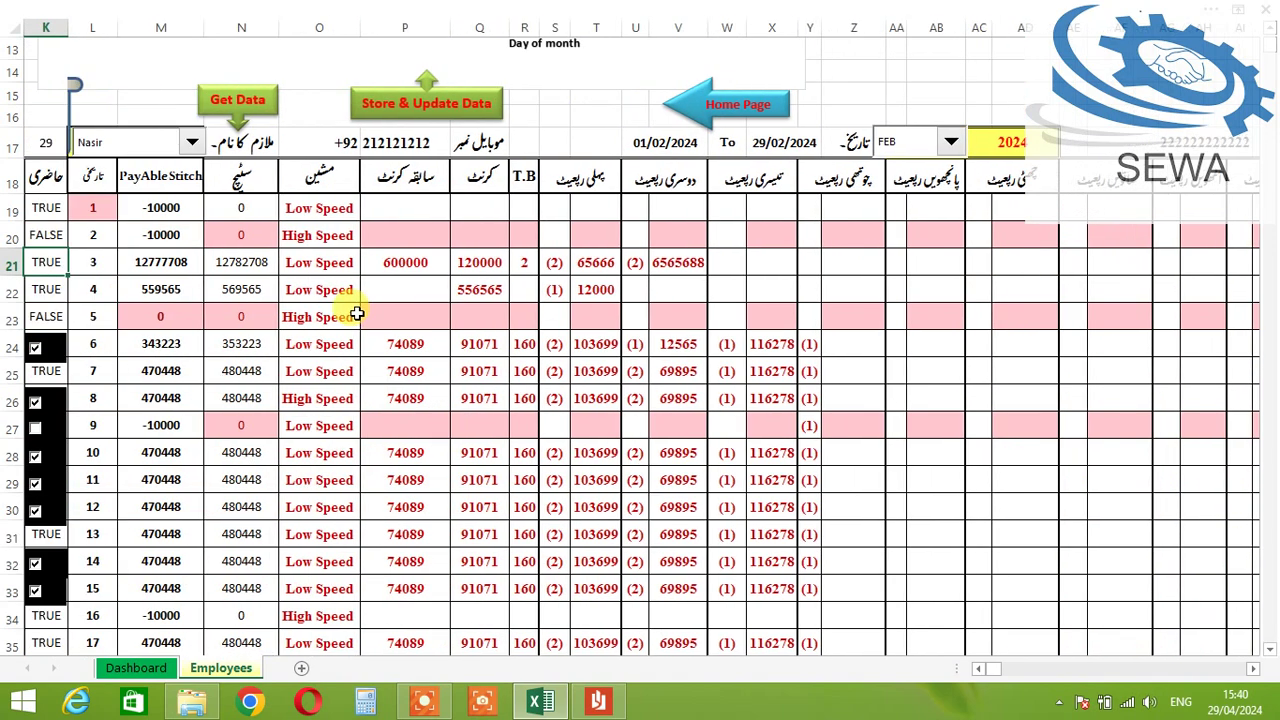
key(Left)
key(Left)
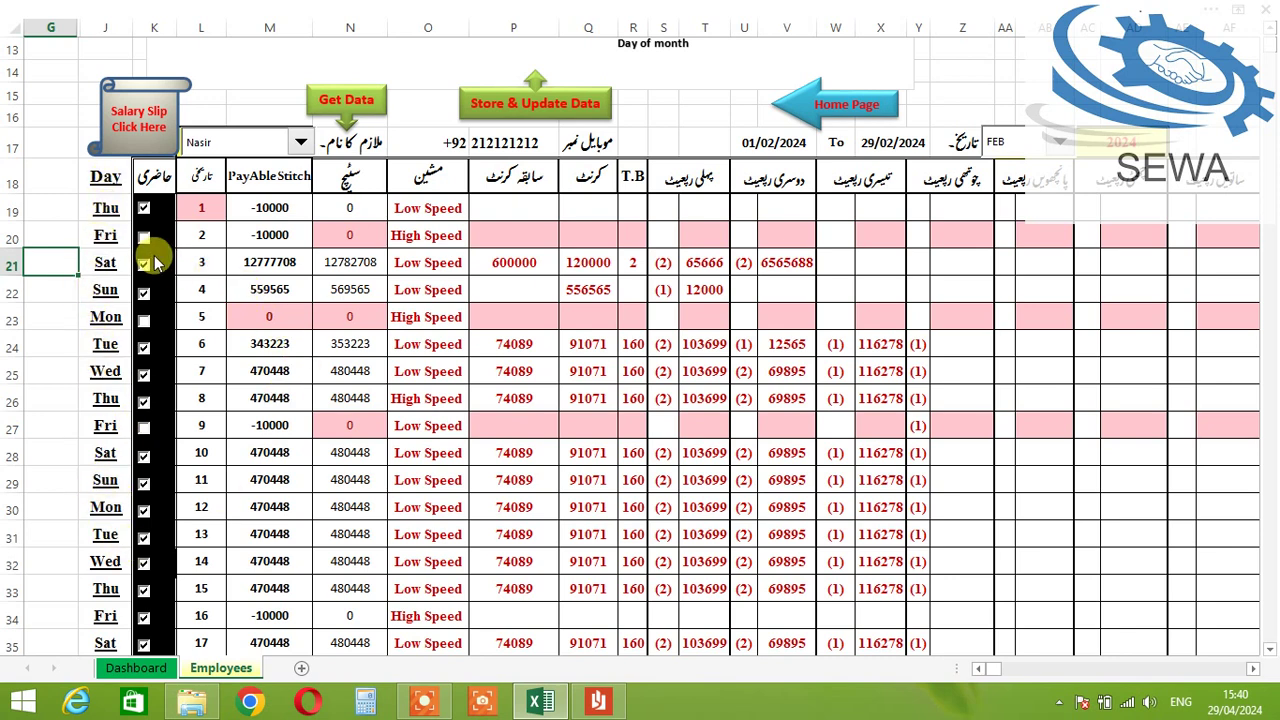
click(201, 235)
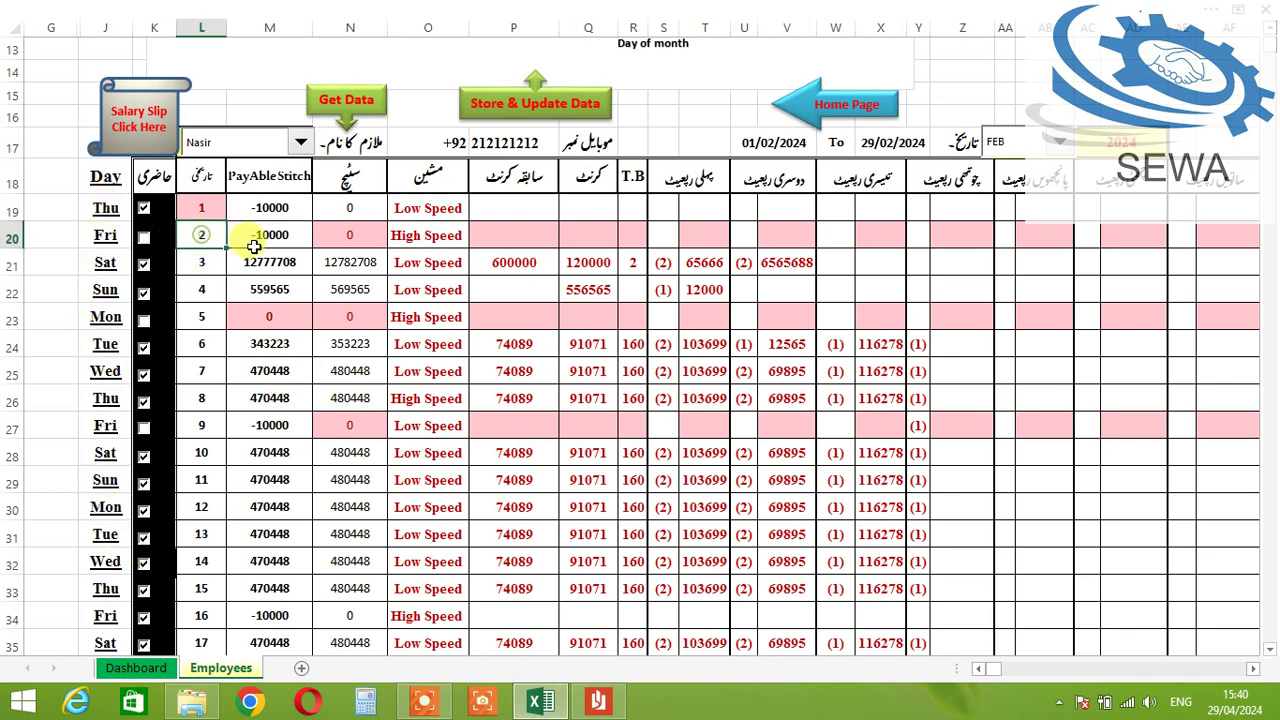
click(196, 266)
key(Right)
key(Right)
key(Right)
key(Right)
key(Right)
key(Right)
key(Right)
key(Right)
key(Right)
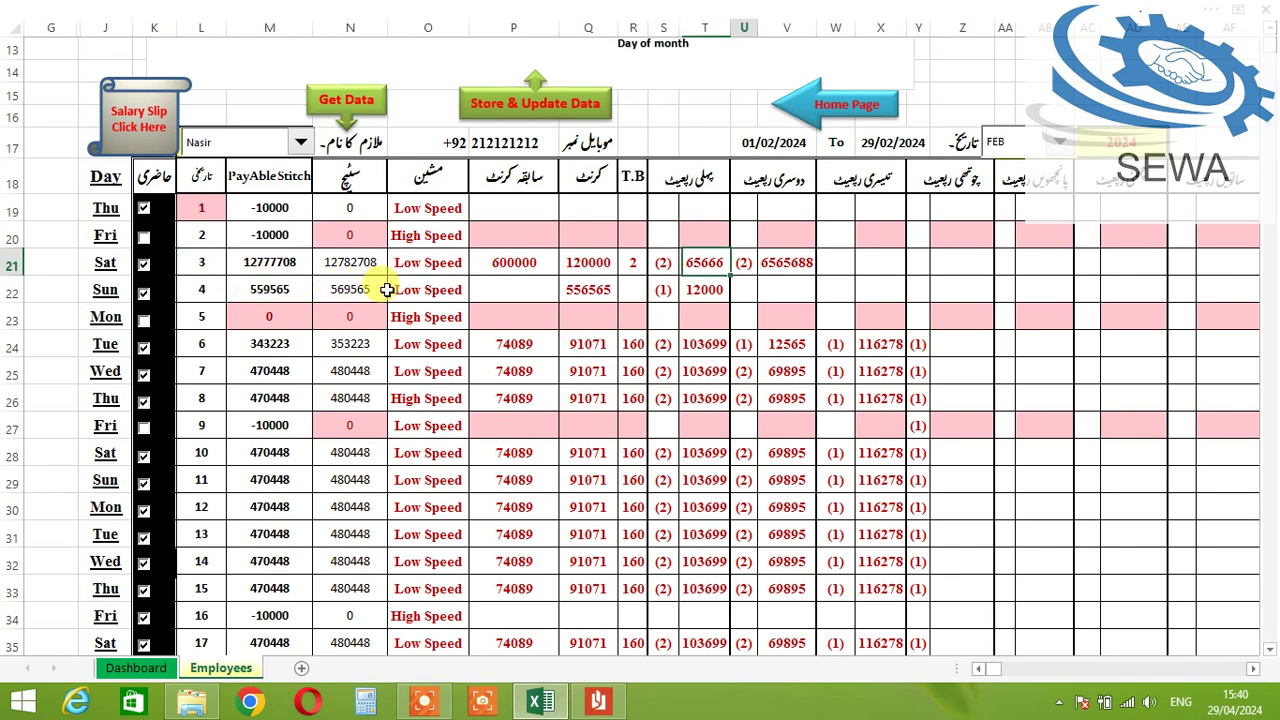
key(Right)
key(Right)
key(Right)
key(Right)
key(Right)
key(Right)
key(Right)
key(Right)
key(Right)
key(Right)
key(Right)
key(Right)
key(Right)
key(Right)
key(Right)
key(Right)
key(Right)
key(Right)
key(Right)
key(Right)
key(Left)
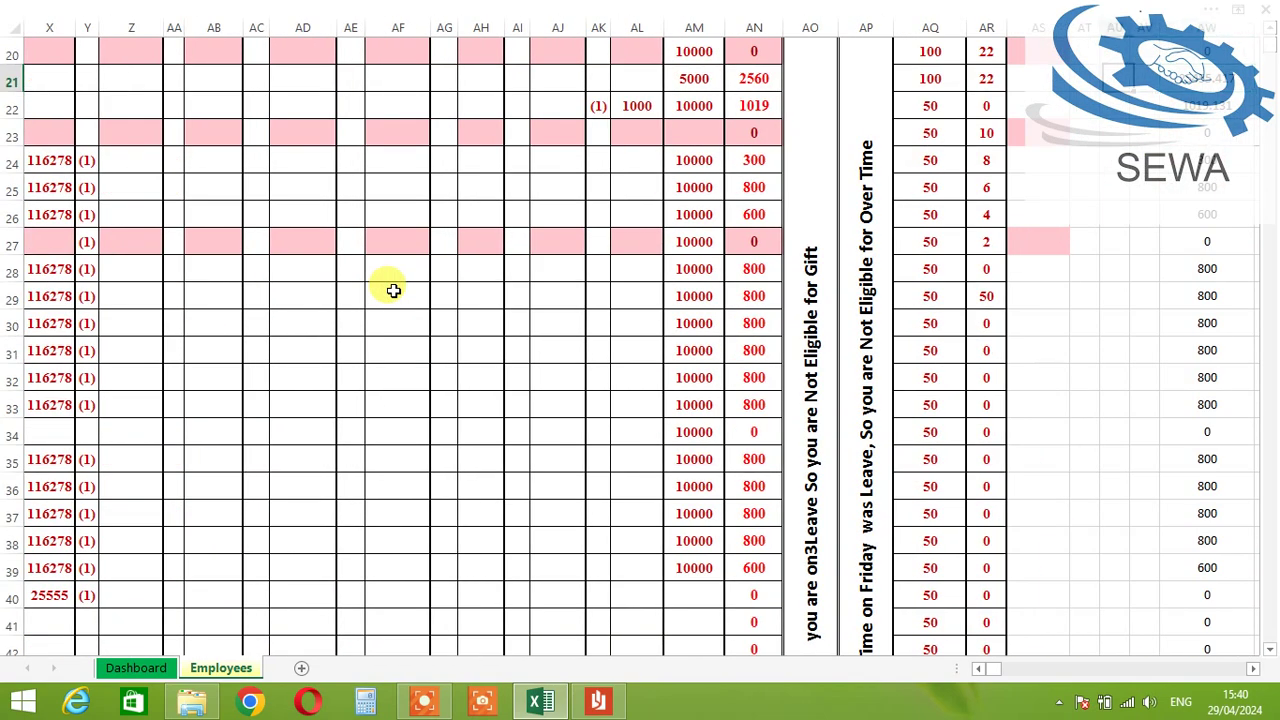
key(Left)
key(Left)
key(Left)
key(Left)
key(Left)
key(Left)
scroll(560, 245, up, 3)
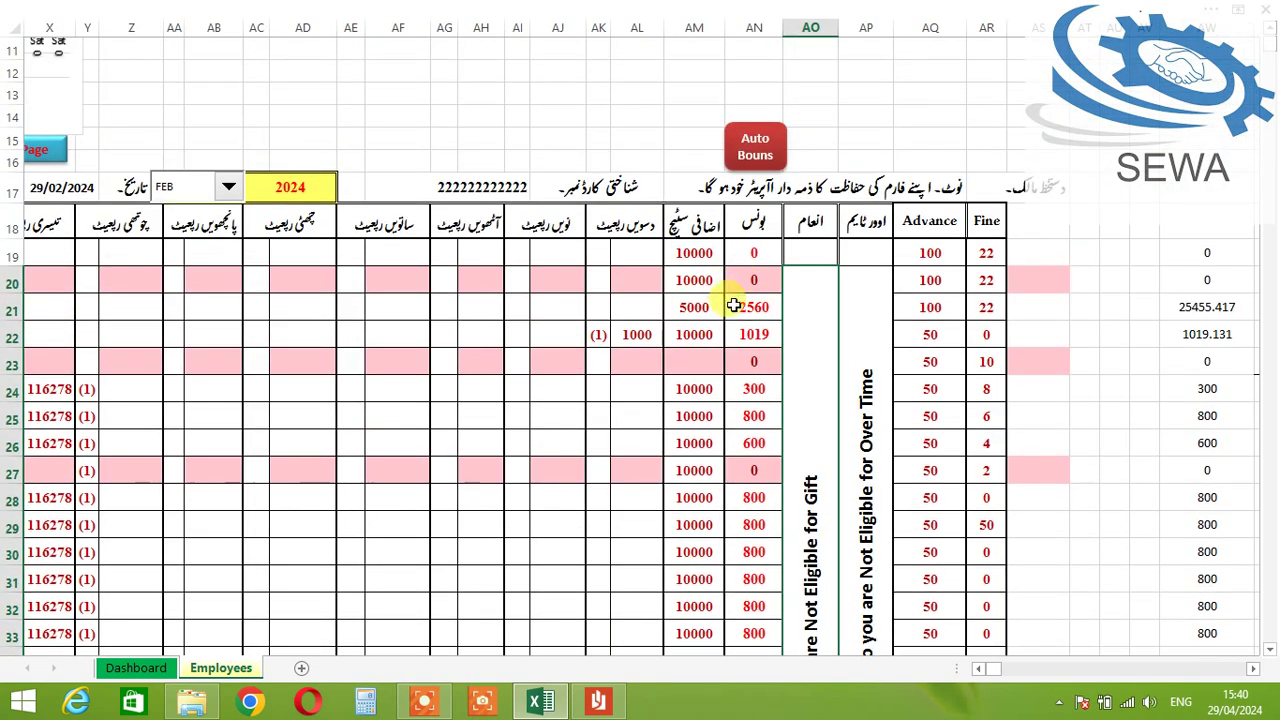
scroll(733, 306, down, 3)
scroll(766, 314, up, 2)
key(Right)
key(Right)
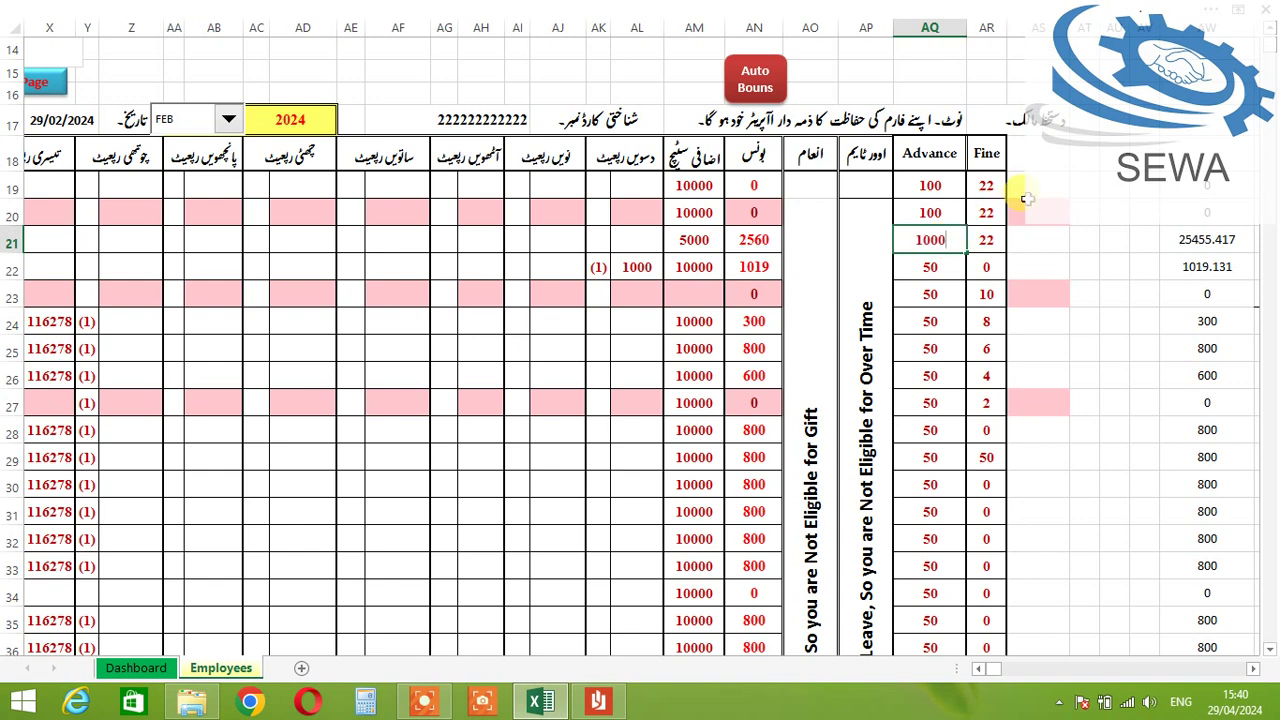
key(Right)
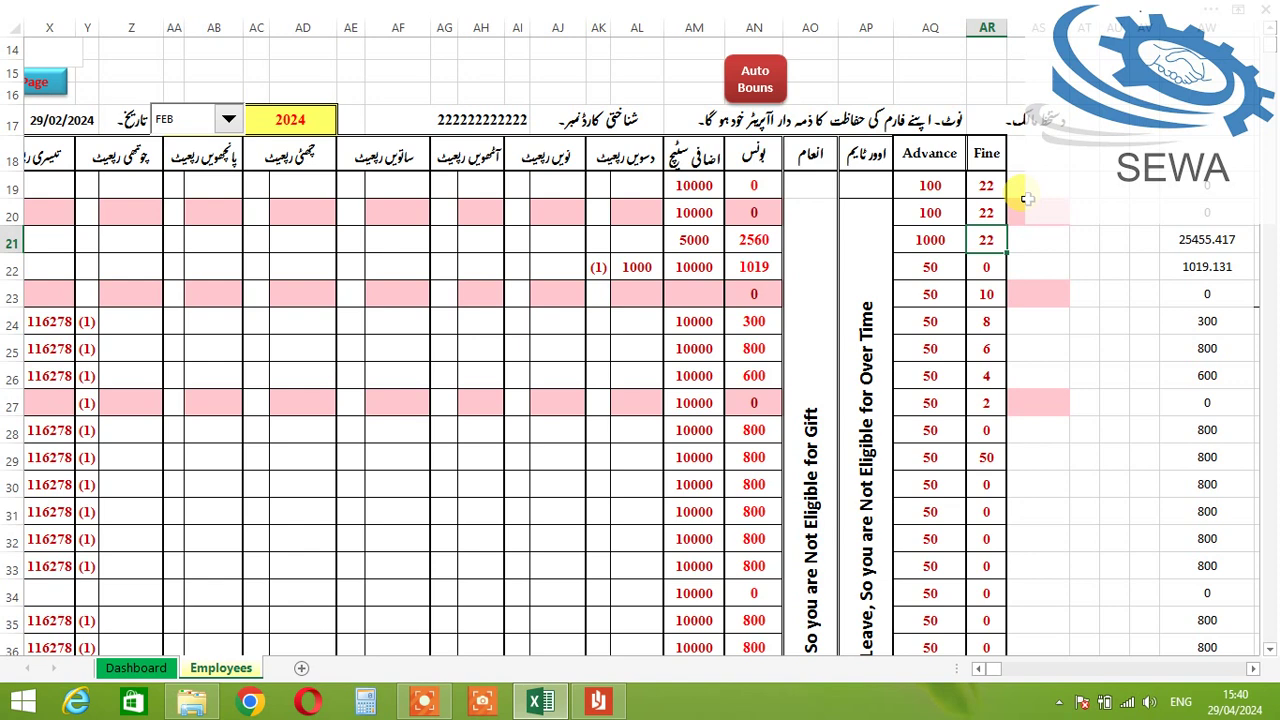
key(Right)
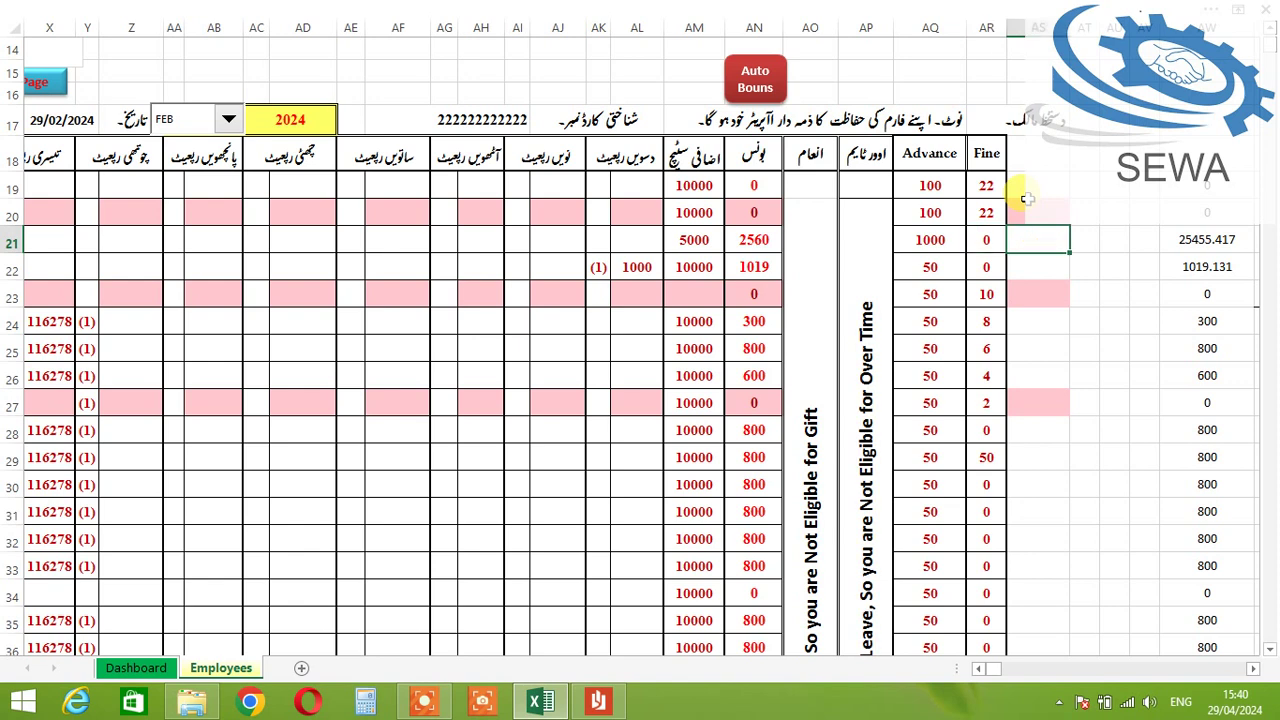
key(Left)
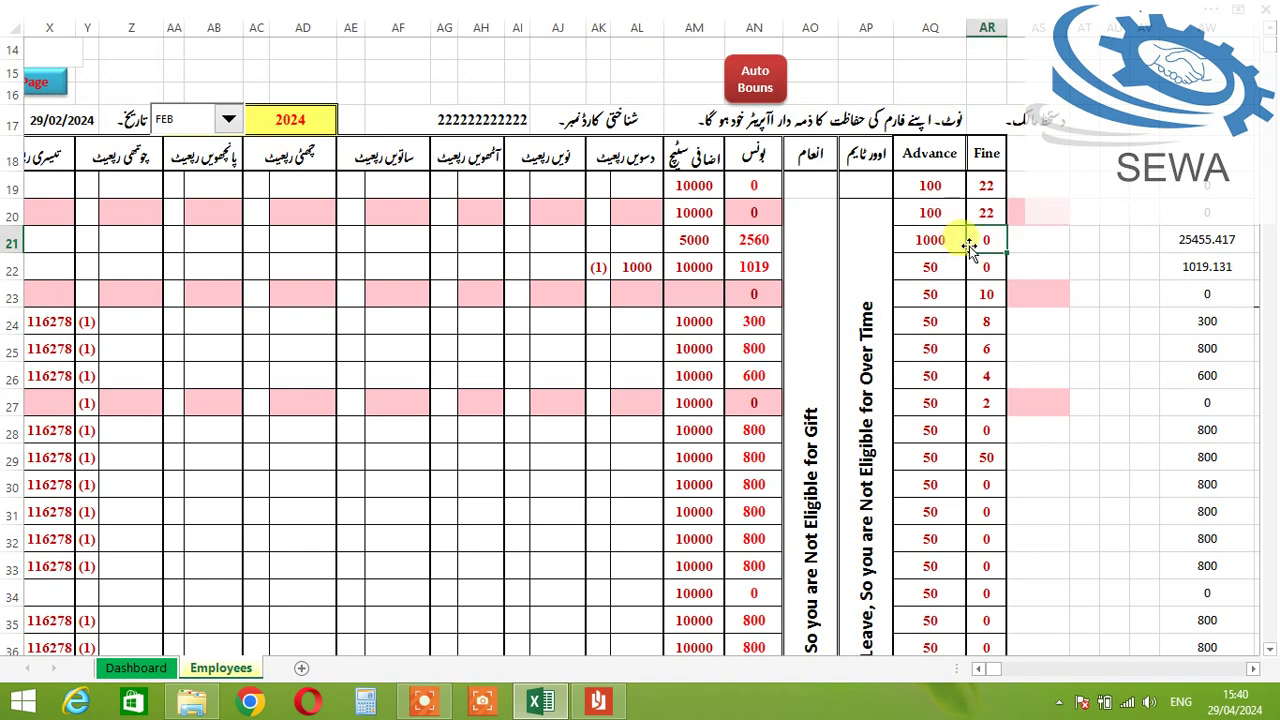
click(979, 668)
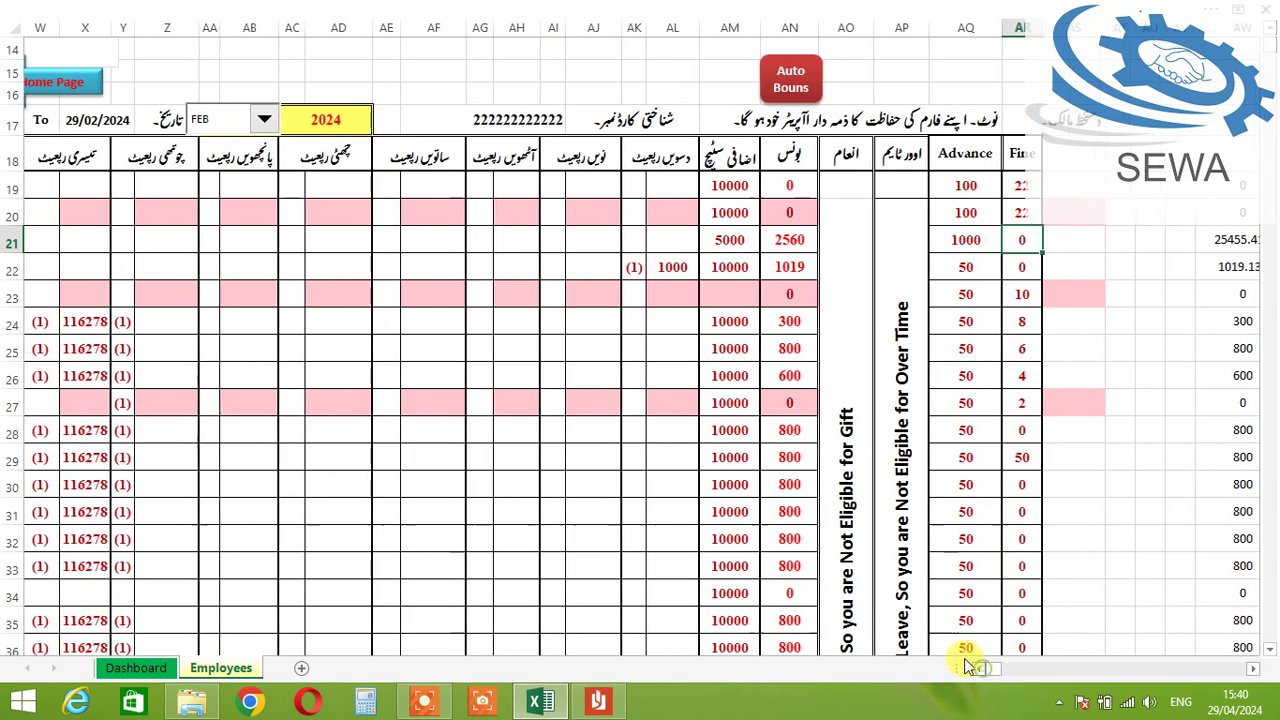
scroll(835, 520, down, 3)
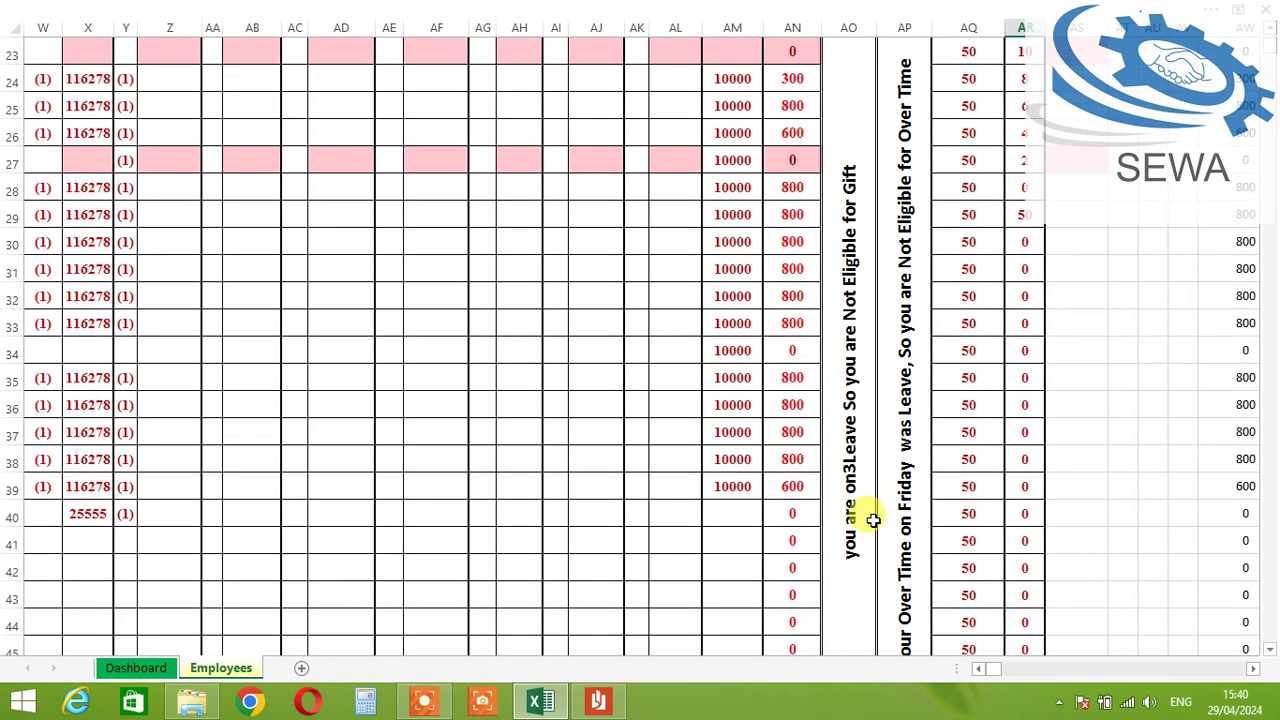
scroll(848, 514, up, 3)
drag(978, 670, 978, 670)
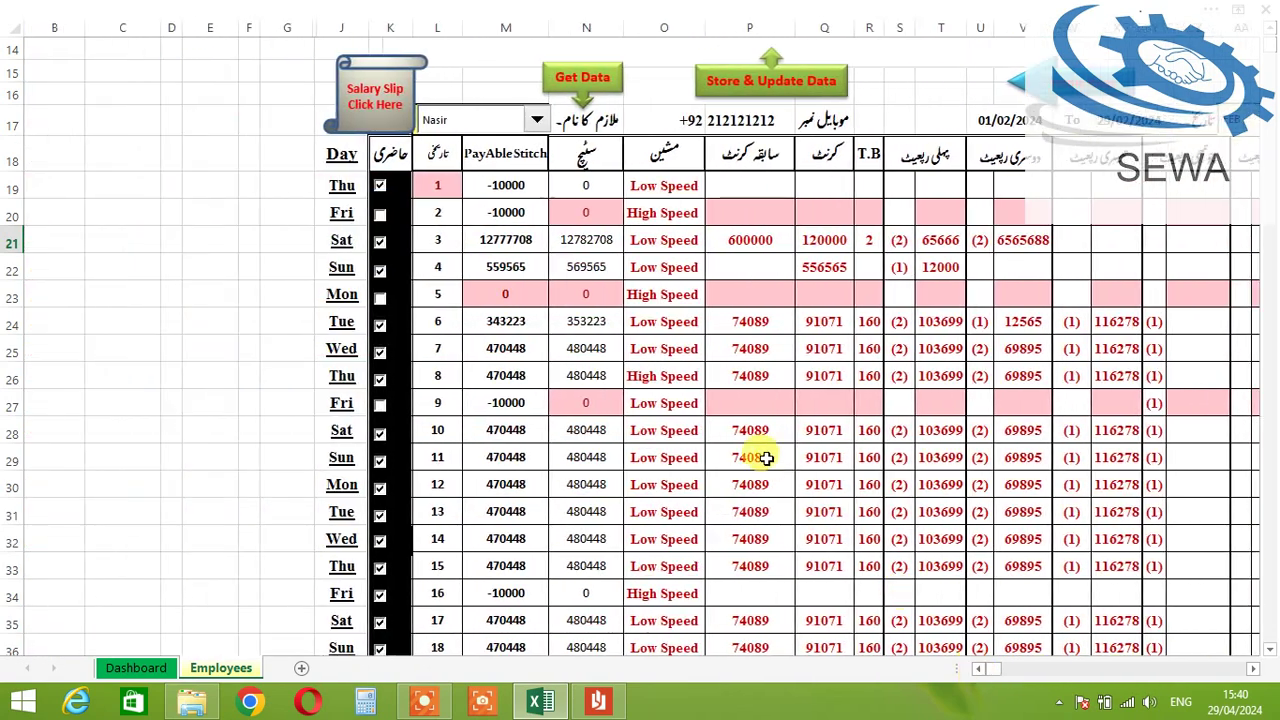
scroll(743, 443, down, 5)
scroll(957, 603, up, 4)
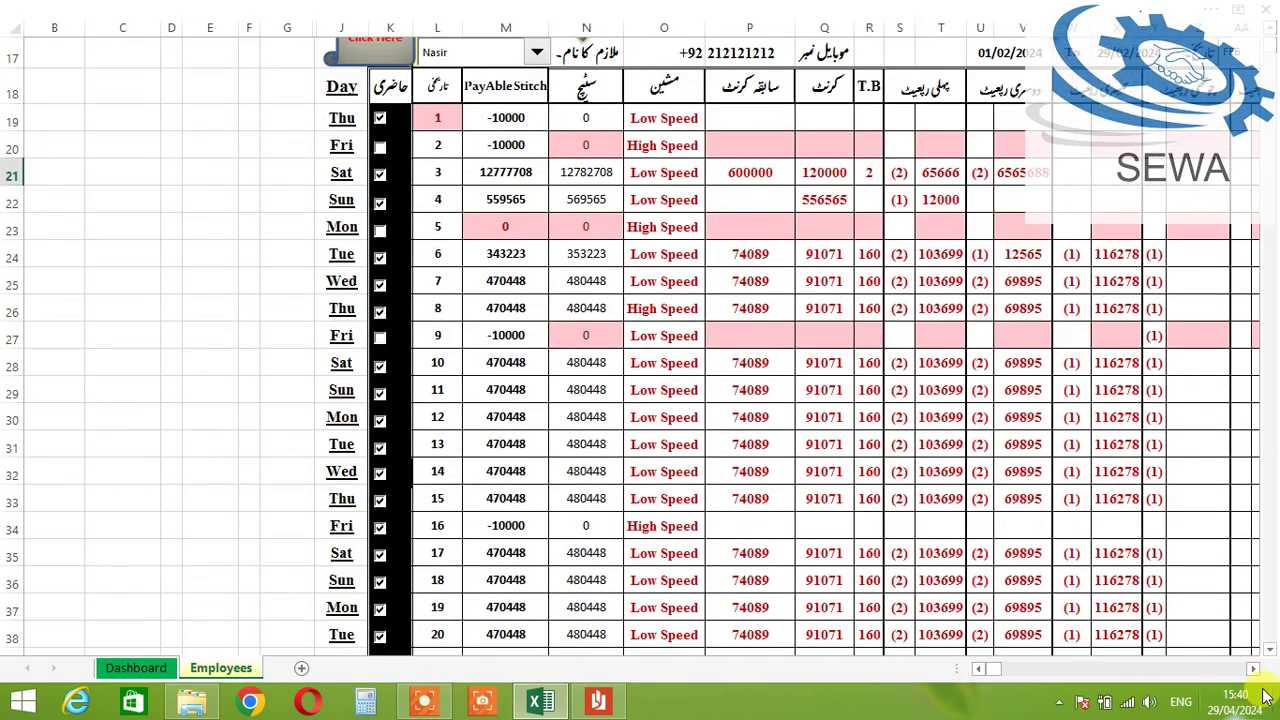
drag(1254, 670, 1254, 670)
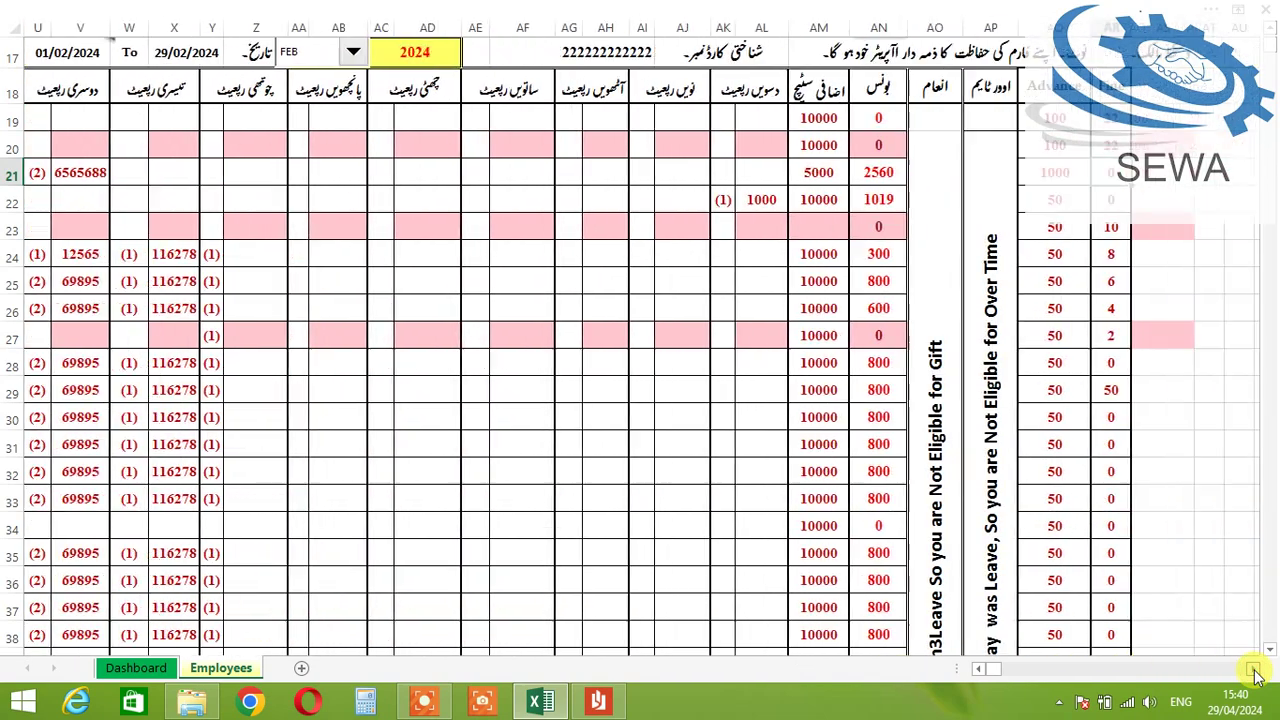
scroll(1056, 493, down, 3)
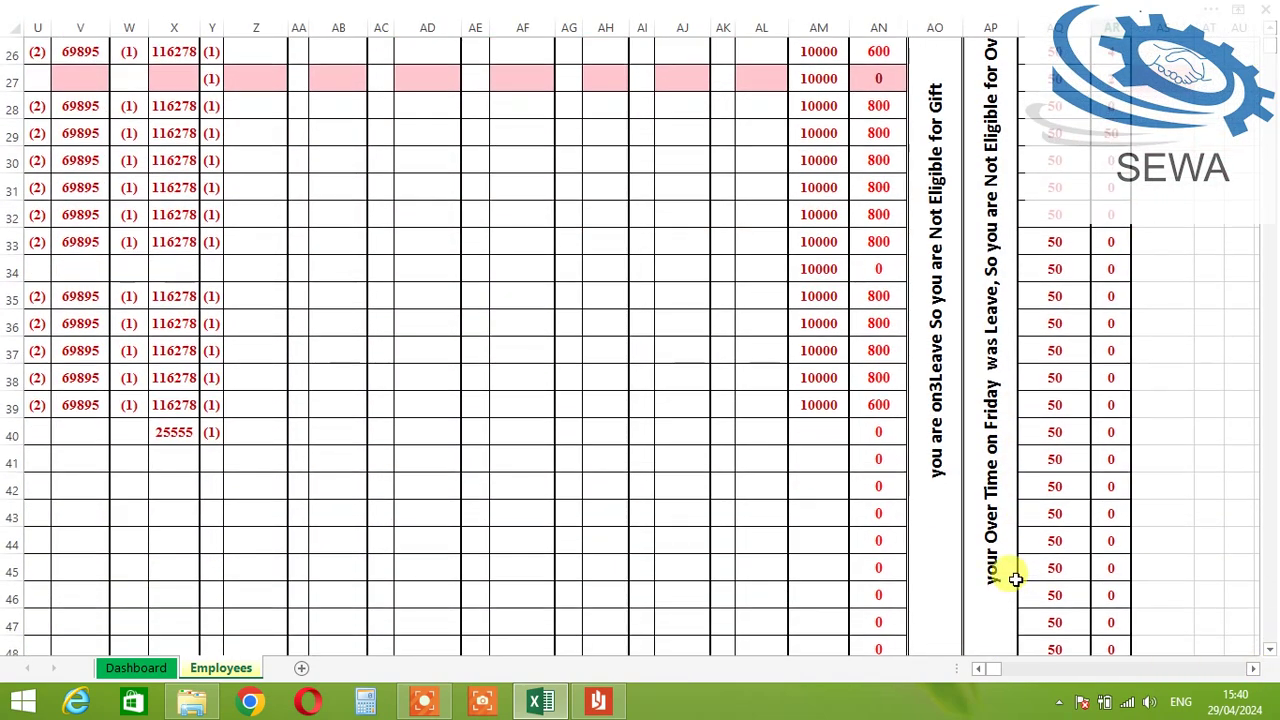
scroll(1011, 565, up, 2)
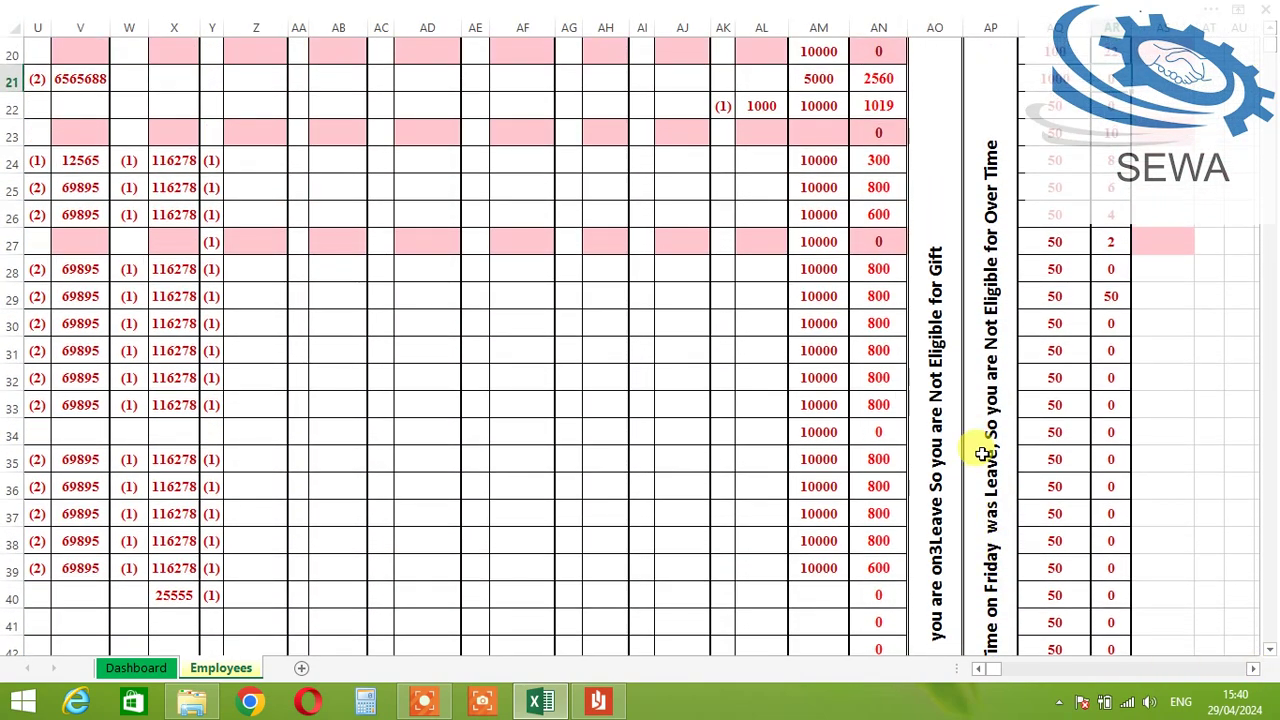
scroll(995, 300, down, 2)
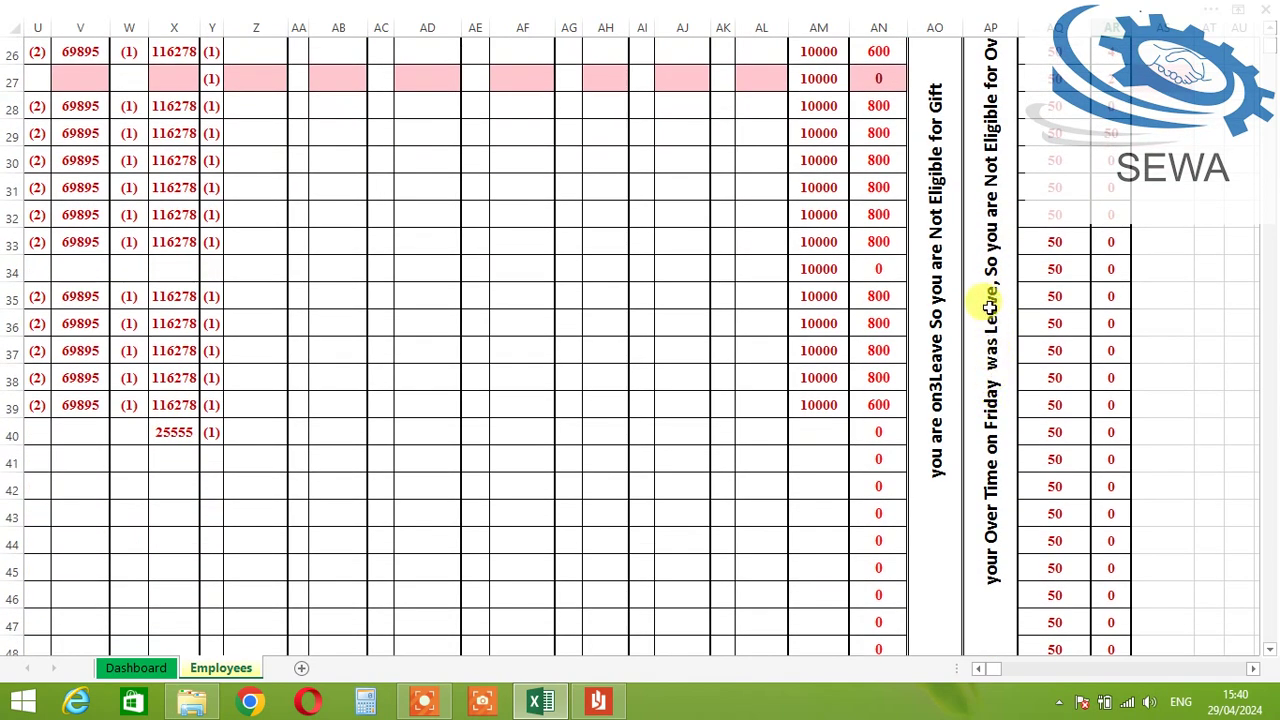
scroll(986, 300, up, 4)
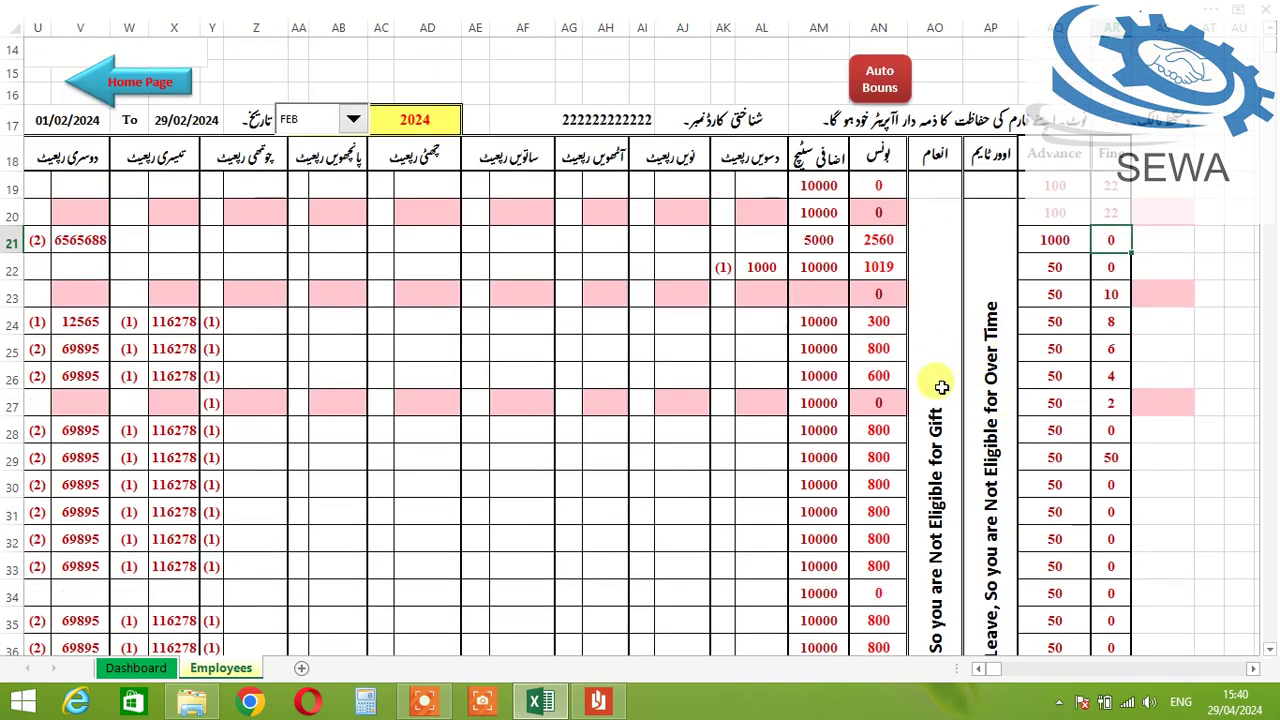
scroll(941, 386, down, 3)
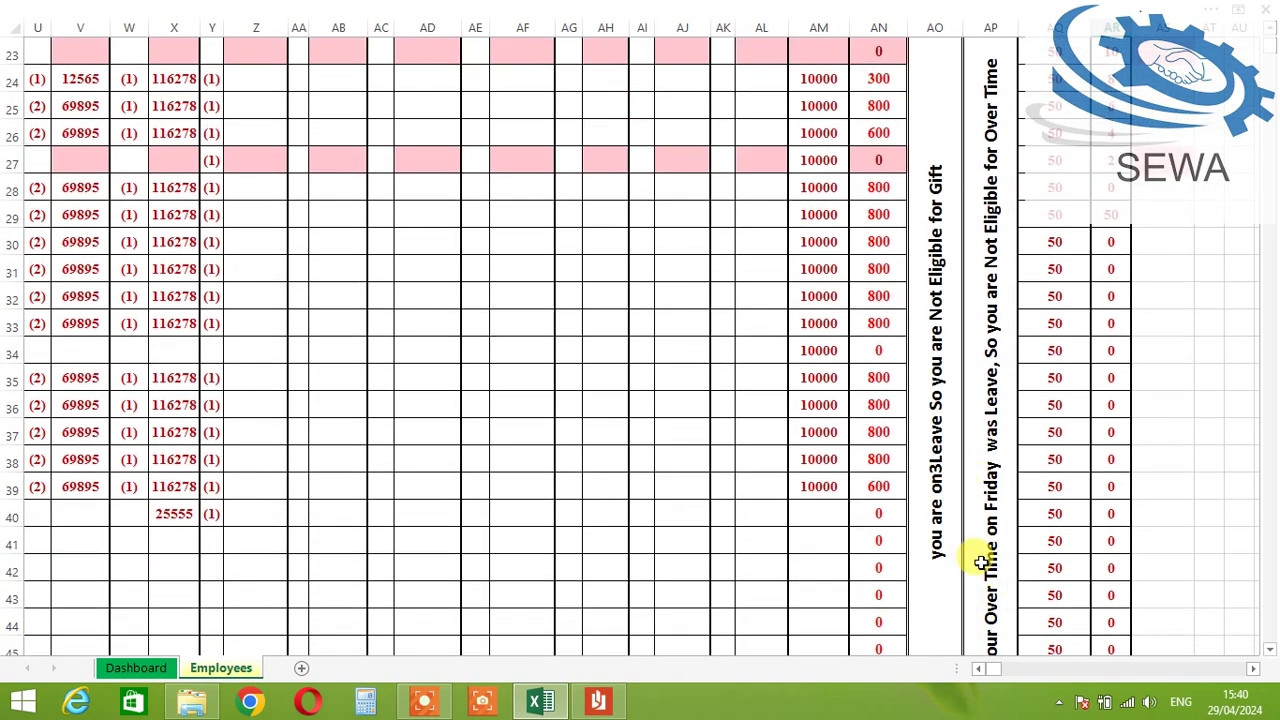
scroll(980, 562, up, 2)
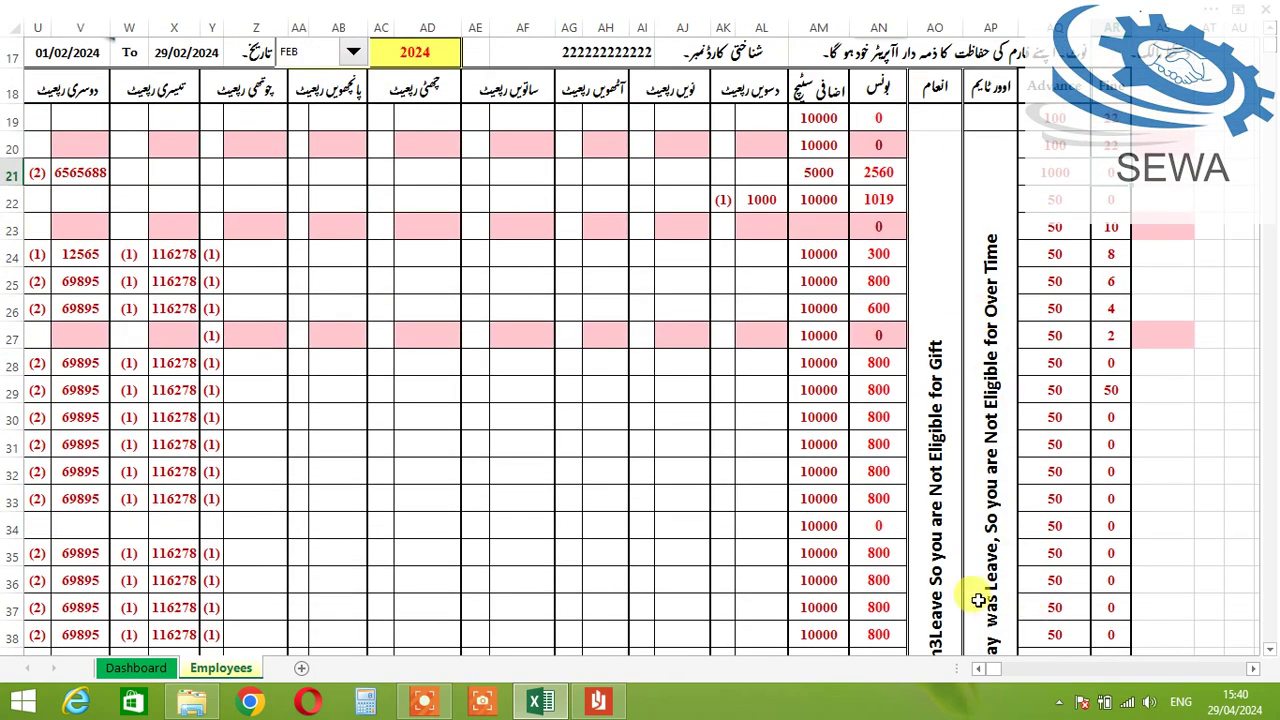
scroll(994, 594, down, 2)
scroll(1008, 575, down, 1)
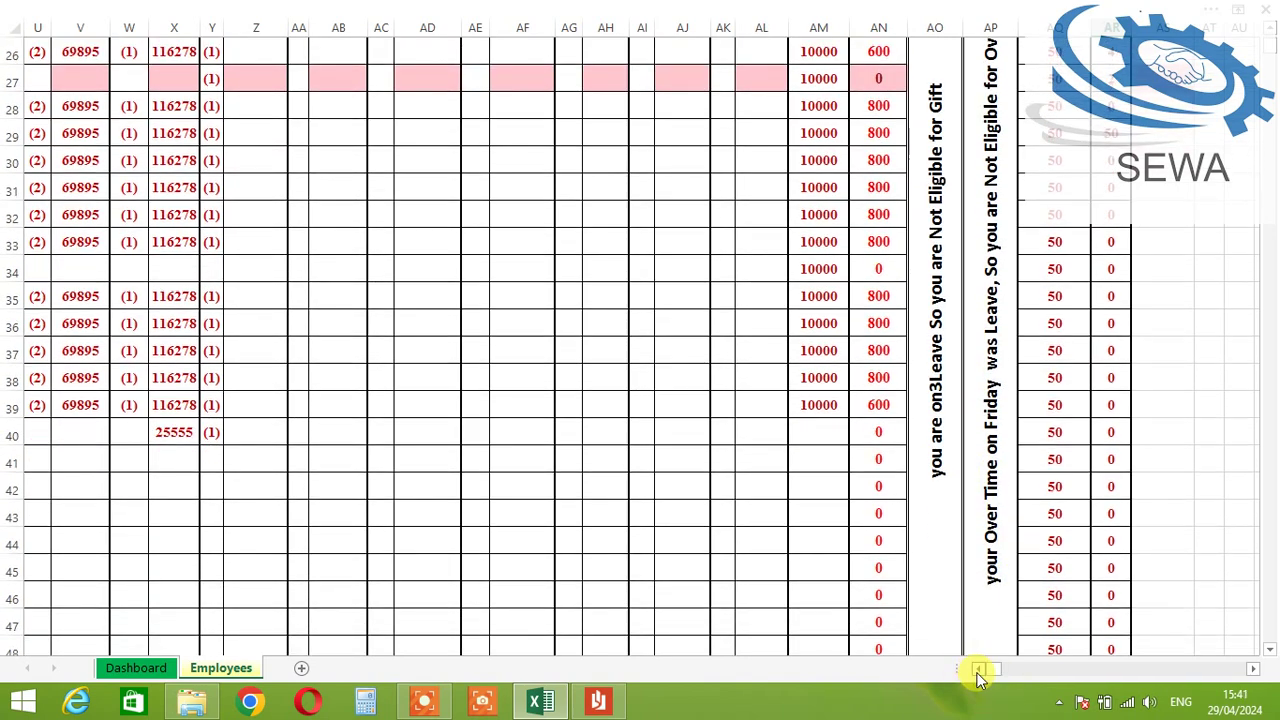
click(980, 668)
scroll(360, 470, up, 1)
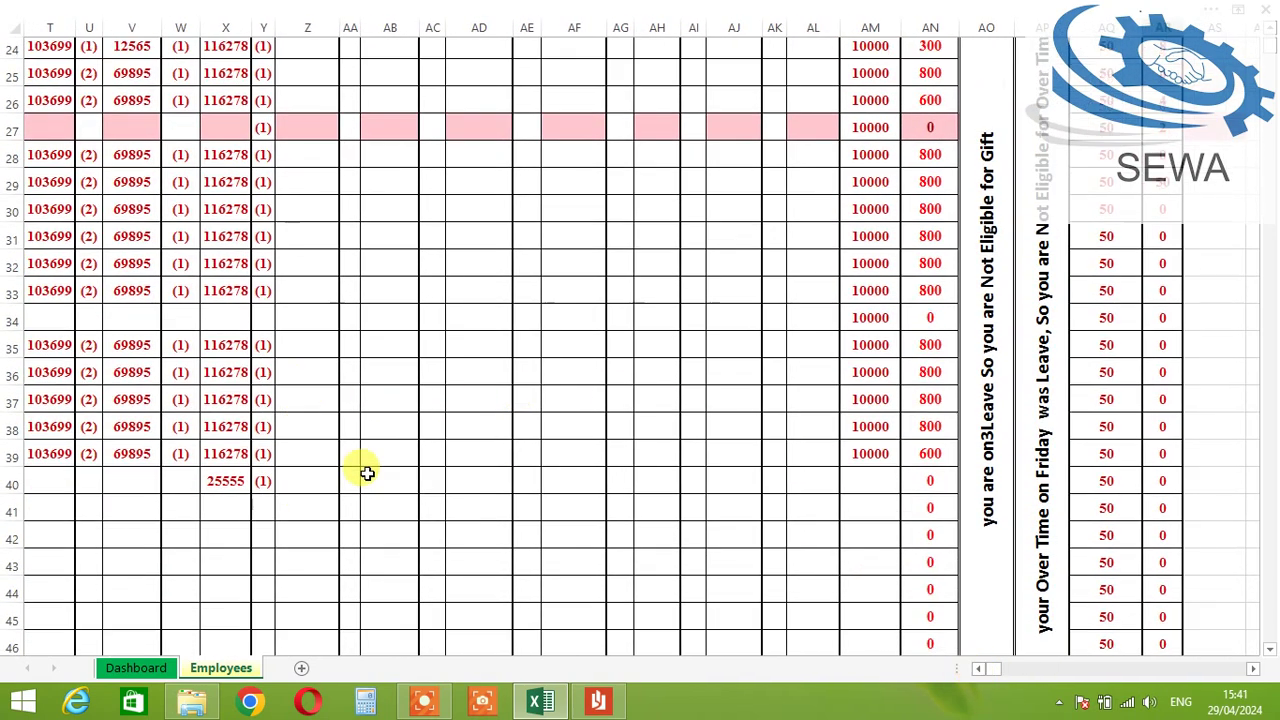
click(980, 670)
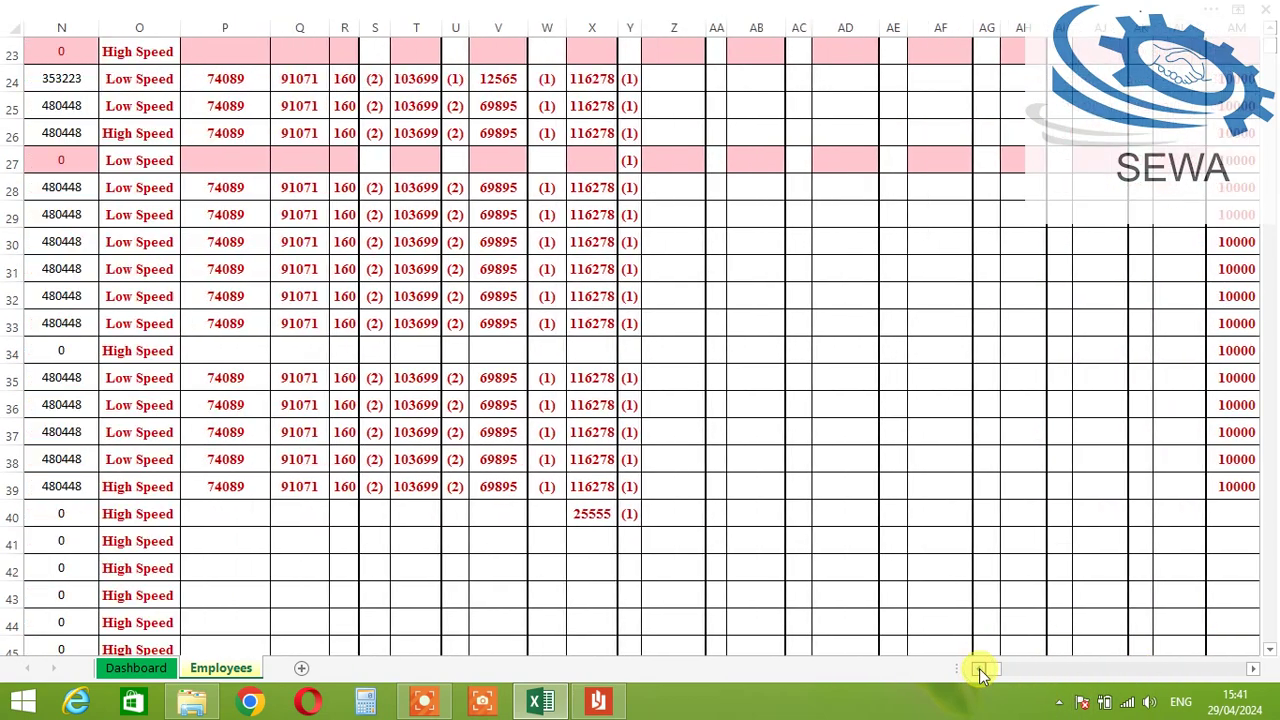
scroll(337, 274, up, 2)
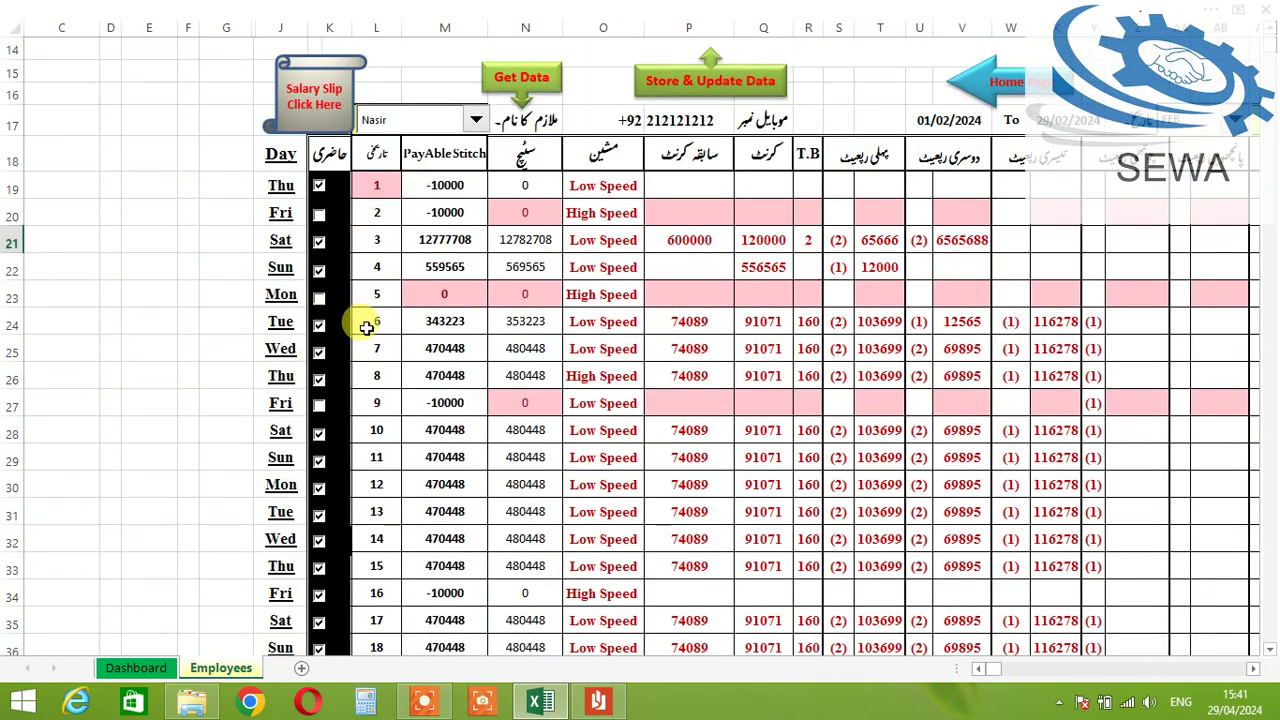
scroll(360, 320, down, 5)
scroll(386, 440, down, 1)
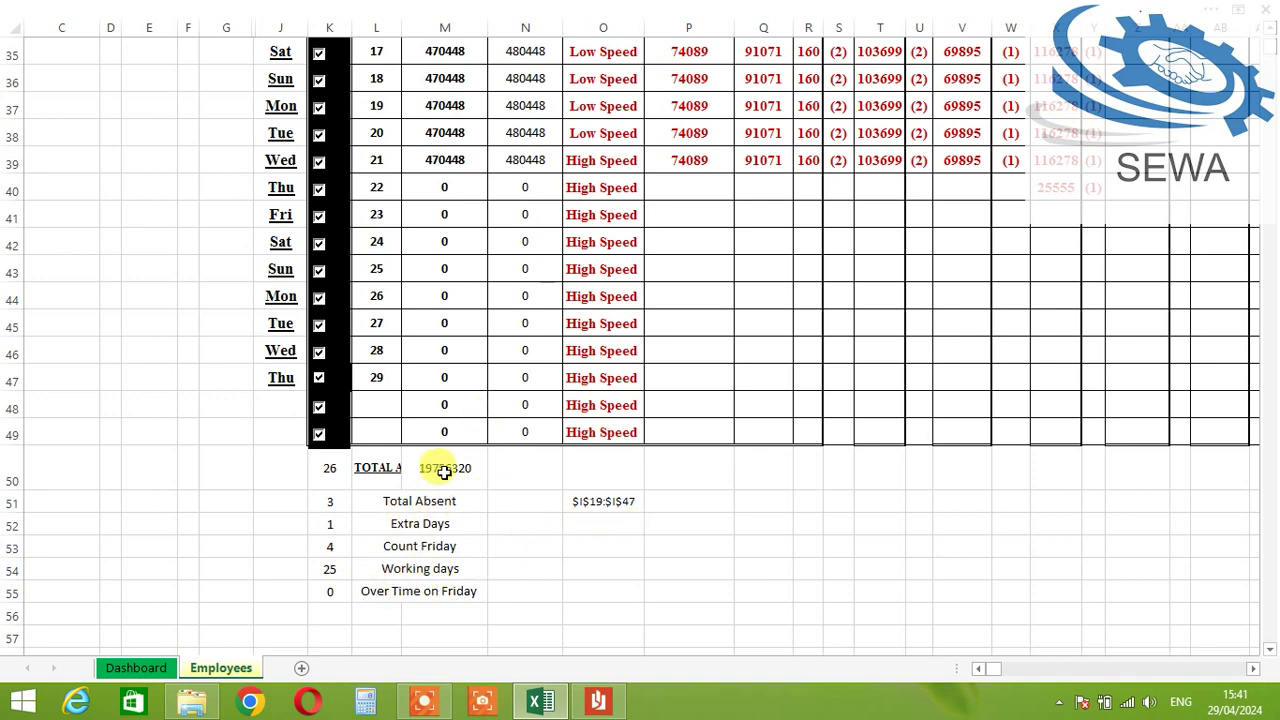
scroll(483, 466, up, 6)
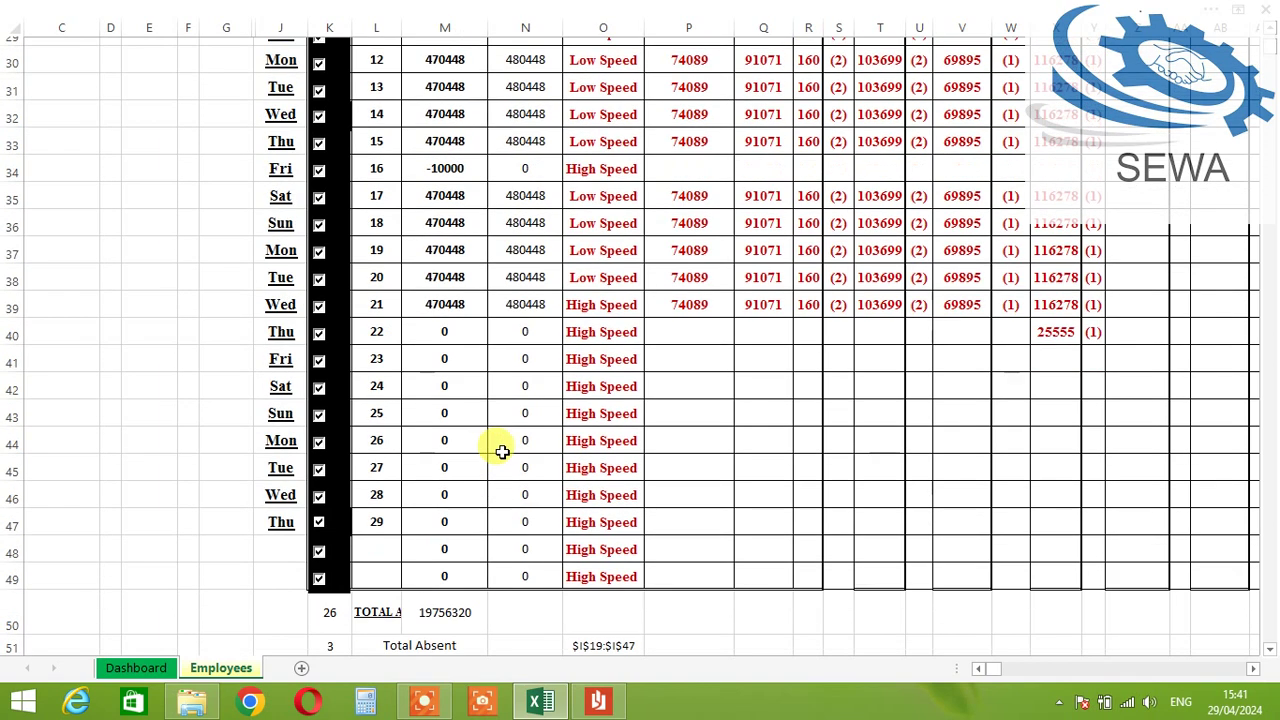
scroll(905, 372, up, 2)
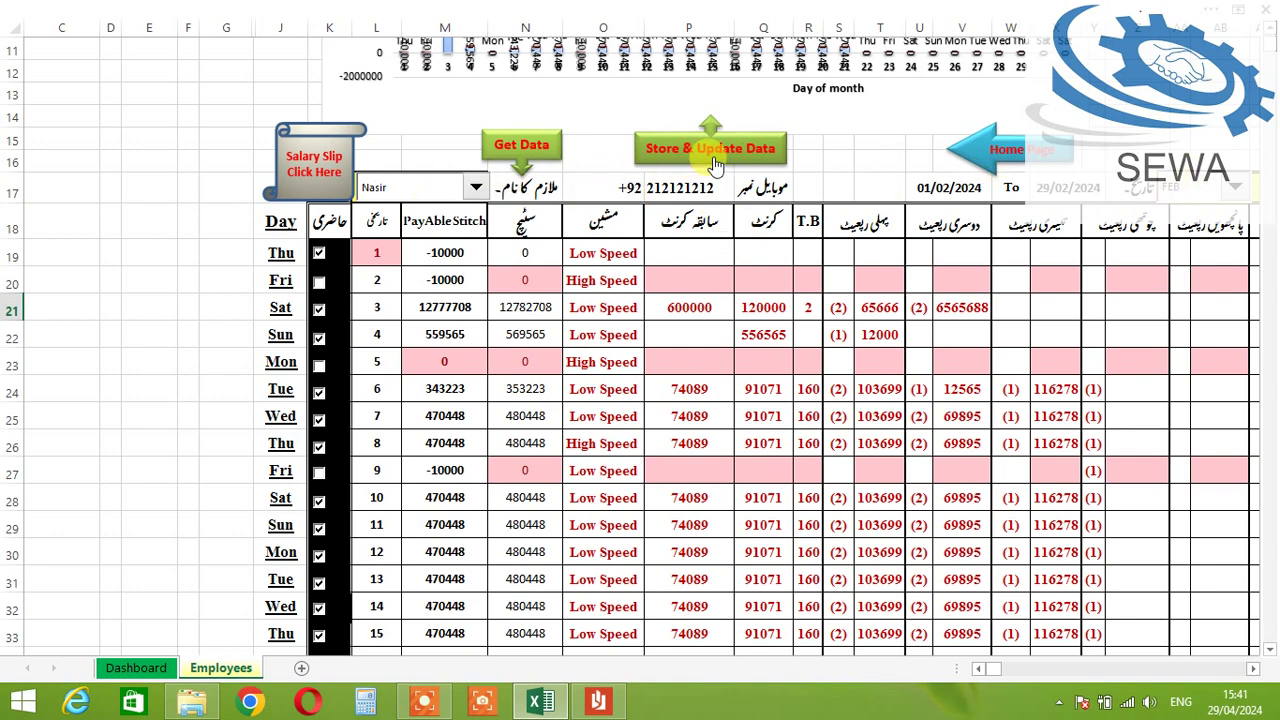
Step: Store the employee's February data with Store & Update Data and request the salary slip
click(713, 158)
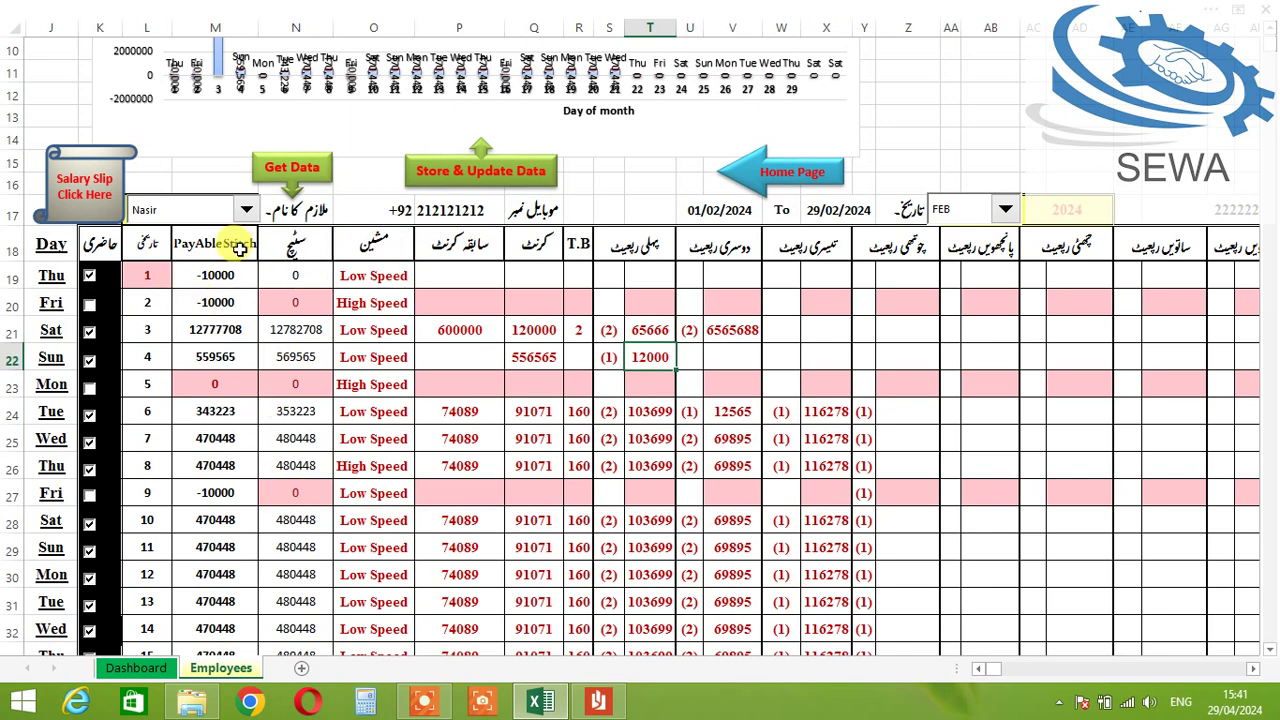
click(107, 188)
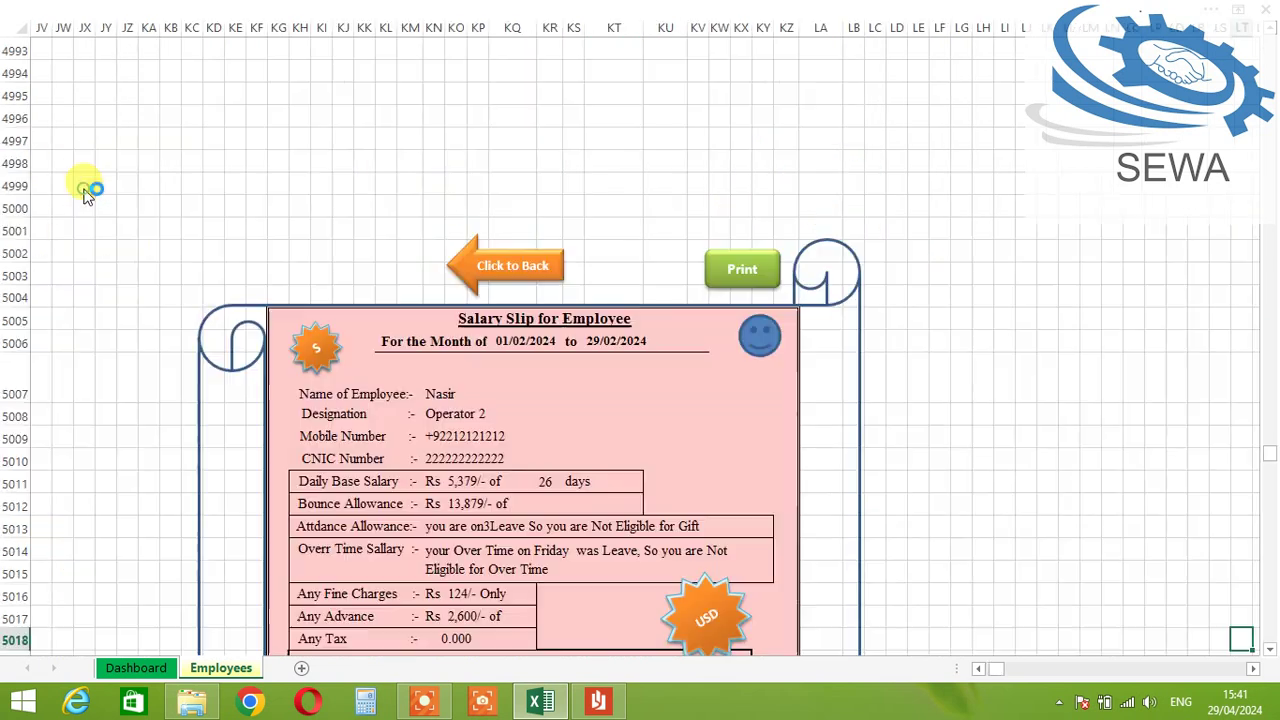
Step: Check the salary slip's Rs 16,534 total and print the slip
scroll(500, 331, down, 1)
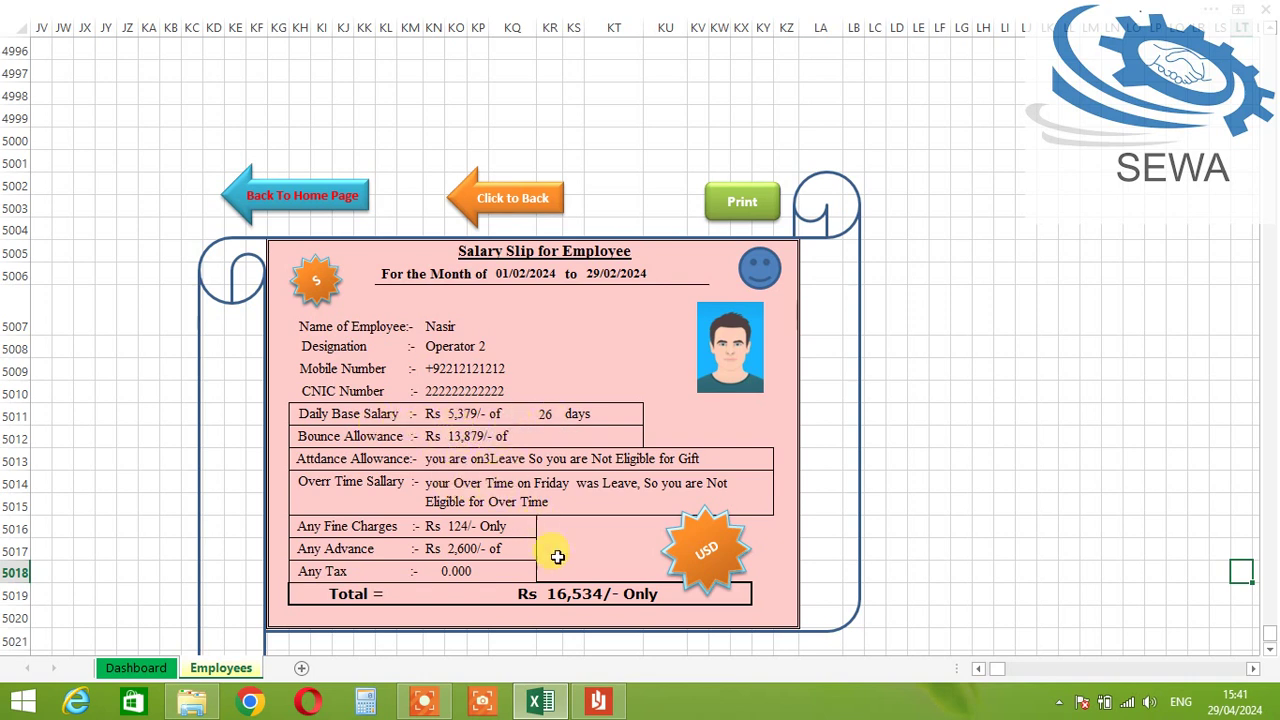
click(561, 595)
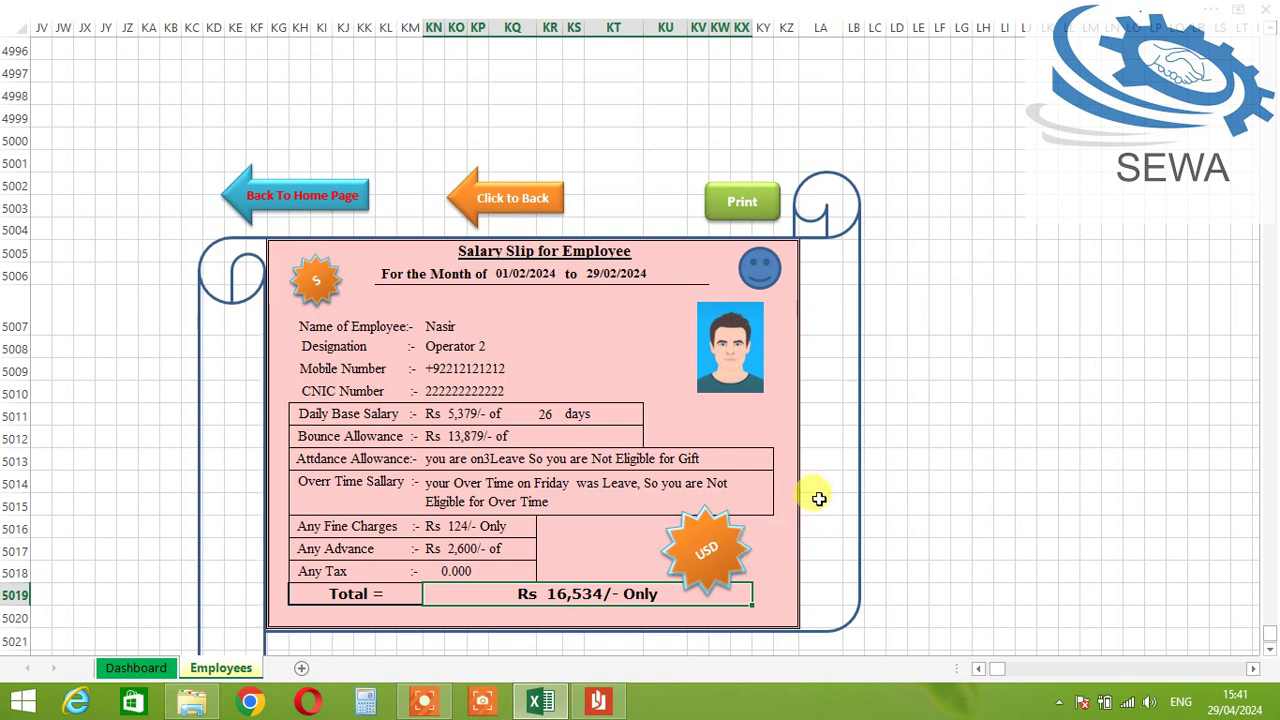
scroll(815, 490, down, 1)
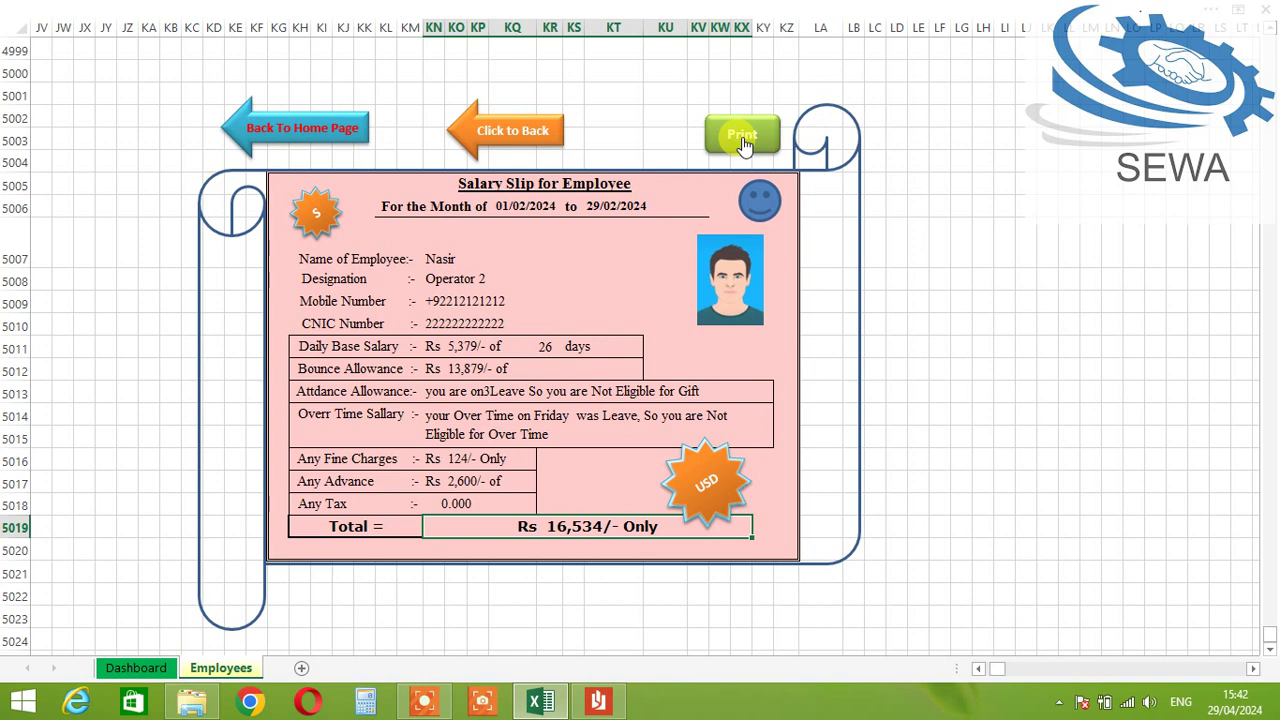
click(742, 137)
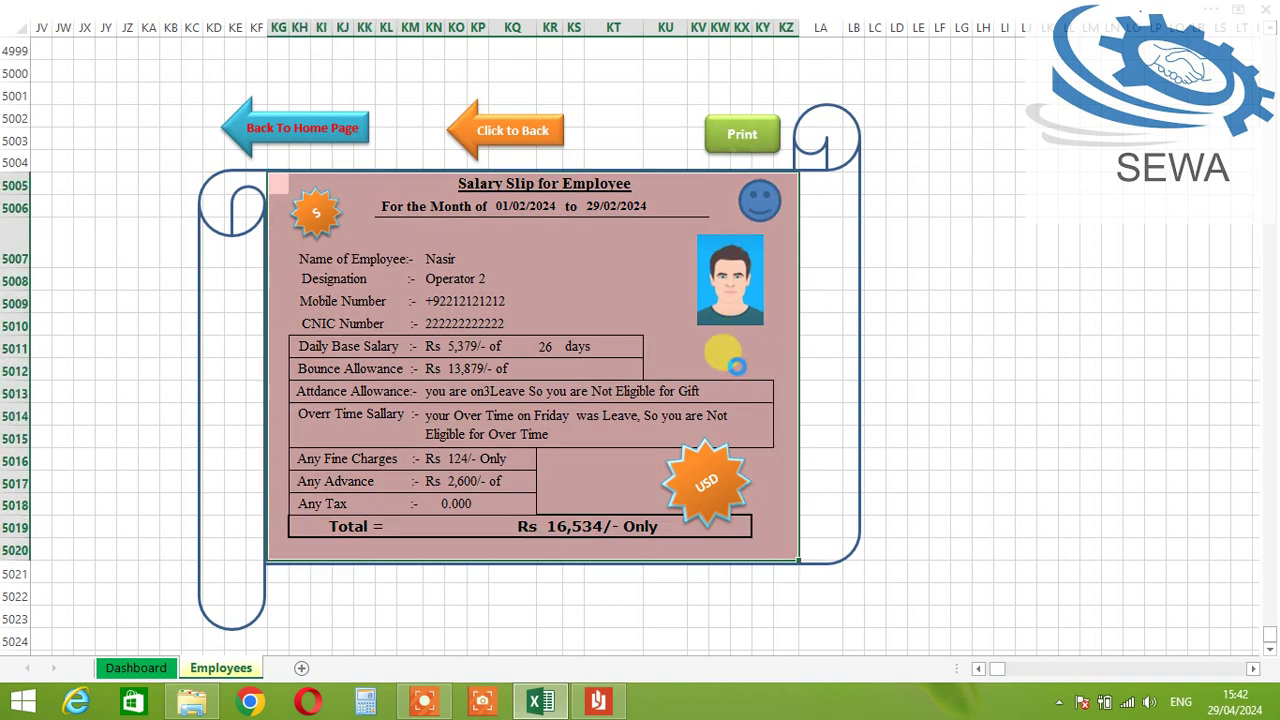
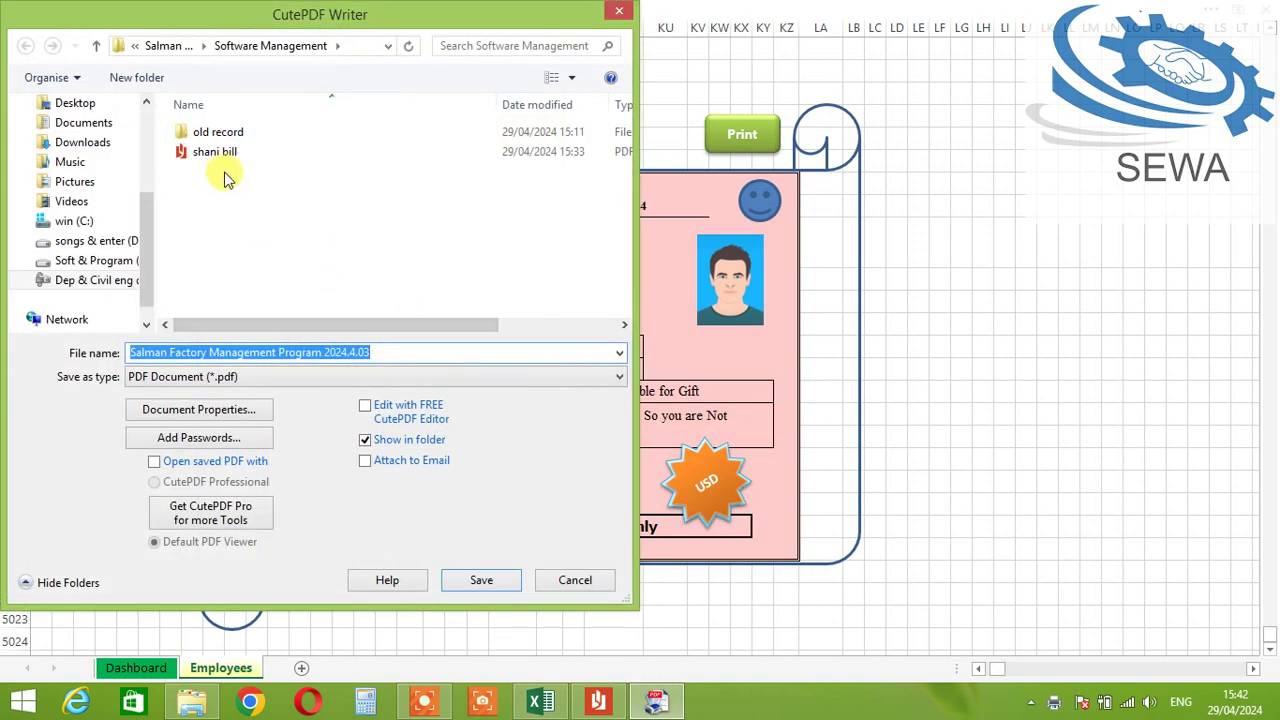
Step: Name the salary slip file and save it as a 67 KB PDF in Software Management
drag(380, 20, 495, 72)
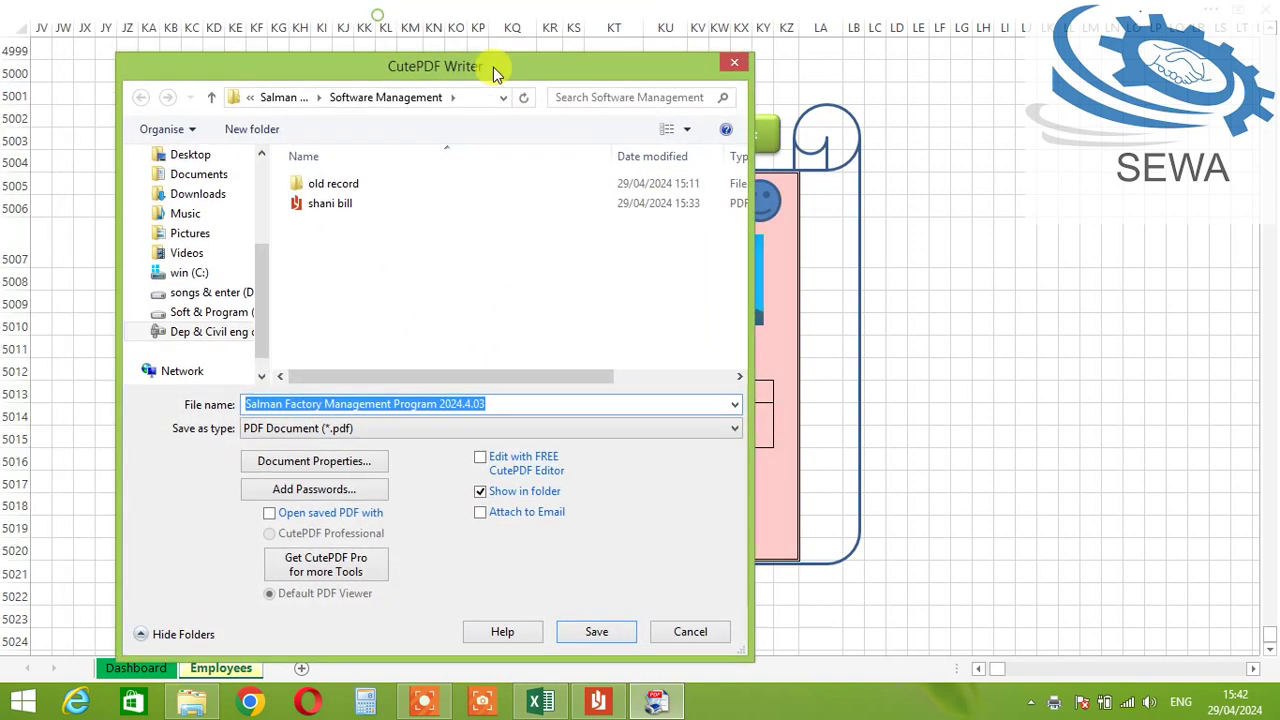
text(nasir op slip)
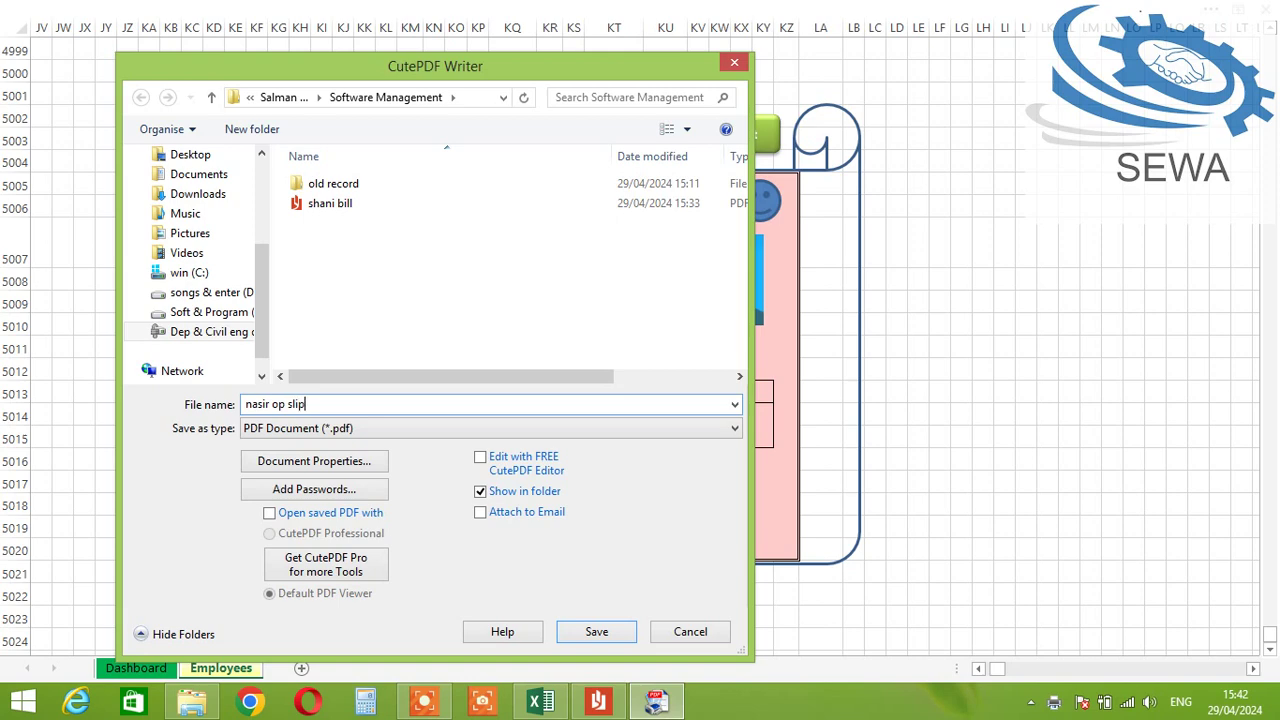
click(617, 632)
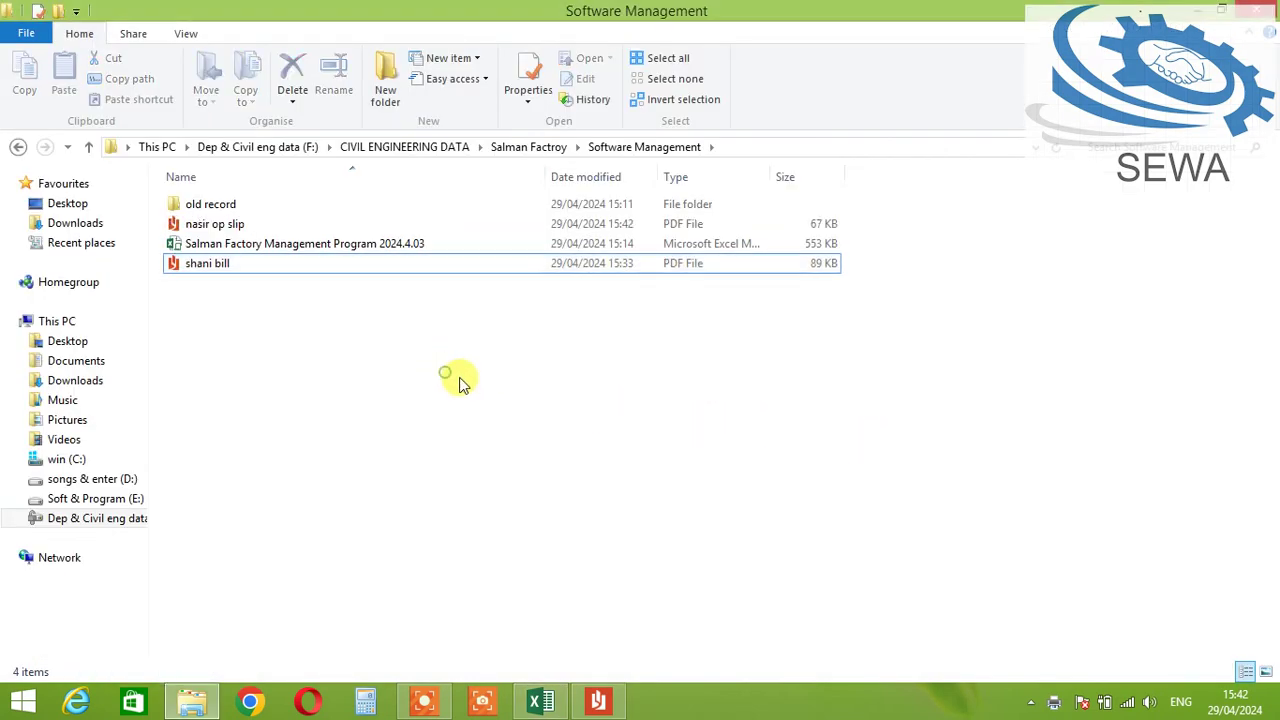
Step: Open the new salary-slip PDF to confirm the Rs 16,534 total, then return to Excel
click(225, 226)
double_click(232, 226)
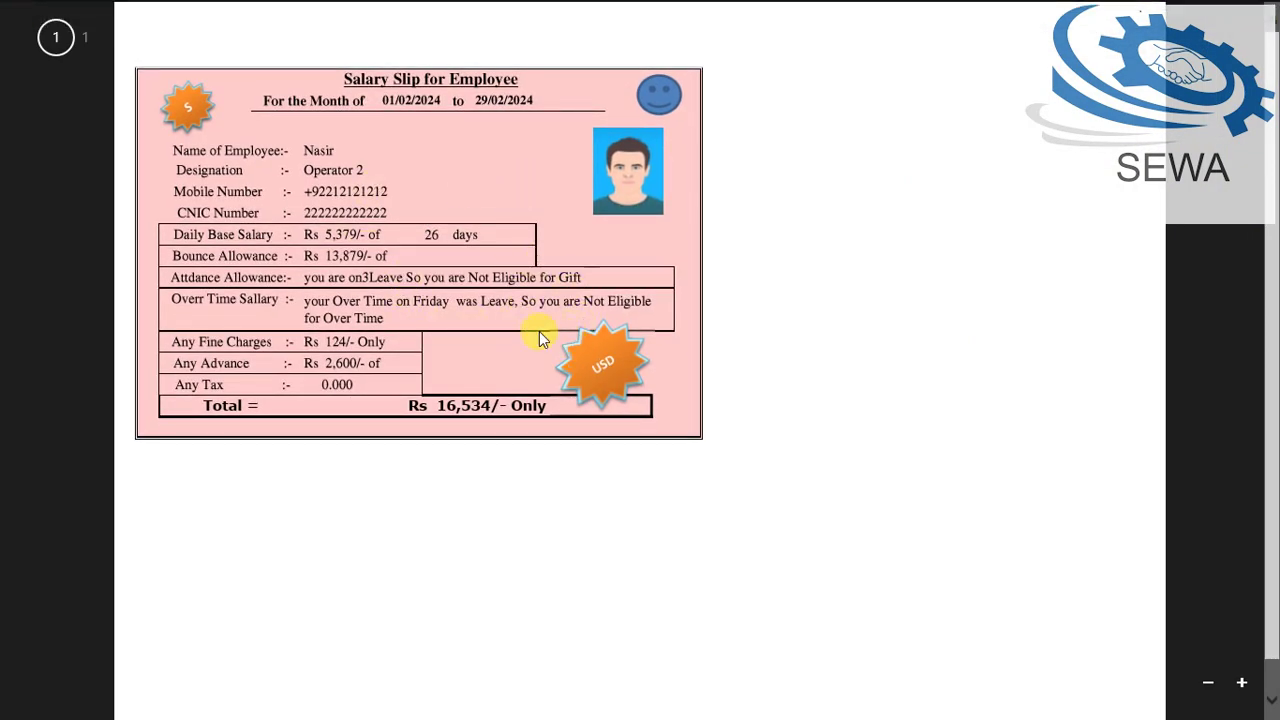
mouse_move(4, 6)
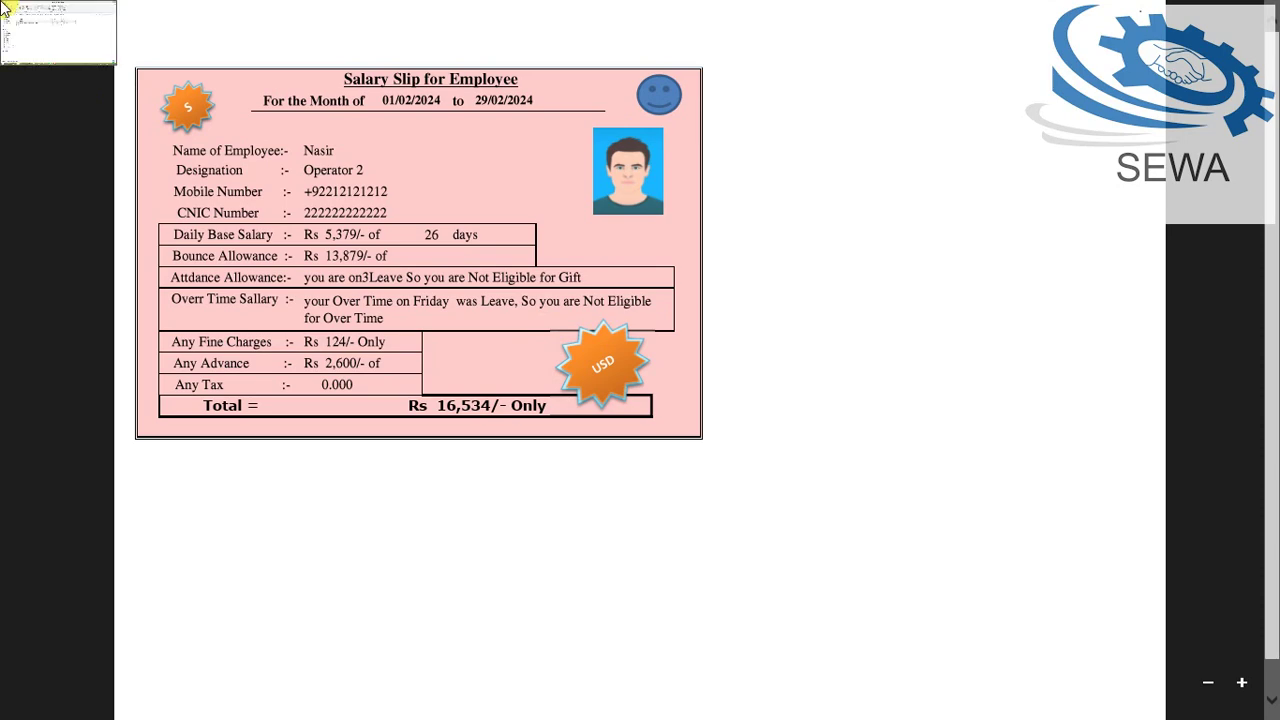
click(35, 18)
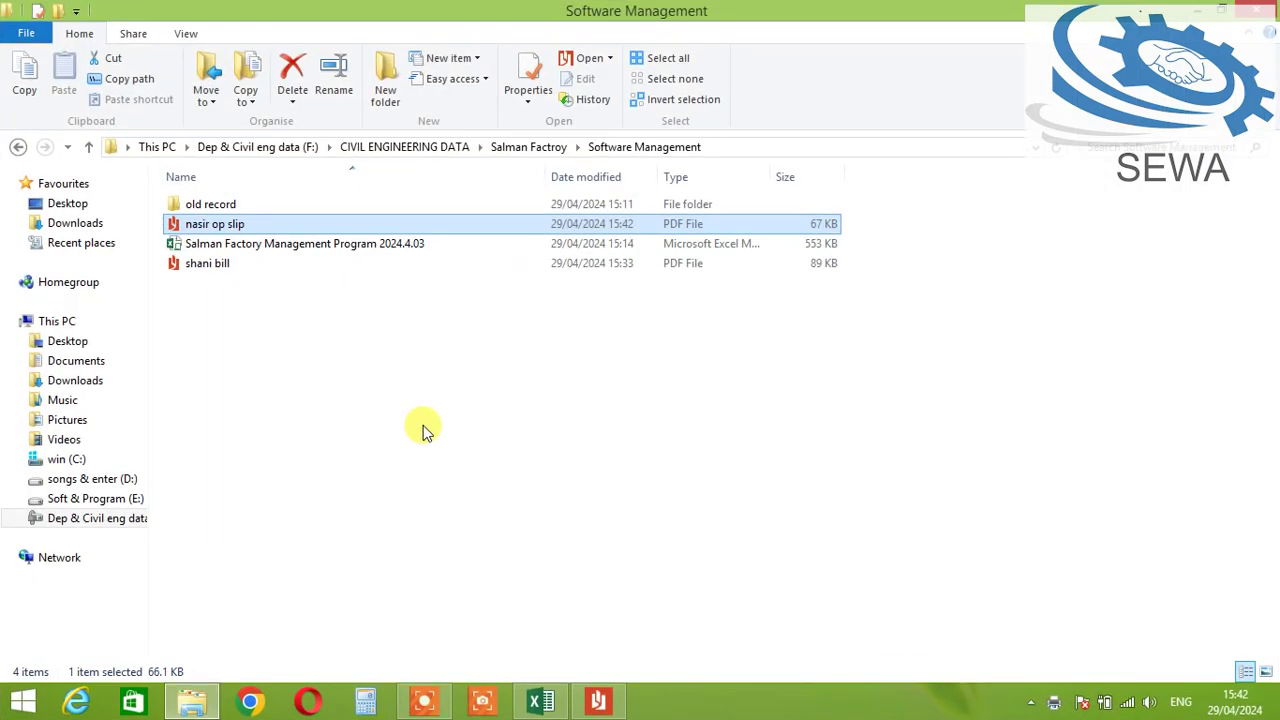
mouse_move(600, 697)
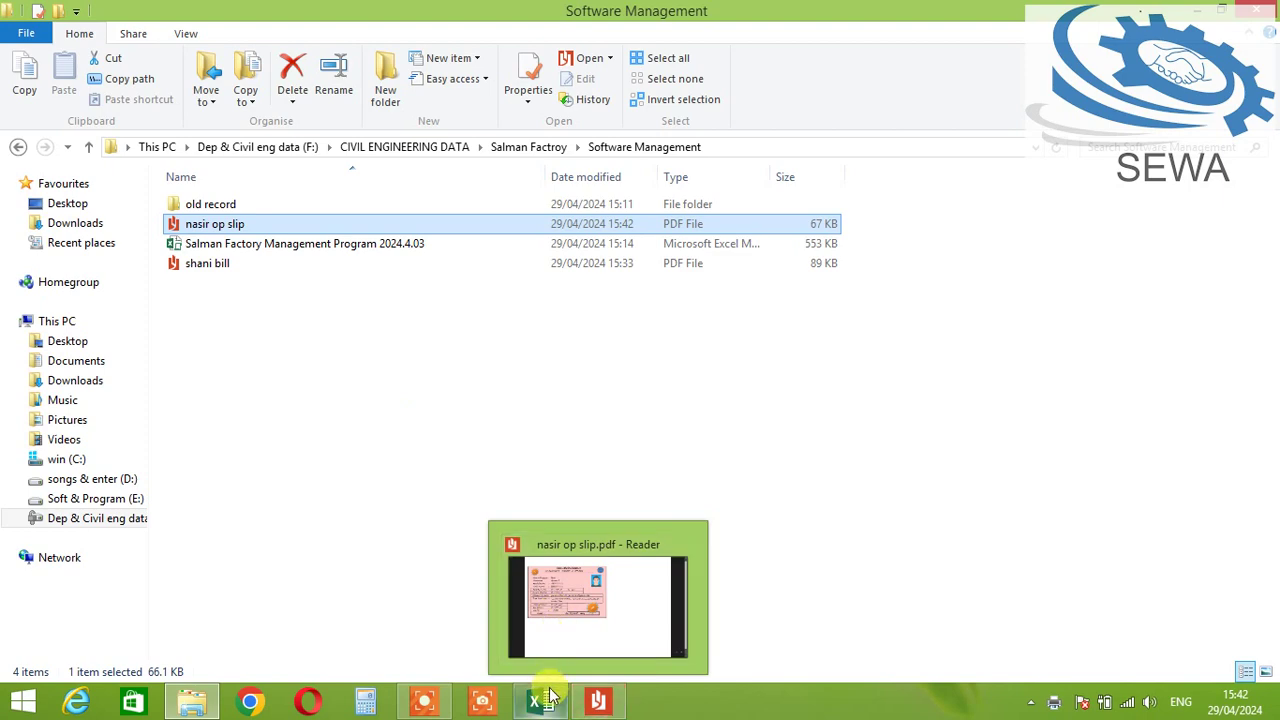
click(540, 701)
Step: Leave the salary slip and return to the employee data table
click(940, 347)
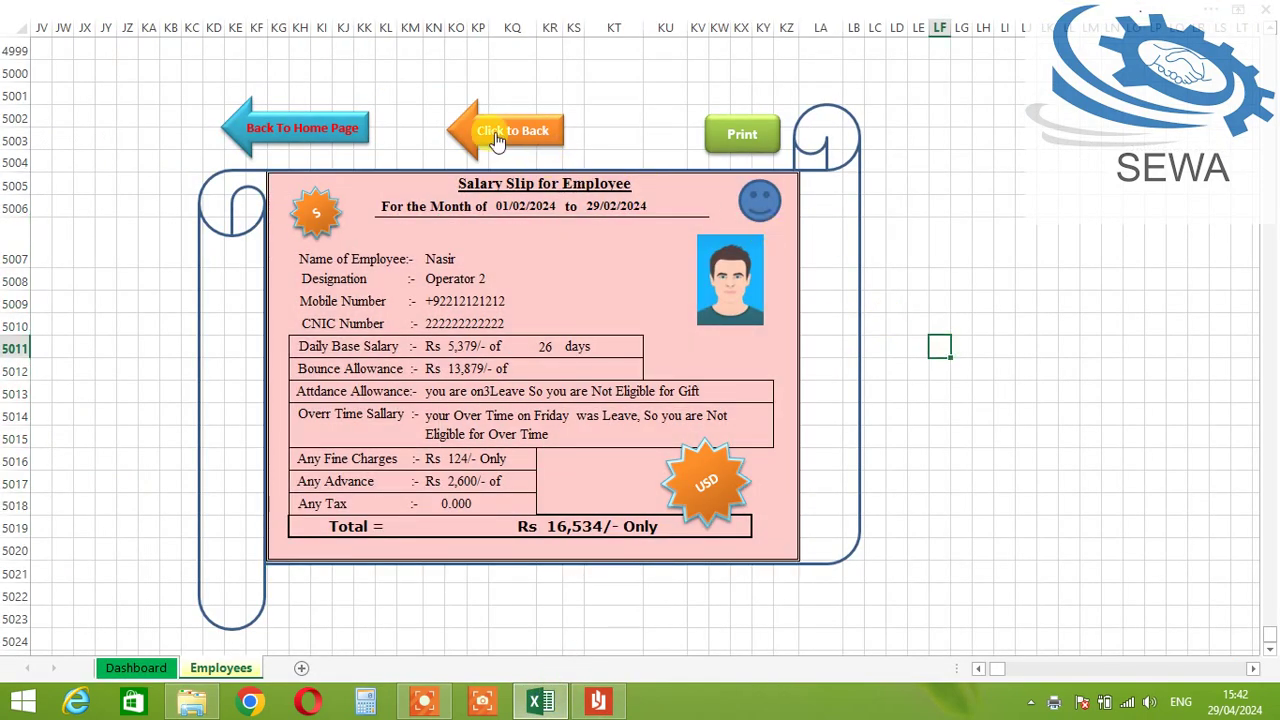
click(487, 139)
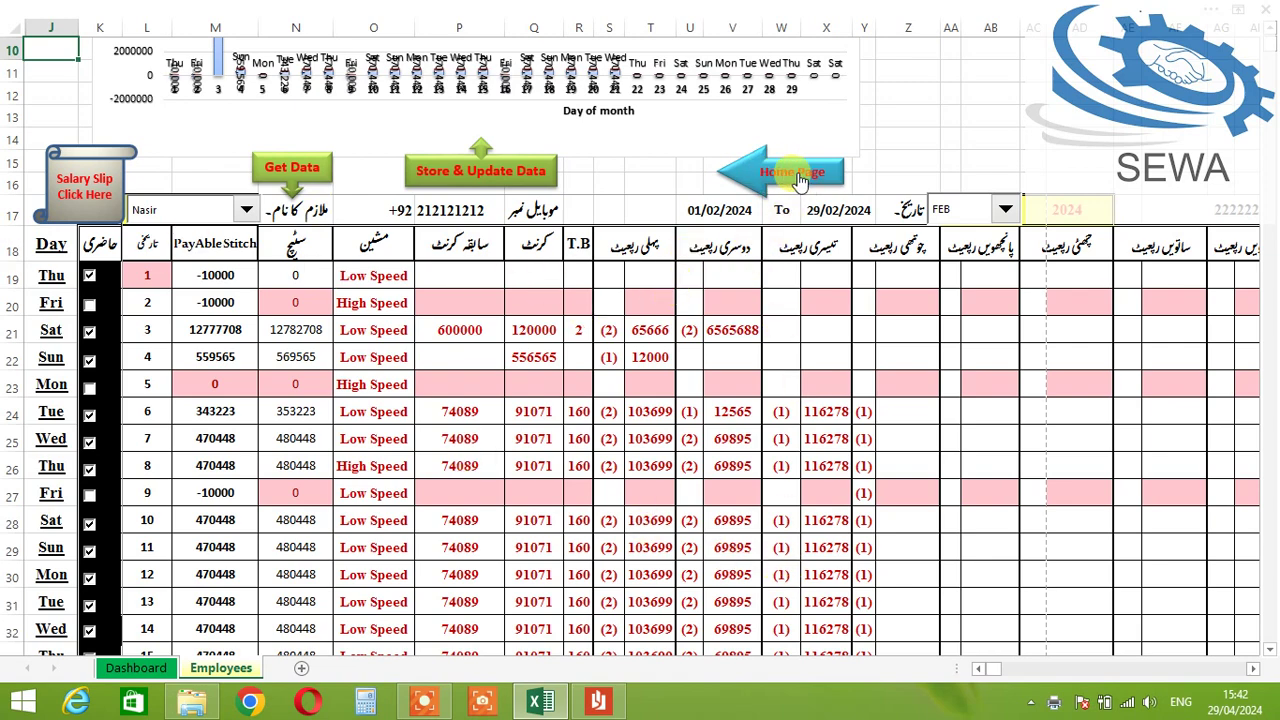
scroll(686, 430, down, 2)
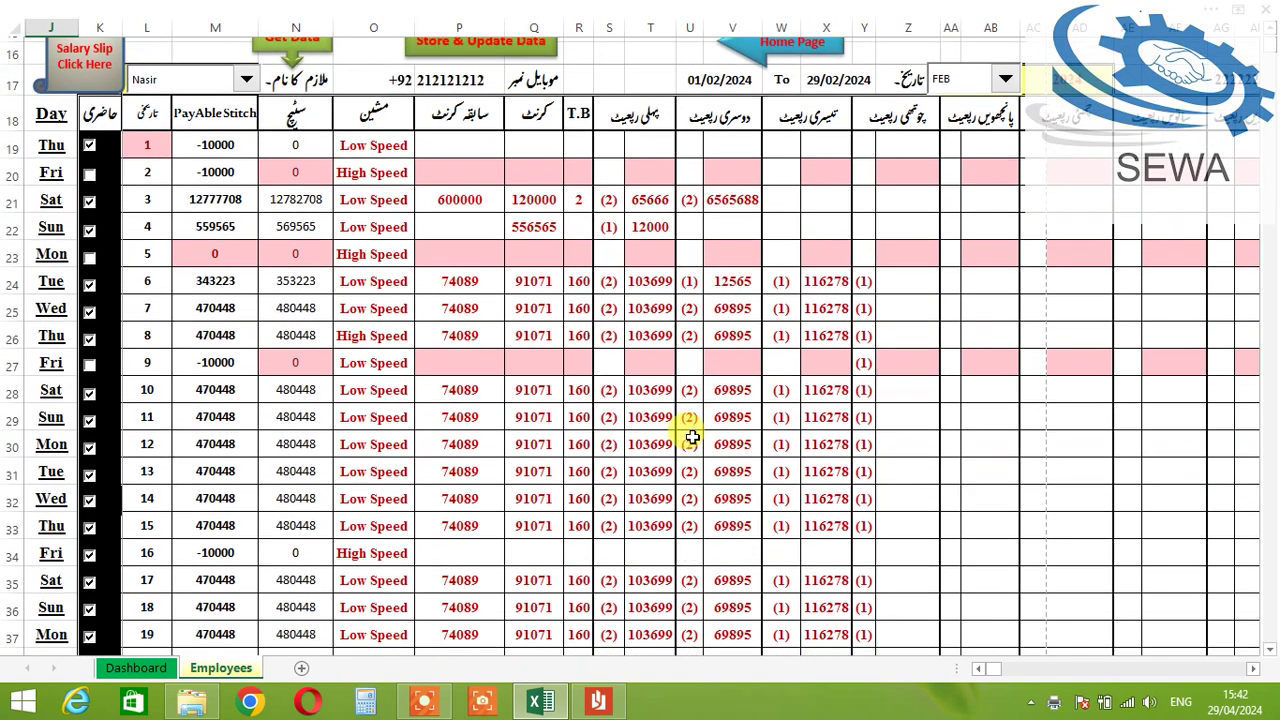
scroll(720, 450, down, 2)
scroll(346, 366, up, 4)
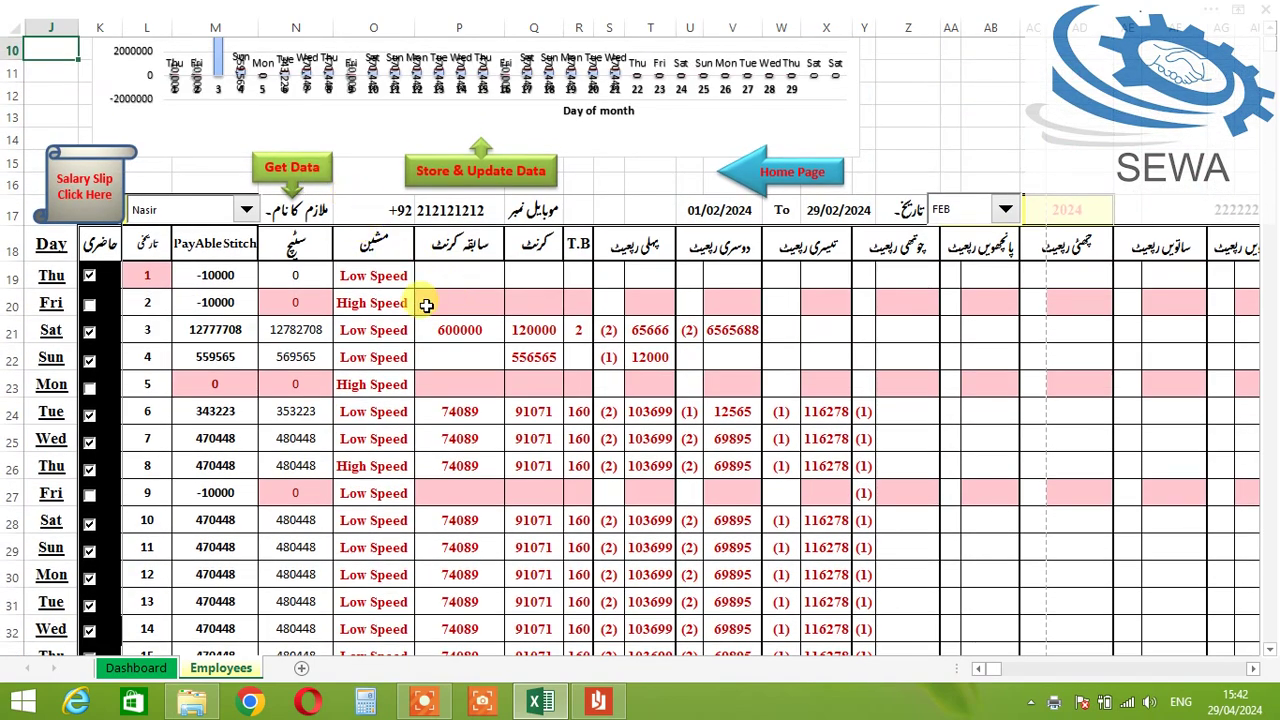
Step: Choose another employee, set the month to JAN, and load that January data
click(196, 214)
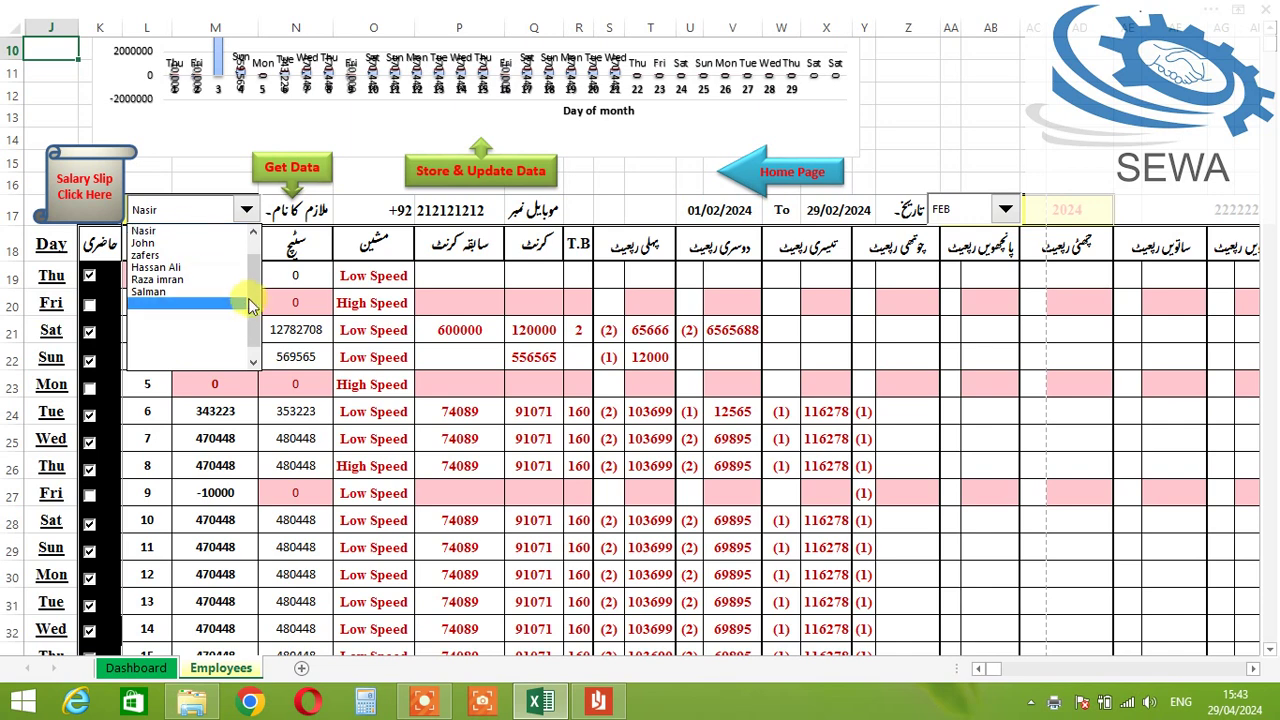
drag(251, 302, 255, 232)
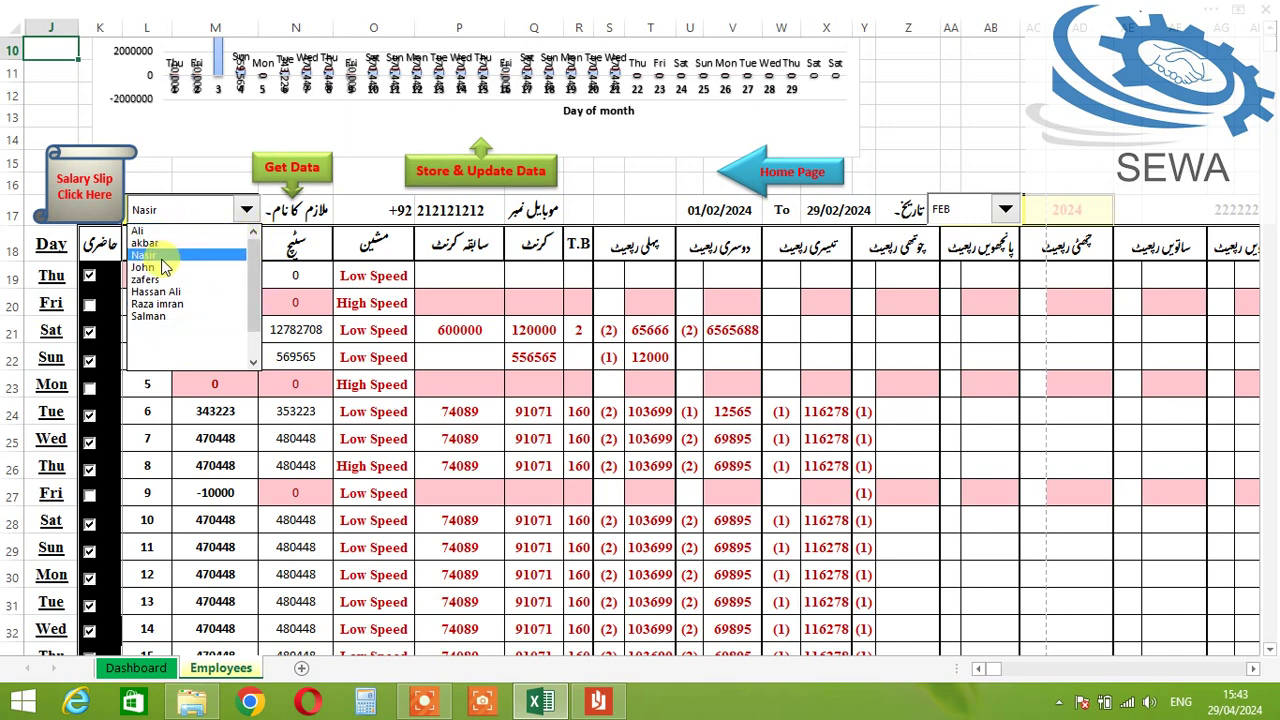
click(140, 231)
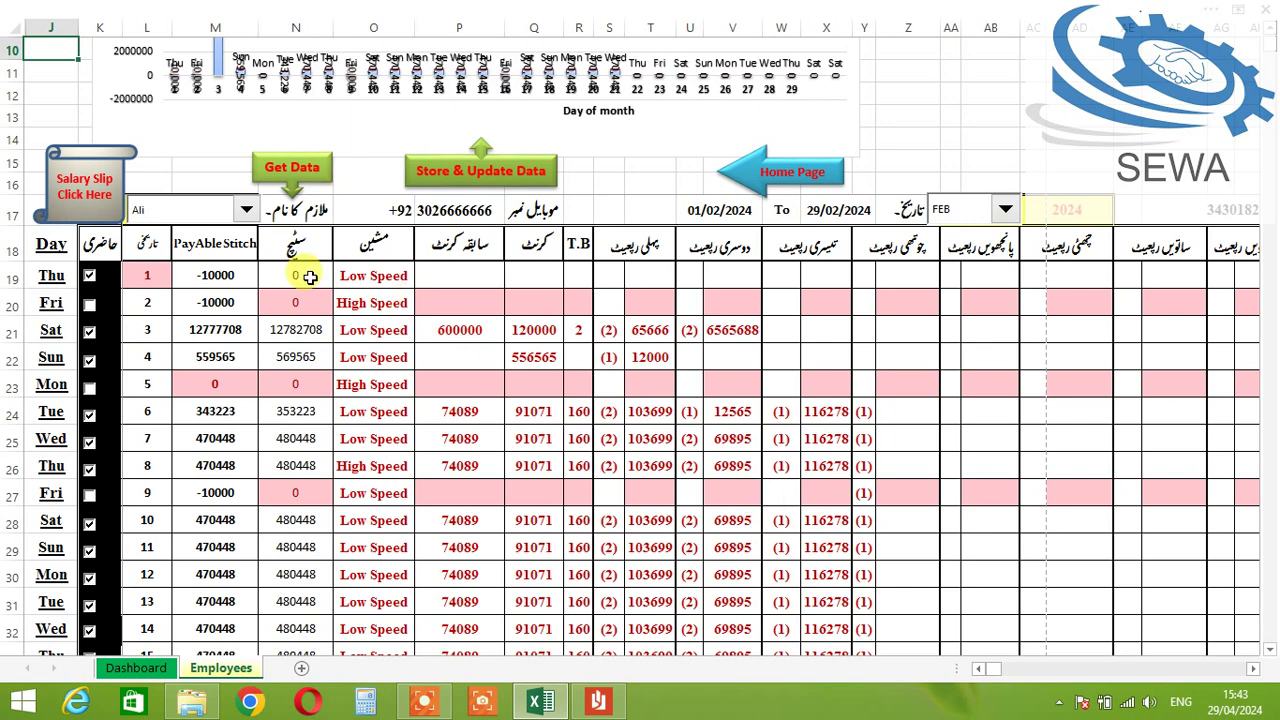
click(966, 210)
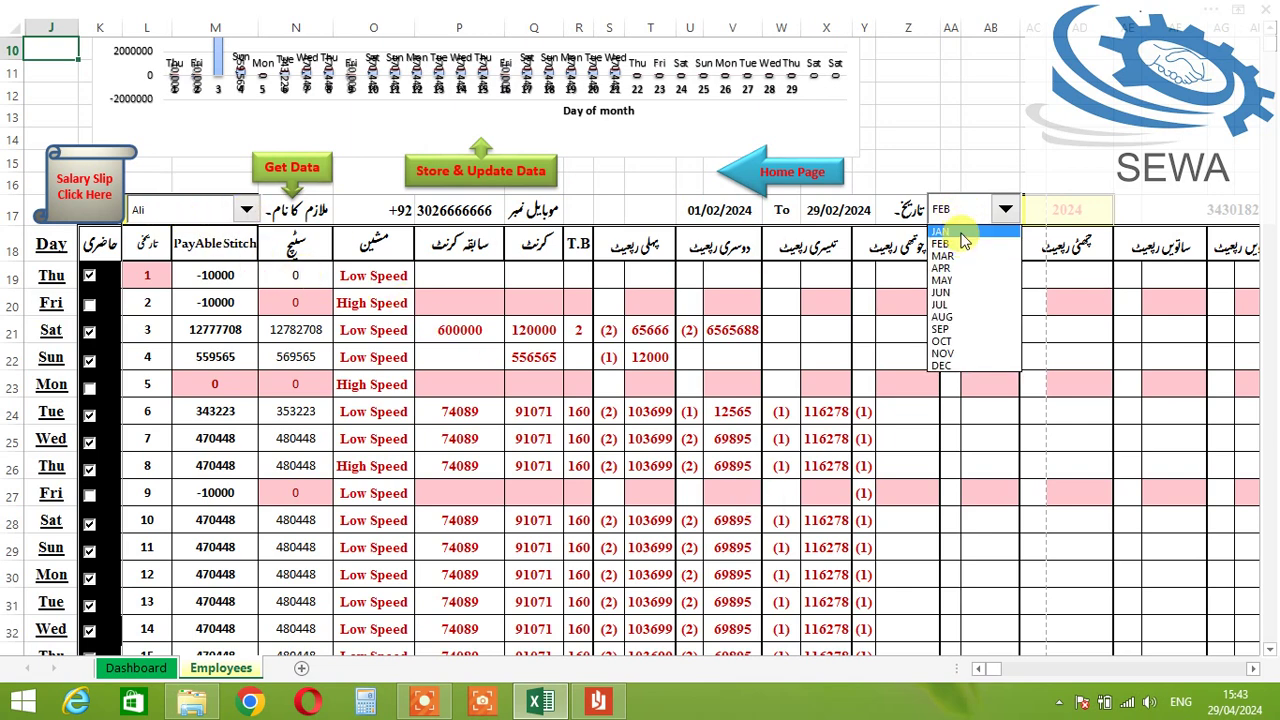
click(950, 232)
click(295, 169)
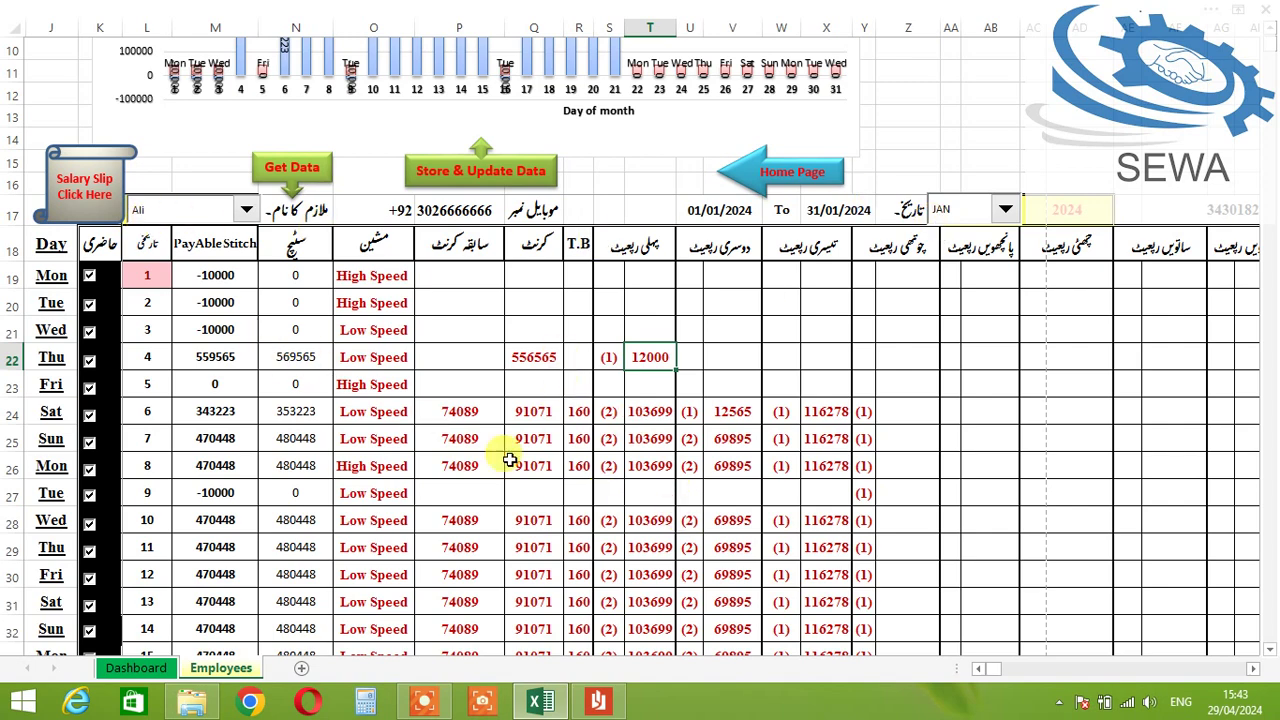
Step: On day 22's row 40, enter count 1 in U40 and 256565 stitches in V40
scroll(510, 460, down, 1)
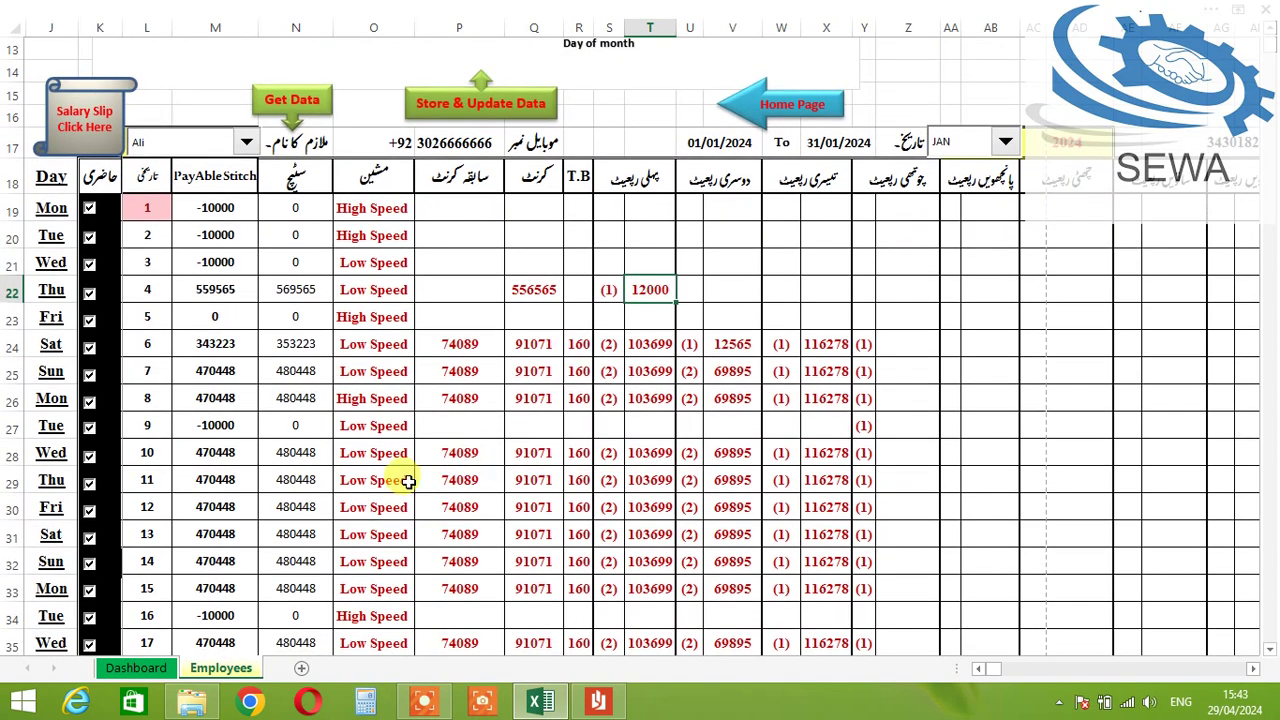
scroll(134, 565, down, 2)
scroll(125, 550, down, 2)
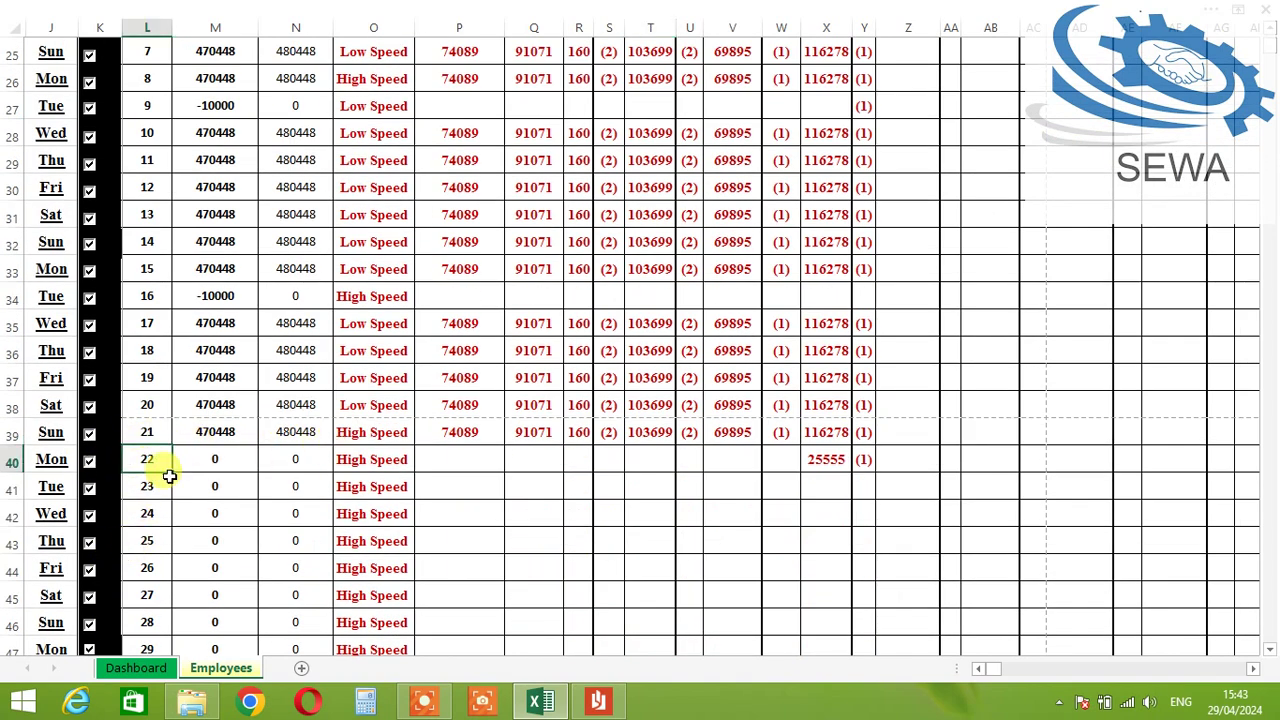
click(485, 463)
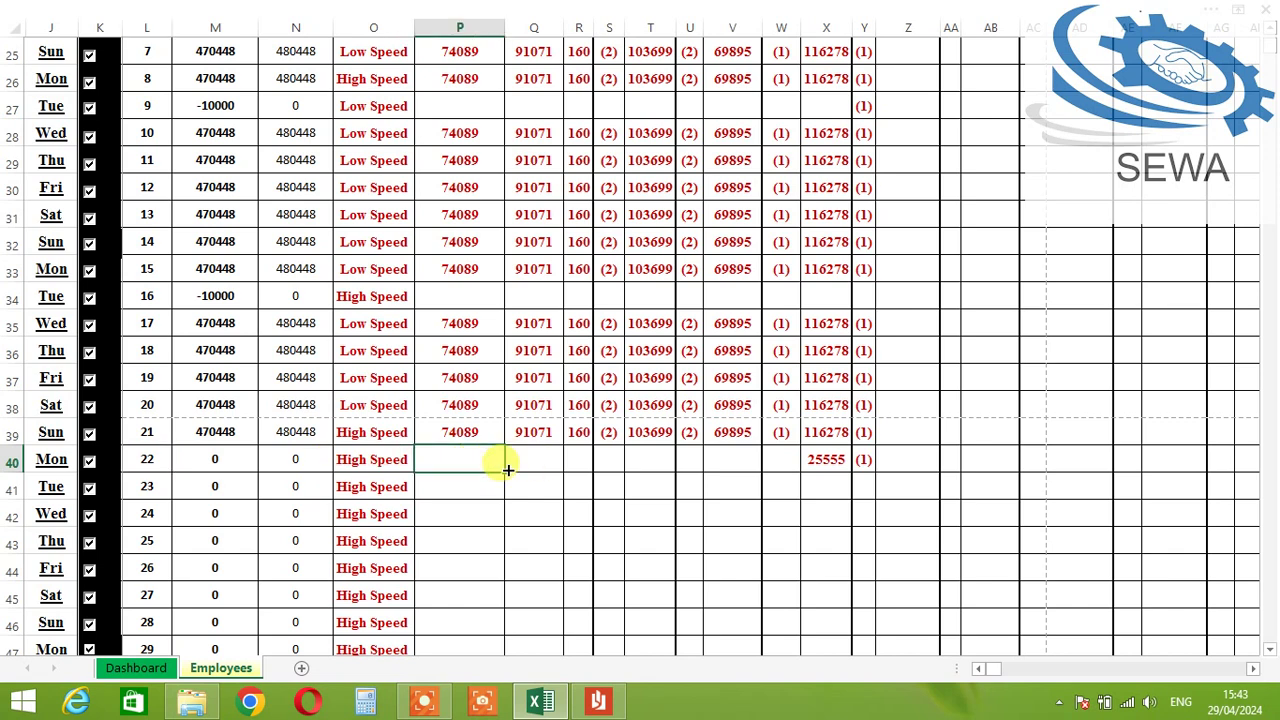
click(560, 463)
click(794, 460)
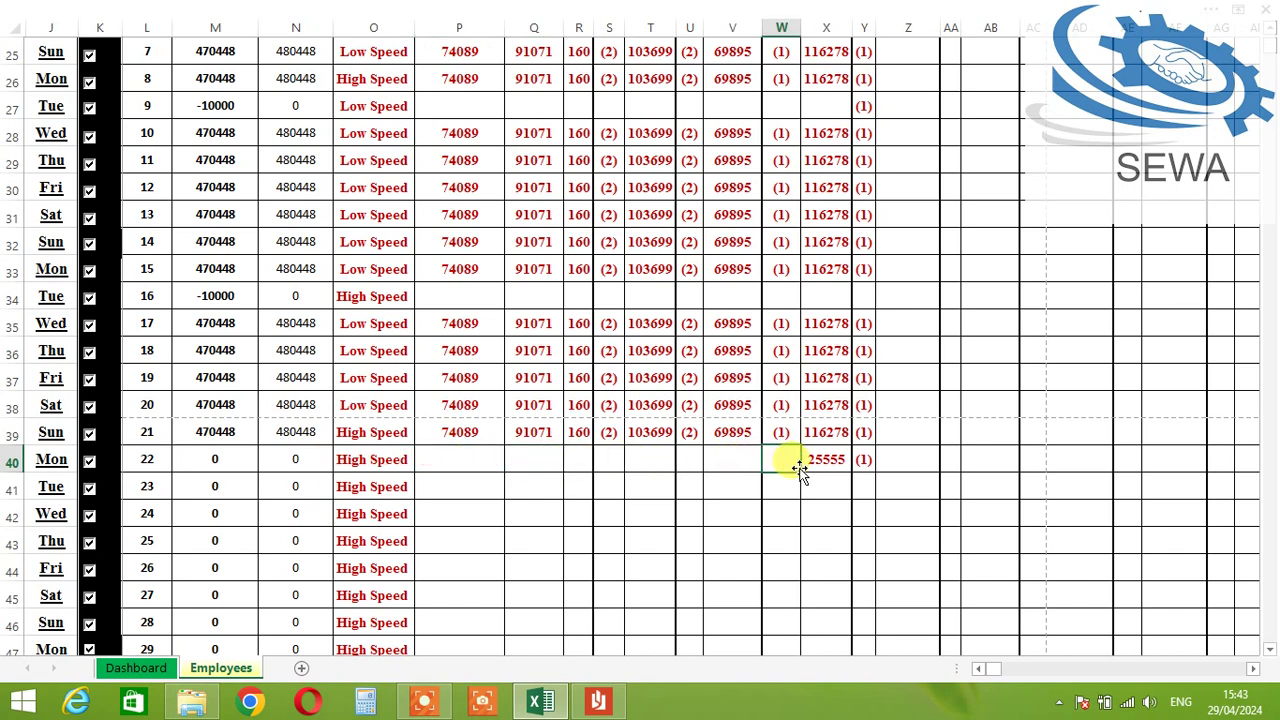
click(735, 461)
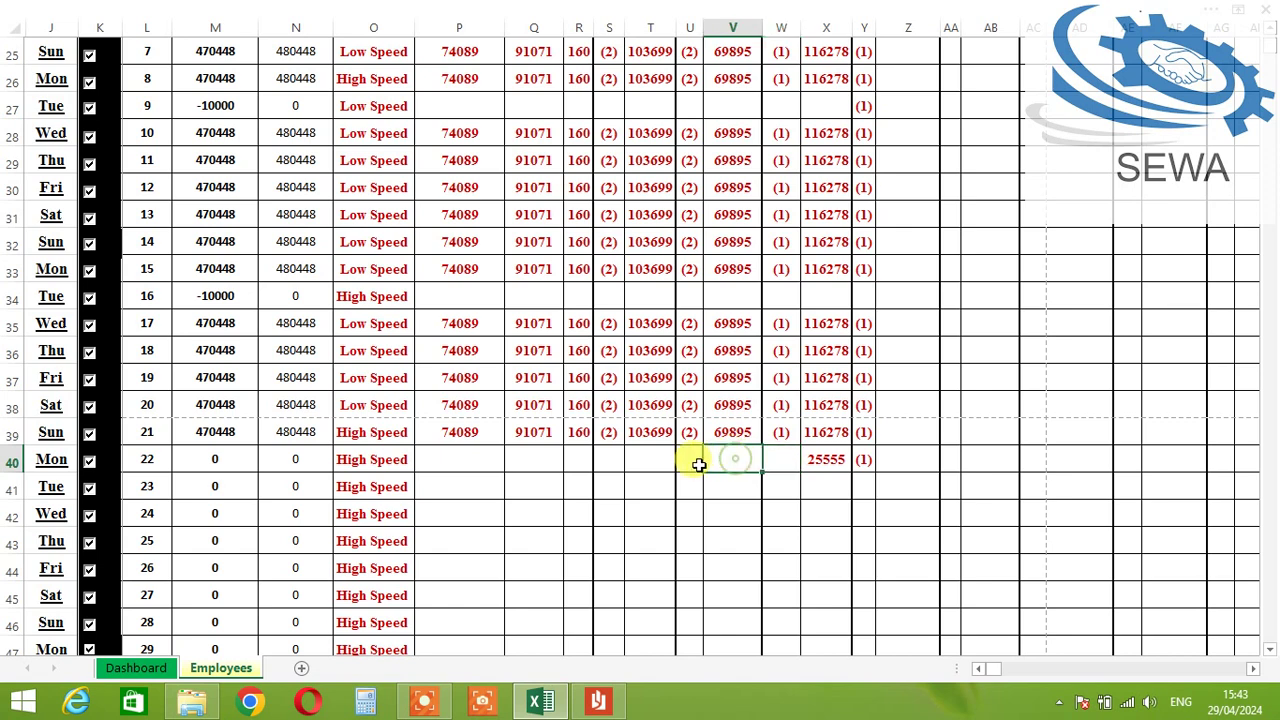
click(690, 460)
text(1)
click(714, 468)
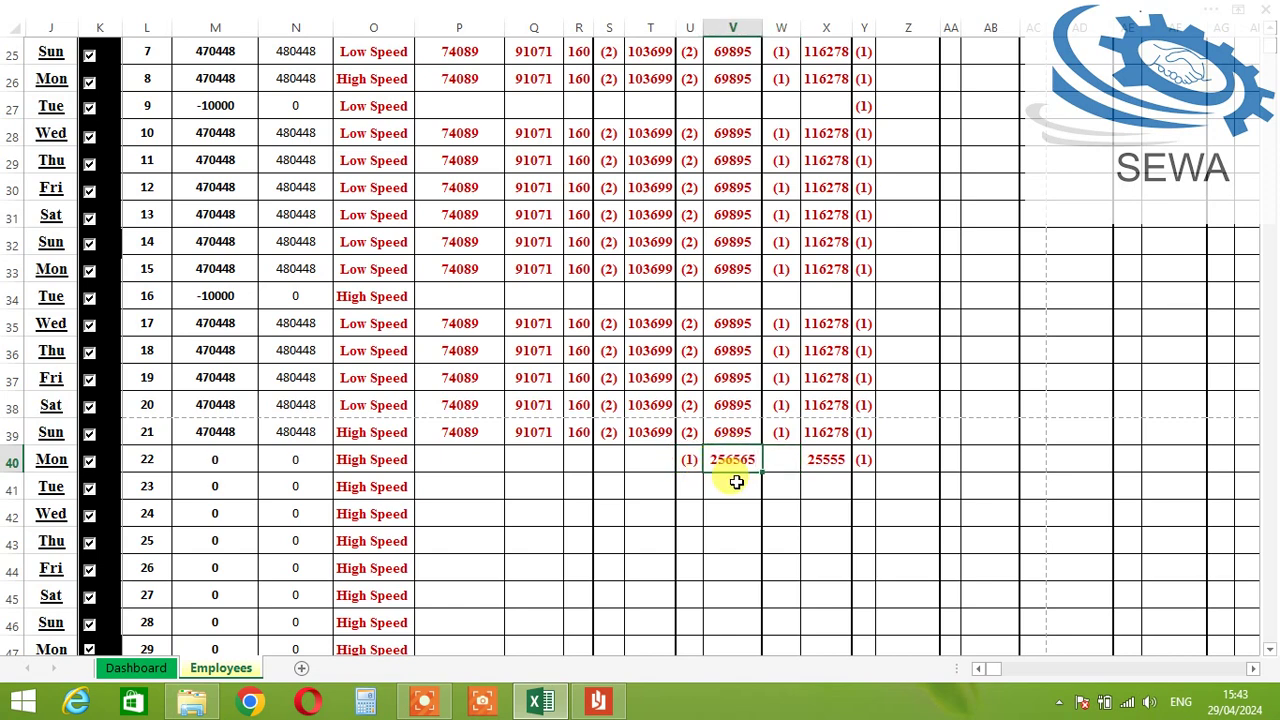
text(256565)
key(Tab)
Step: Set day 22's machine type in O40 to Low Speed
click(394, 458)
click(424, 461)
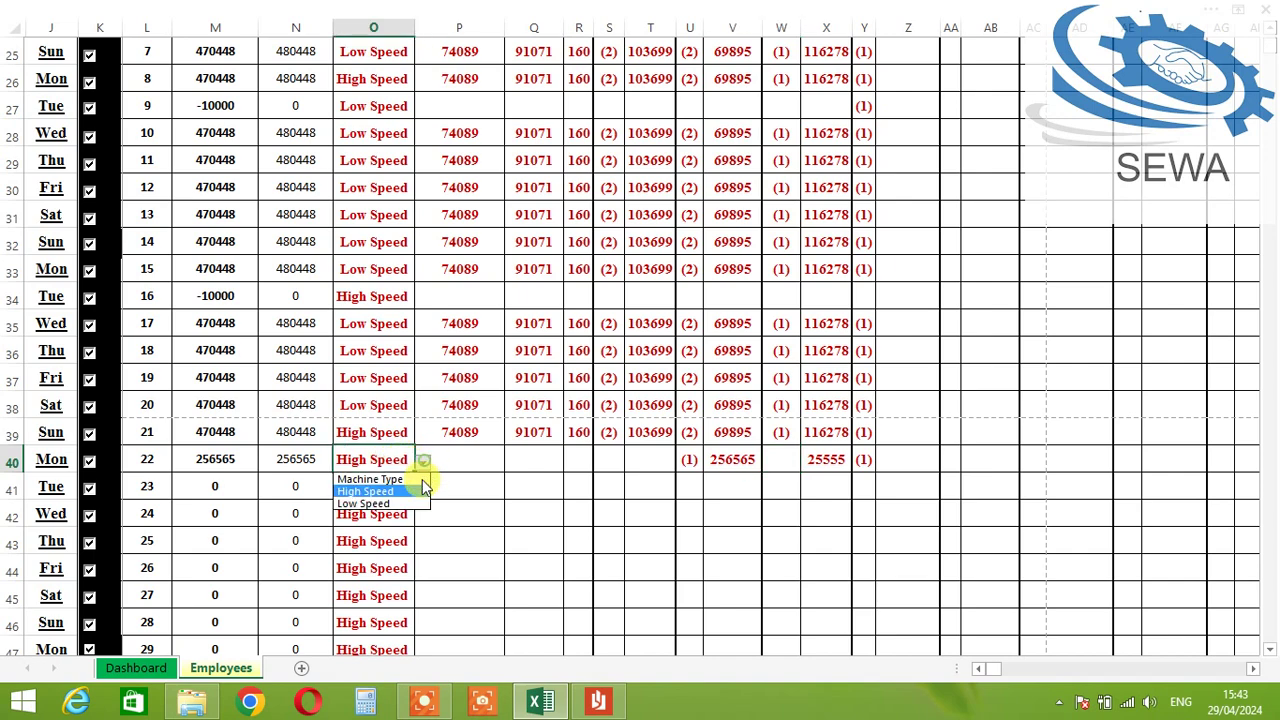
click(414, 503)
click(484, 463)
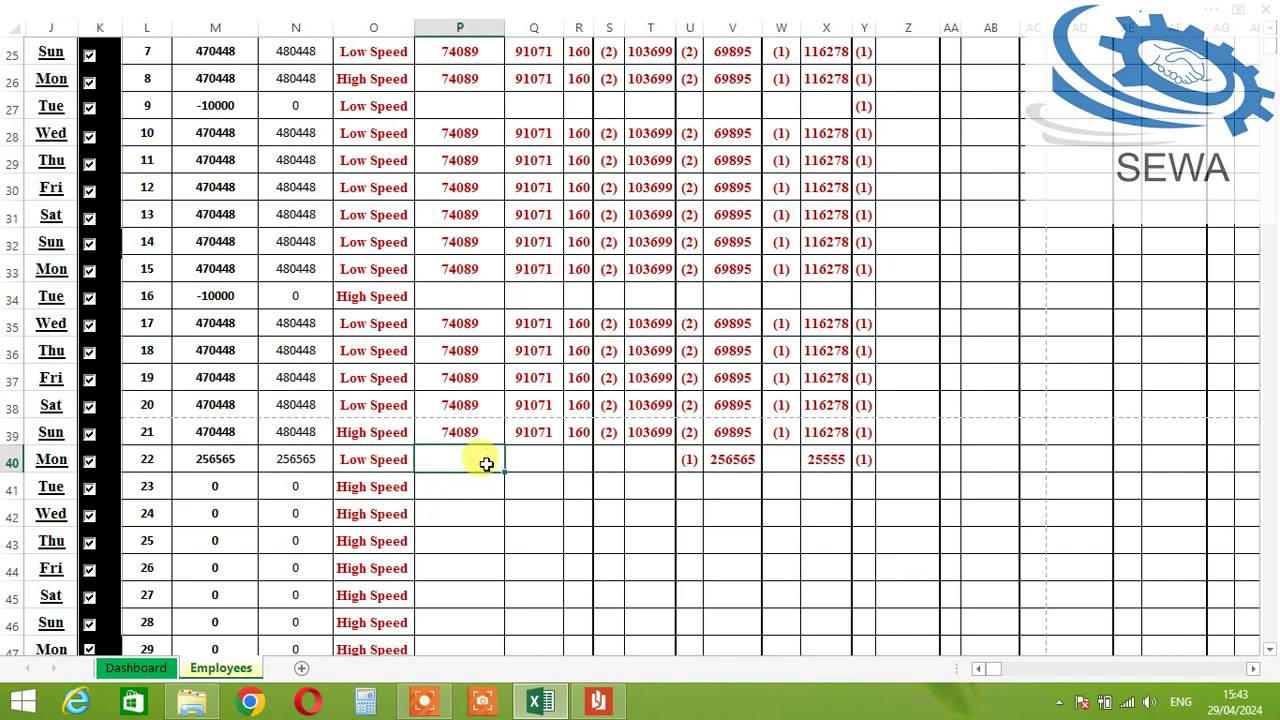
key(Right)
key(Right)
key(Right)
key(Right)
key(Right)
key(Right)
key(Right)
key(Right)
key(Right)
key(Right)
key(Right)
key(Right)
key(Right)
key(Right)
key(Right)
key(Right)
key(Right)
key(Right)
key(Right)
key(Right)
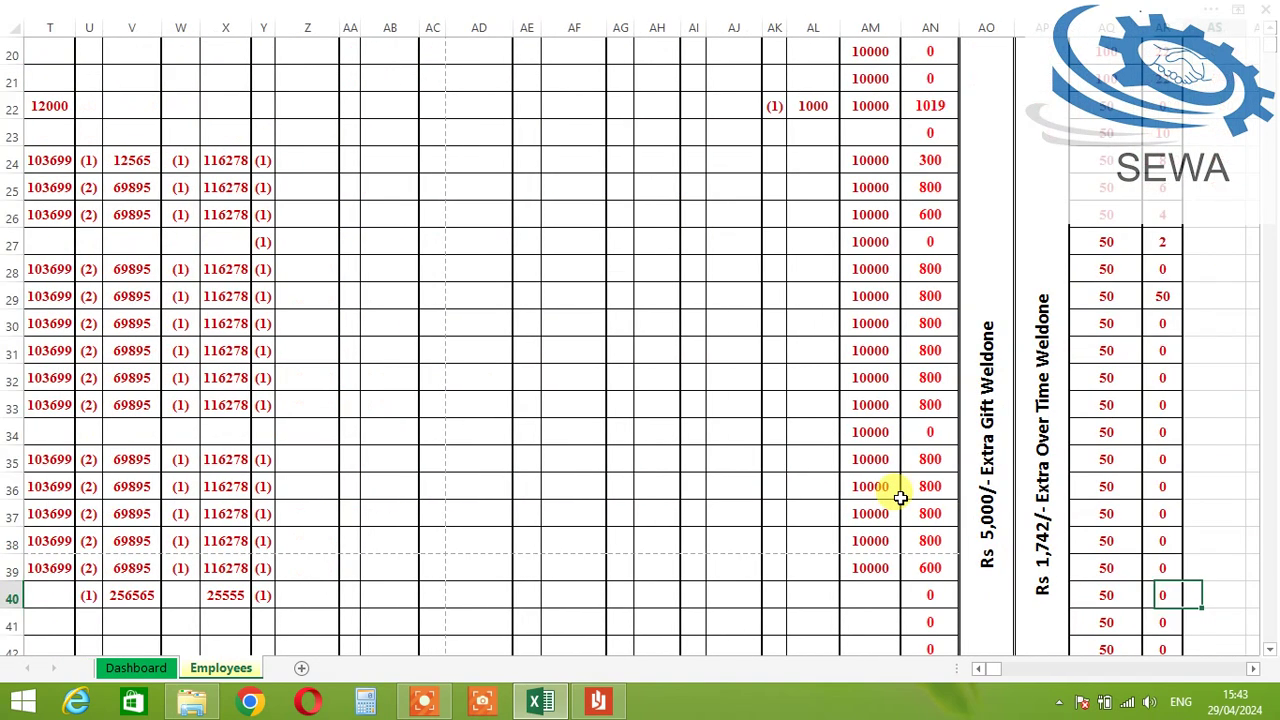
Step: Check row 40's totals, then scroll up to show the chart's 256,565-stitch bar for day 22
key(Right)
key(Right)
key(Right)
key(Right)
key(Right)
key(Right)
key(Right)
key(Right)
key(Right)
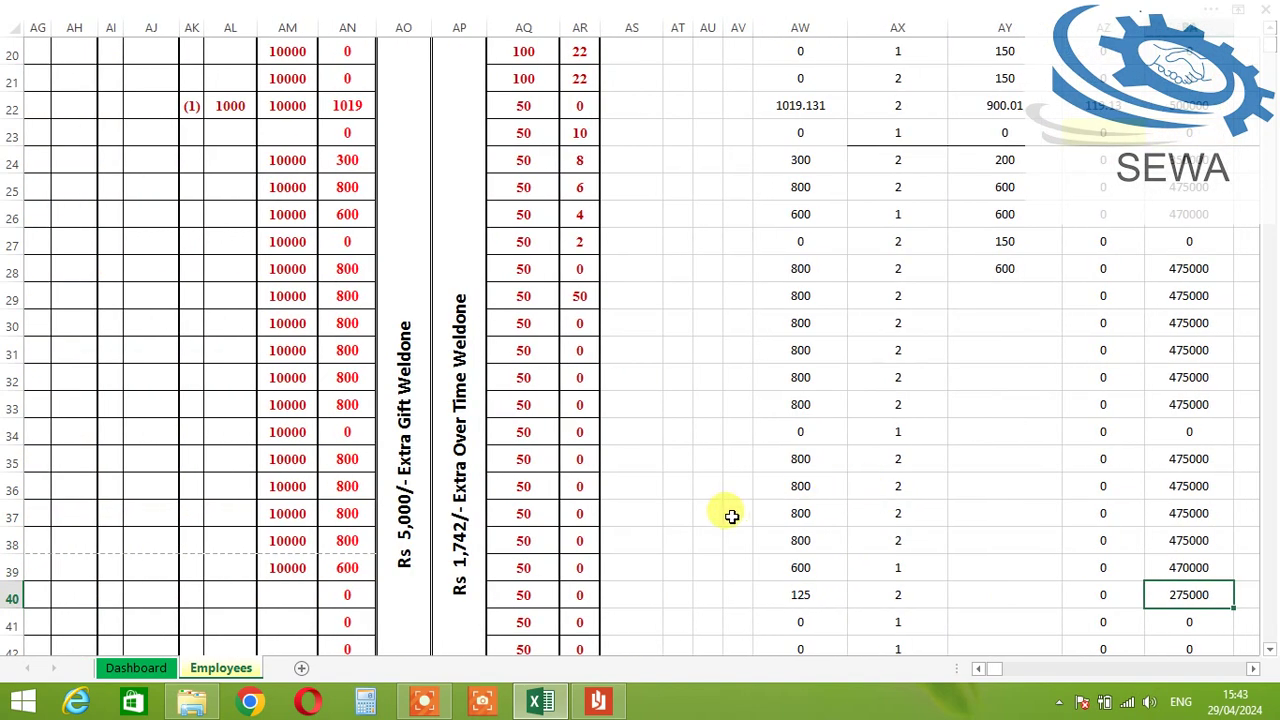
key(Left)
key(Left)
key(Left)
key(Left)
key(Left)
key(Left)
key(Left)
key(Left)
key(Left)
key(Left)
key(Left)
key(Left)
key(Left)
key(Left)
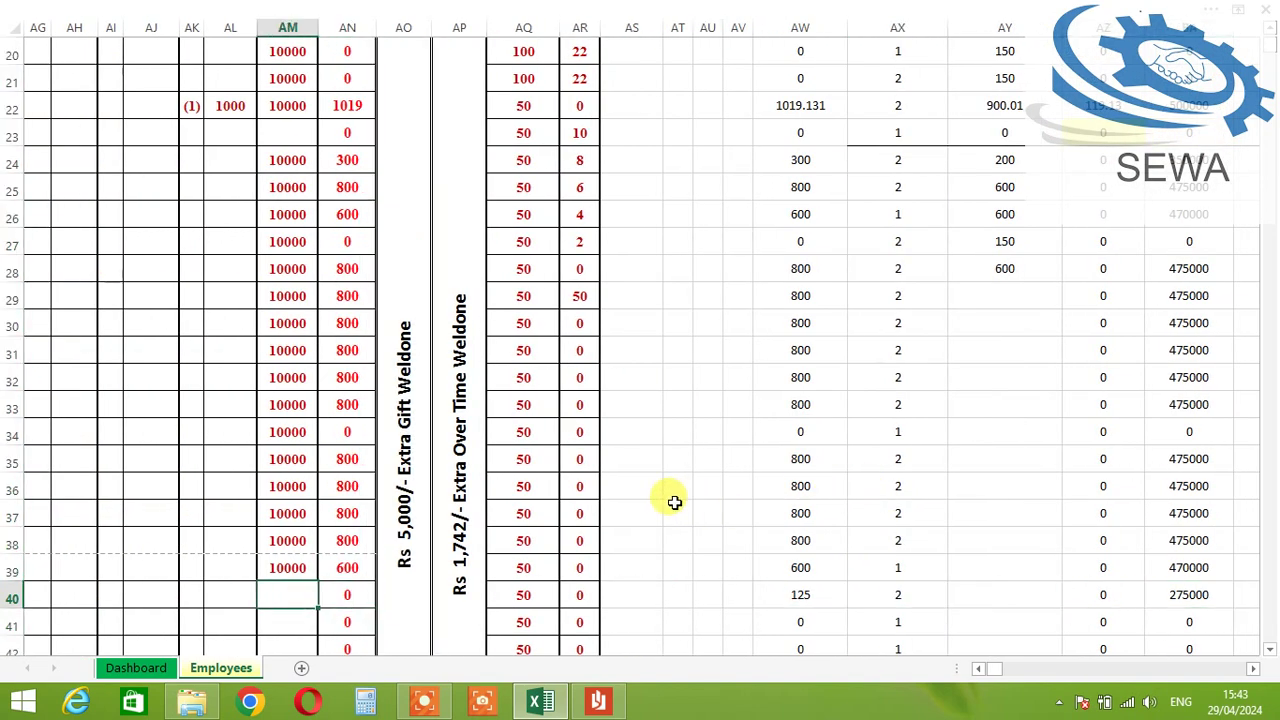
scroll(480, 535, up, 3)
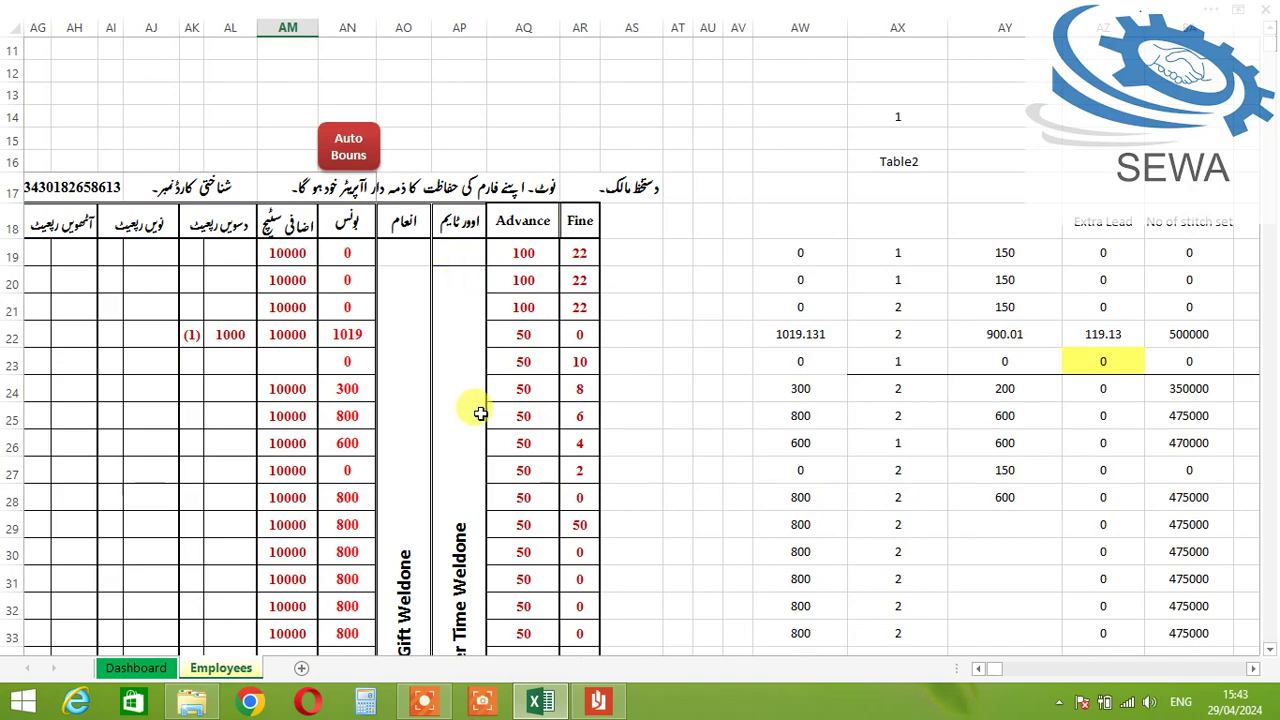
scroll(480, 413, down, 4)
key(Left)
key(Left)
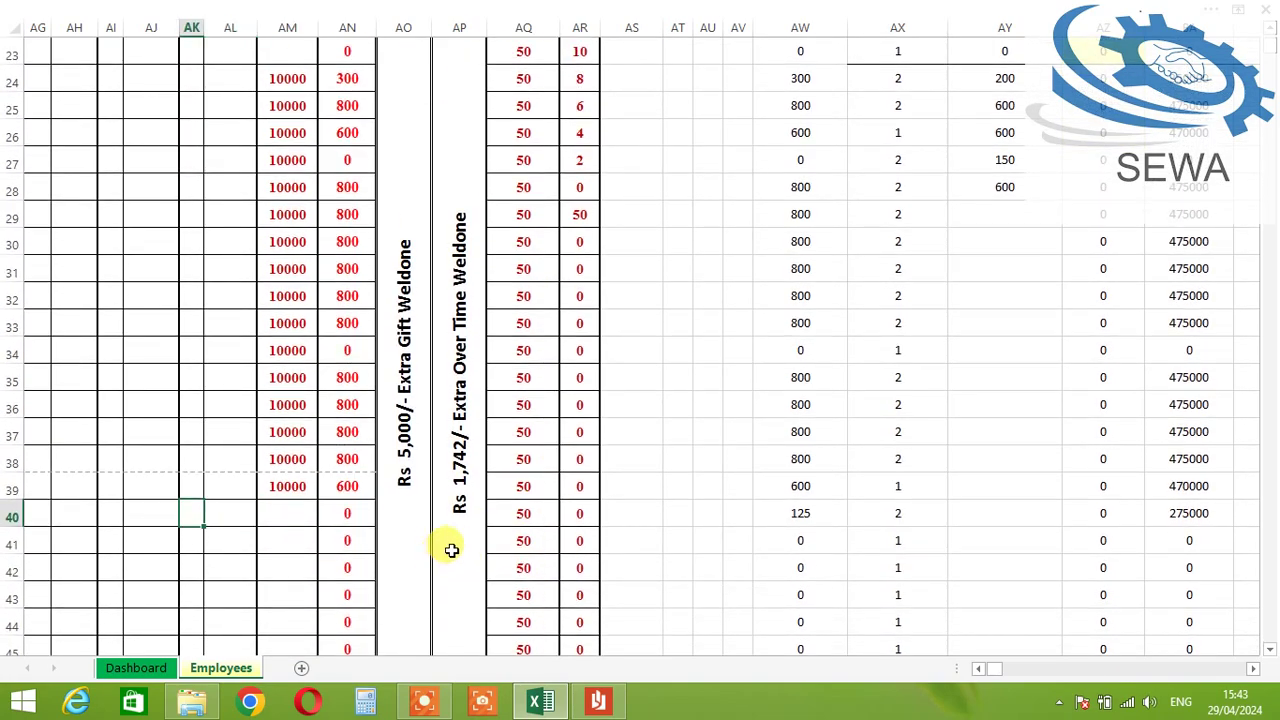
key(Left)
key(Left)
key(Left)
key(Left)
key(Left)
key(Left)
key(Left)
key(Left)
key(Left)
key(Left)
key(Left)
key(Left)
key(Left)
key(Left)
key(Left)
key(Left)
key(Left)
key(Left)
key(Left)
key(Left)
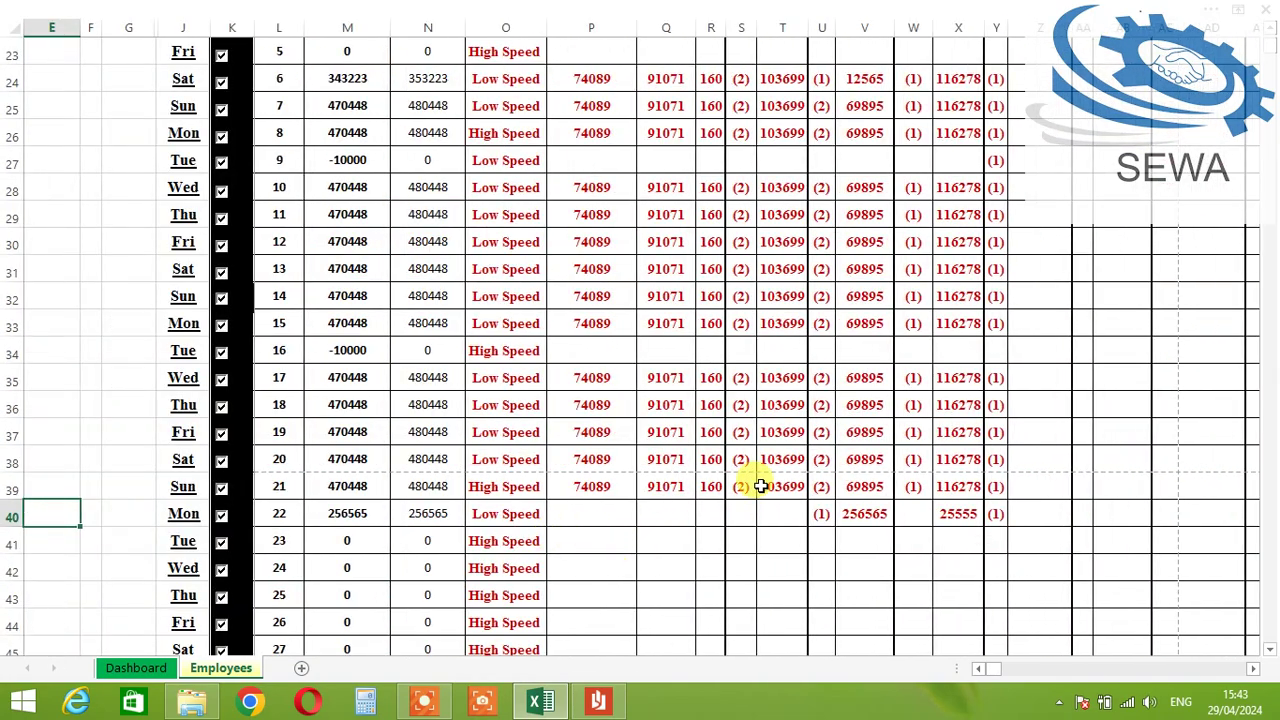
scroll(770, 490, down, 3)
scroll(740, 480, up, 6)
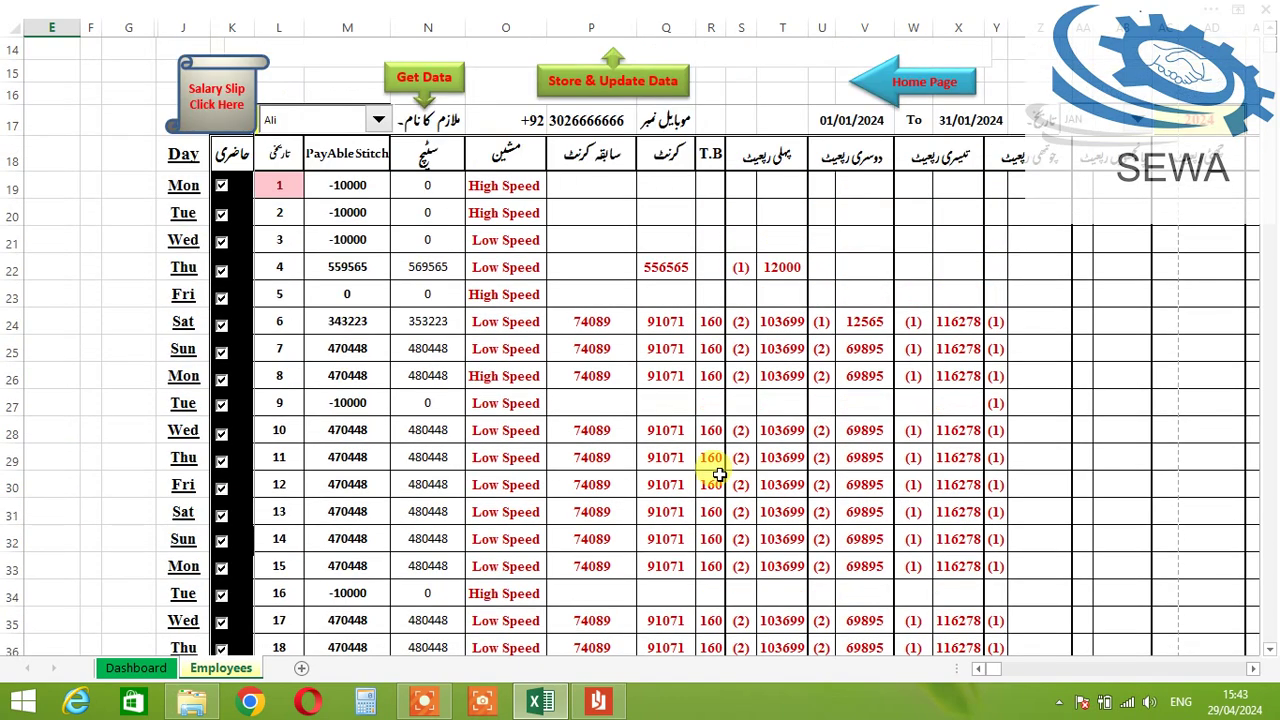
scroll(610, 355, up, 1)
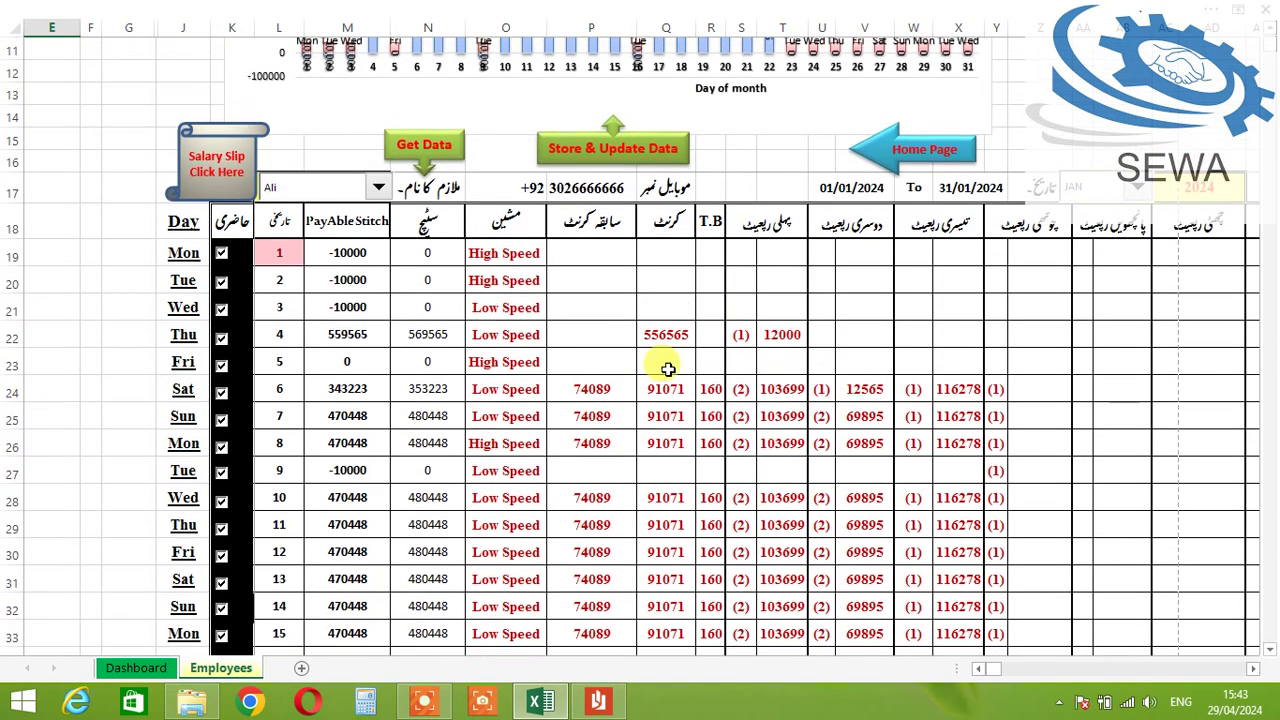
scroll(850, 300, up, 3)
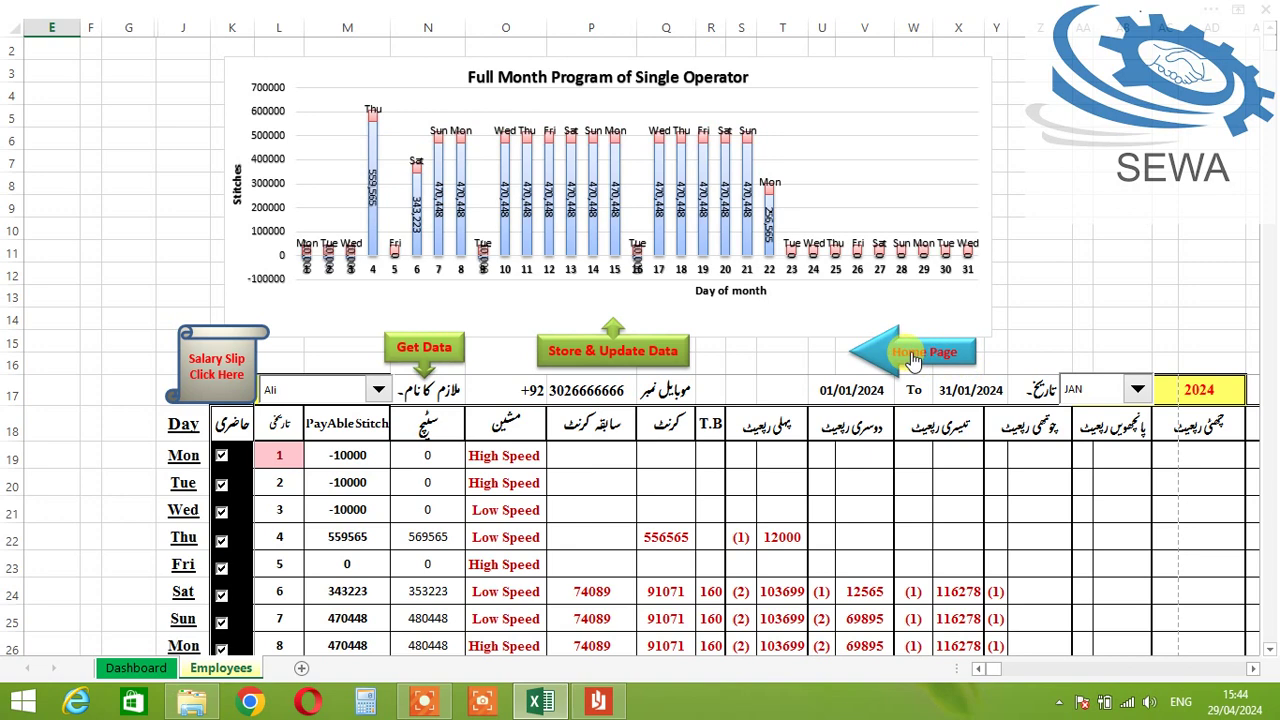
Step: On the Machine Exp sheet, replace Machine repir's February 5000 with 10000
click(897, 356)
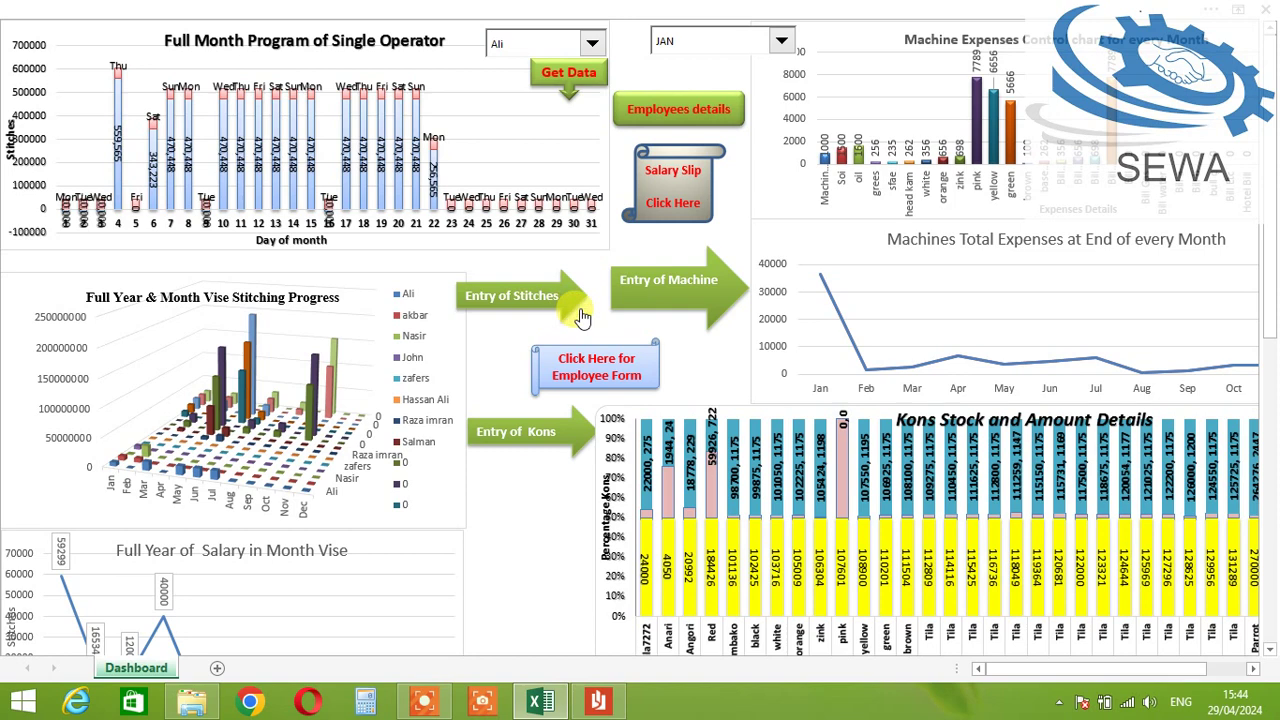
click(645, 290)
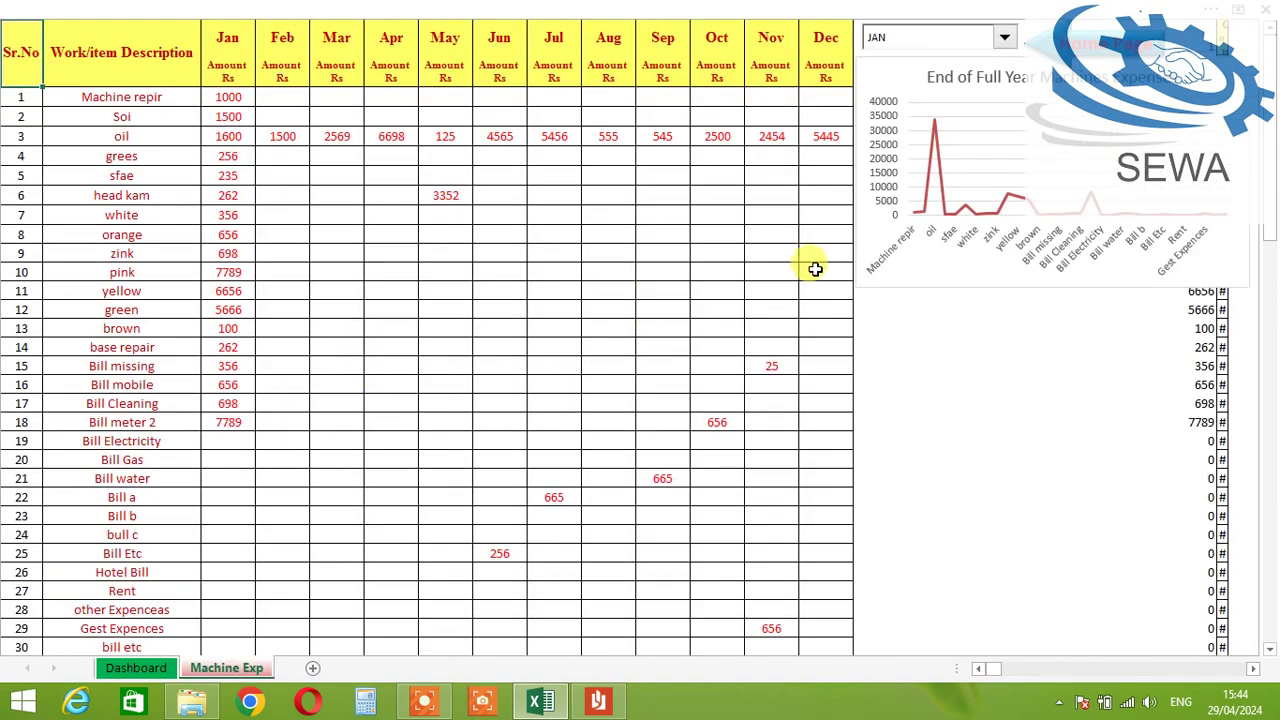
click(90, 97)
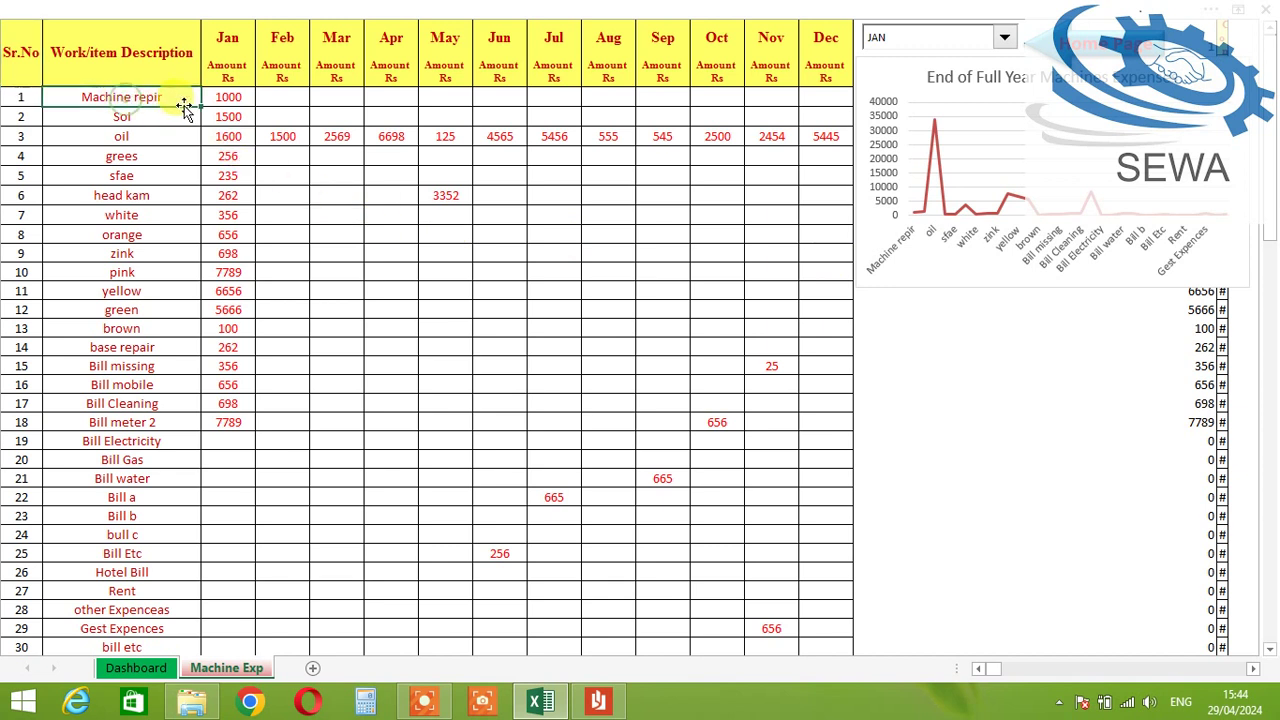
click(289, 112)
click(285, 96)
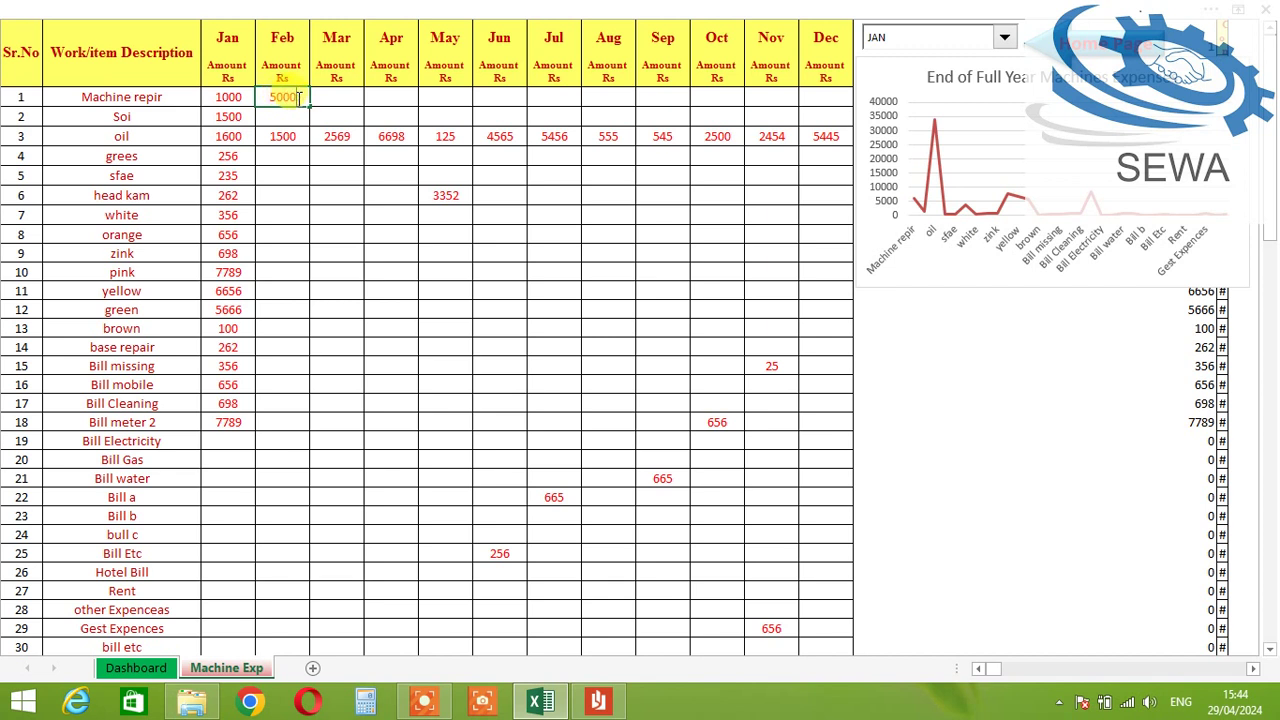
drag(300, 97, 264, 97)
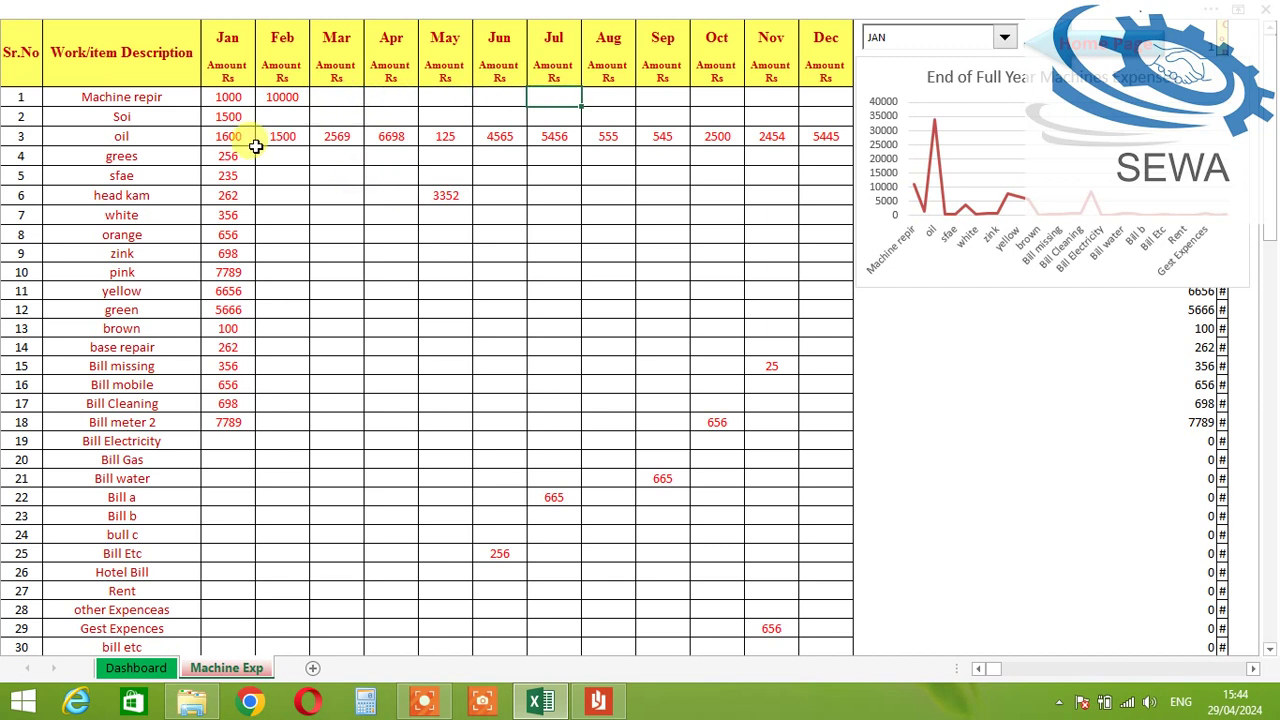
Step: Rename the row-10 expense item from pink to Baring
click(195, 118)
click(268, 118)
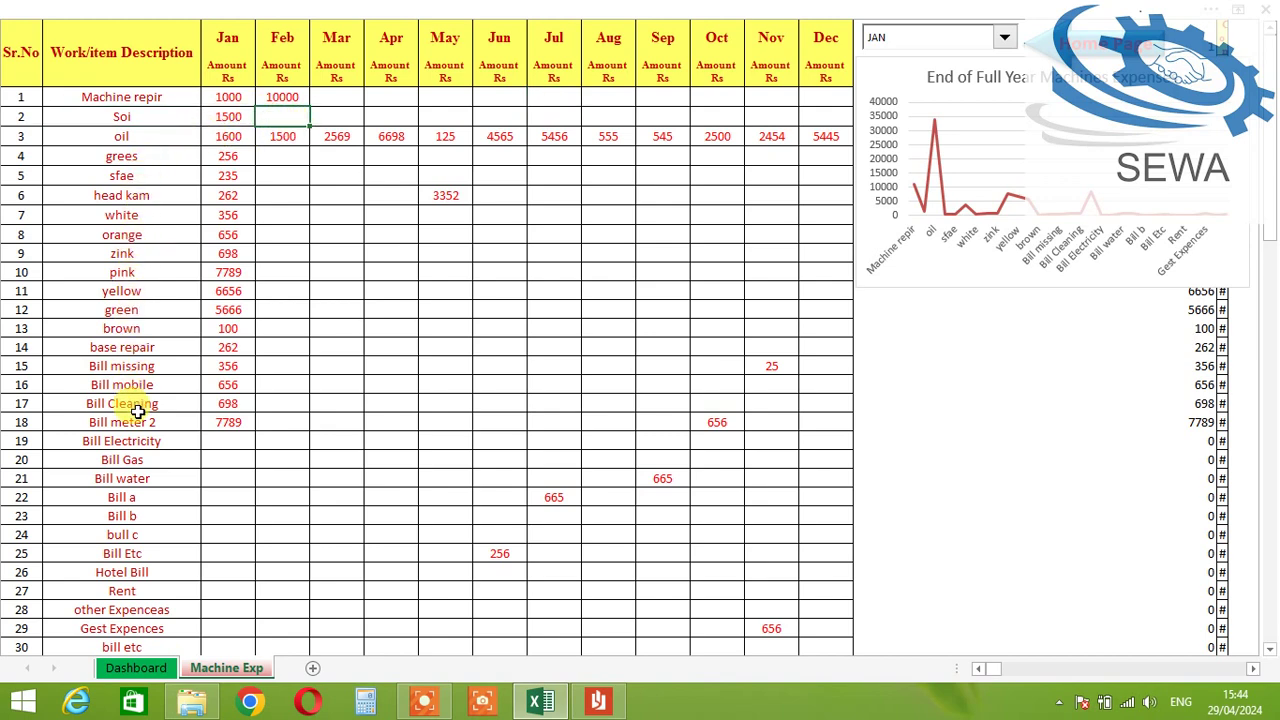
scroll(143, 405, down, 2)
scroll(143, 405, up, 2)
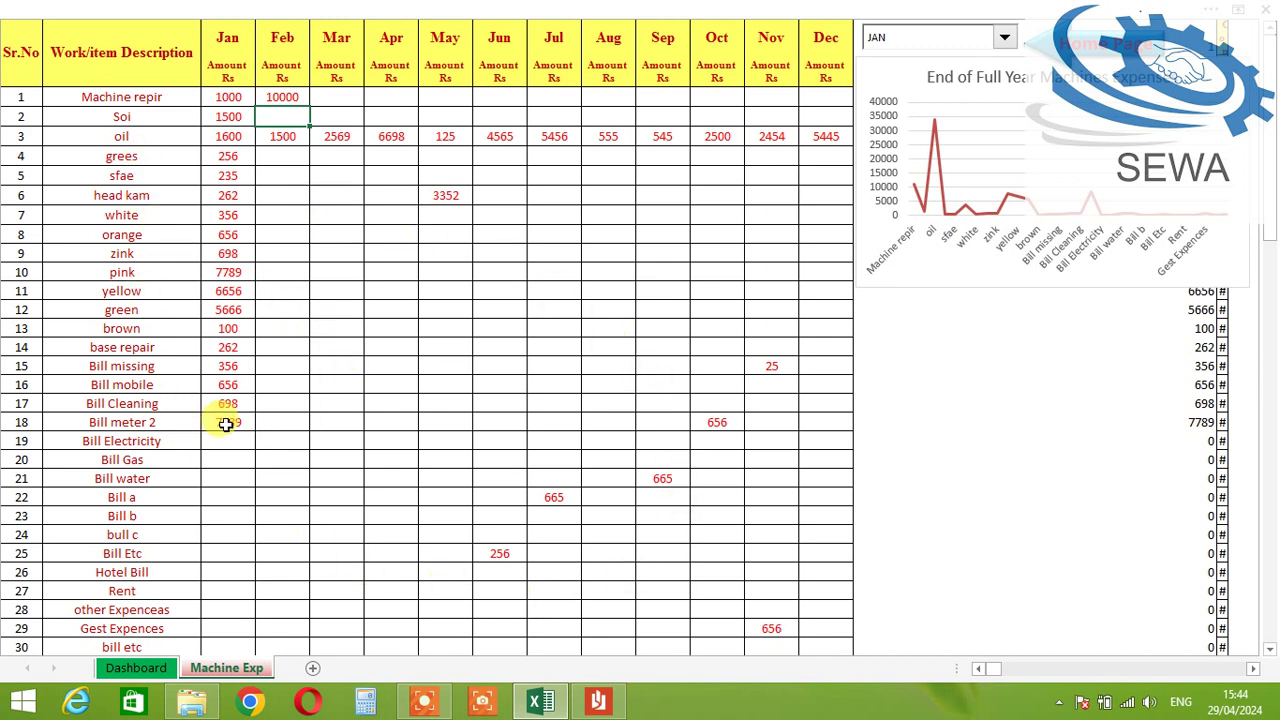
click(147, 273)
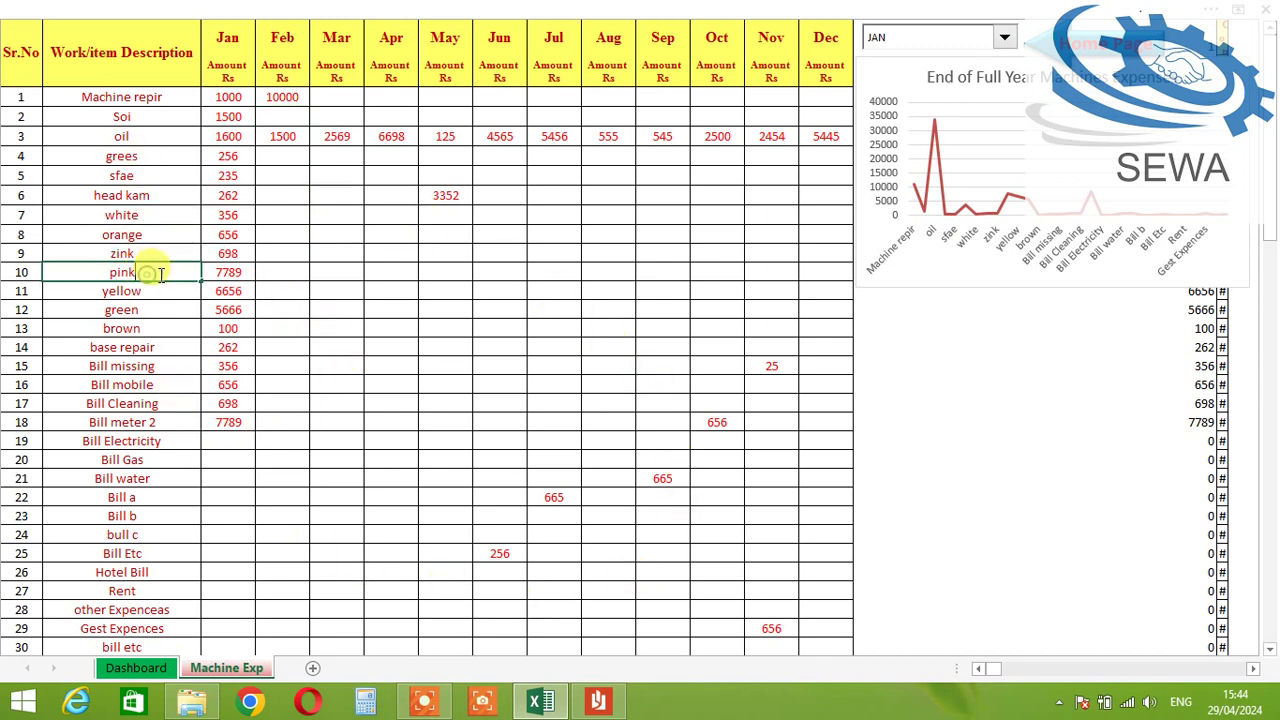
drag(172, 272, 81, 270)
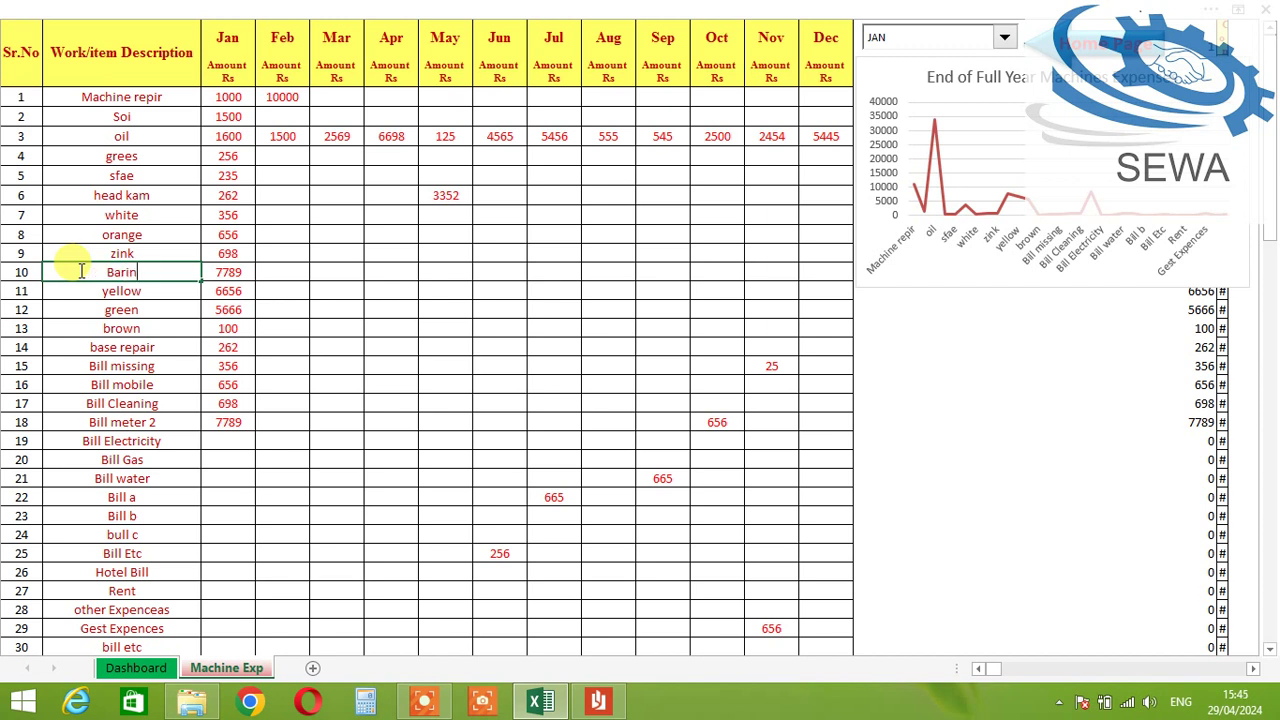
key(Tab)
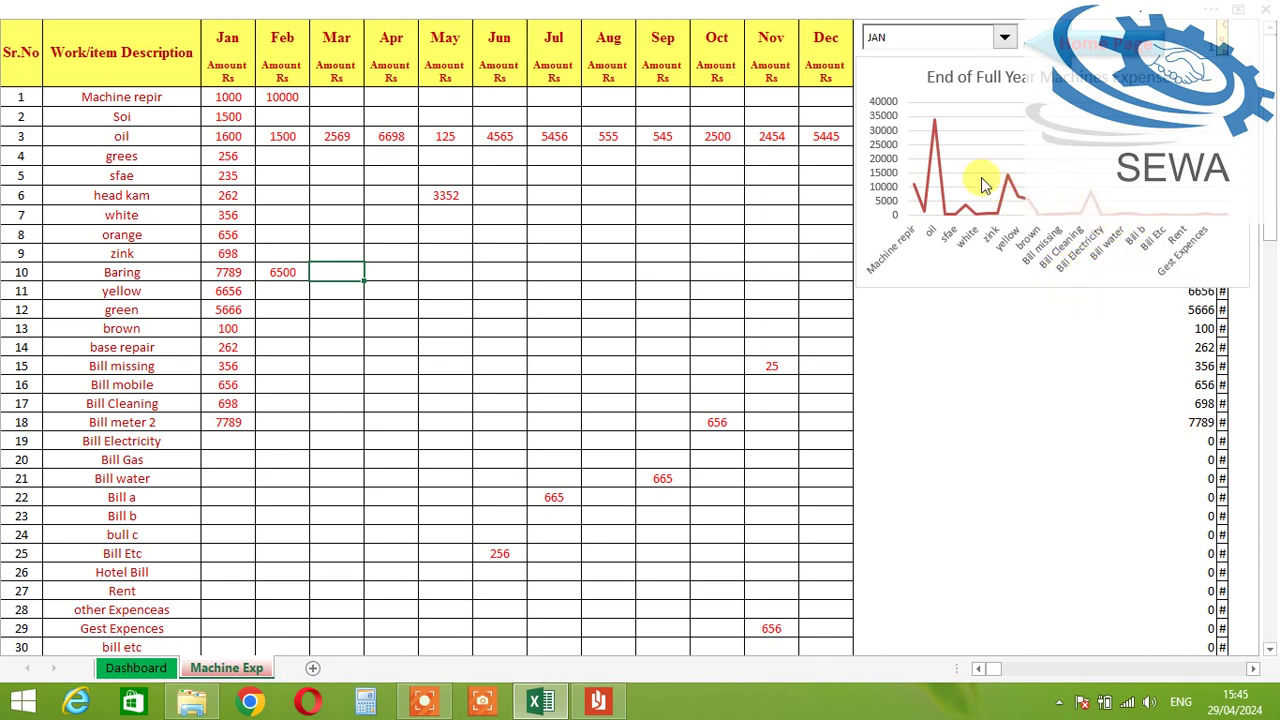
click(893, 37)
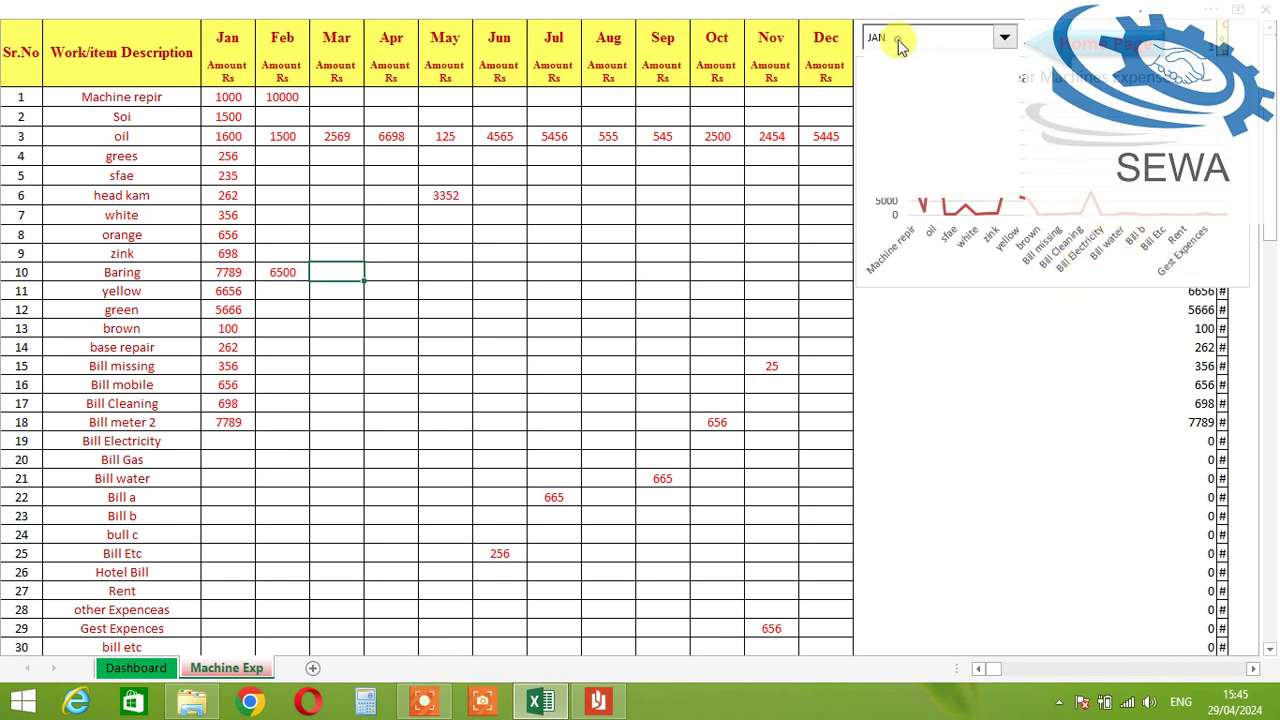
click(904, 69)
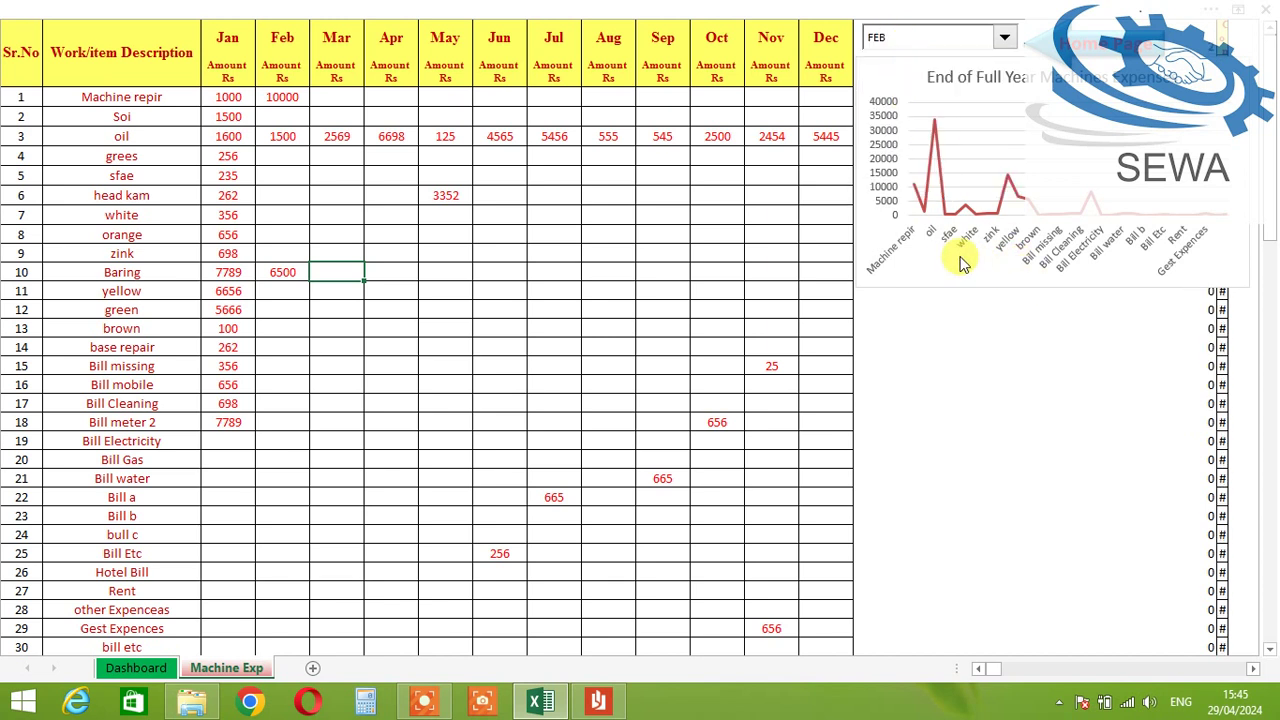
click(926, 37)
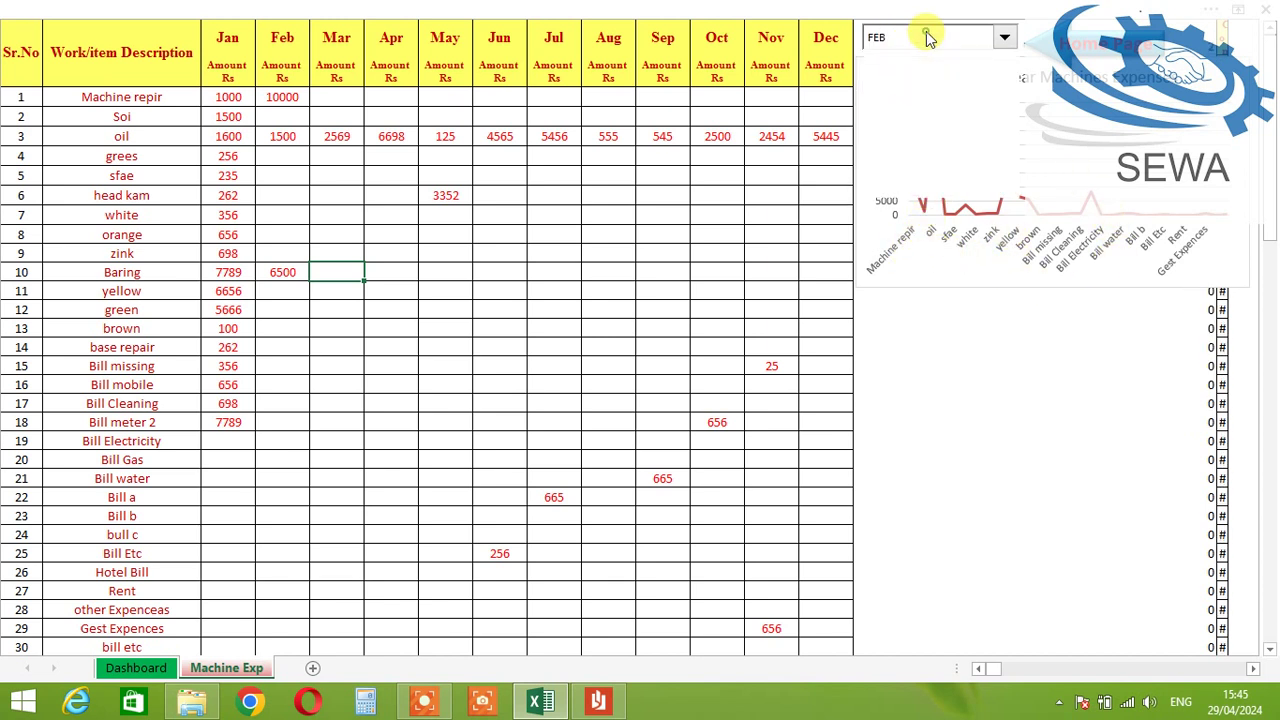
click(919, 80)
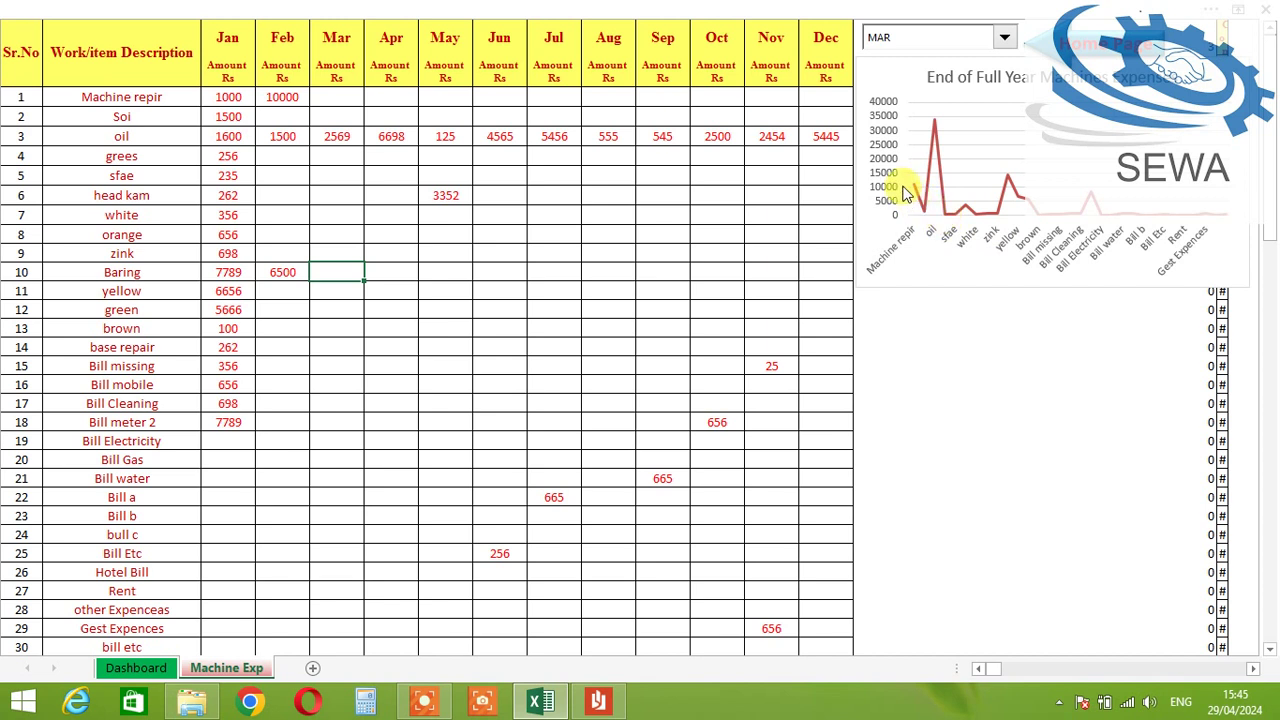
click(917, 37)
click(905, 56)
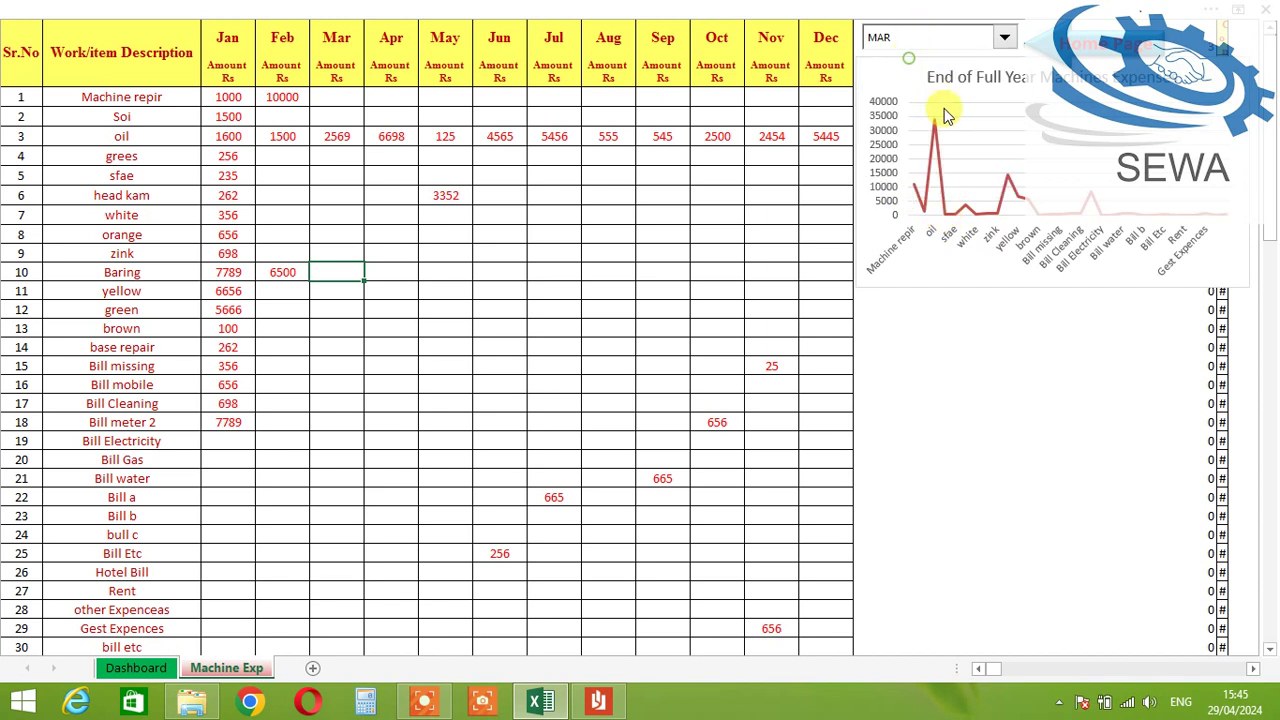
click(606, 476)
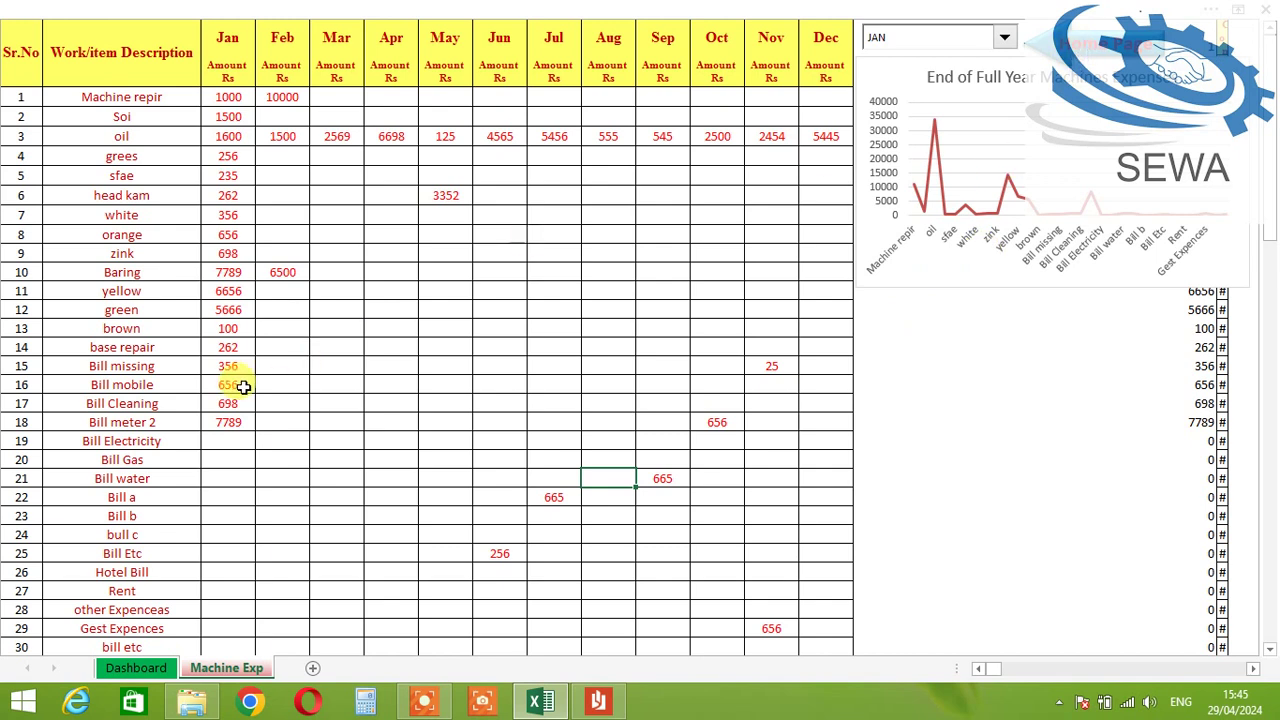
scroll(280, 389, down, 2)
scroll(306, 391, up, 2)
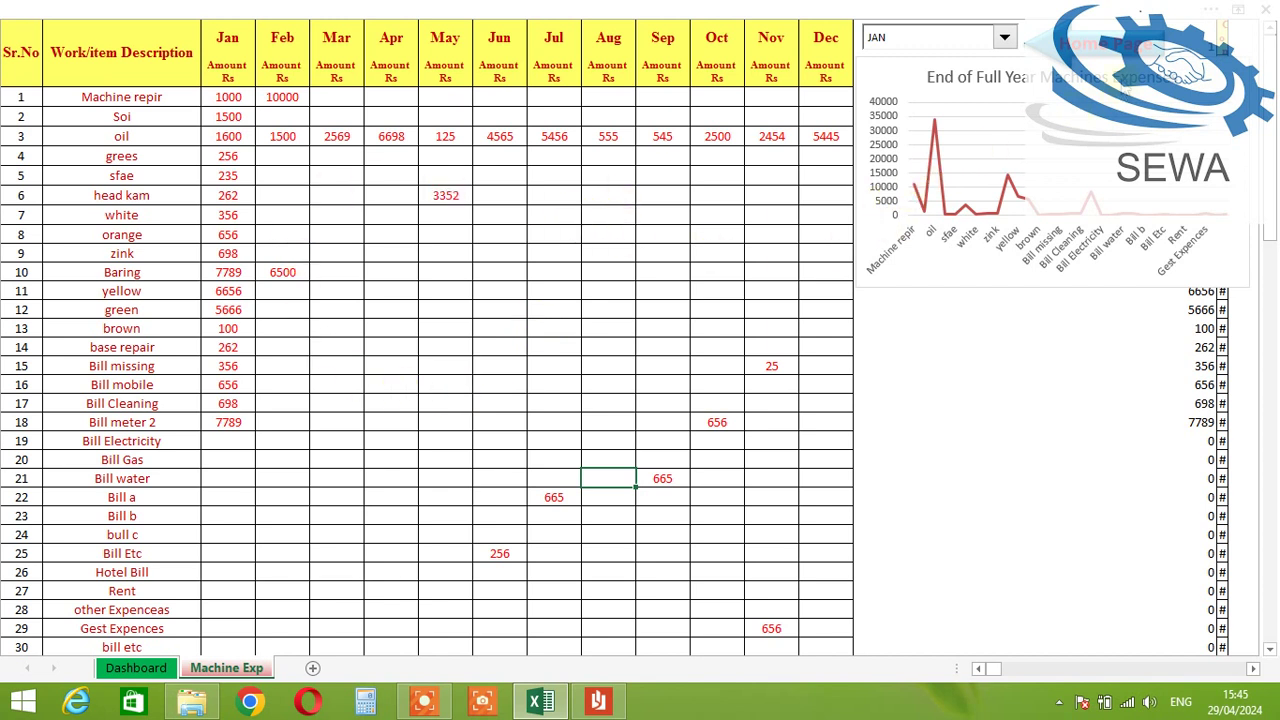
click(161, 238)
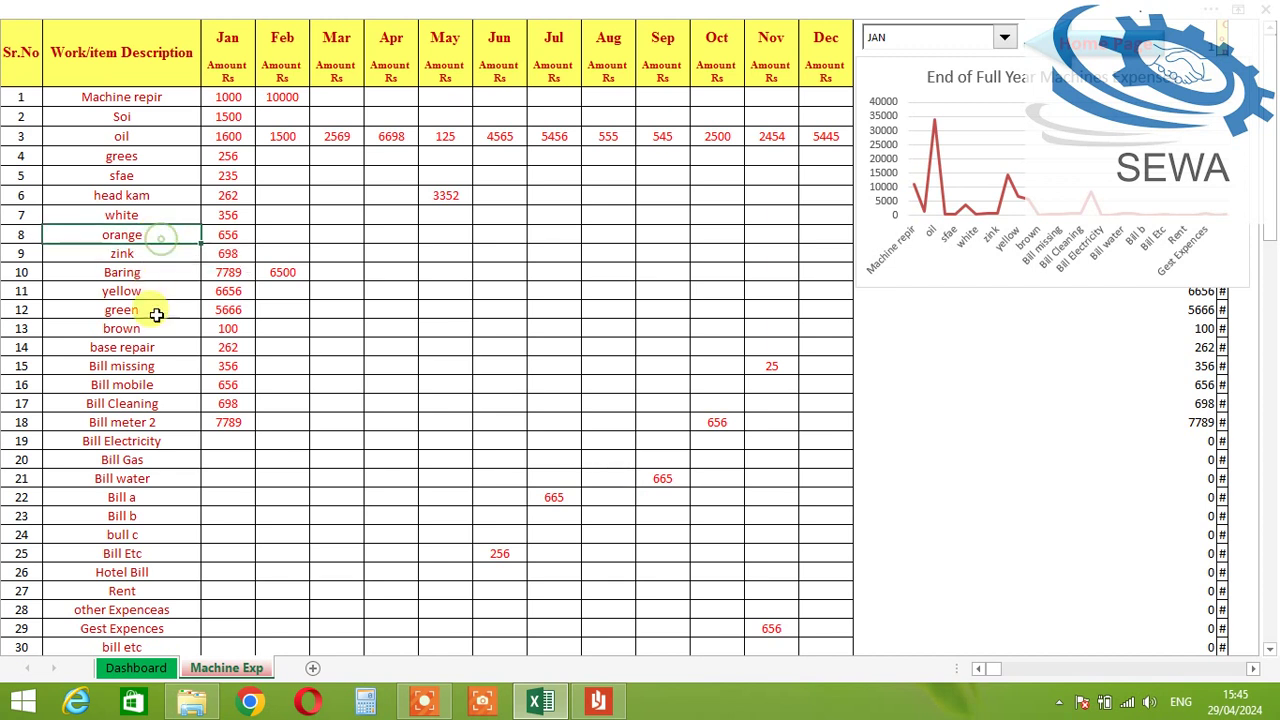
click(159, 459)
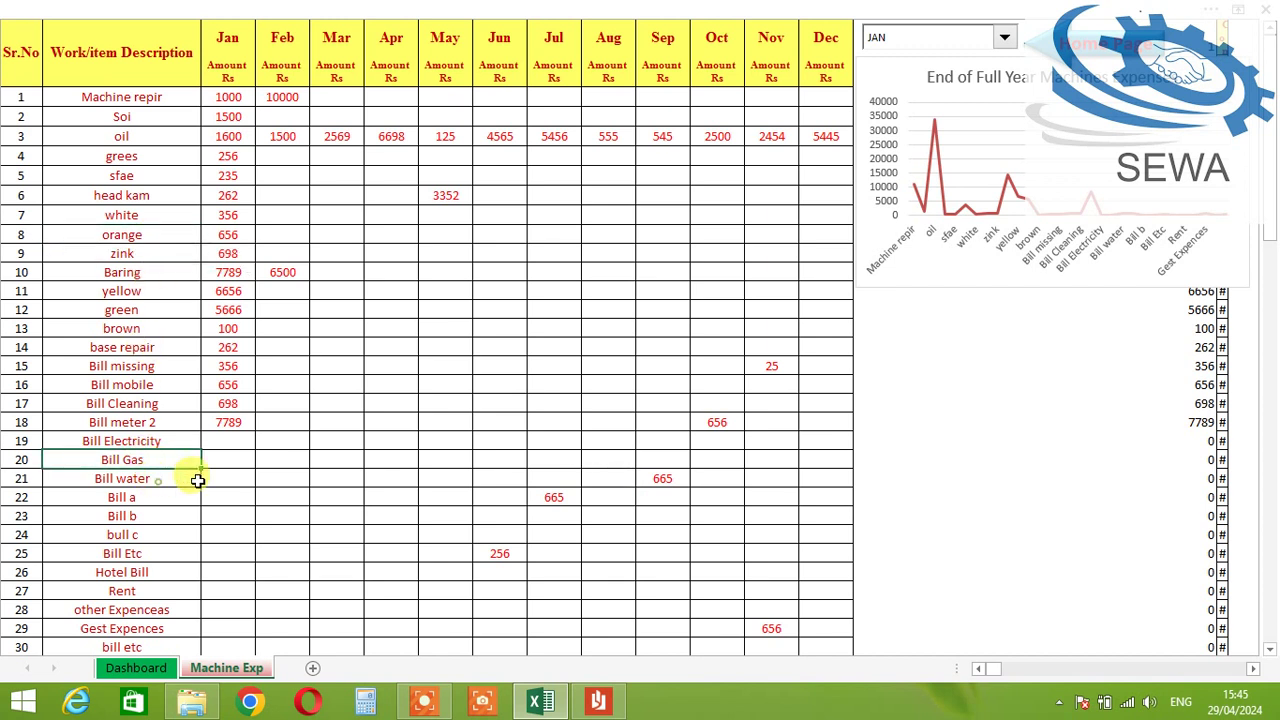
click(192, 477)
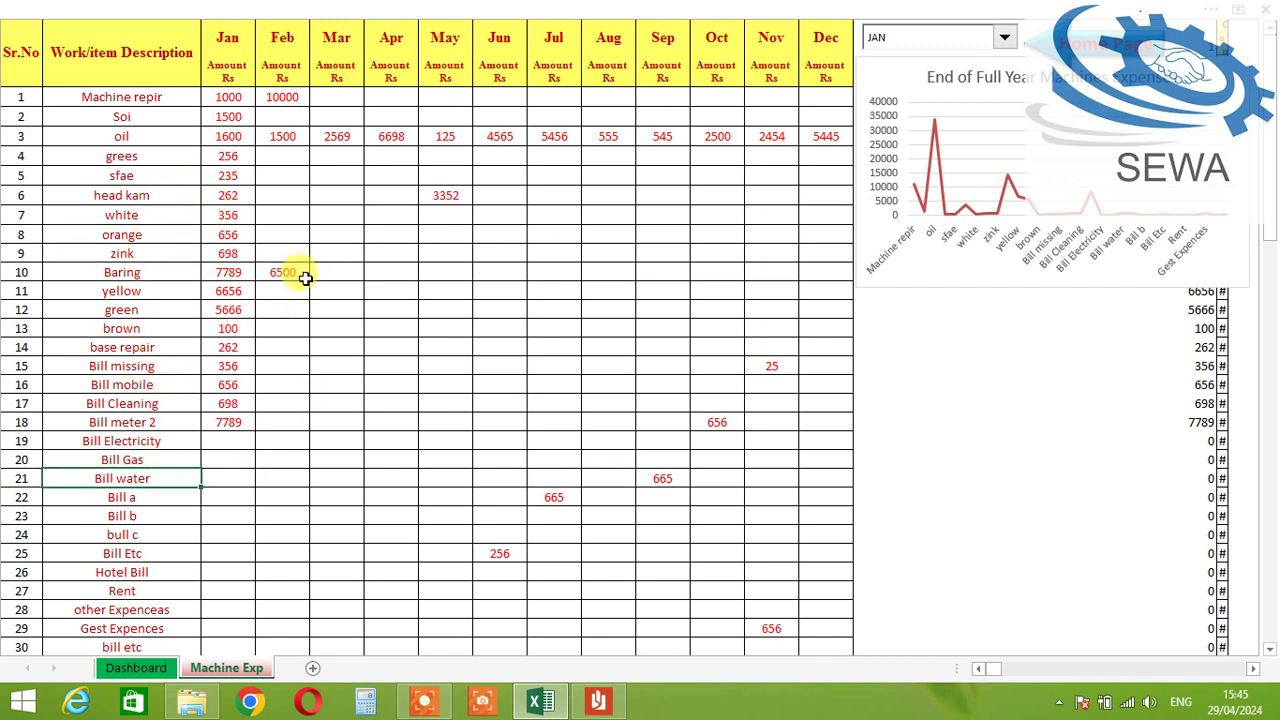
click(174, 384)
click(135, 423)
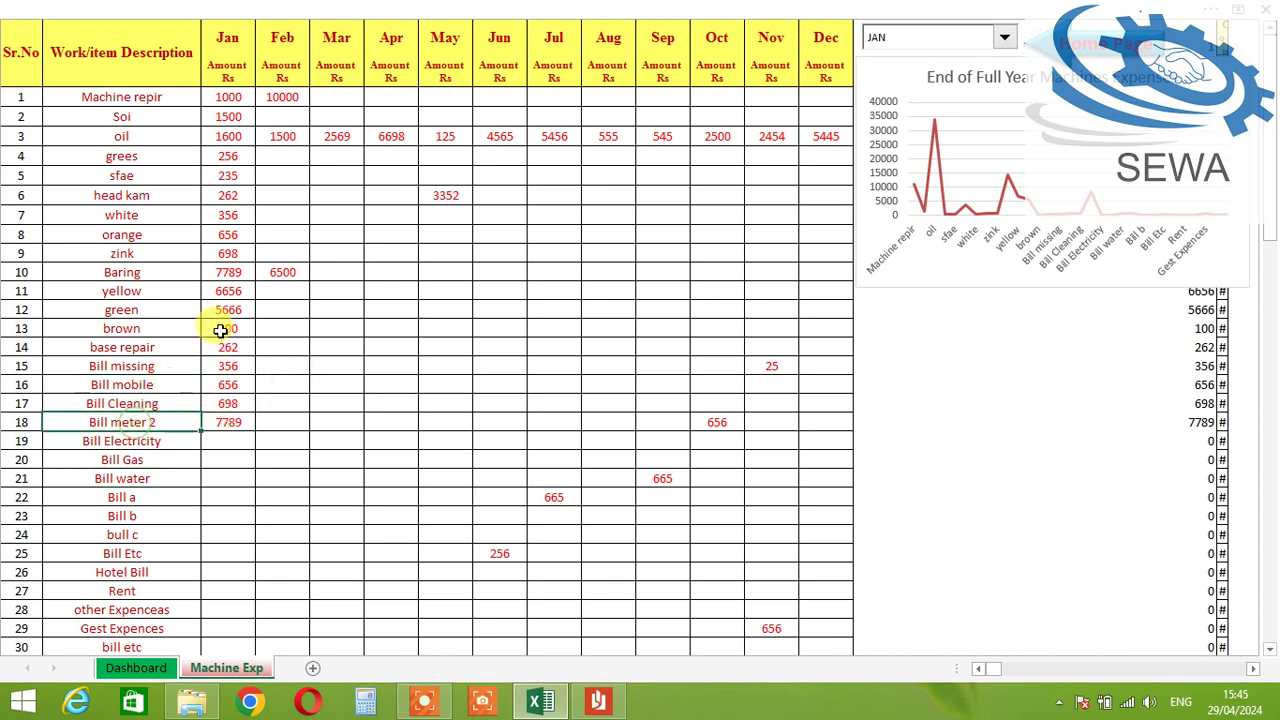
click(149, 229)
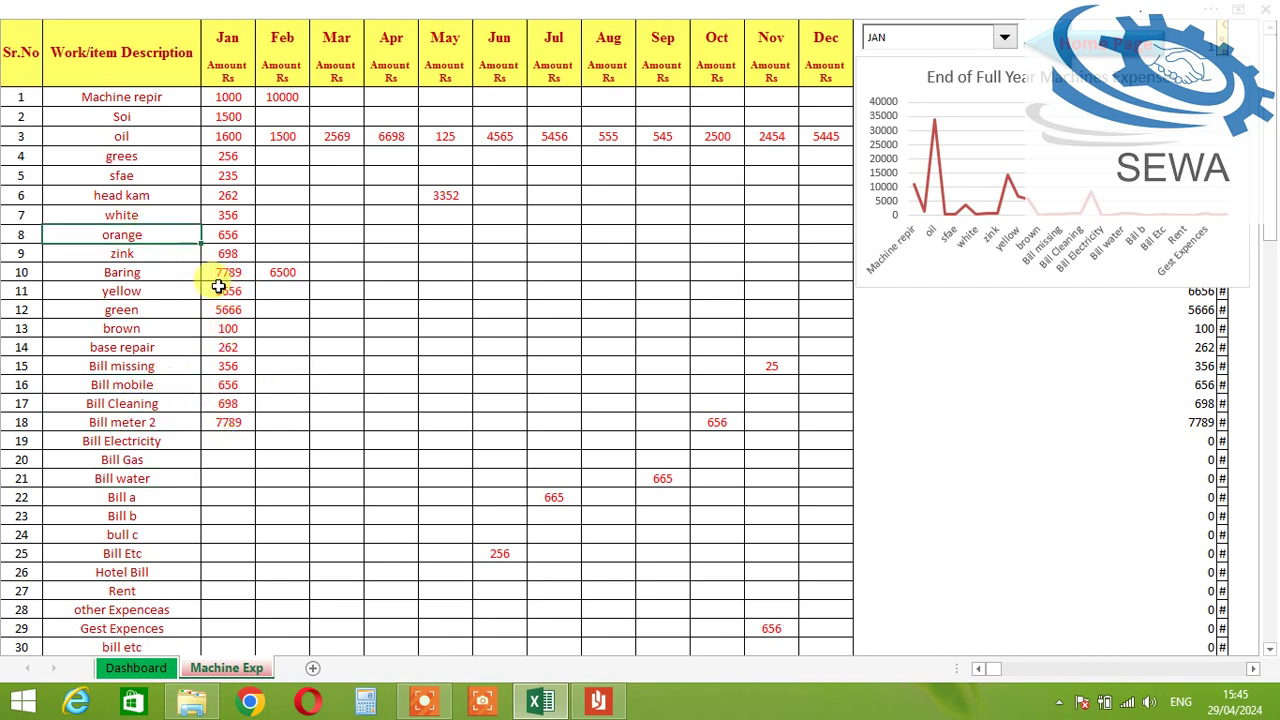
click(137, 212)
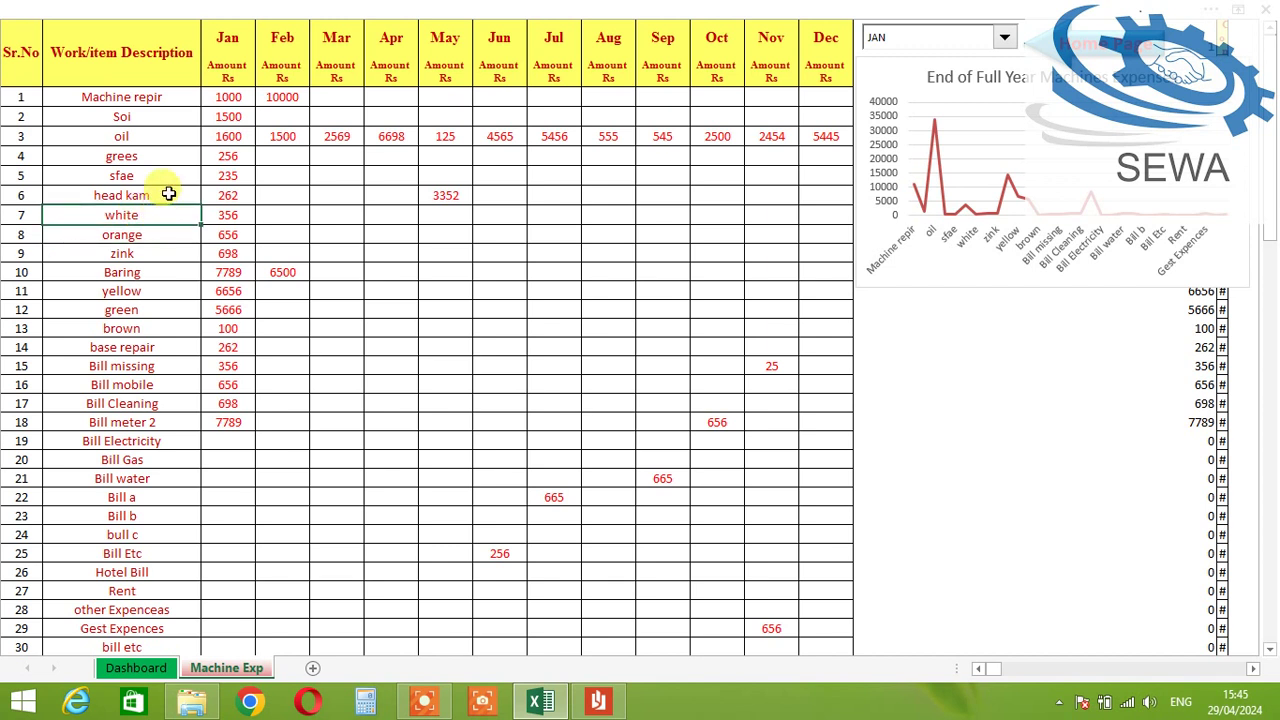
click(165, 192)
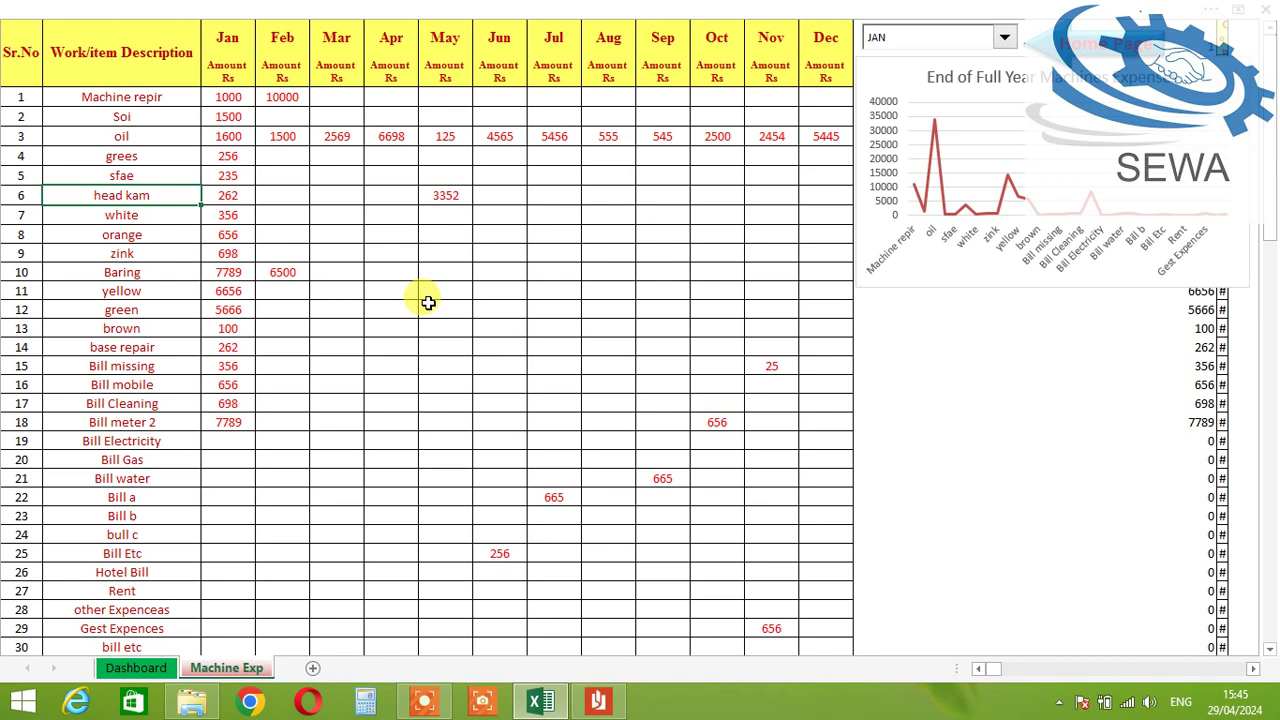
scroll(200, 320, down, 2)
scroll(150, 415, up, 1)
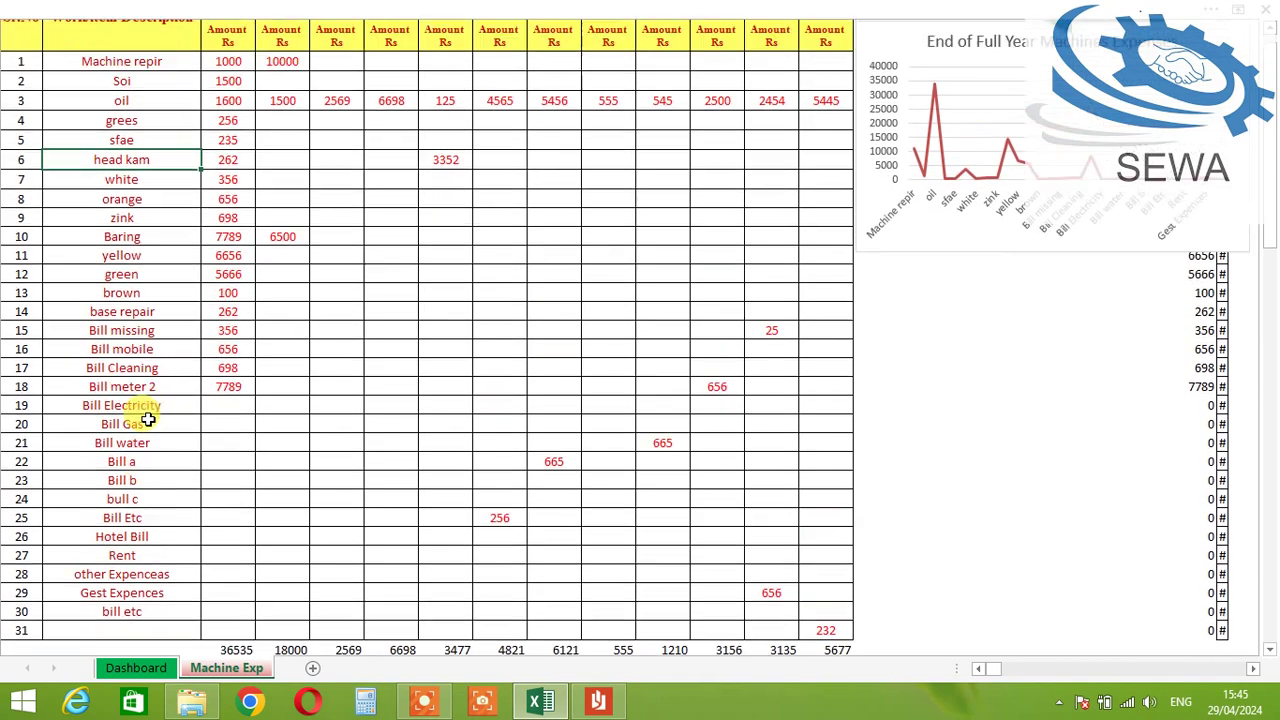
scroll(145, 418, up, 1)
scroll(157, 423, down, 1)
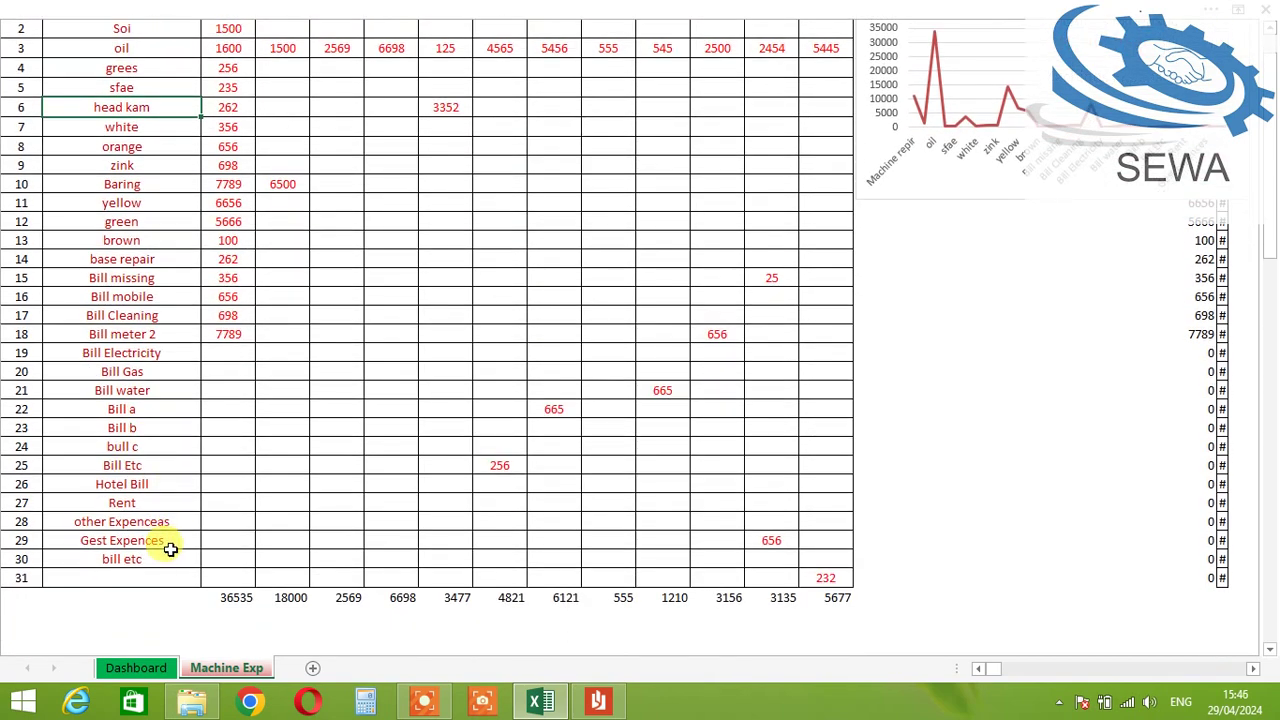
click(170, 545)
click(192, 521)
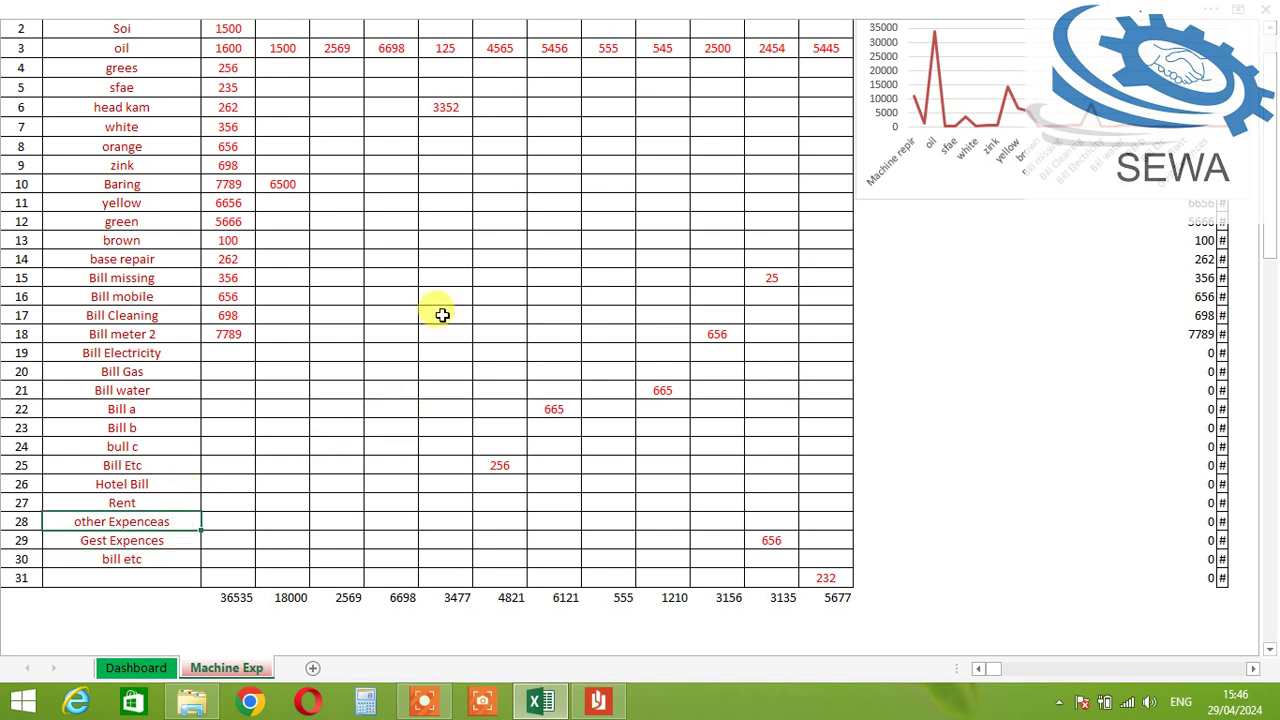
scroll(360, 344, up, 1)
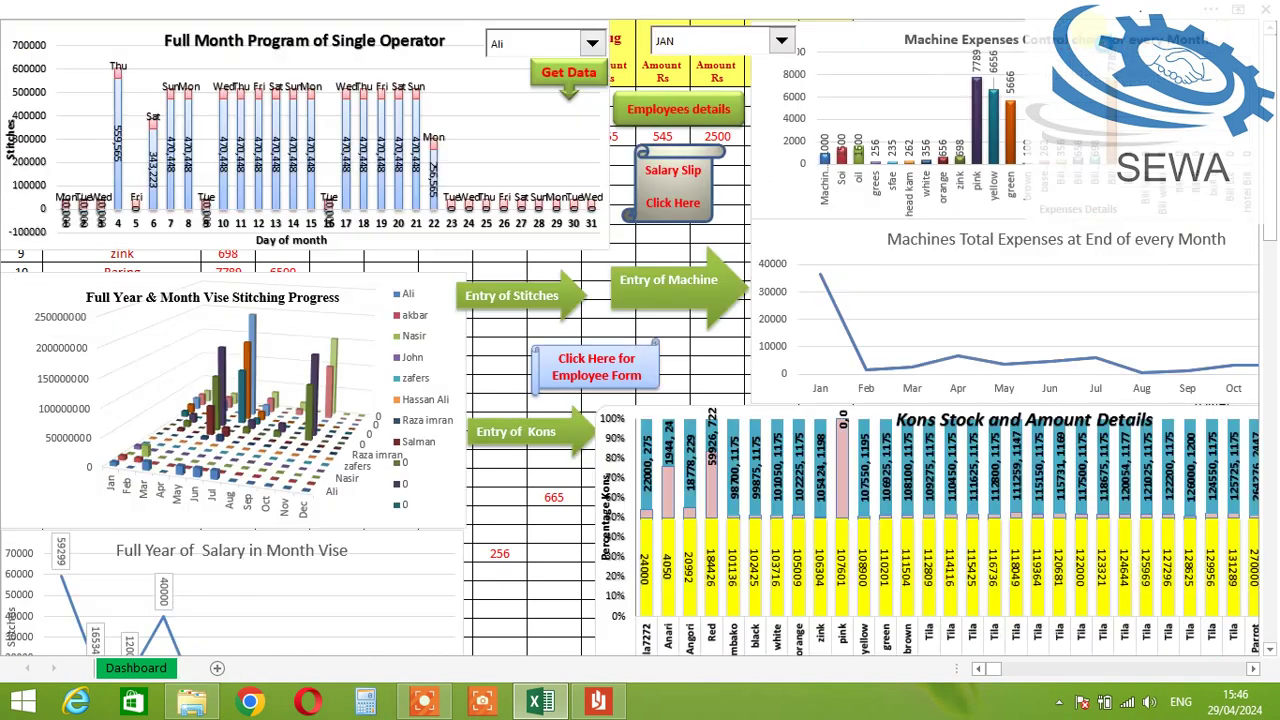
click(1125, 55)
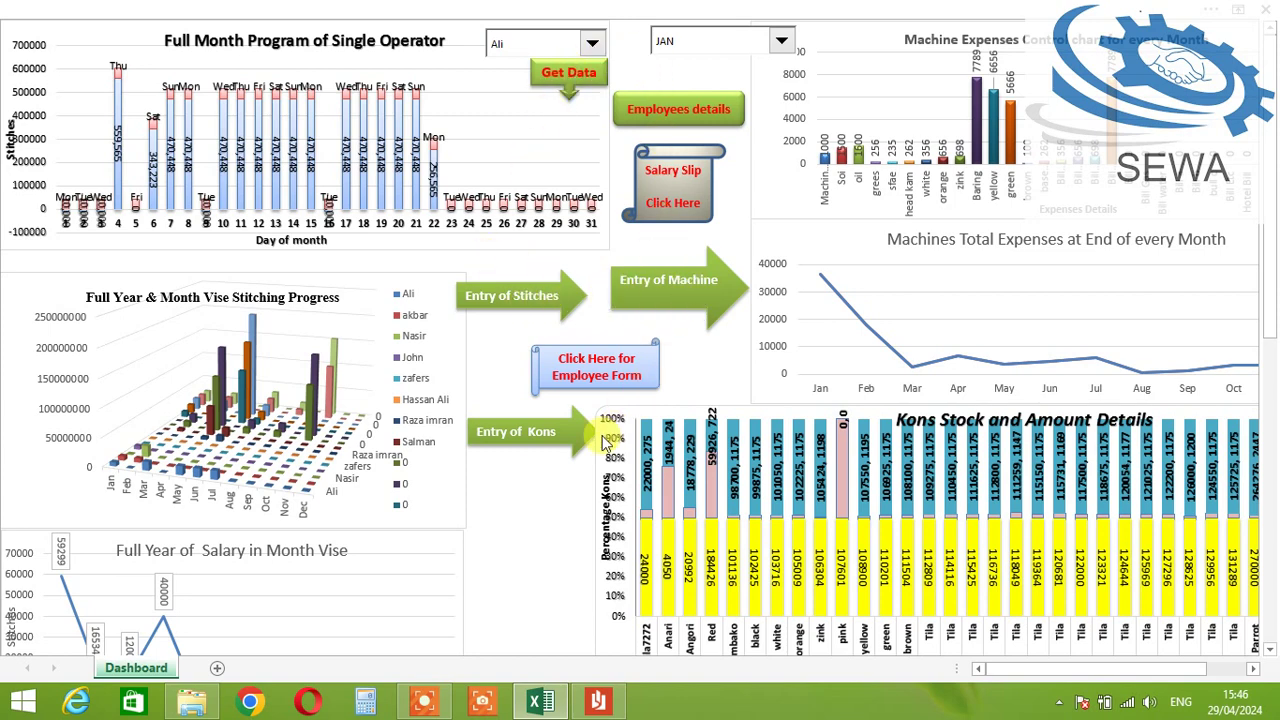
Step: Review the Dashboard's machine expense charts showing Baring, then open the blank employee form
scroll(491, 458, down, 3)
scroll(494, 457, up, 3)
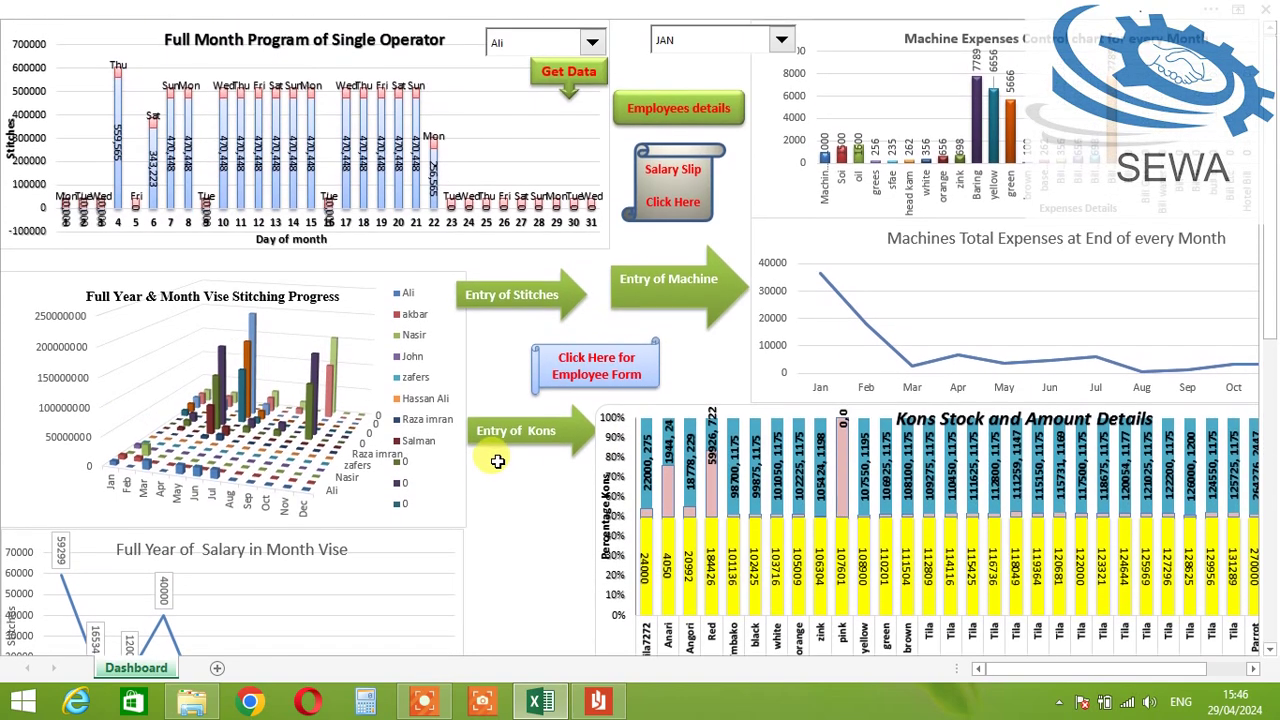
click(597, 376)
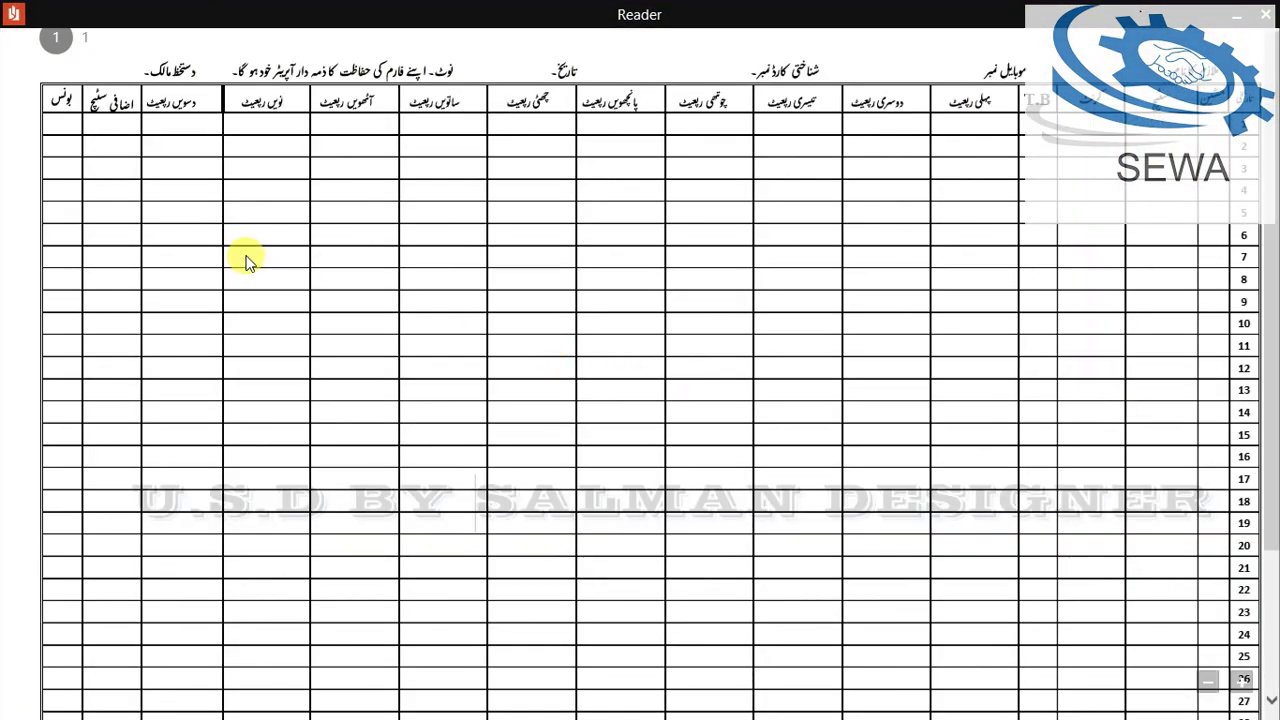
scroll(843, 366, down, 3)
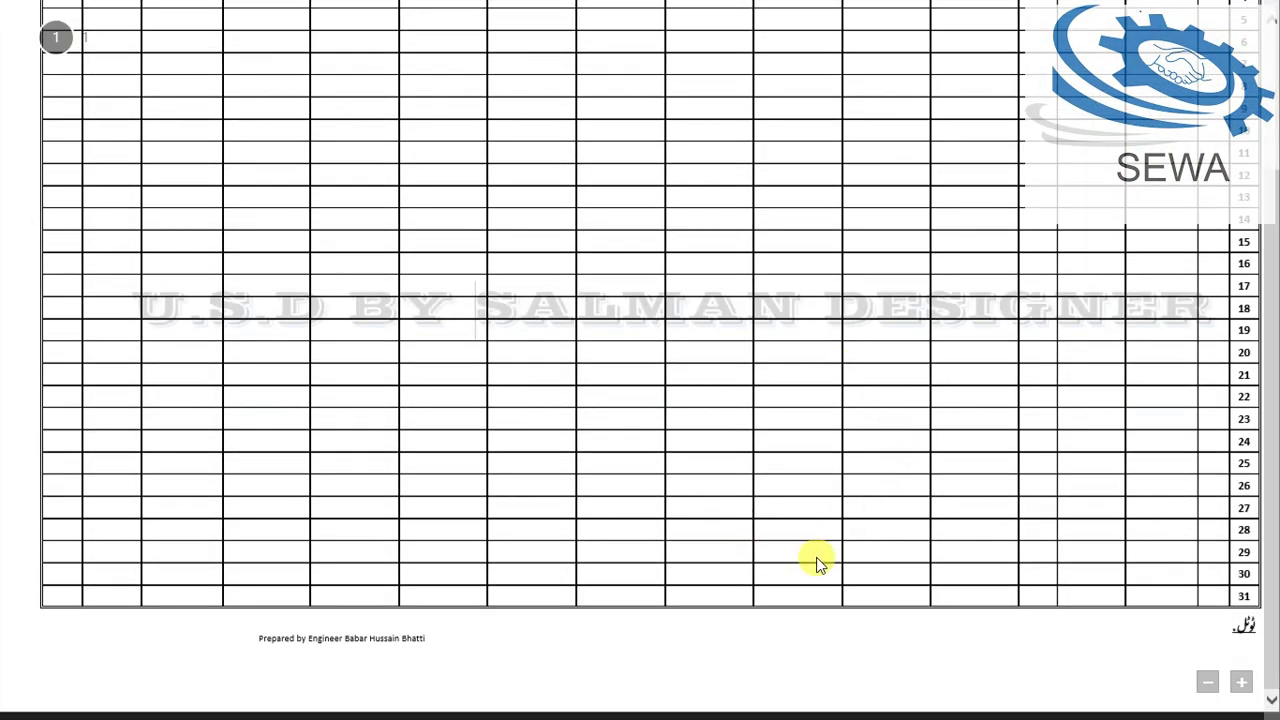
scroll(895, 530, up, 4)
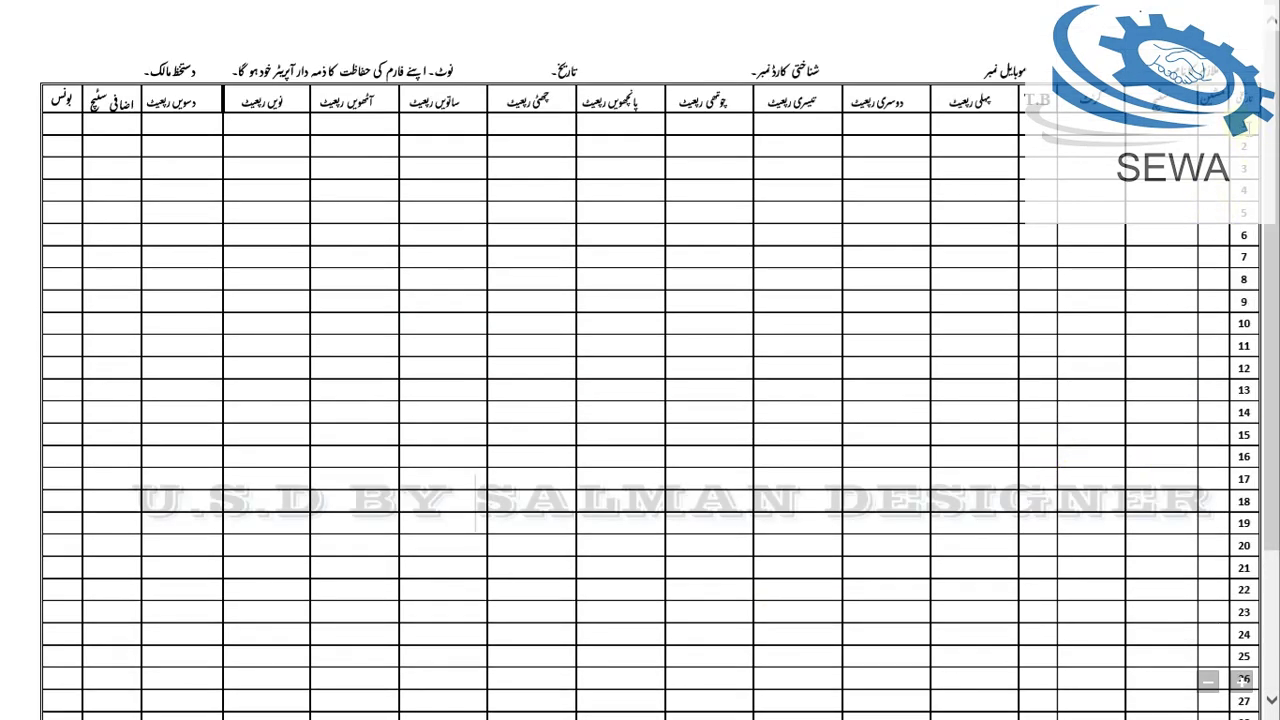
drag(1223, 182, 1212, 598)
click(1243, 390)
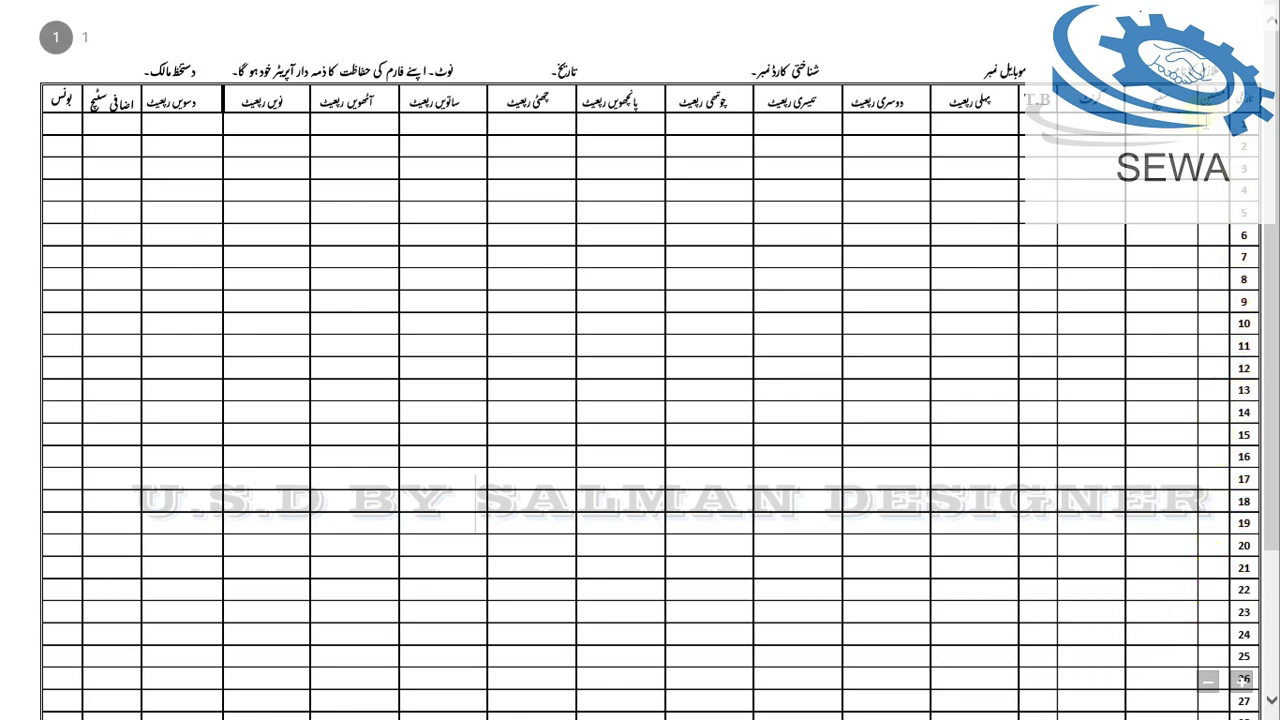
double_click(1220, 124)
click(1219, 131)
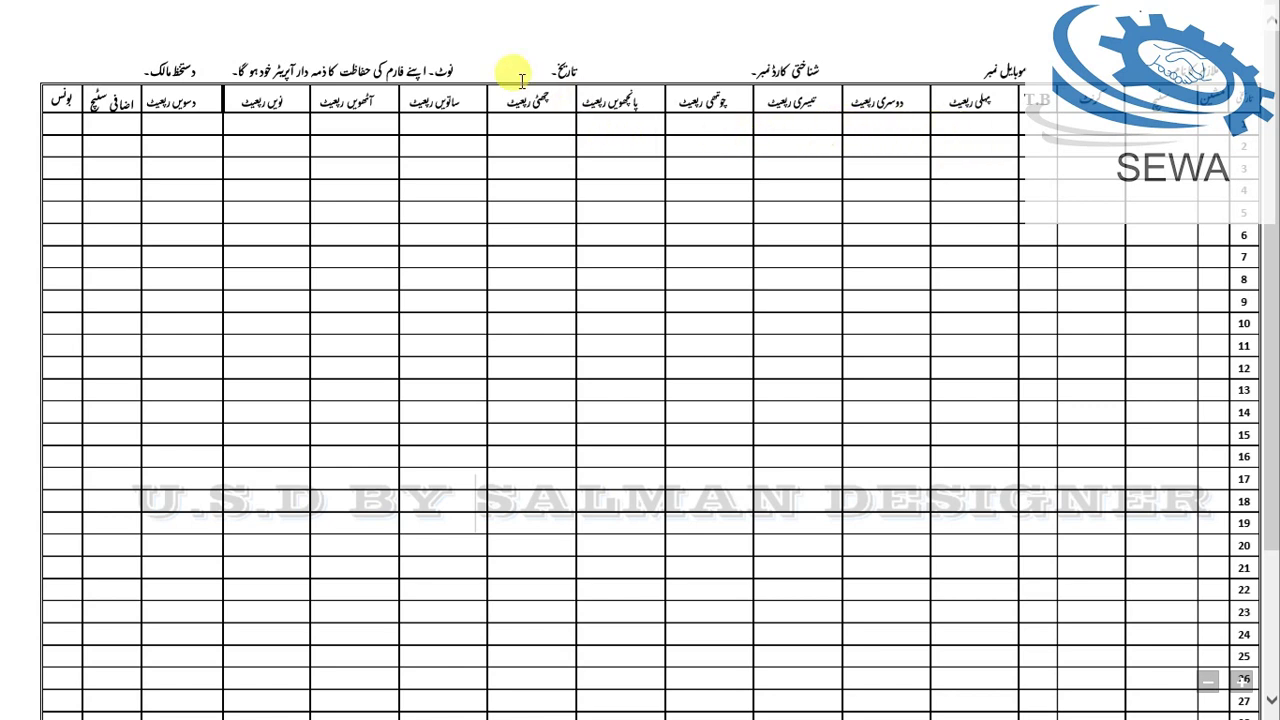
drag(160, 55, 1066, 44)
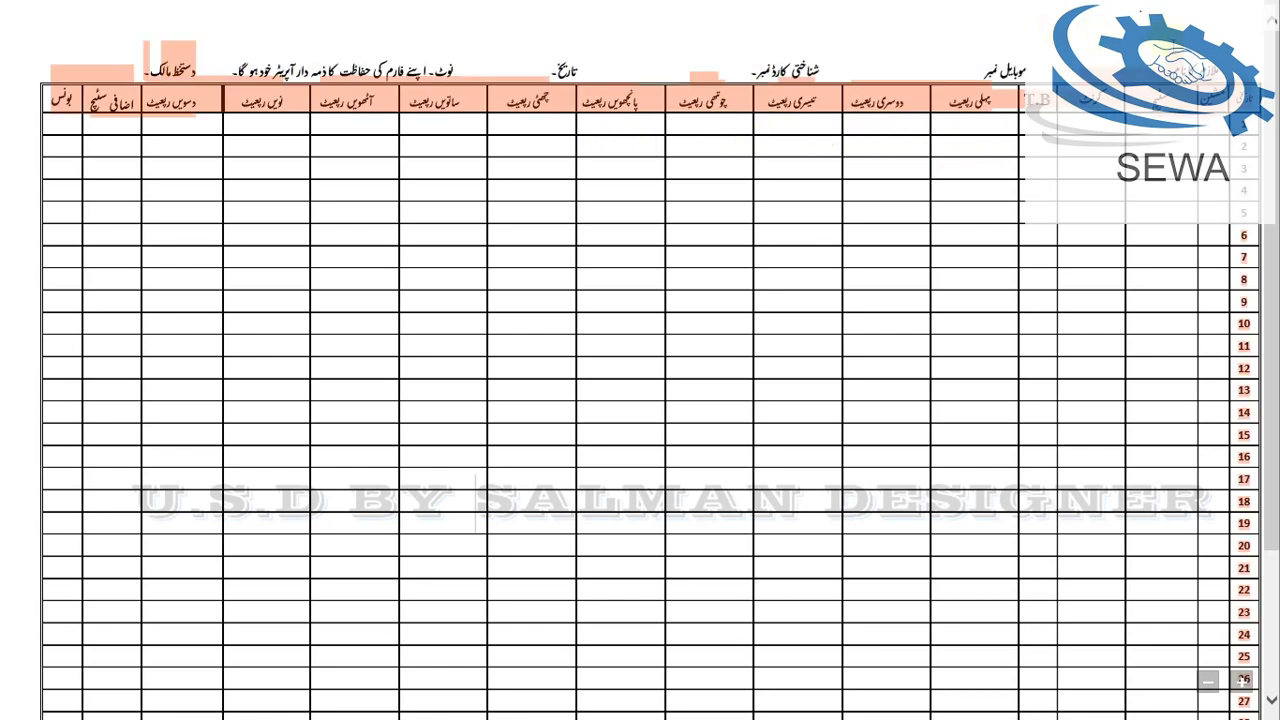
click(458, 175)
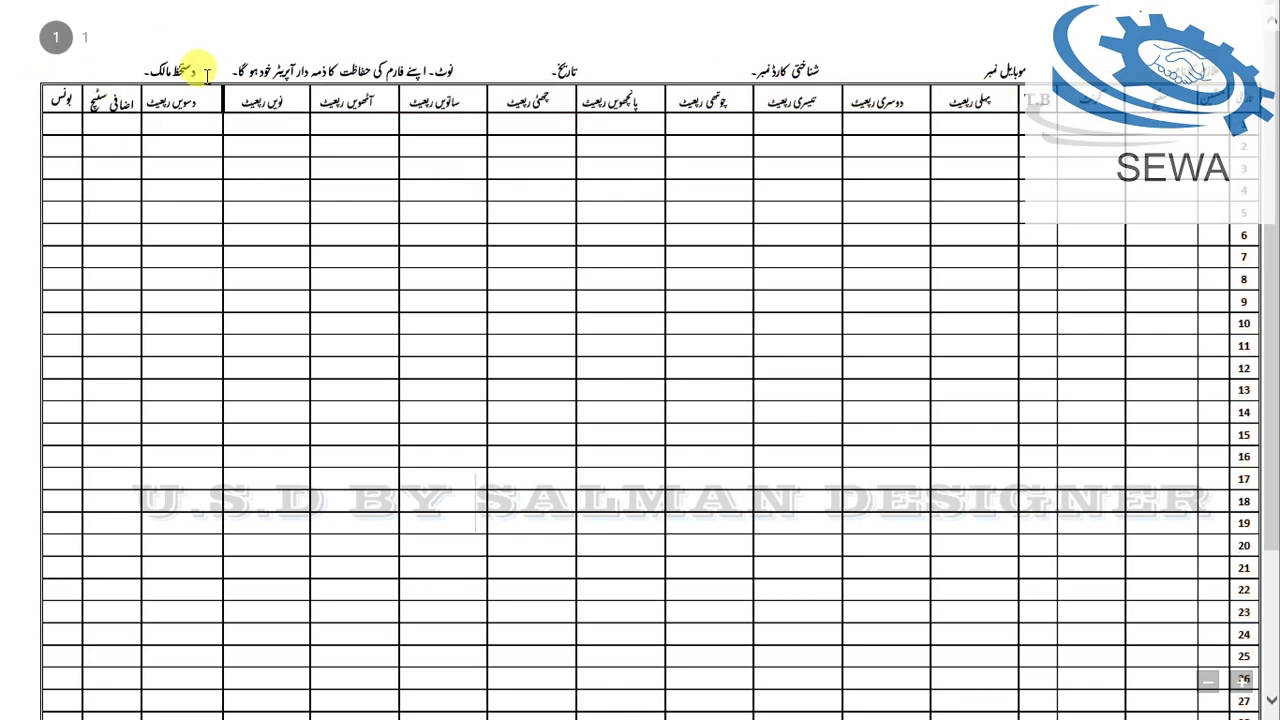
drag(205, 73, 109, 51)
click(112, 54)
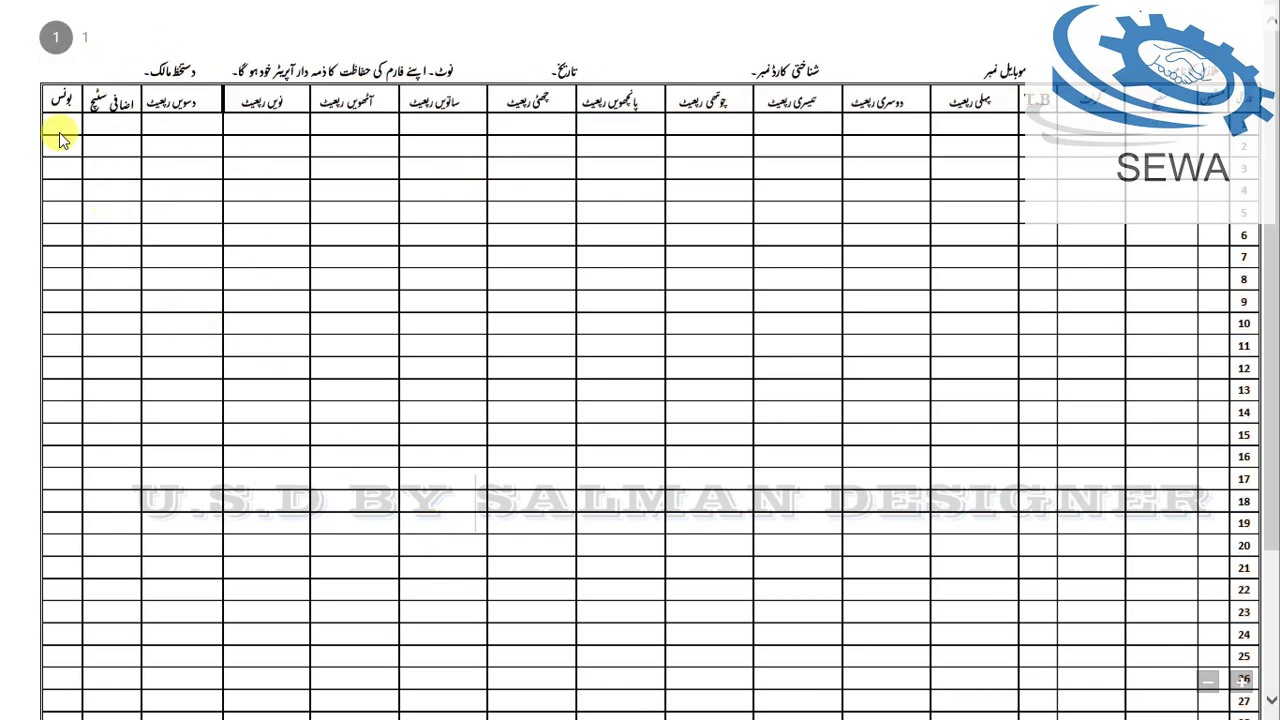
scroll(60, 460, down, 3)
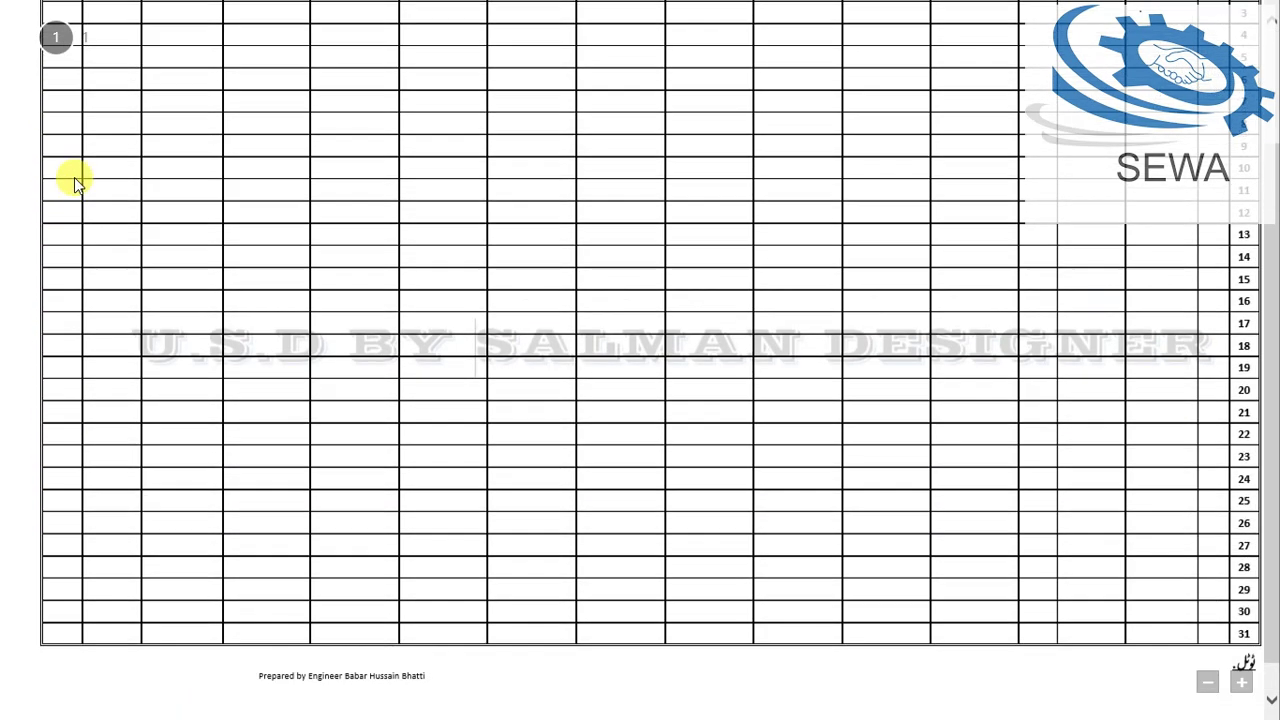
scroll(125, 258, up, 3)
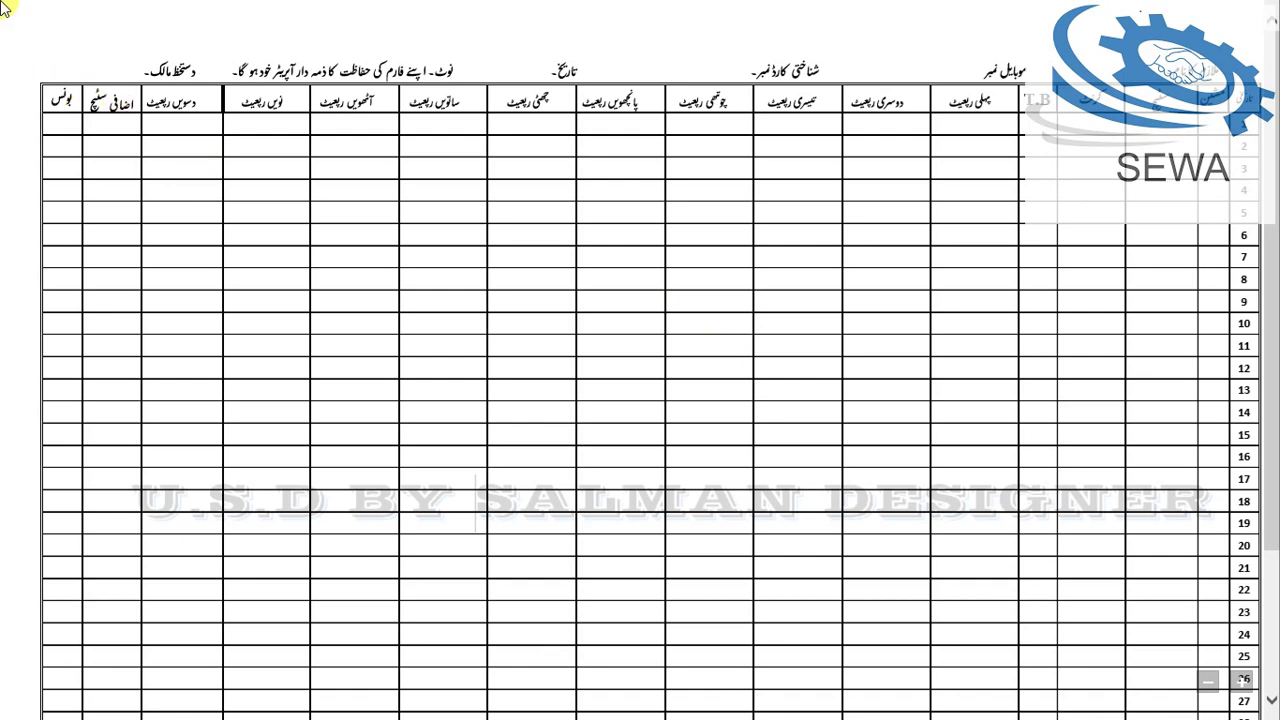
mouse_move(5, 6)
scroll(709, 423, down, 3)
scroll(672, 450, up, 3)
scroll(692, 386, down, 3)
scroll(623, 346, up, 3)
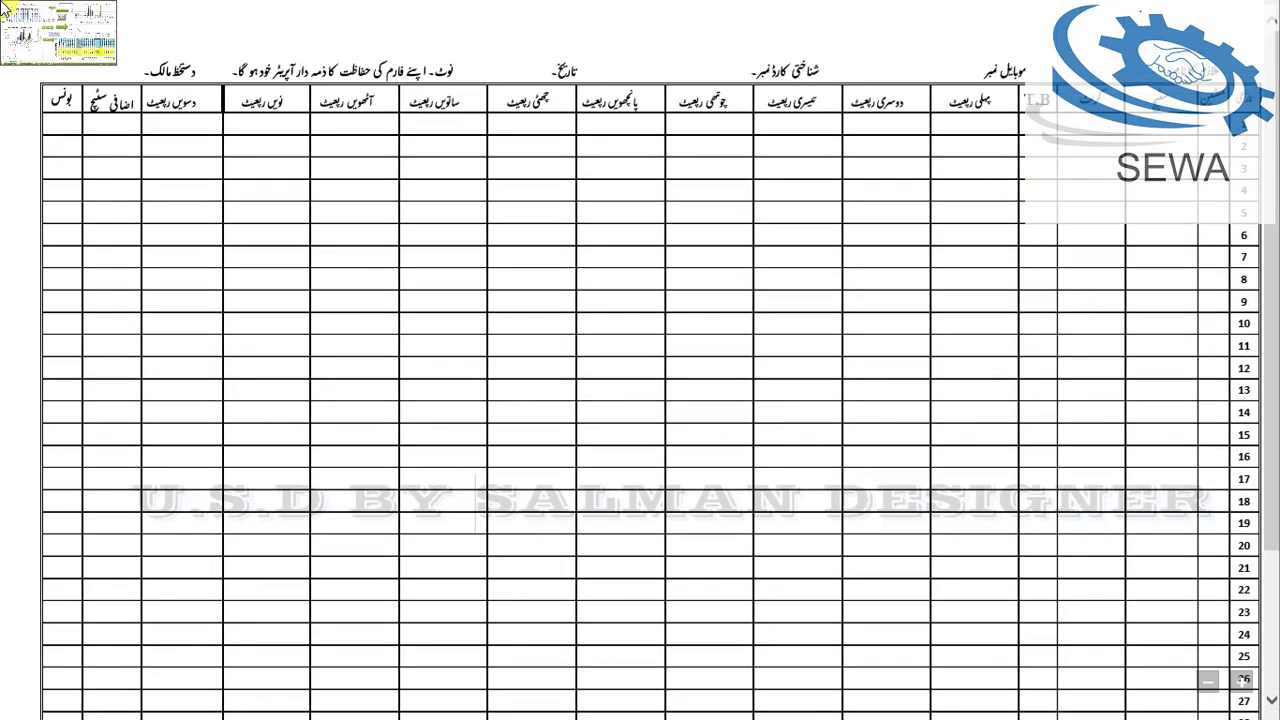
Step: On the Kons sheet, change the first entry's date from 01/01/2024 to 01/02/2024
click(5, 9)
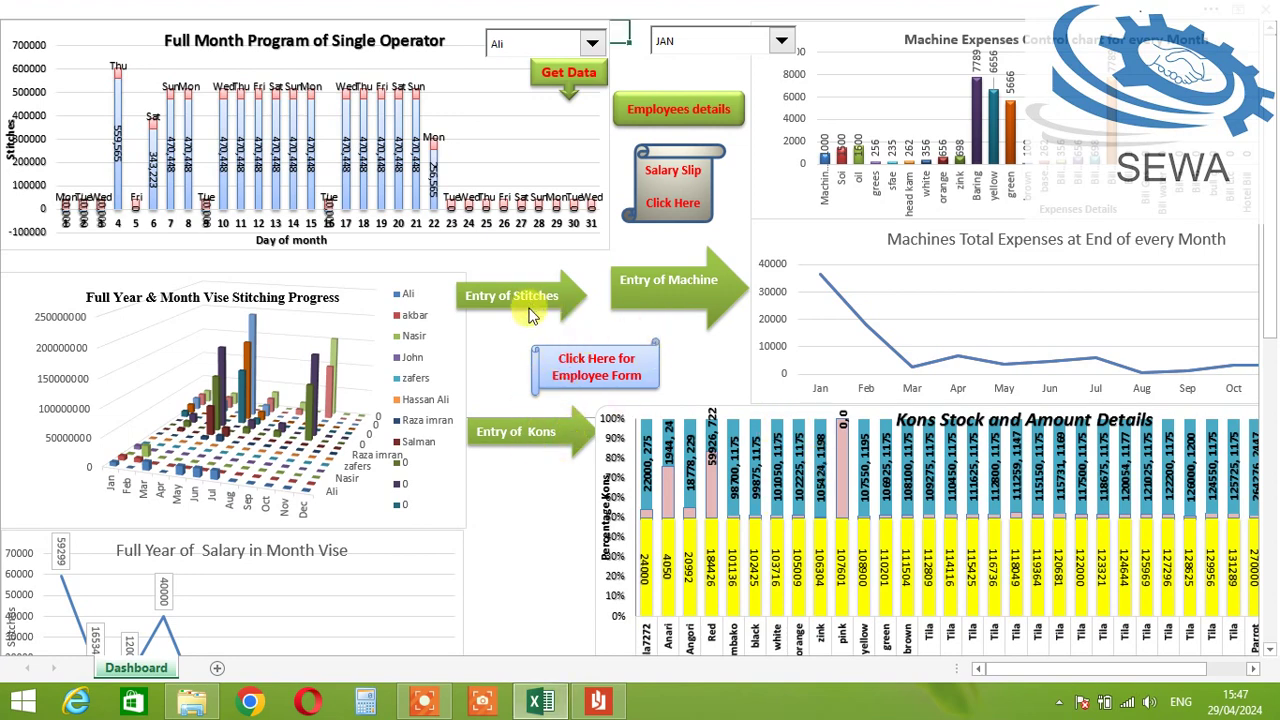
click(504, 481)
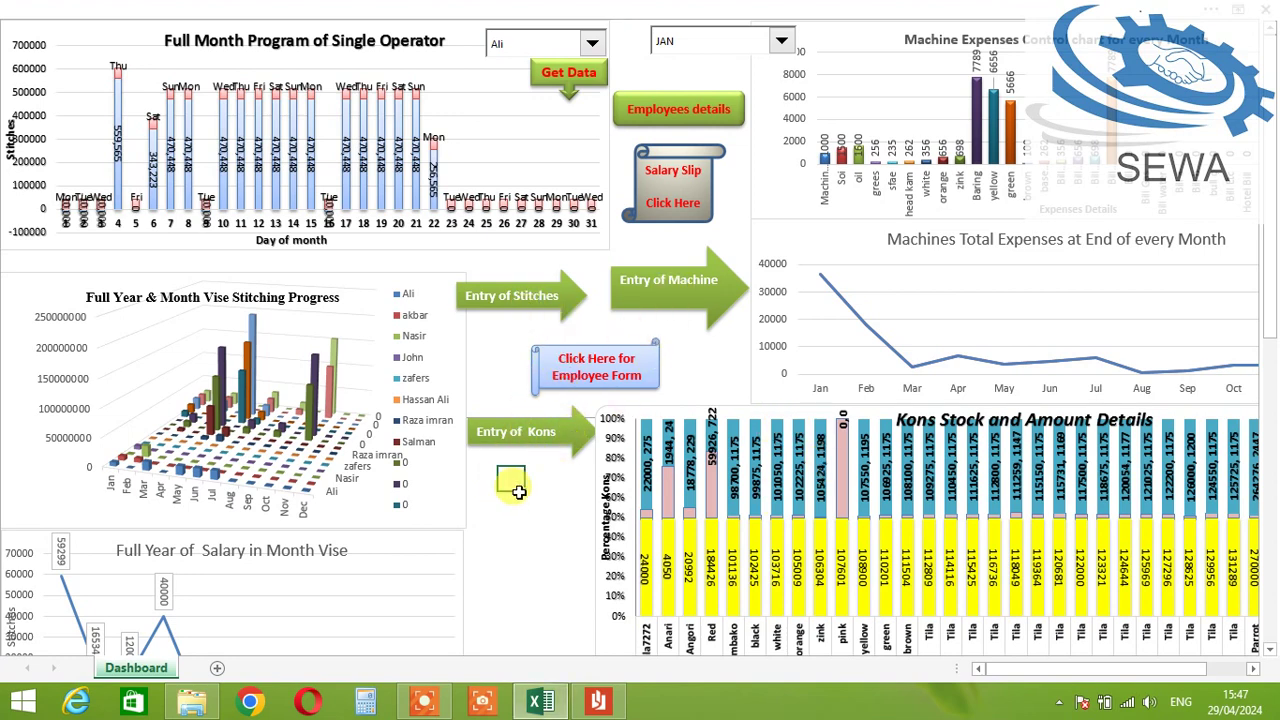
click(510, 437)
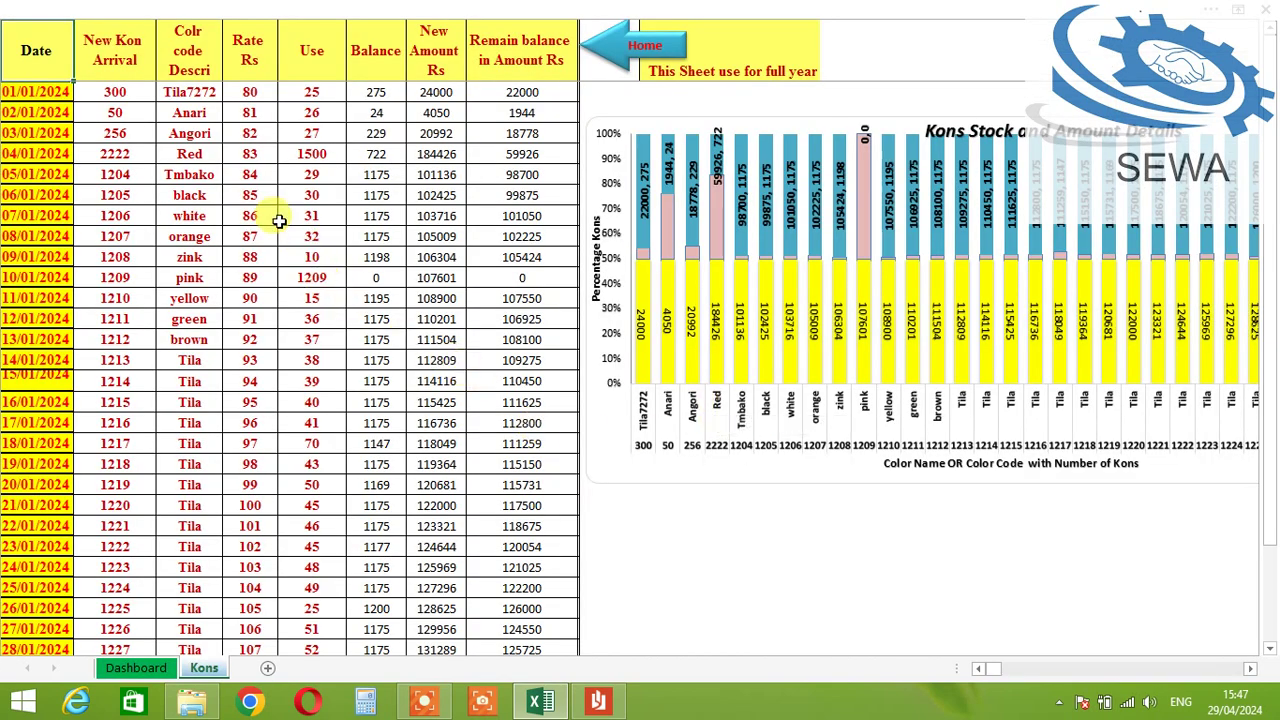
click(112, 92)
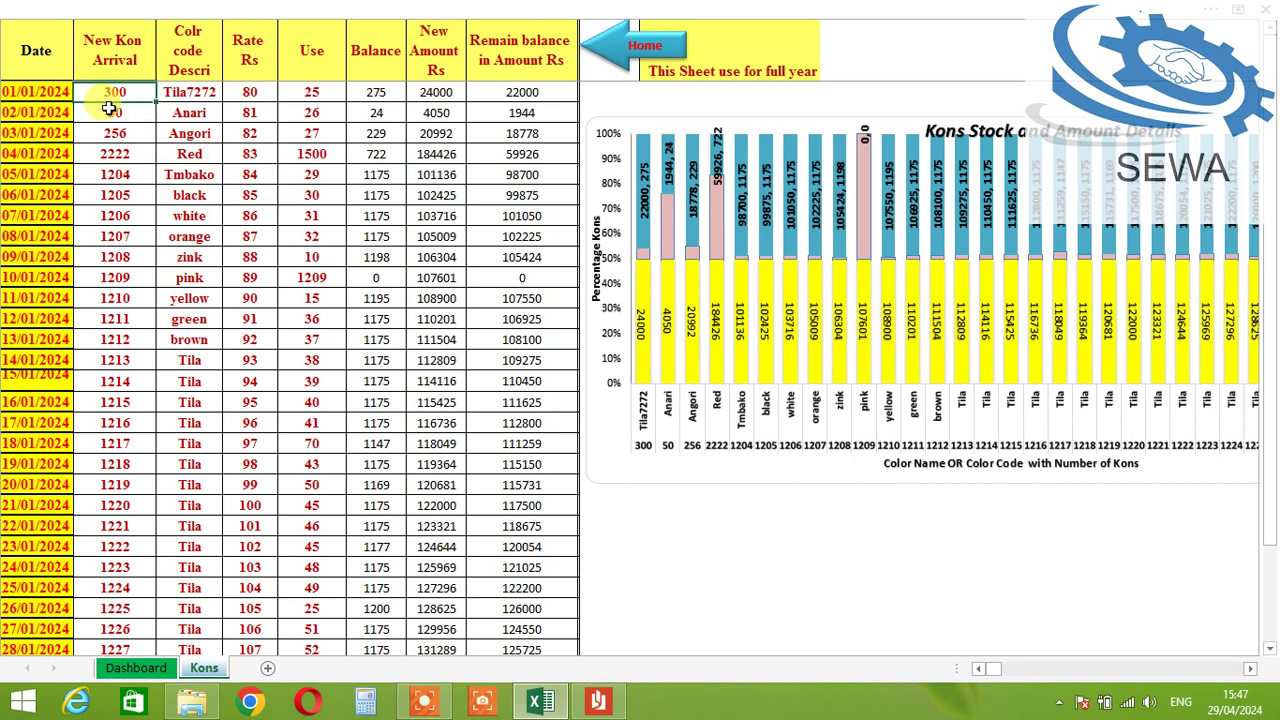
click(28, 93)
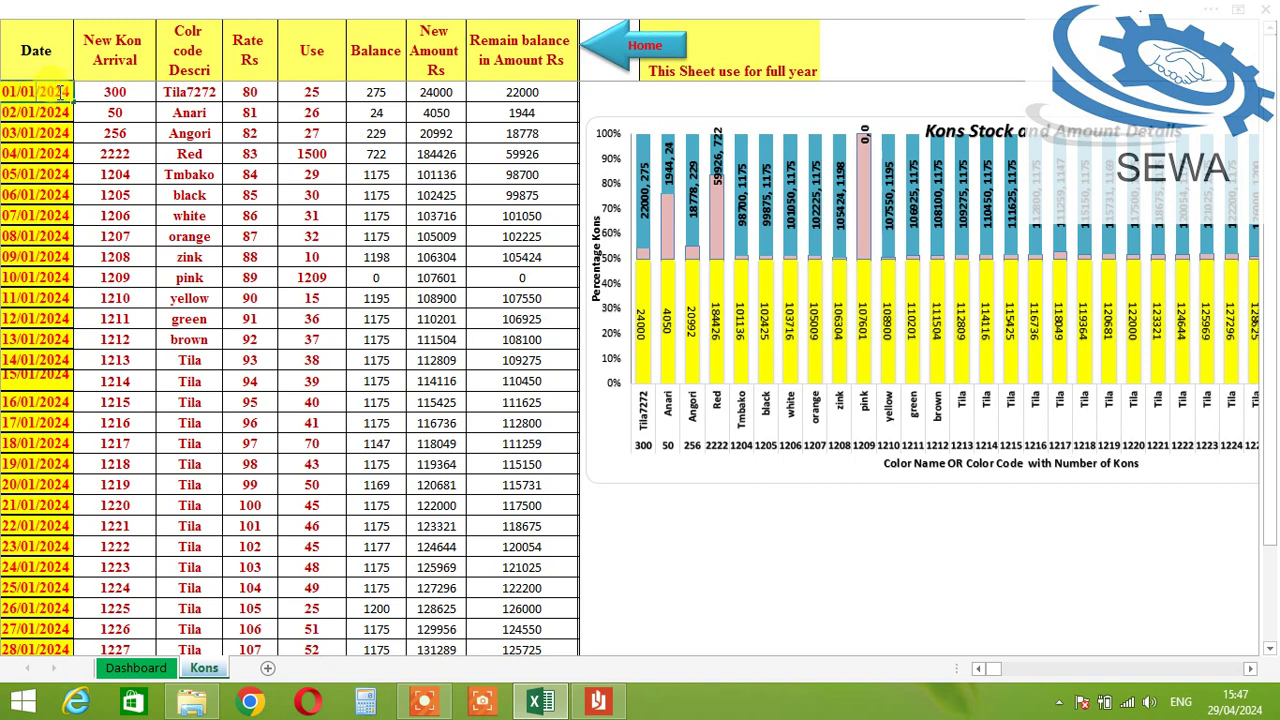
key(Tab)
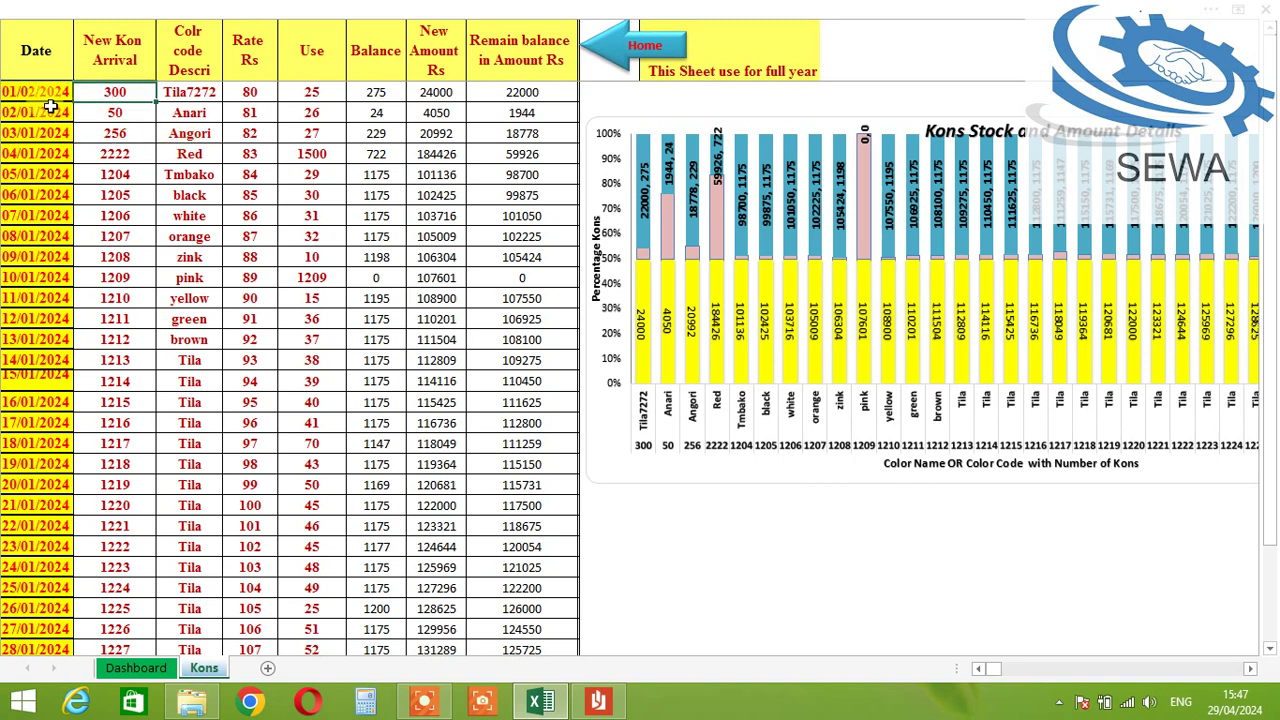
Step: Set that entry to 250 kons, colour code Tila7, rate 105 and use 30
click(40, 92)
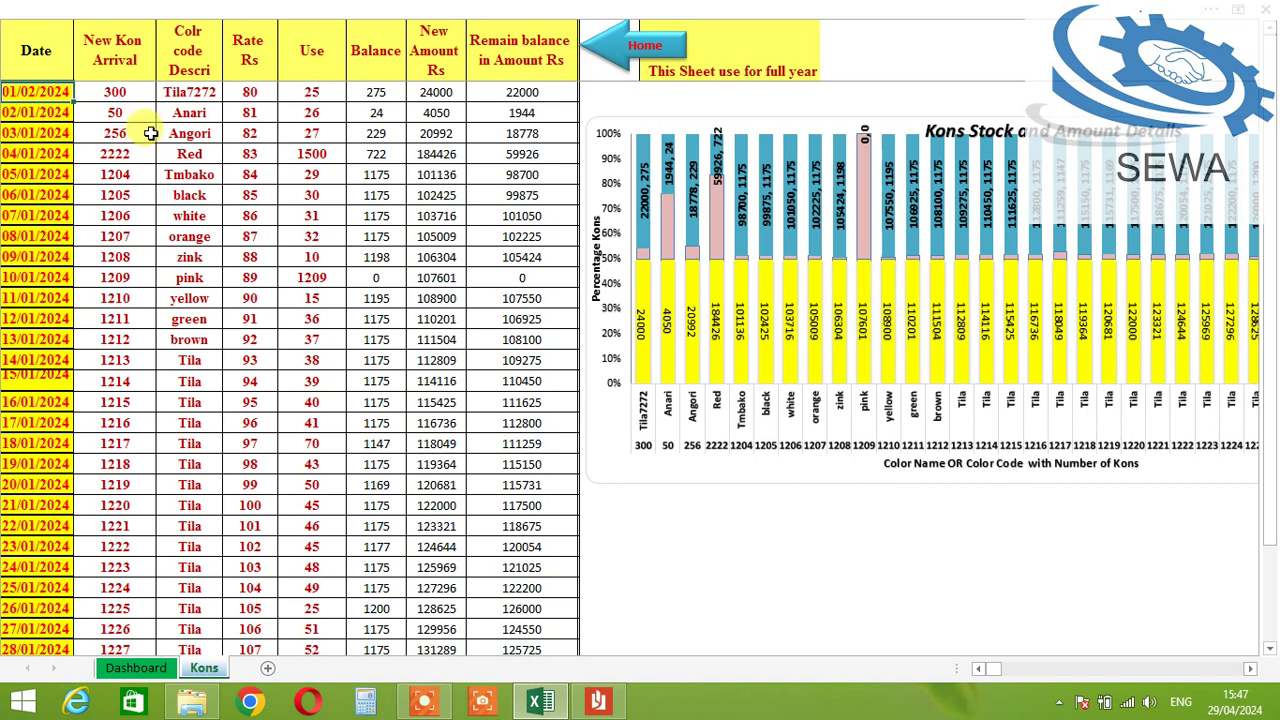
click(140, 95)
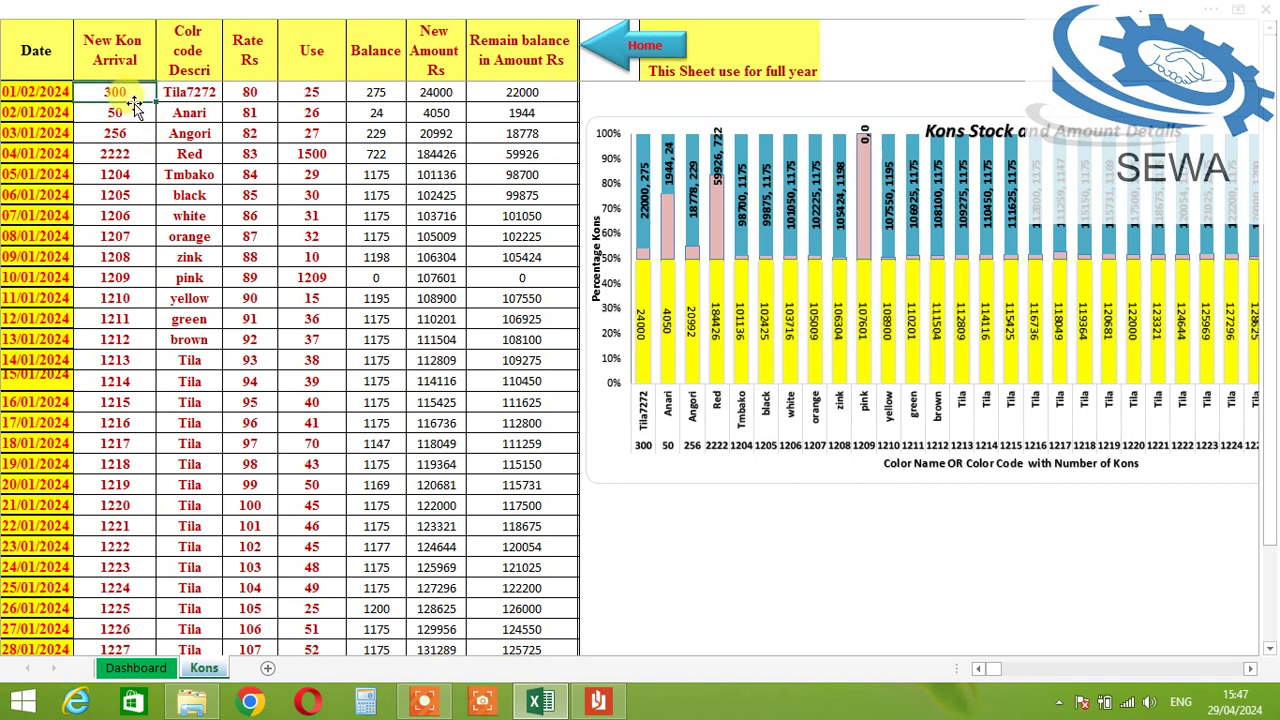
click(194, 98)
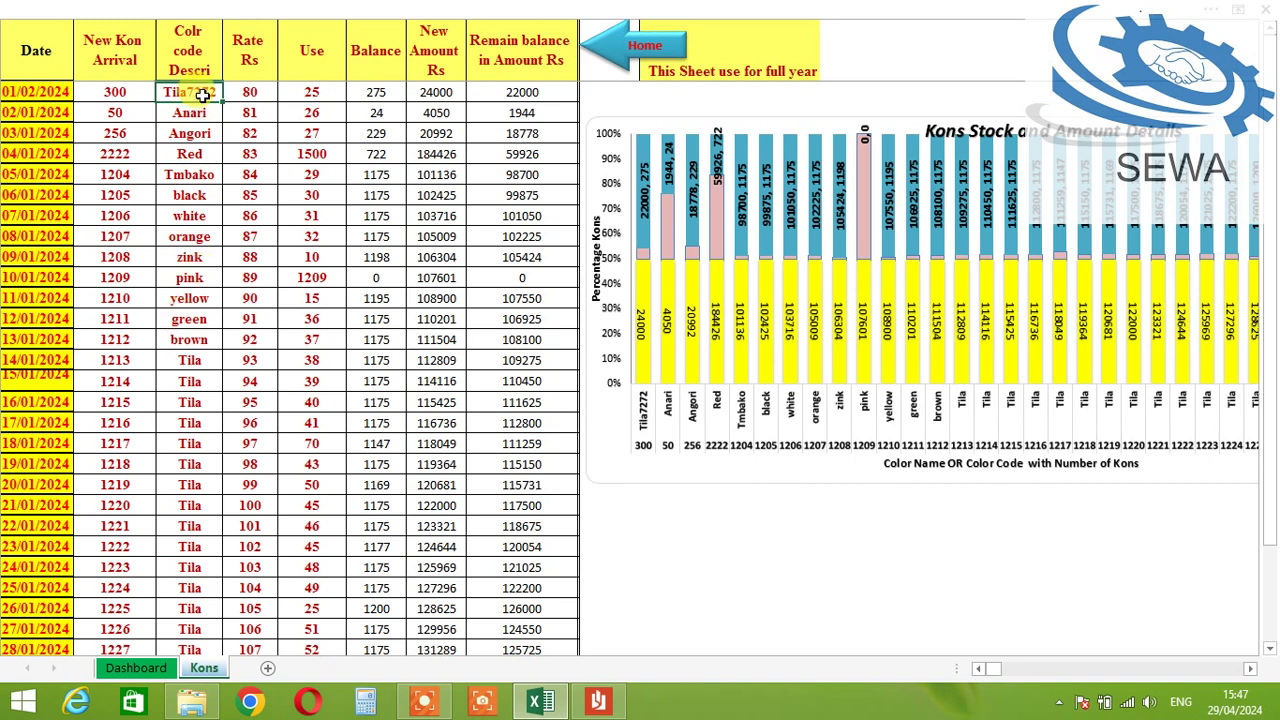
click(111, 93)
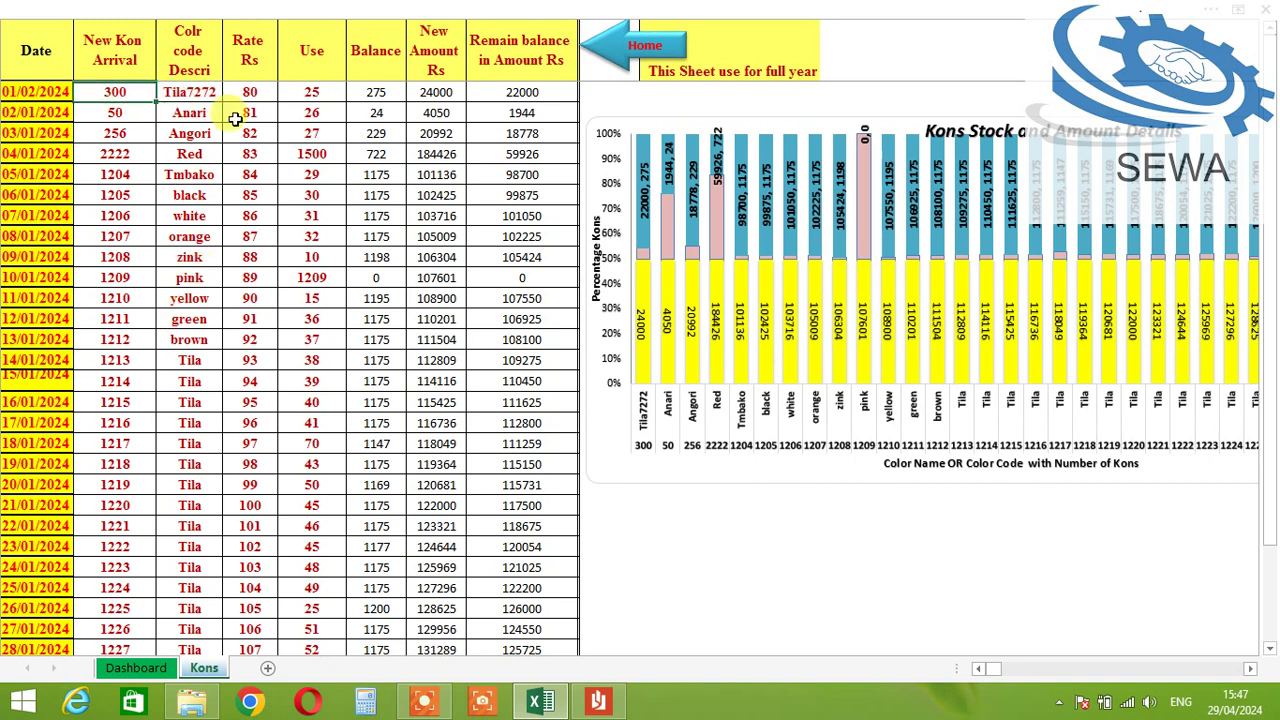
key(Tab)
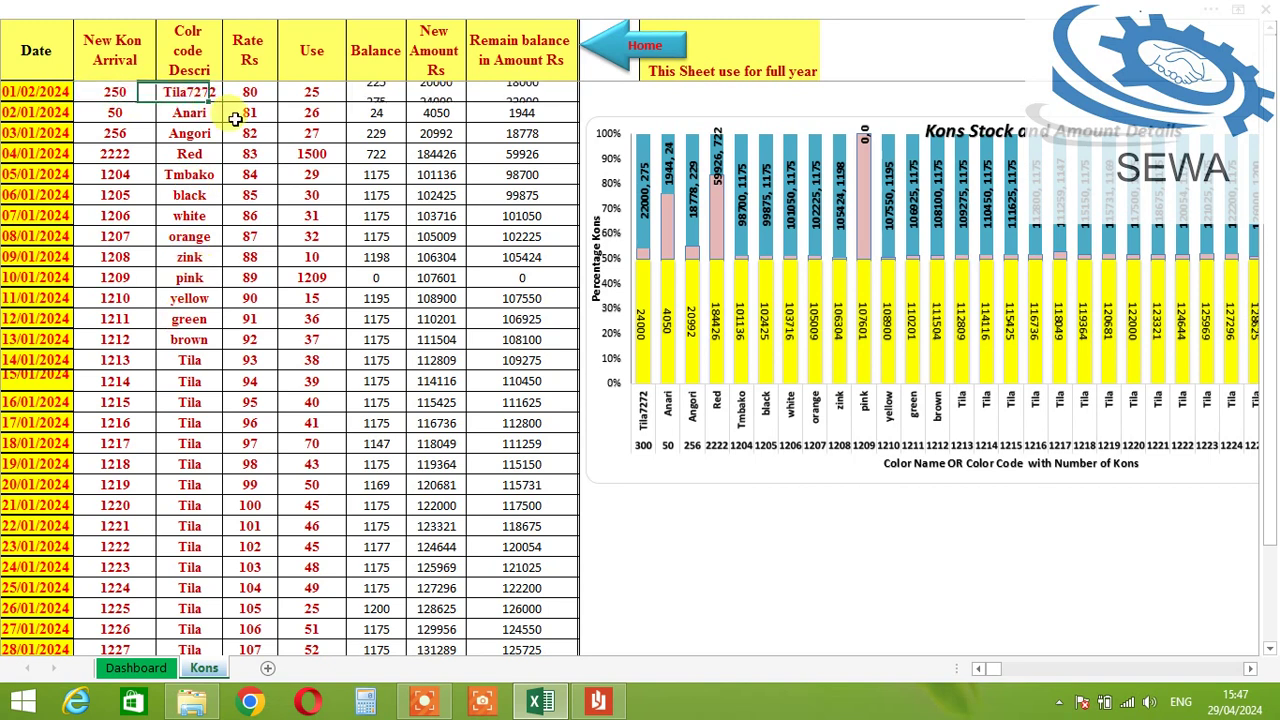
click(193, 92)
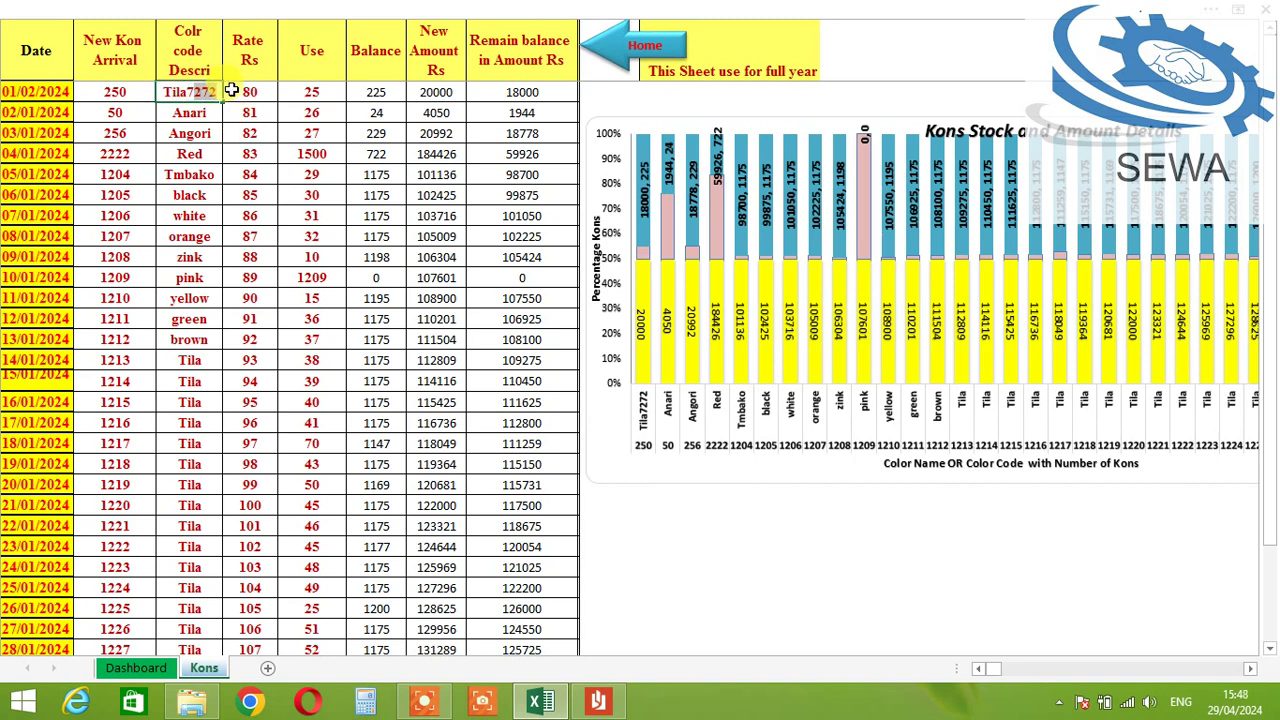
click(240, 91)
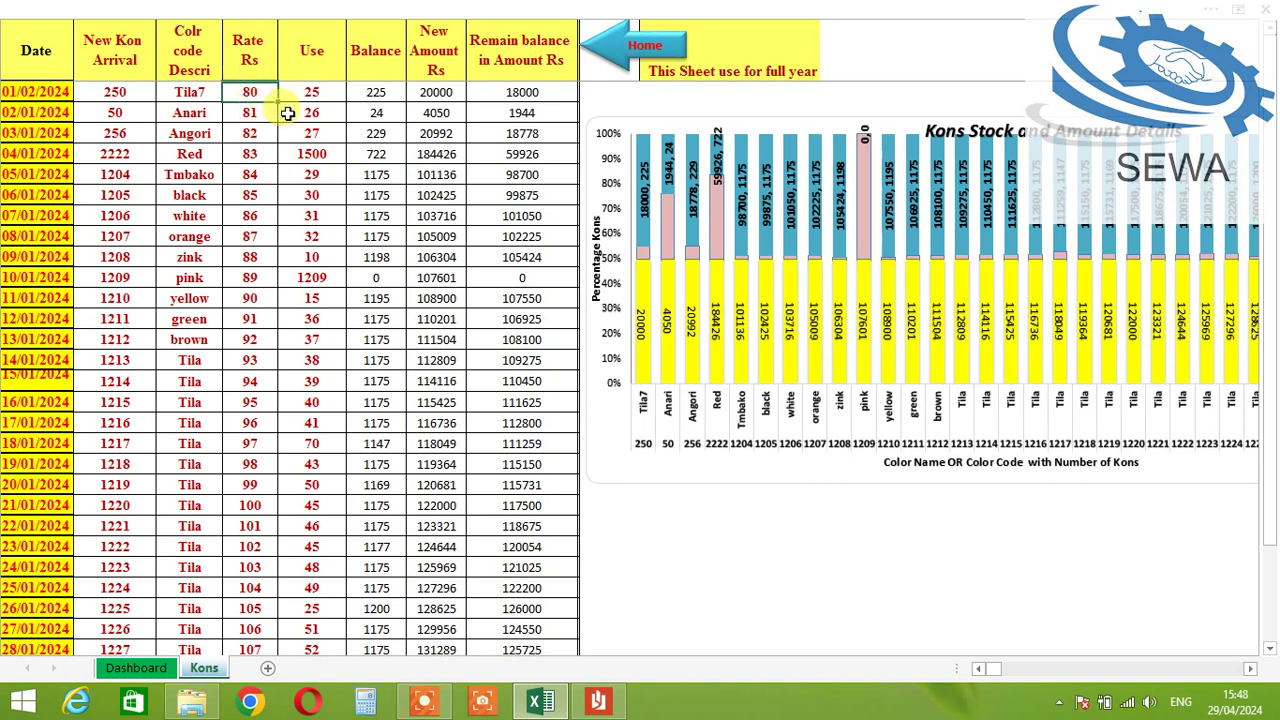
key(Tab)
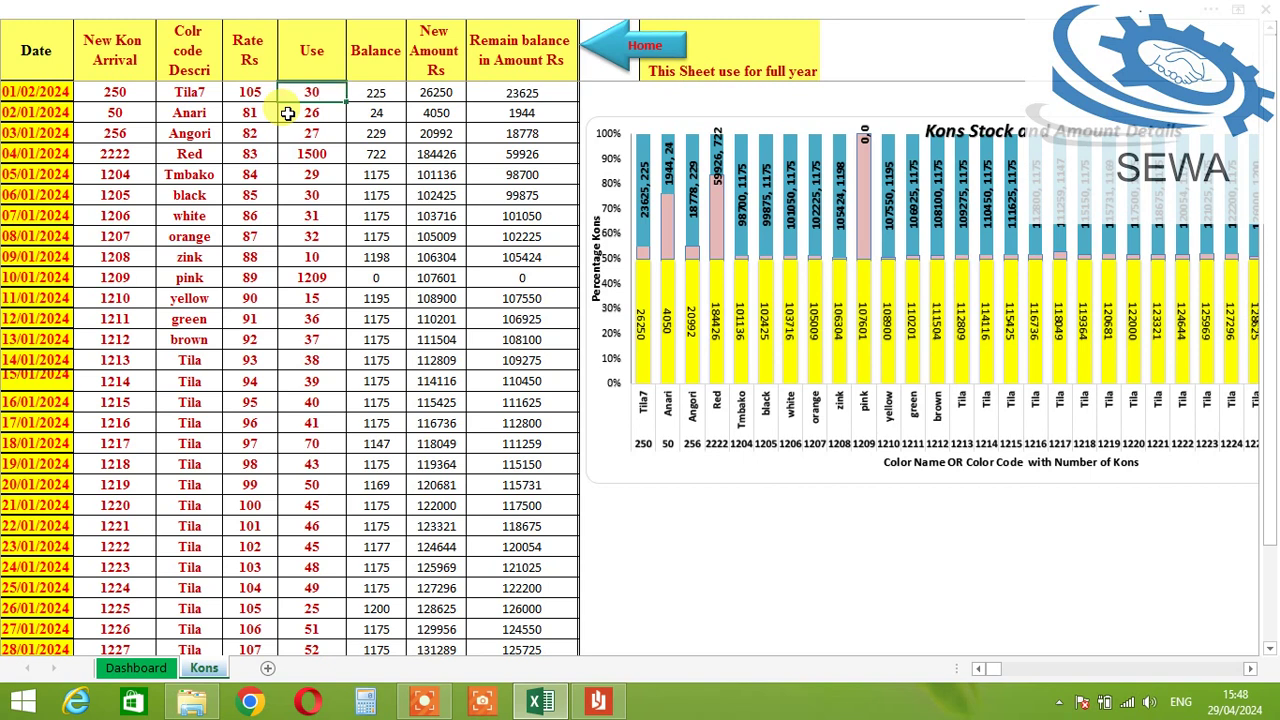
key(Tab)
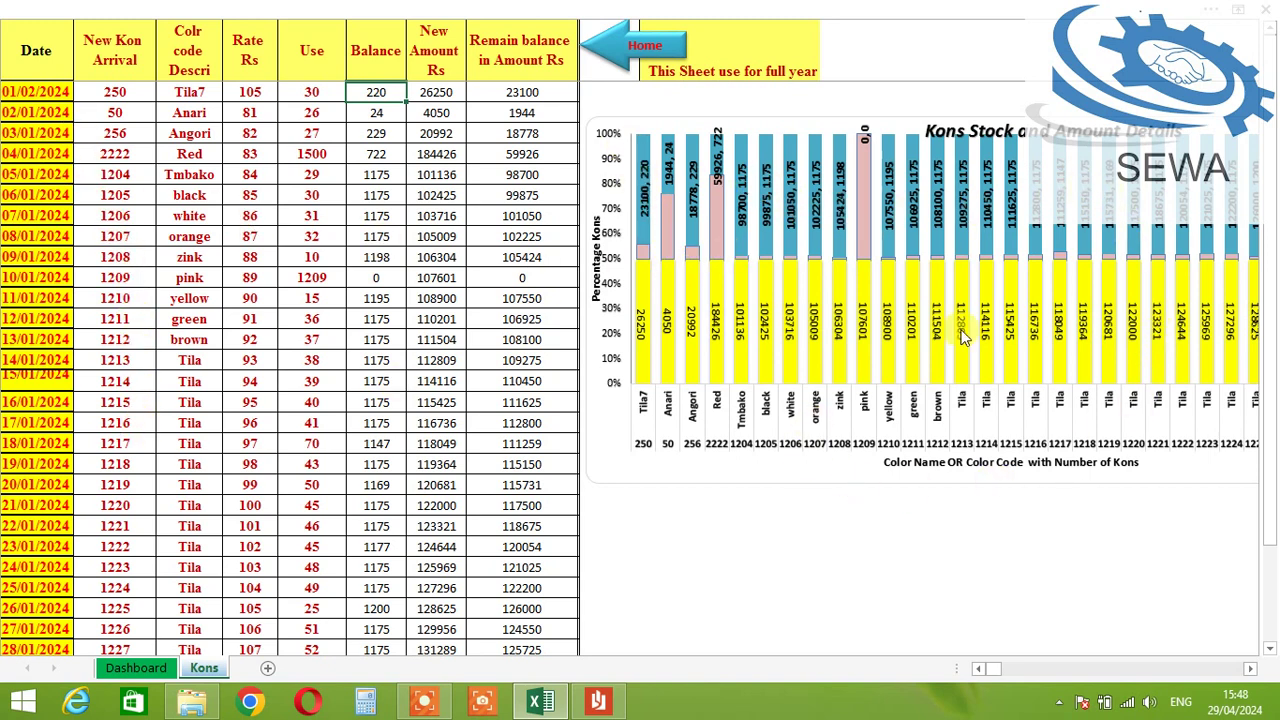
Step: Check the Kons Stock chart now shows Tila7 with 250 kons, then scroll to the status and Profit and Loss charts
click(660, 55)
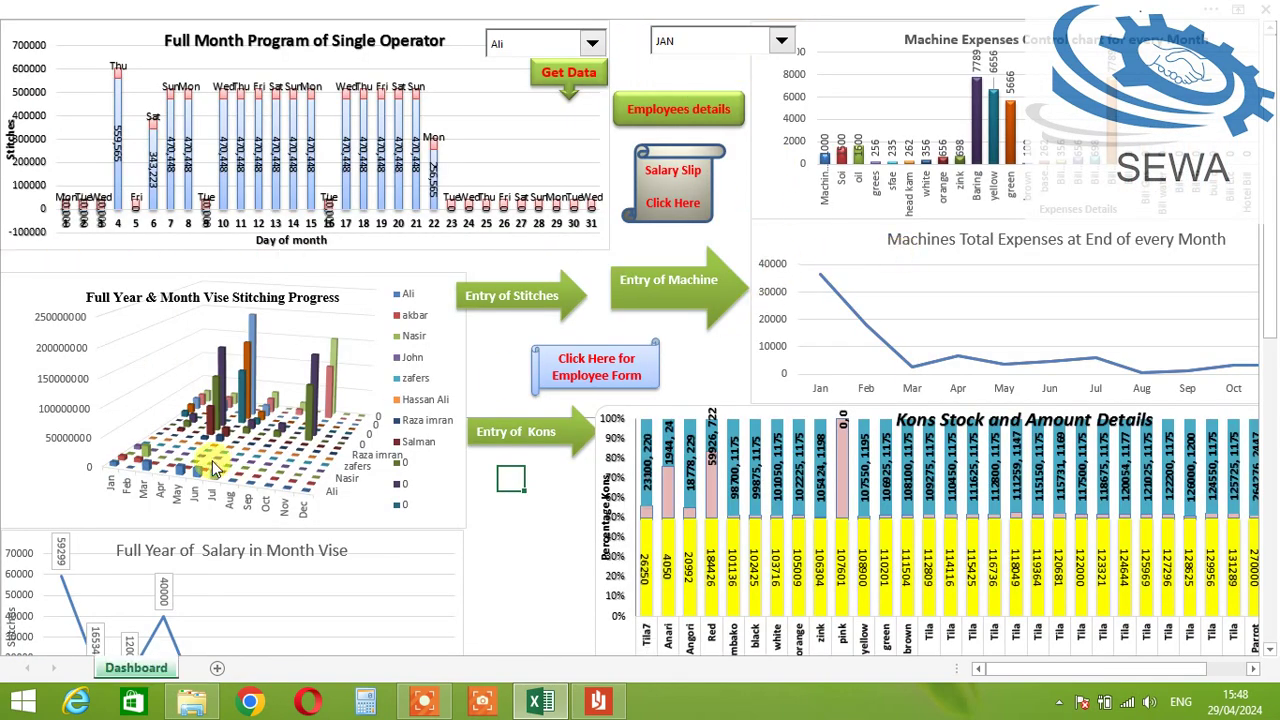
scroll(700, 360, down, 3)
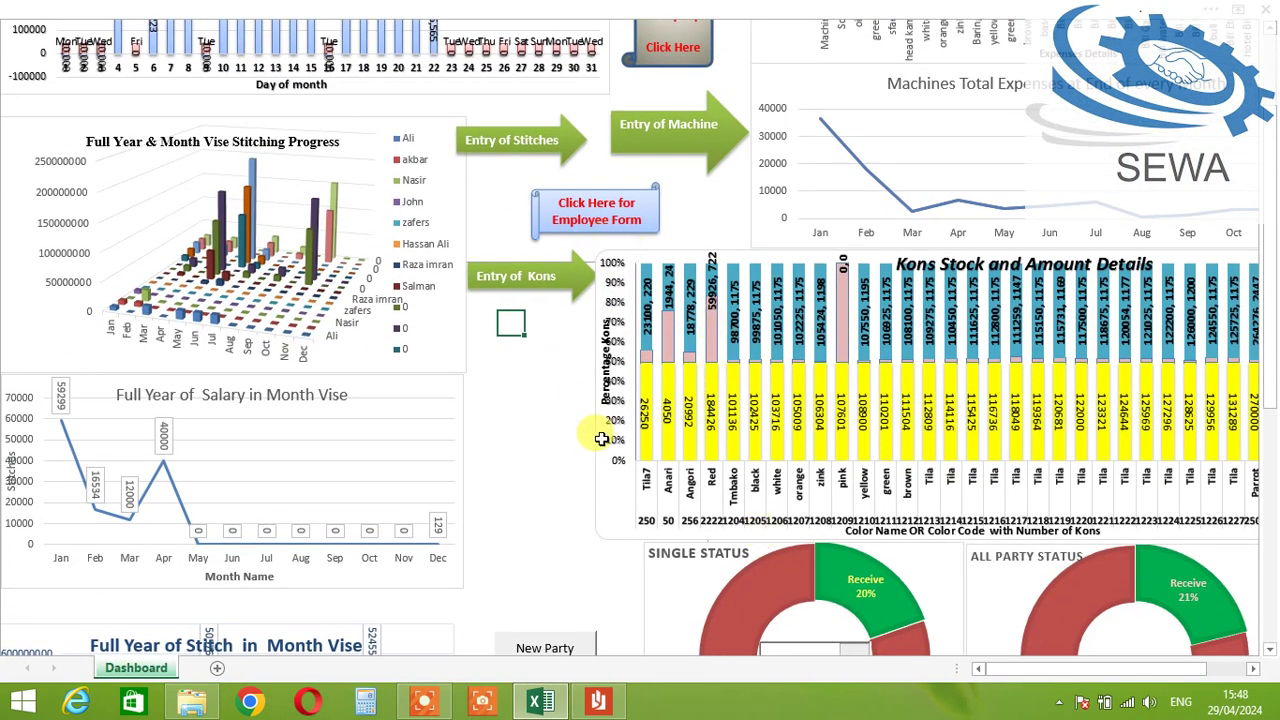
scroll(741, 361, up, 1)
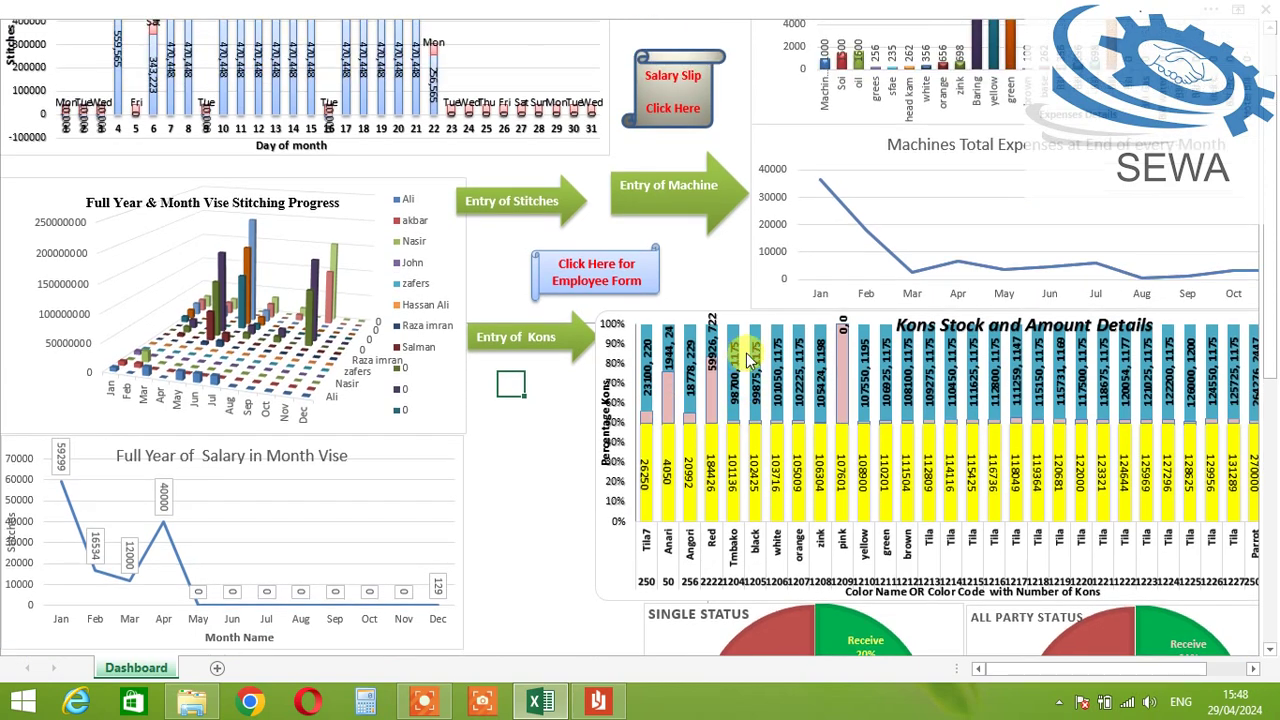
scroll(745, 360, up, 2)
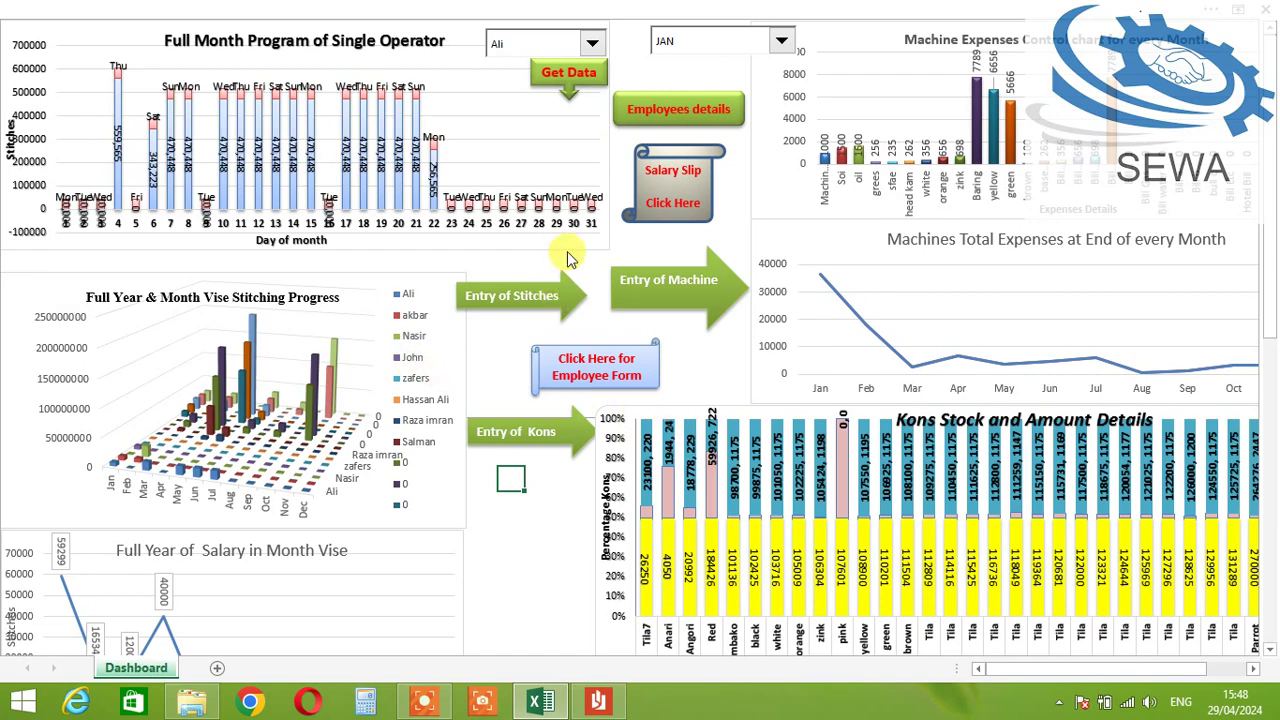
scroll(480, 350, down, 3)
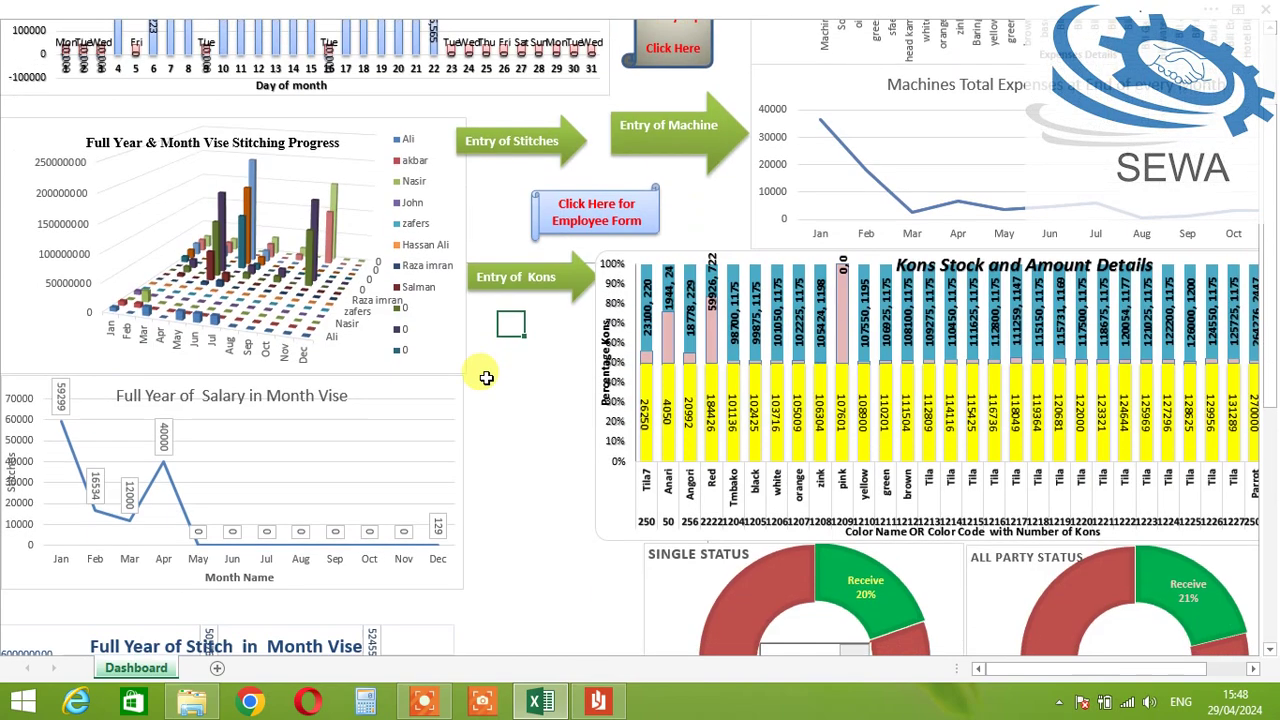
scroll(500, 358, down, 4)
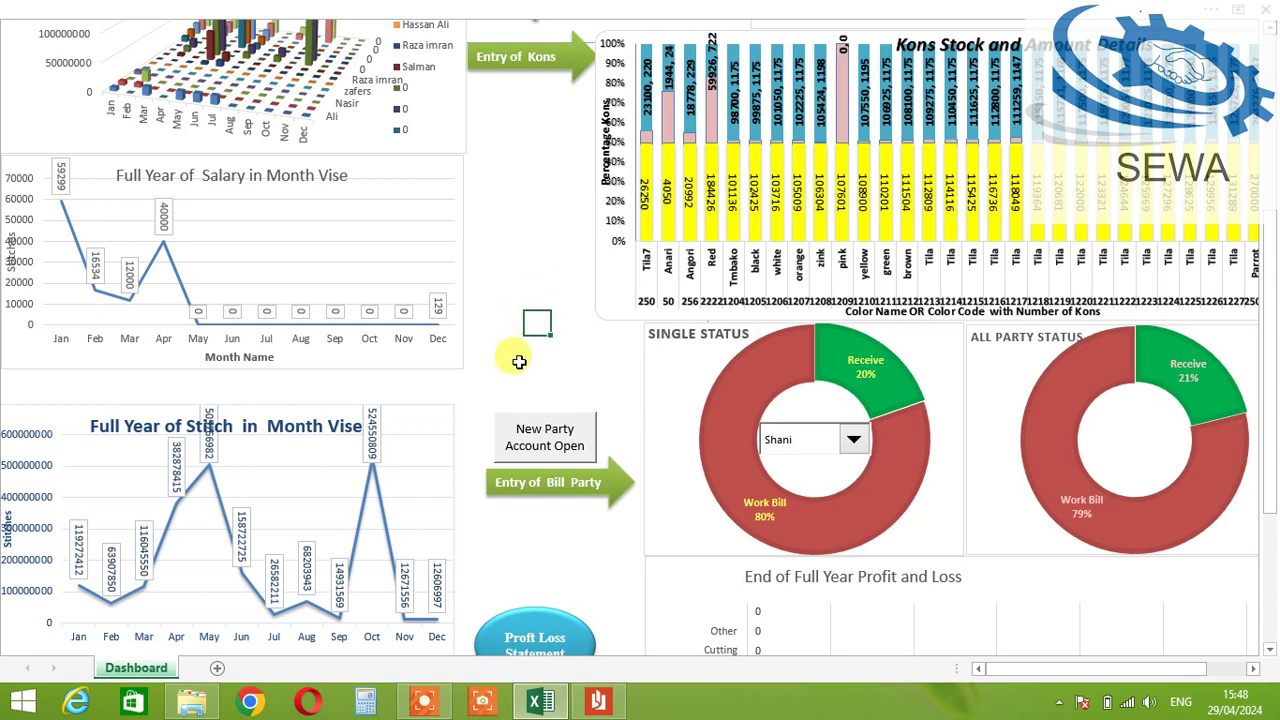
scroll(519, 361, down, 1)
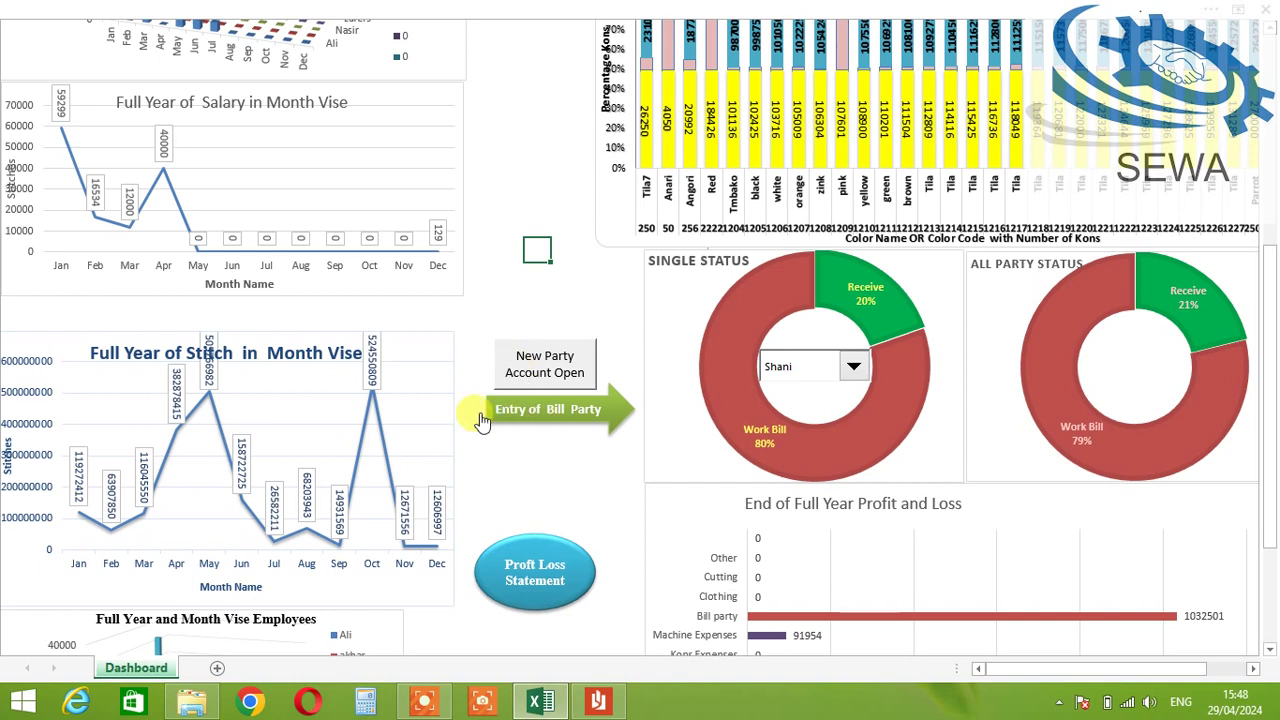
Step: Switch the Single Status doughnut between several parties to compare their splits
click(845, 370)
click(862, 394)
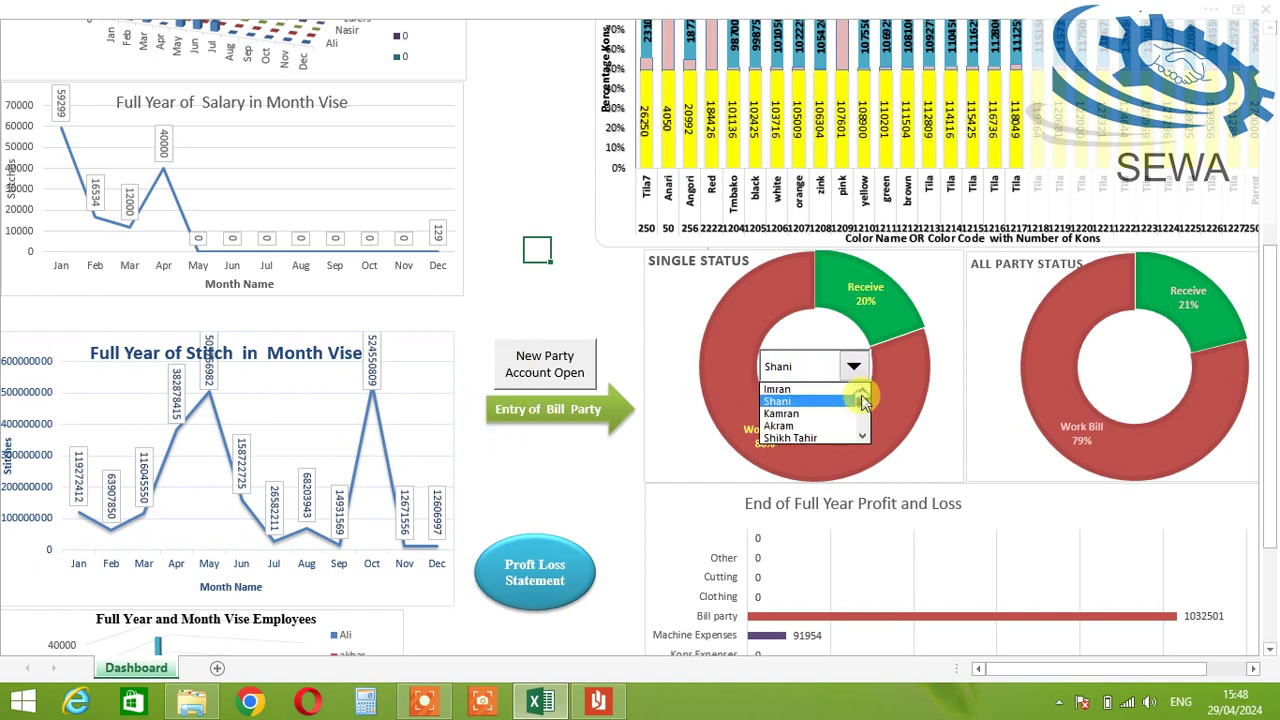
click(826, 389)
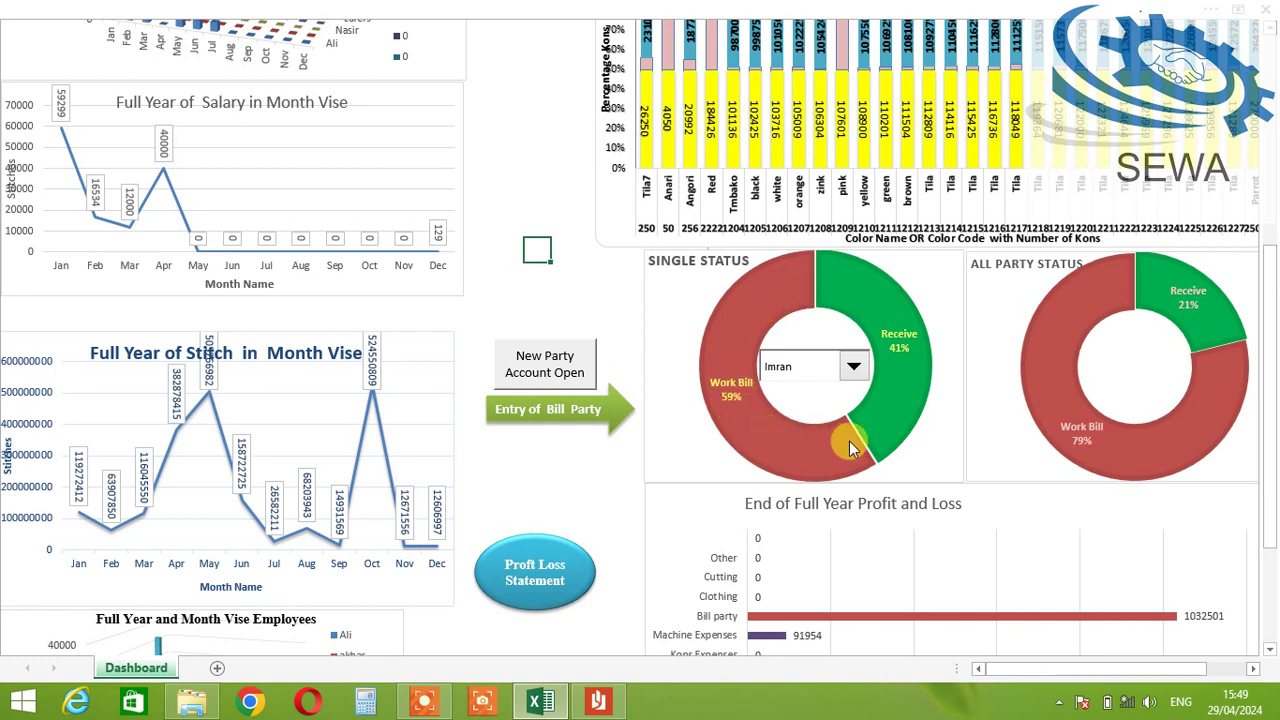
click(835, 372)
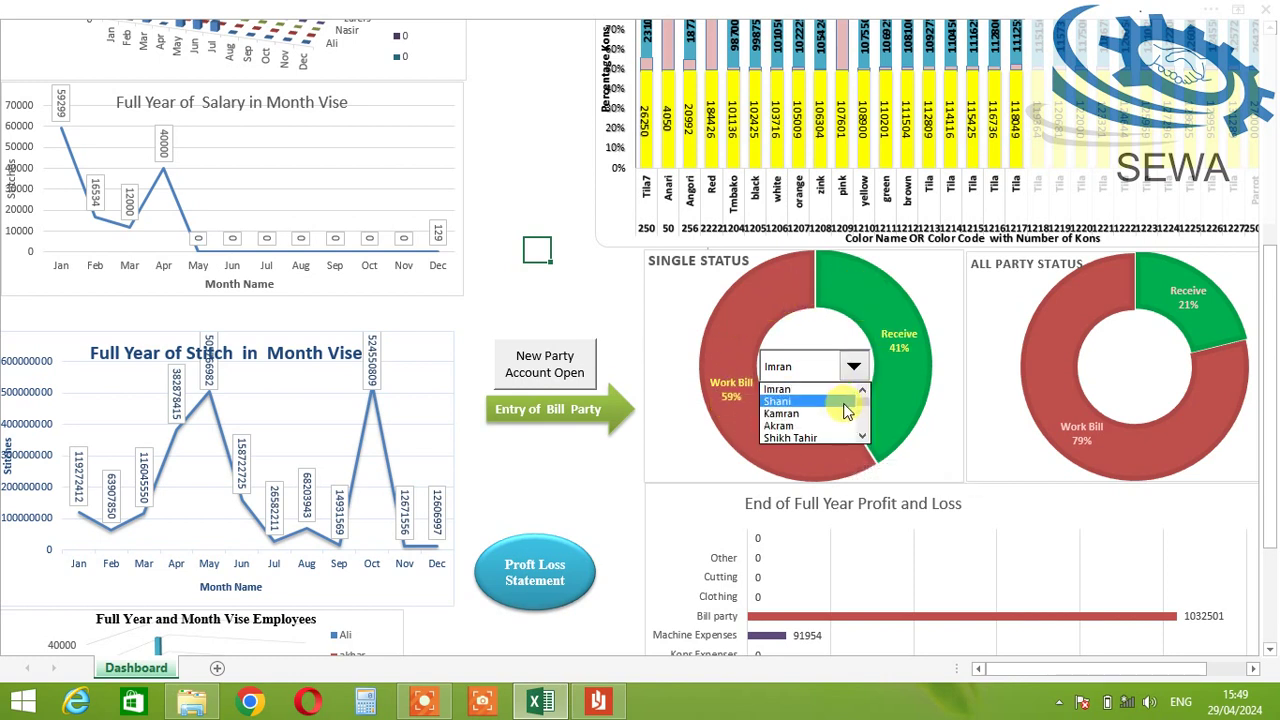
click(832, 397)
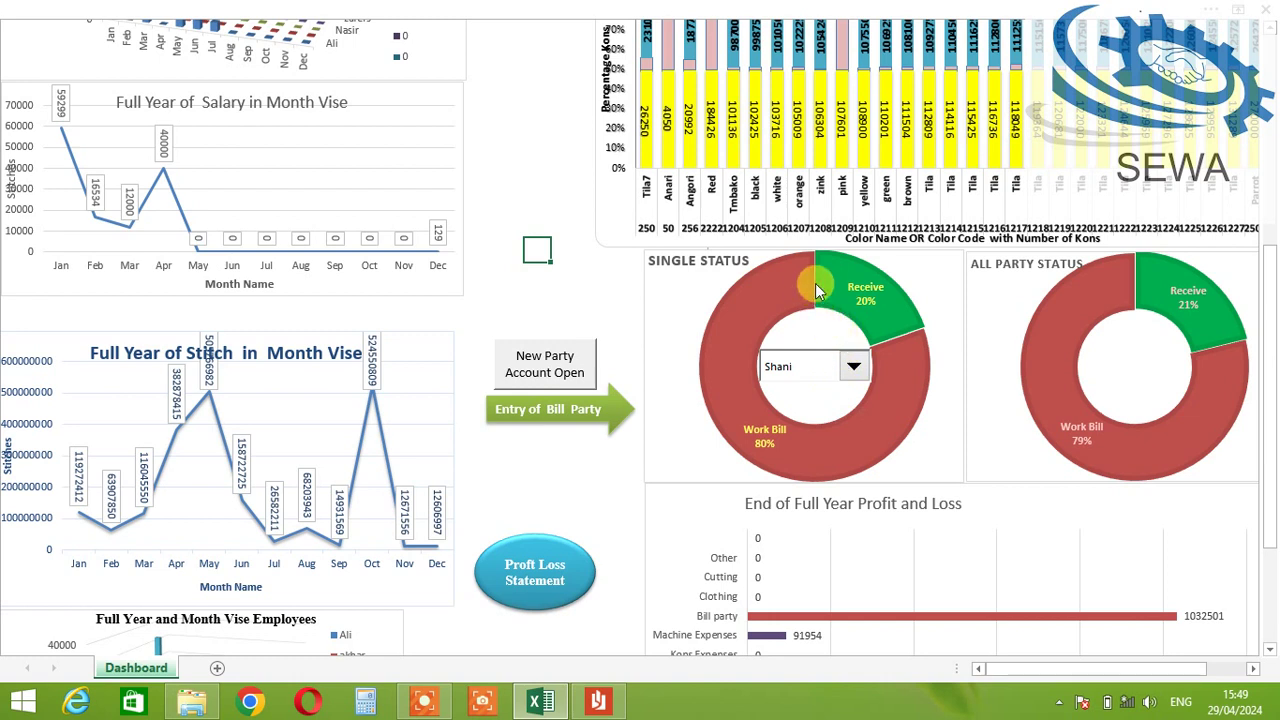
click(825, 366)
click(860, 390)
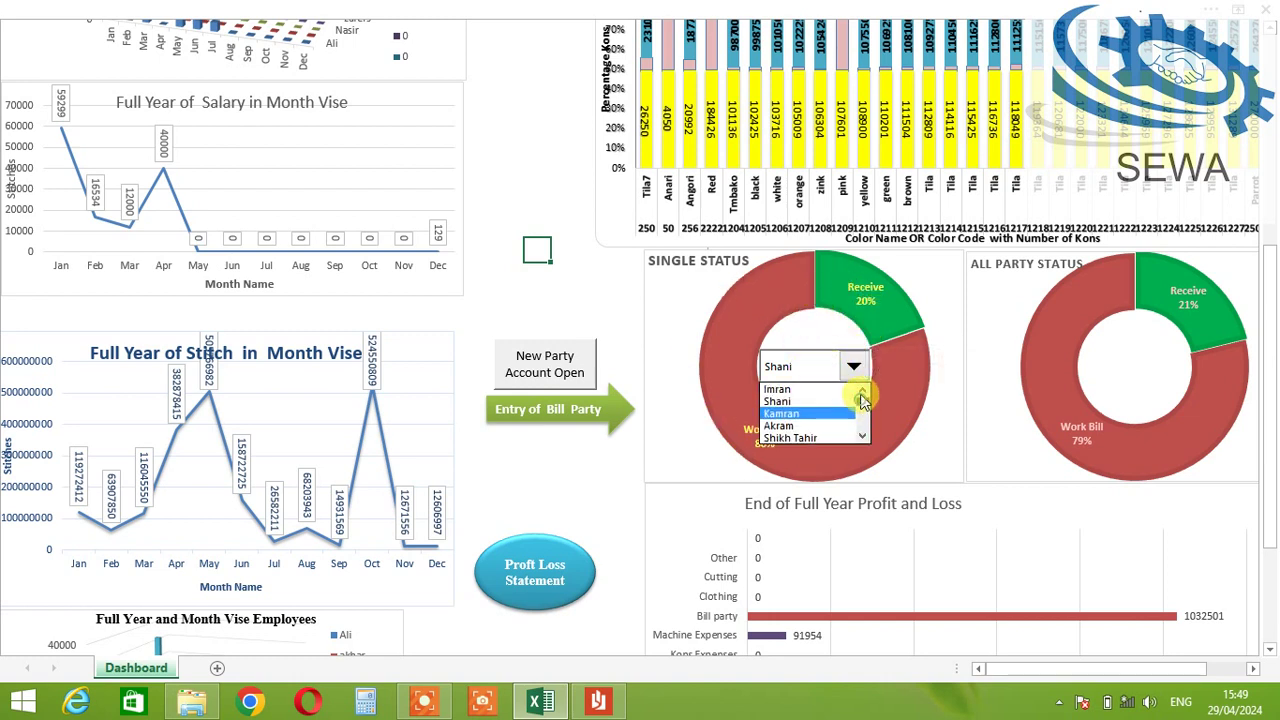
click(800, 391)
Step: Select the Pvt company party, showing 18% received against an 82% work bill
click(850, 367)
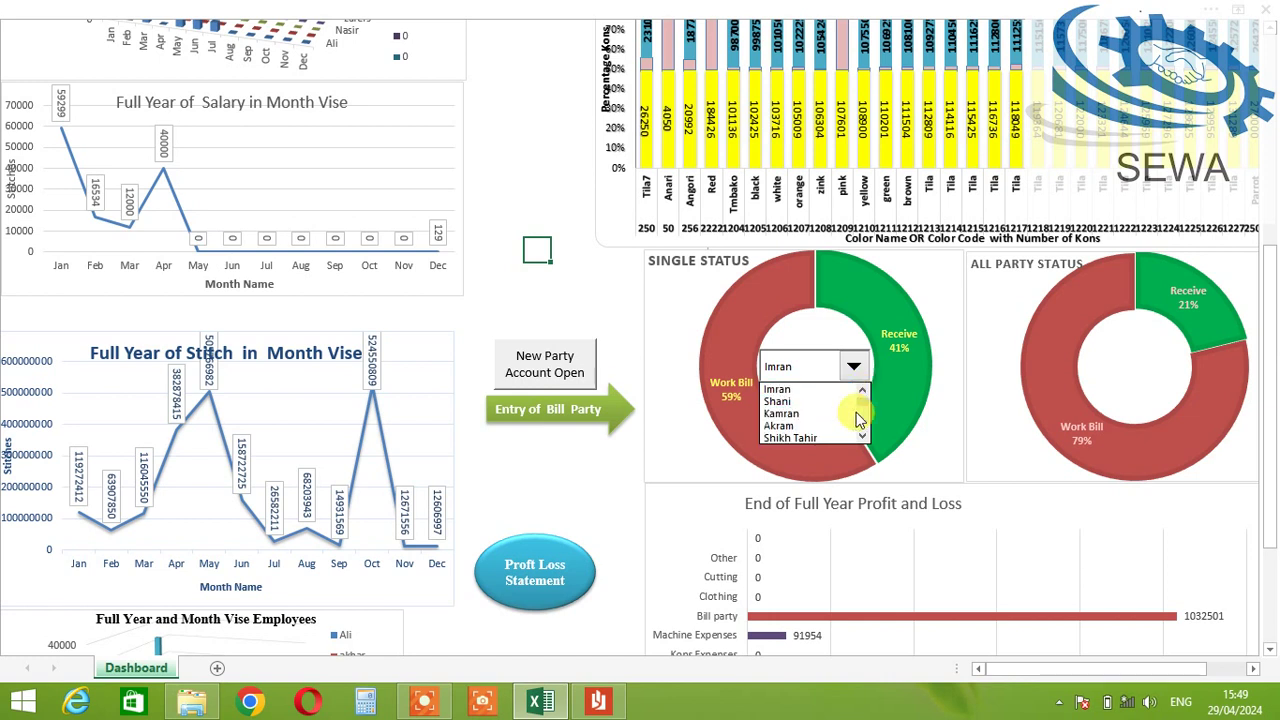
click(862, 438)
click(862, 438)
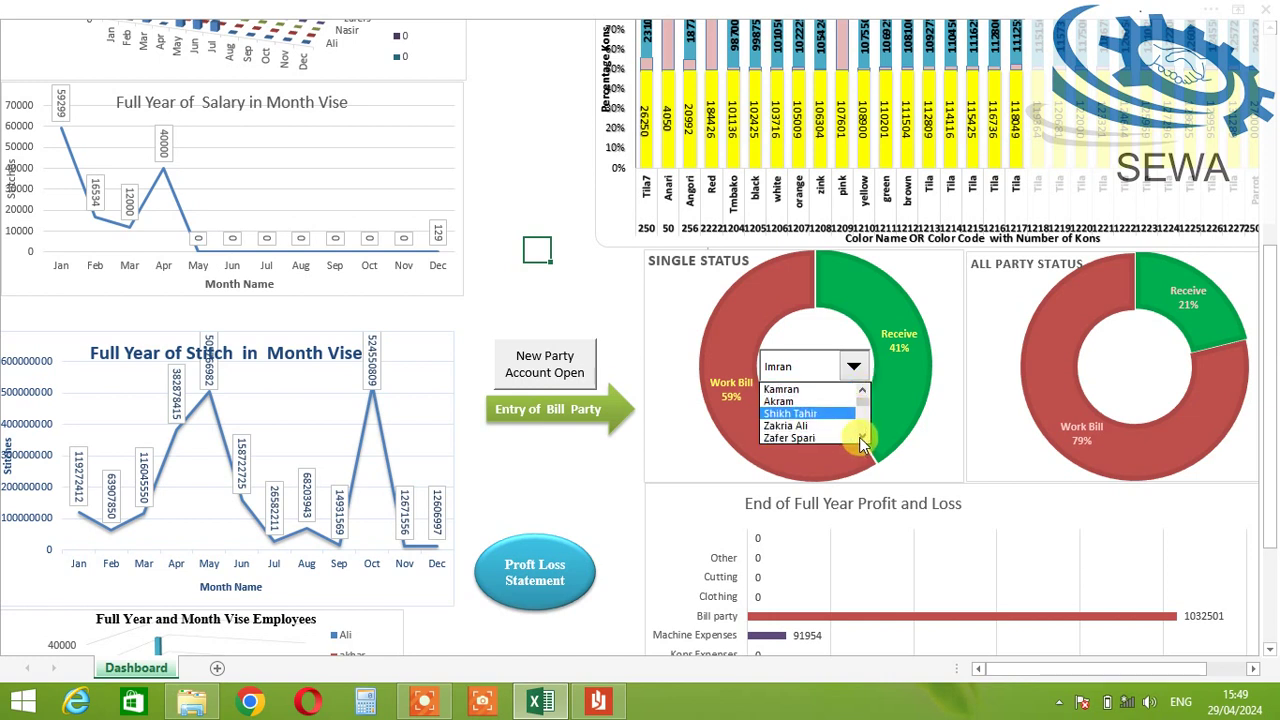
click(862, 438)
click(862, 438)
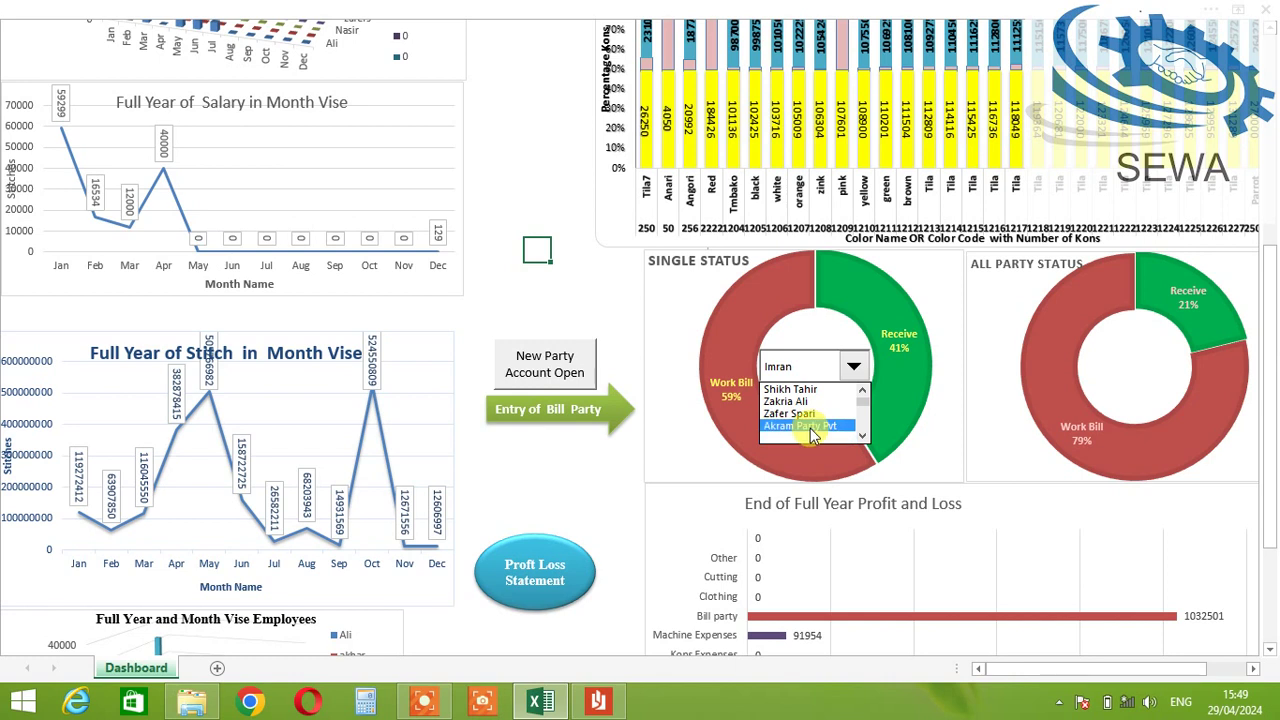
click(828, 426)
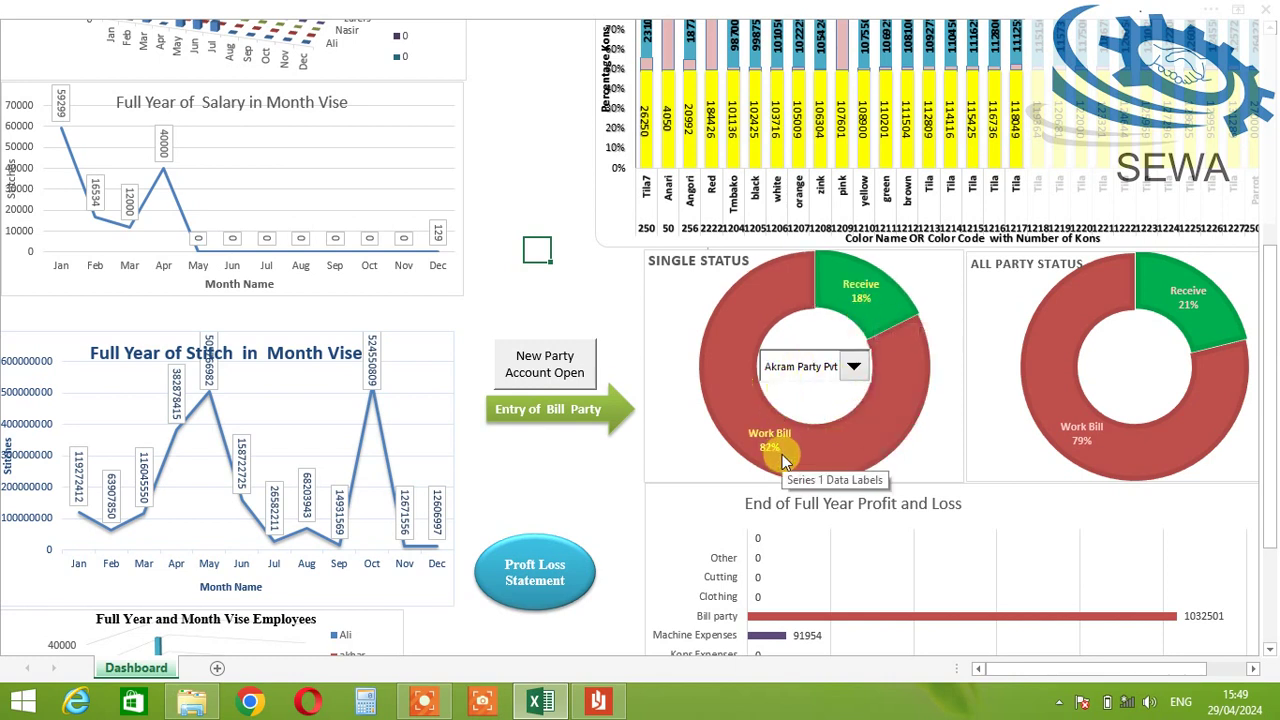
mouse_move(820, 428)
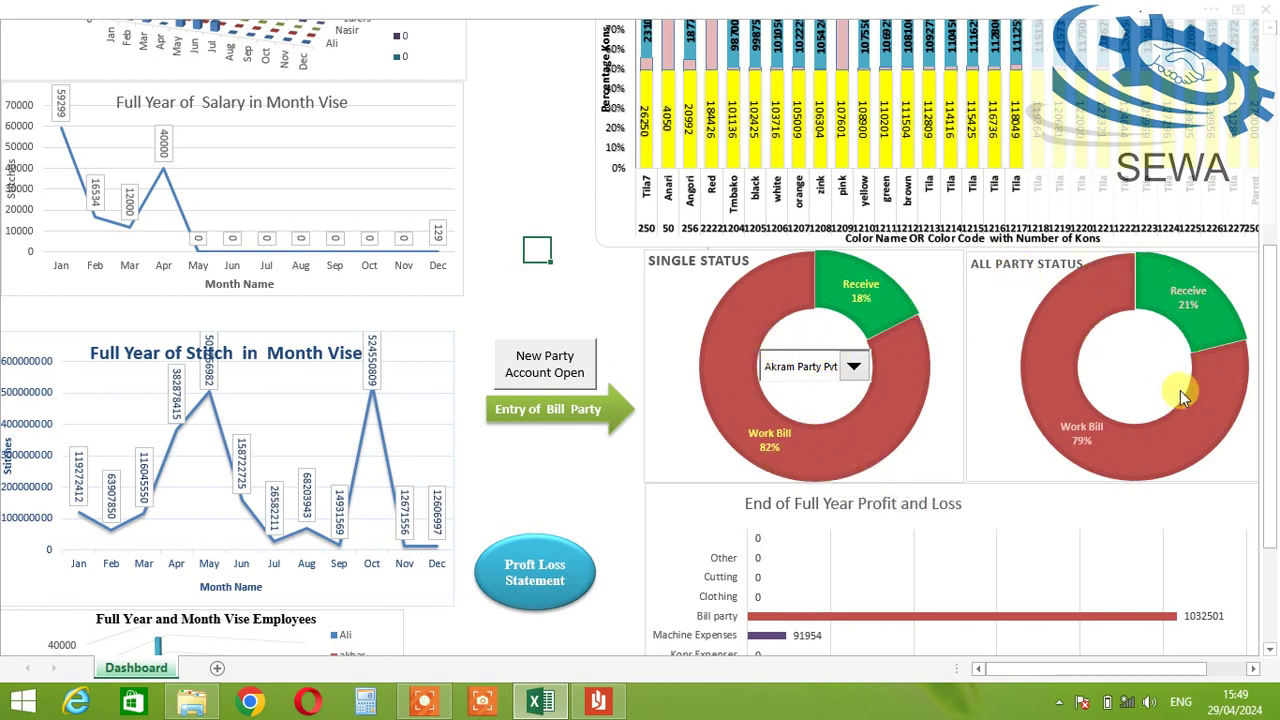
Step: Review the Dashboard charts, then open the Proft Loss Statement on the Machine Exp sheet
scroll(371, 474, down, 3)
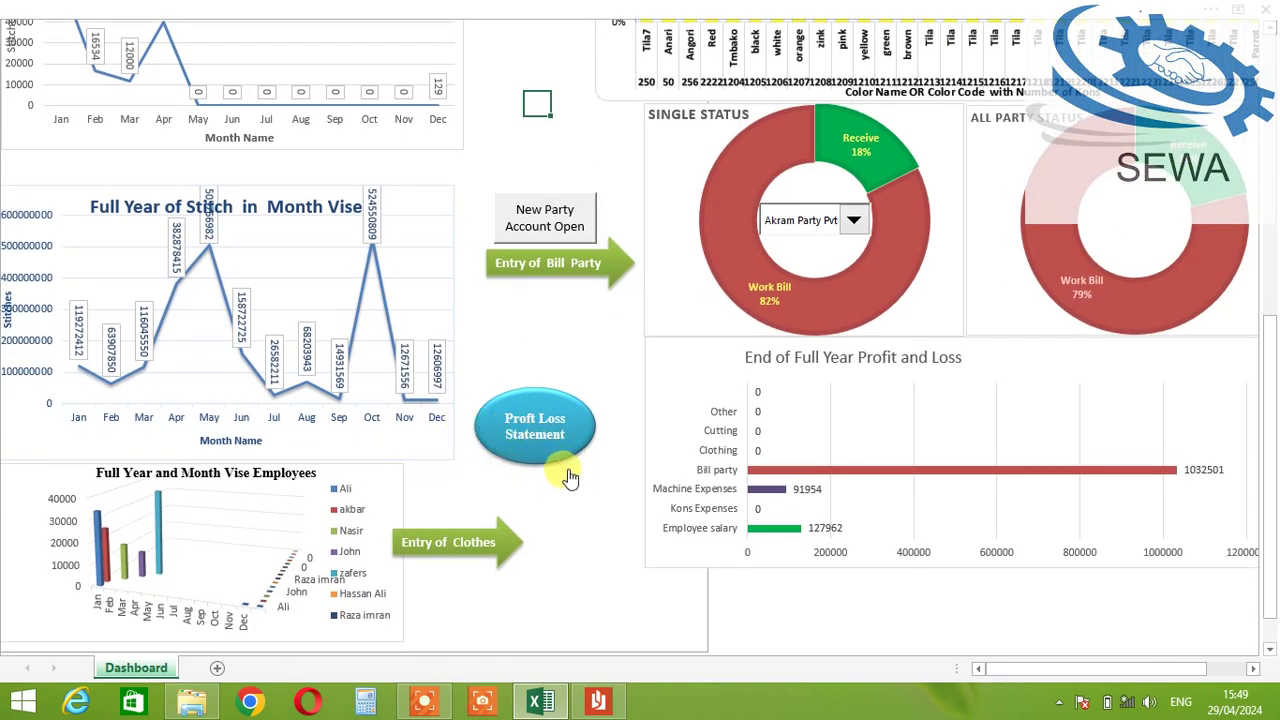
scroll(570, 475, down, 1)
scroll(570, 470, down, 1)
scroll(572, 440, up, 3)
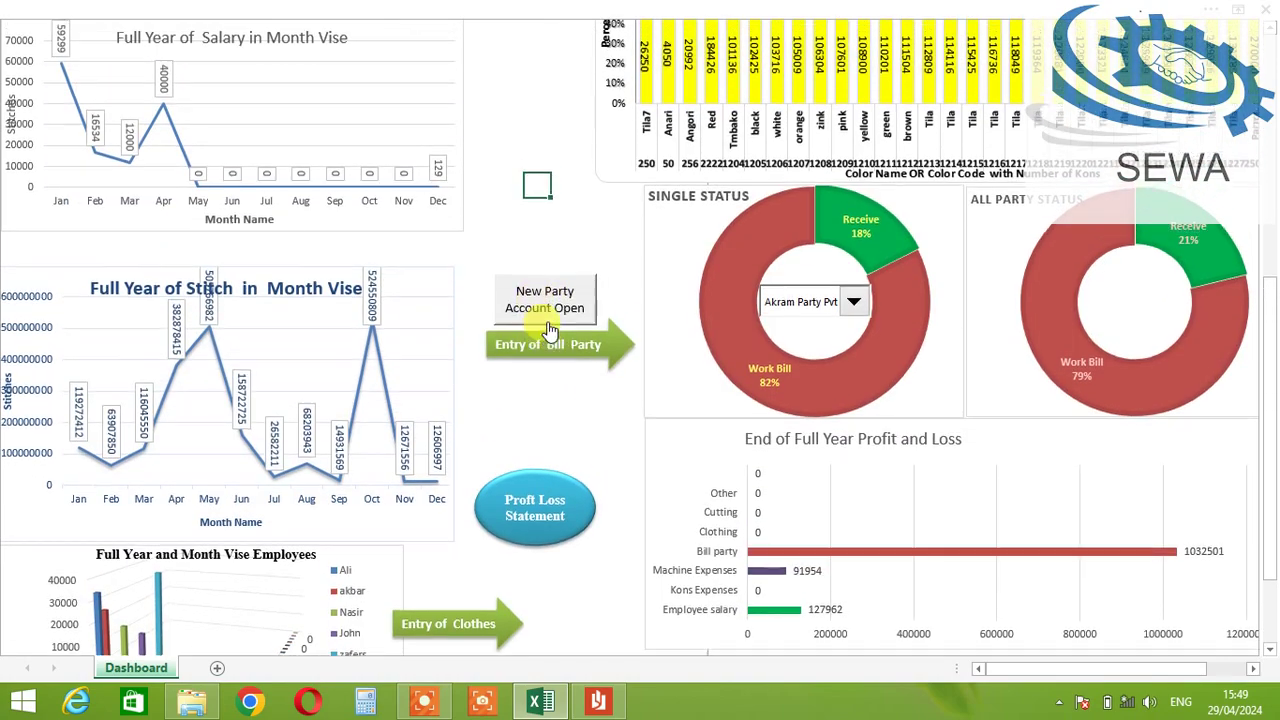
scroll(552, 310, up, 2)
scroll(546, 329, up, 1)
scroll(570, 400, down, 3)
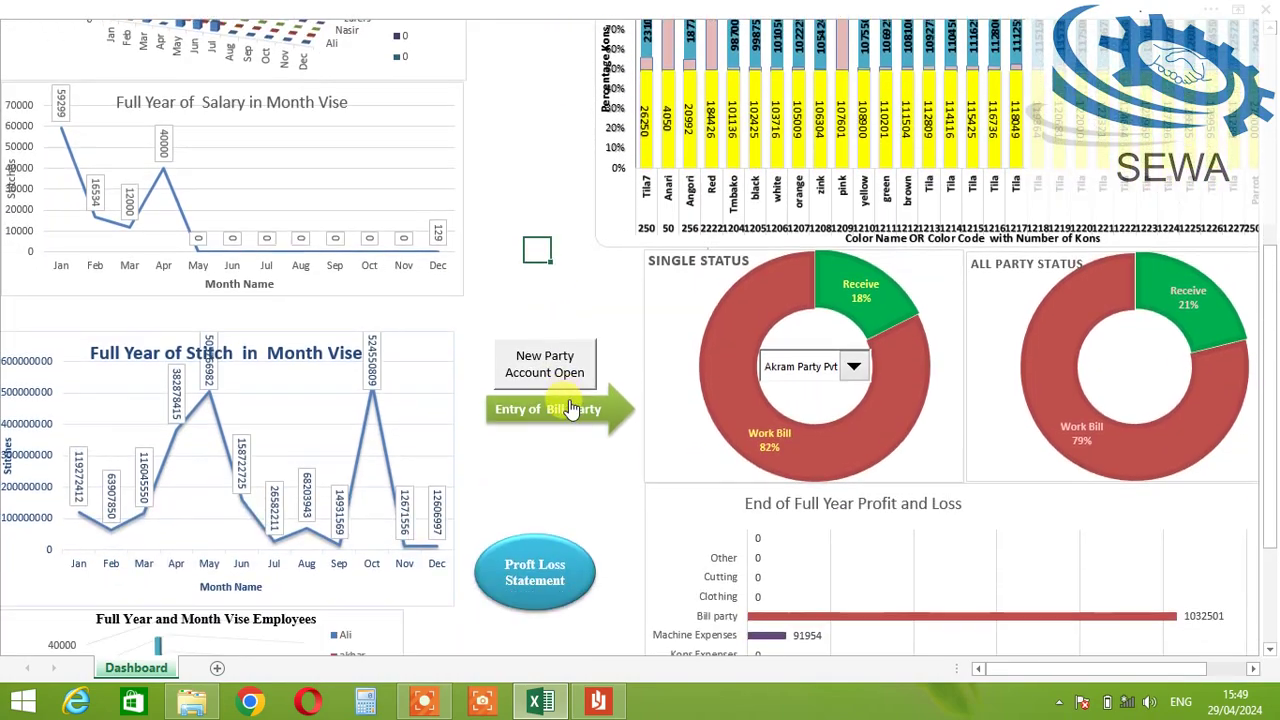
scroll(580, 419, down, 1)
scroll(576, 430, down, 1)
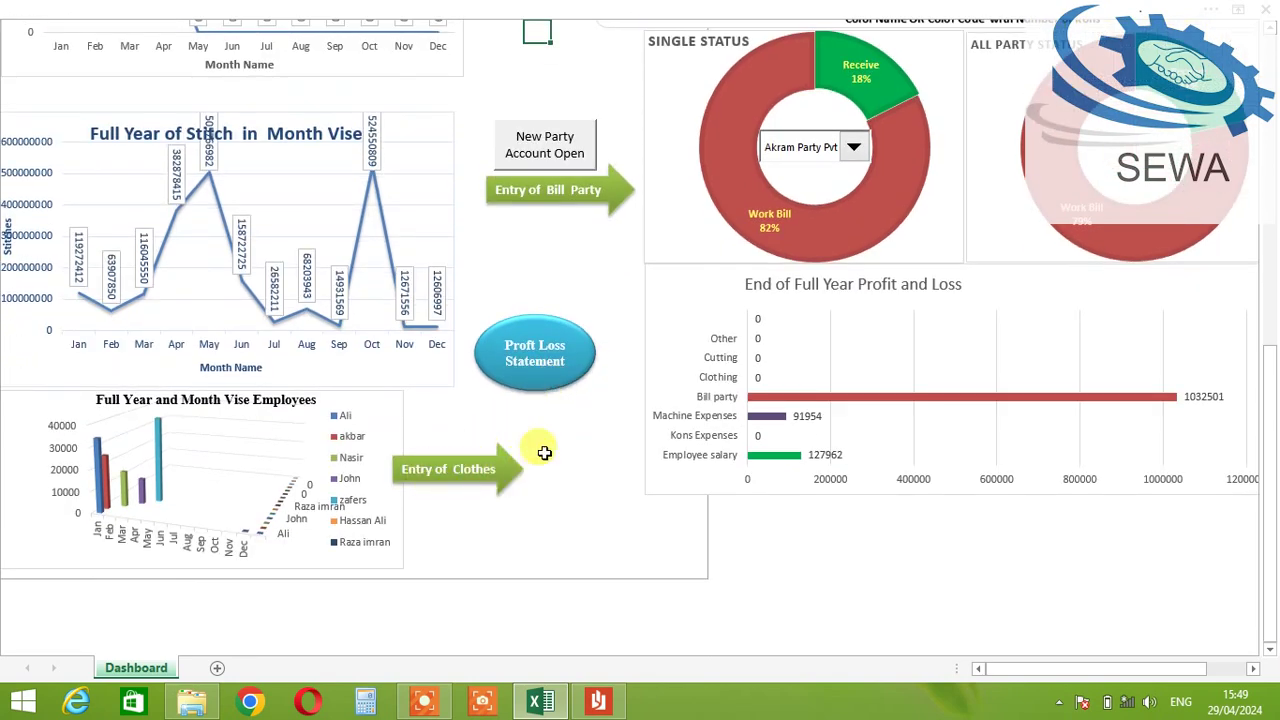
click(548, 352)
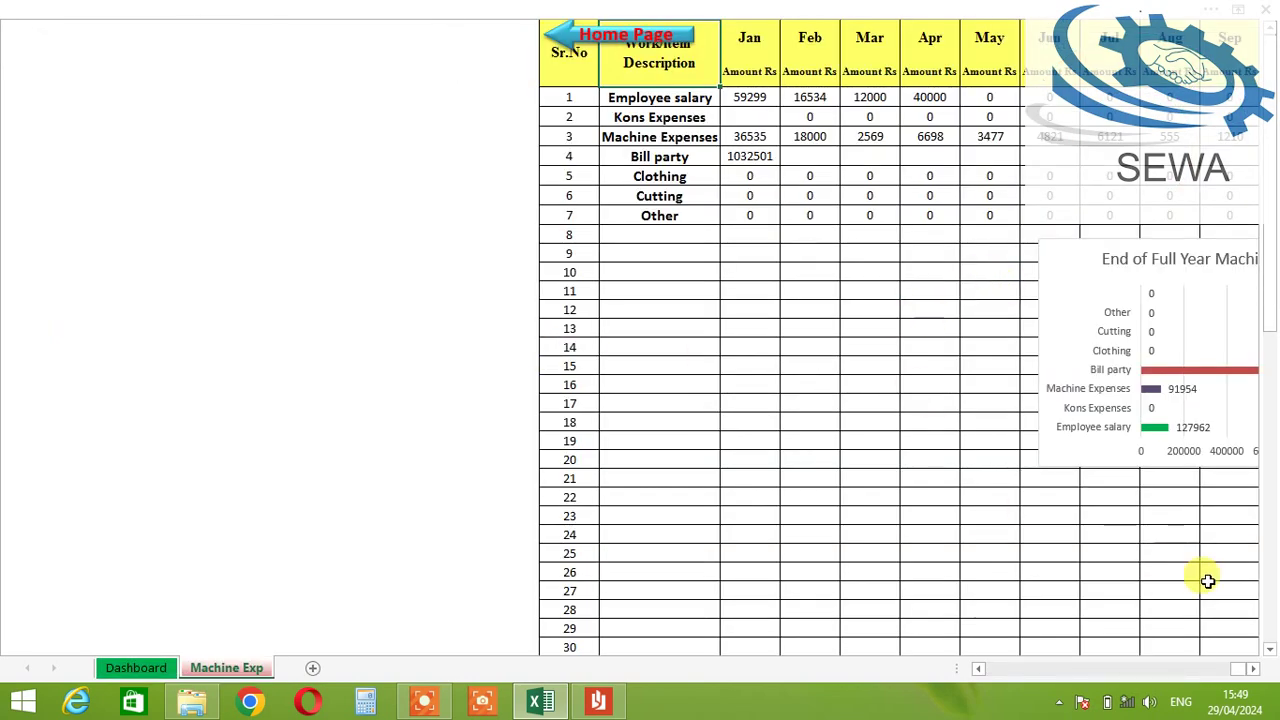
Step: Check the Employee salary figures: Jan 59299, Feb 16534, Mar 12000
click(1254, 674)
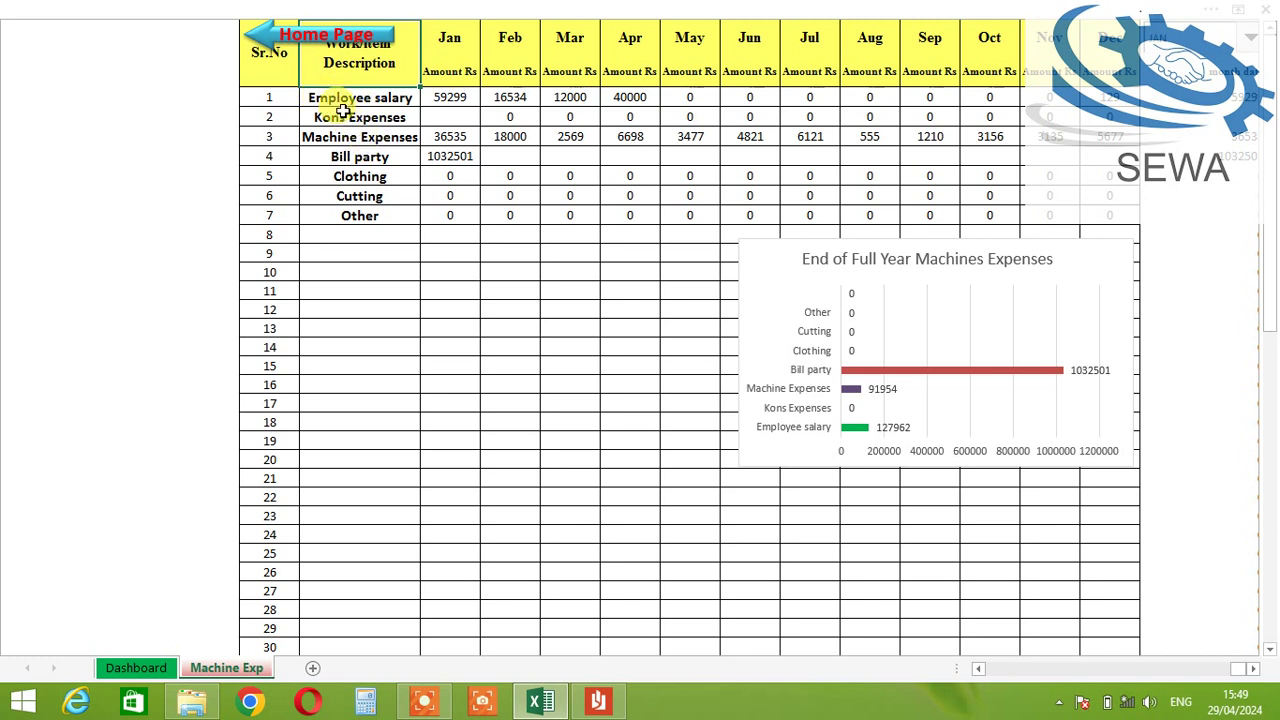
drag(338, 99, 438, 97)
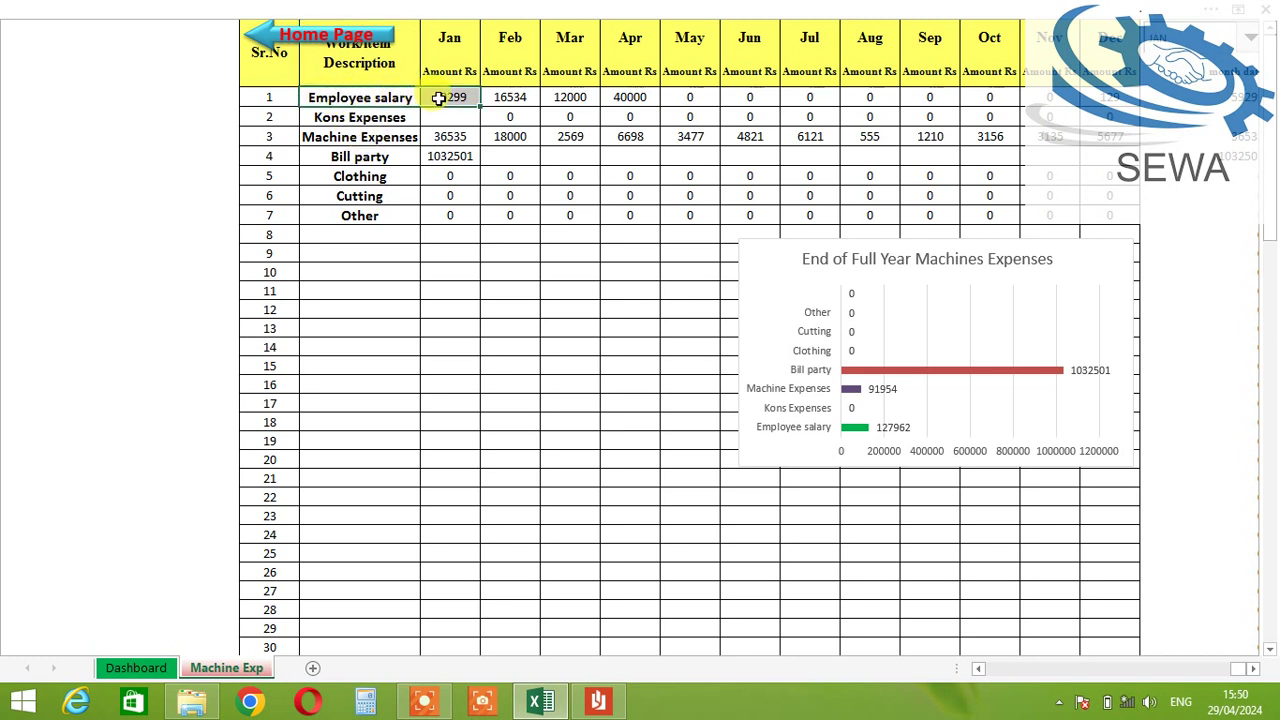
click(453, 97)
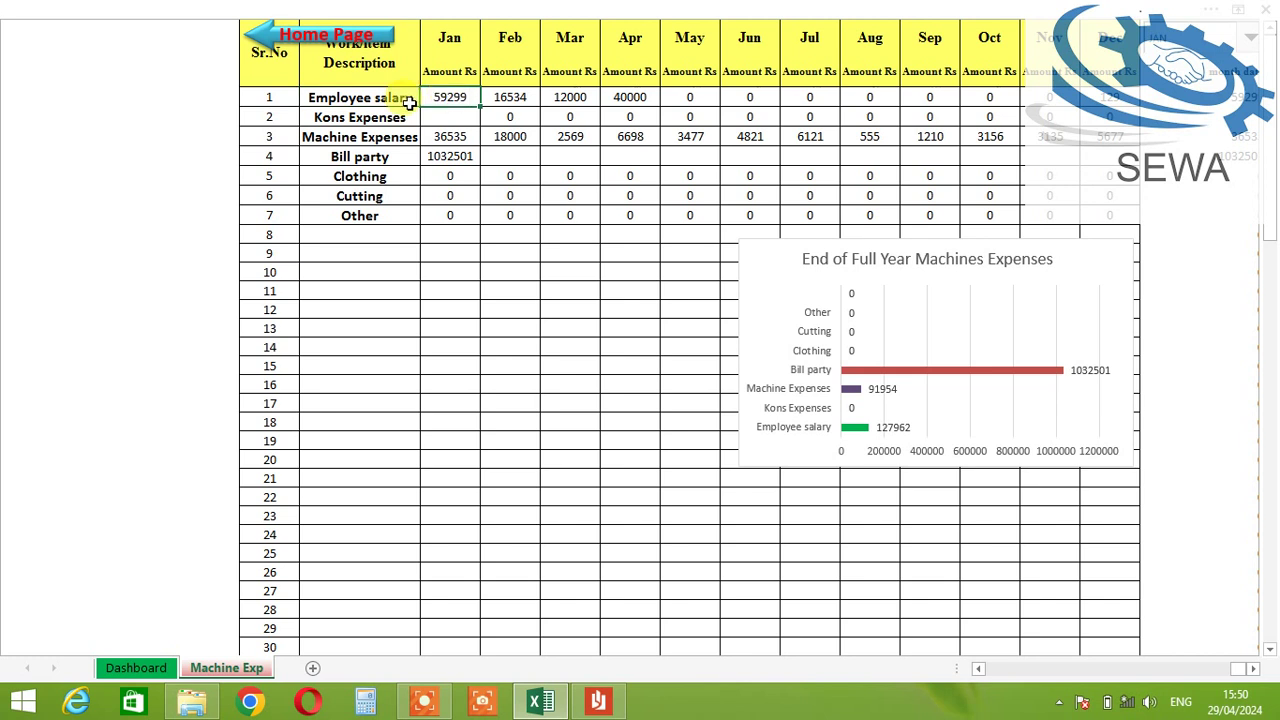
click(523, 97)
click(562, 97)
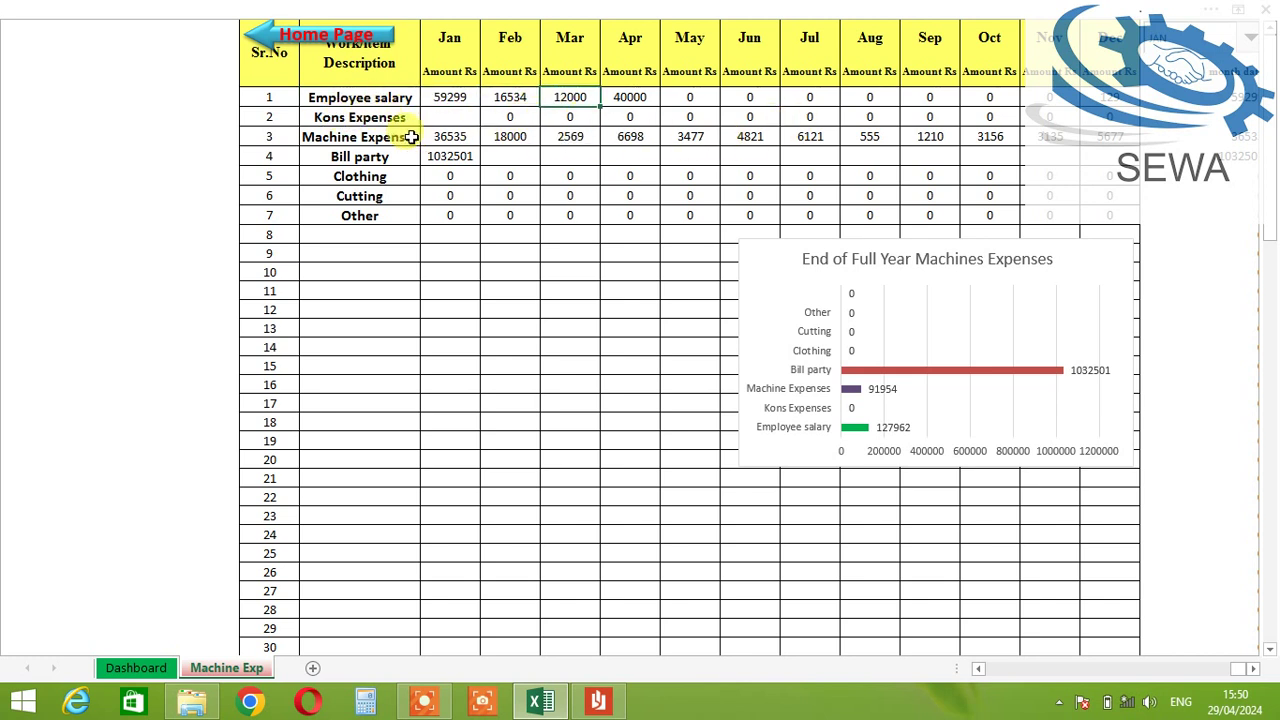
Step: Check Kons, Machine Expenses (Feb 18000) and Bill party 1032501, then return to the Dashboard
click(352, 118)
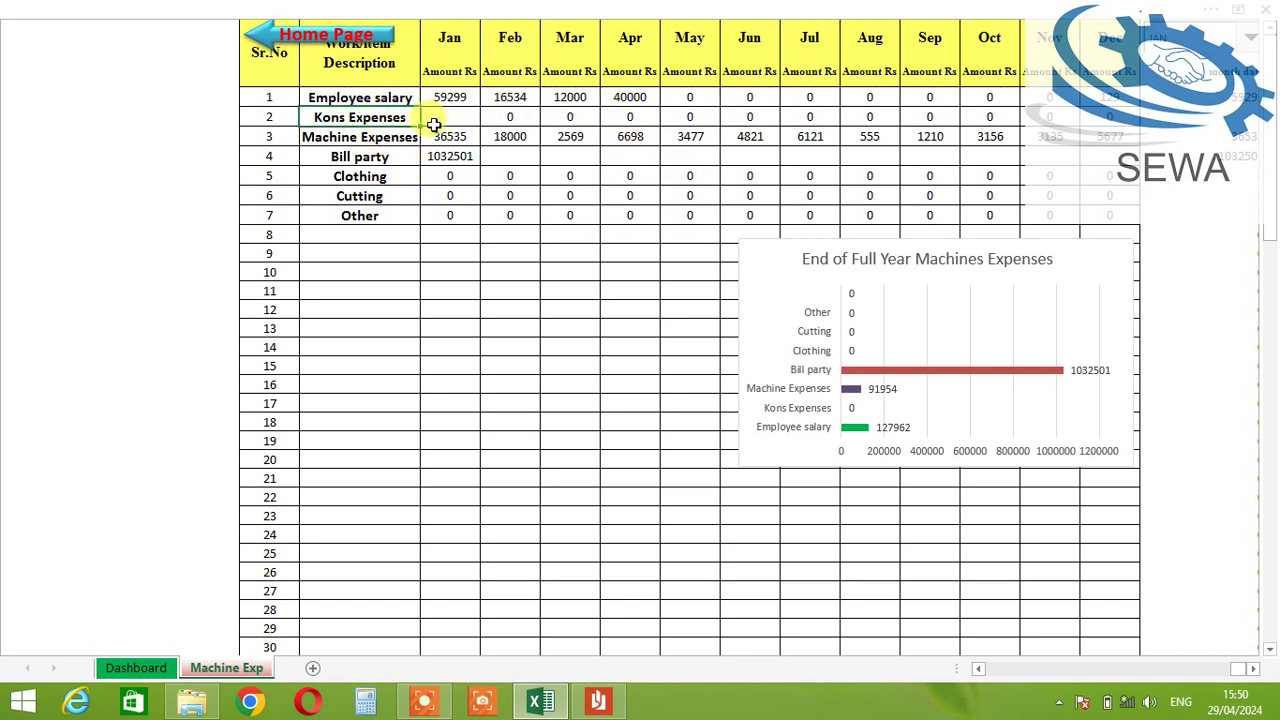
click(356, 136)
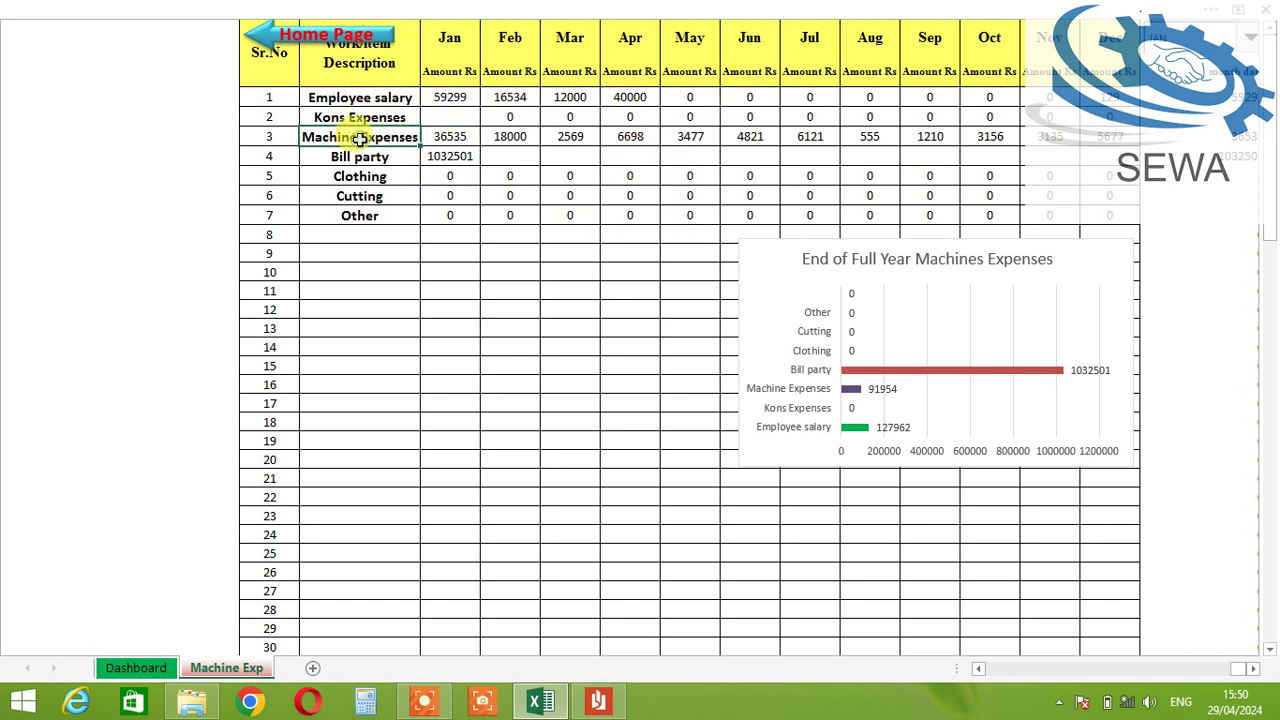
click(493, 137)
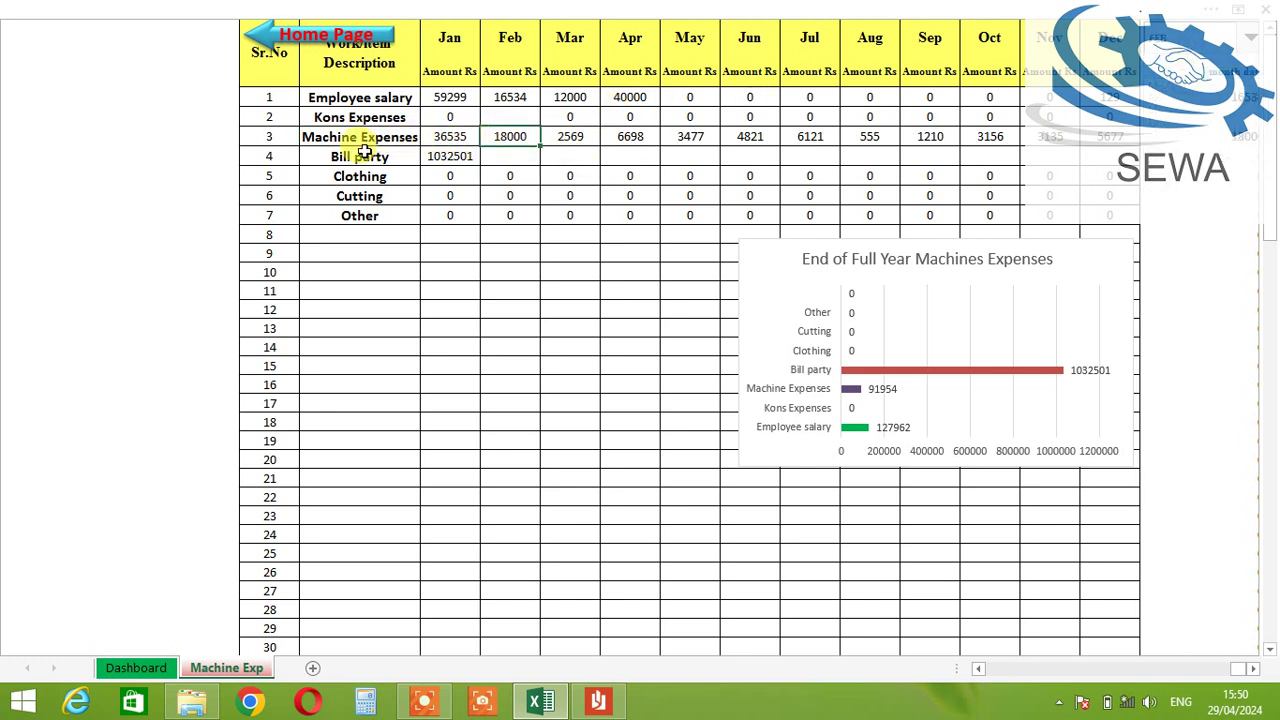
click(445, 157)
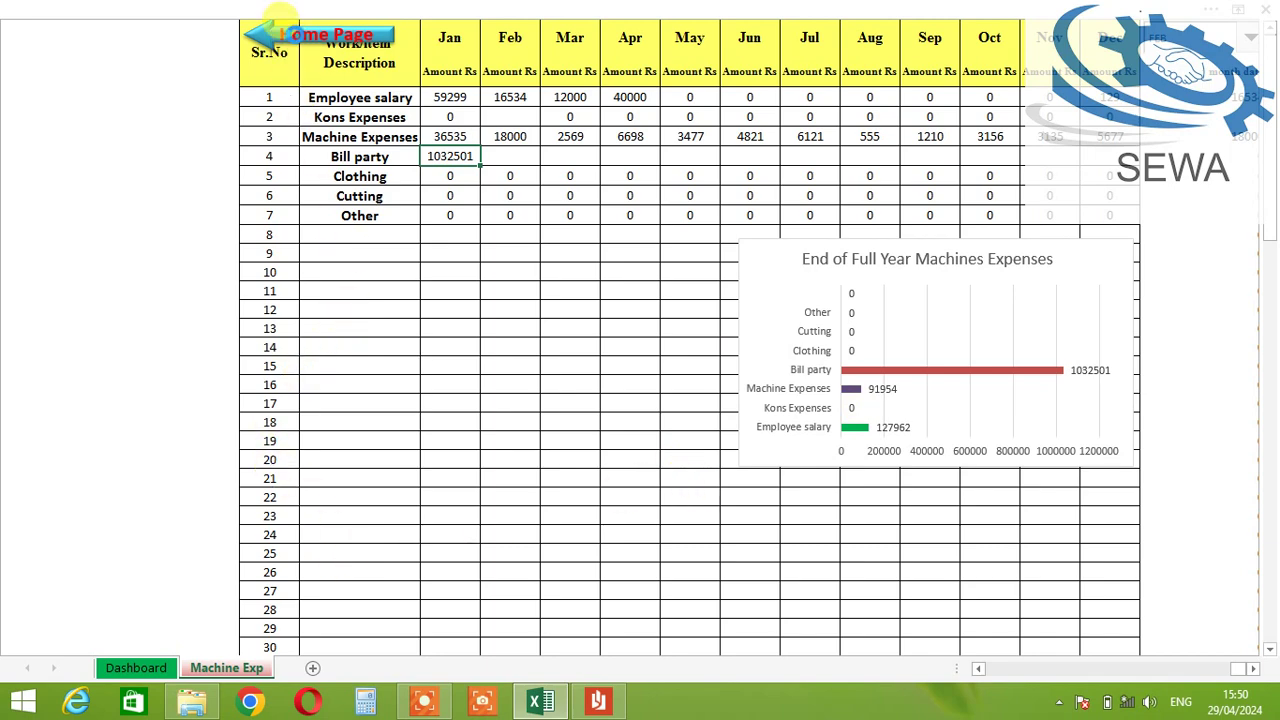
click(290, 40)
scroll(614, 397, up, 7)
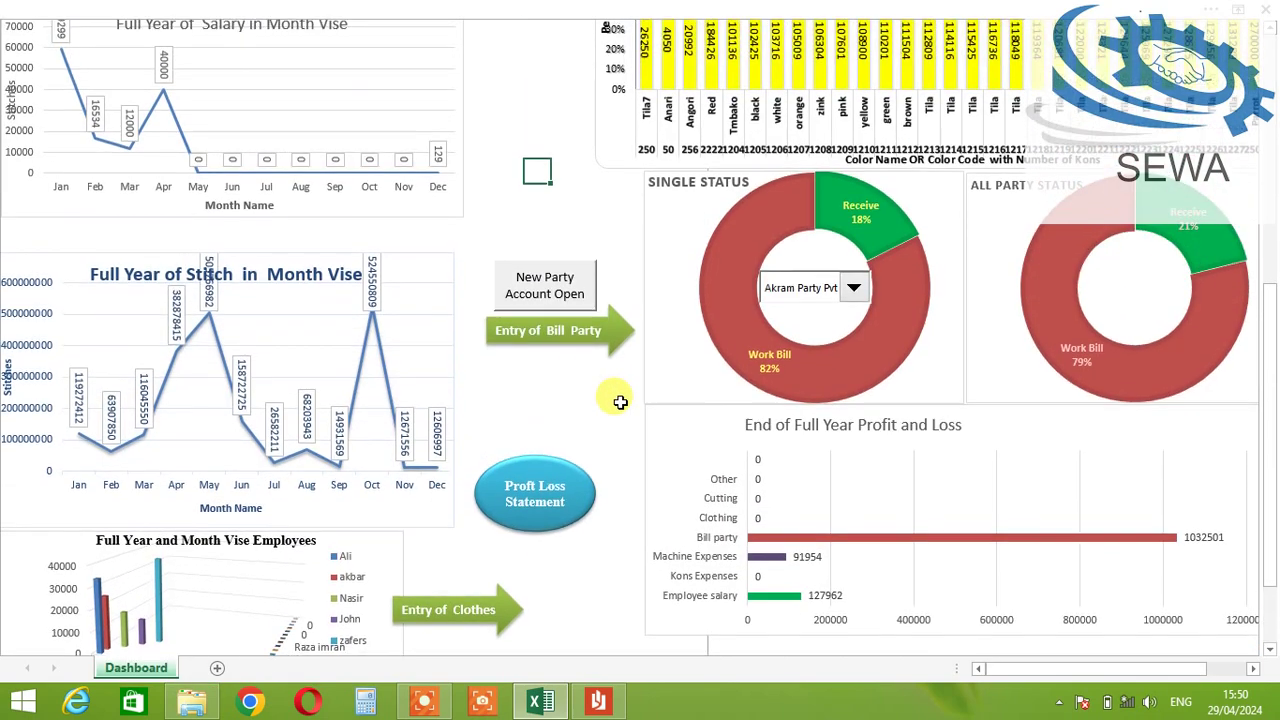
scroll(505, 336, up, 4)
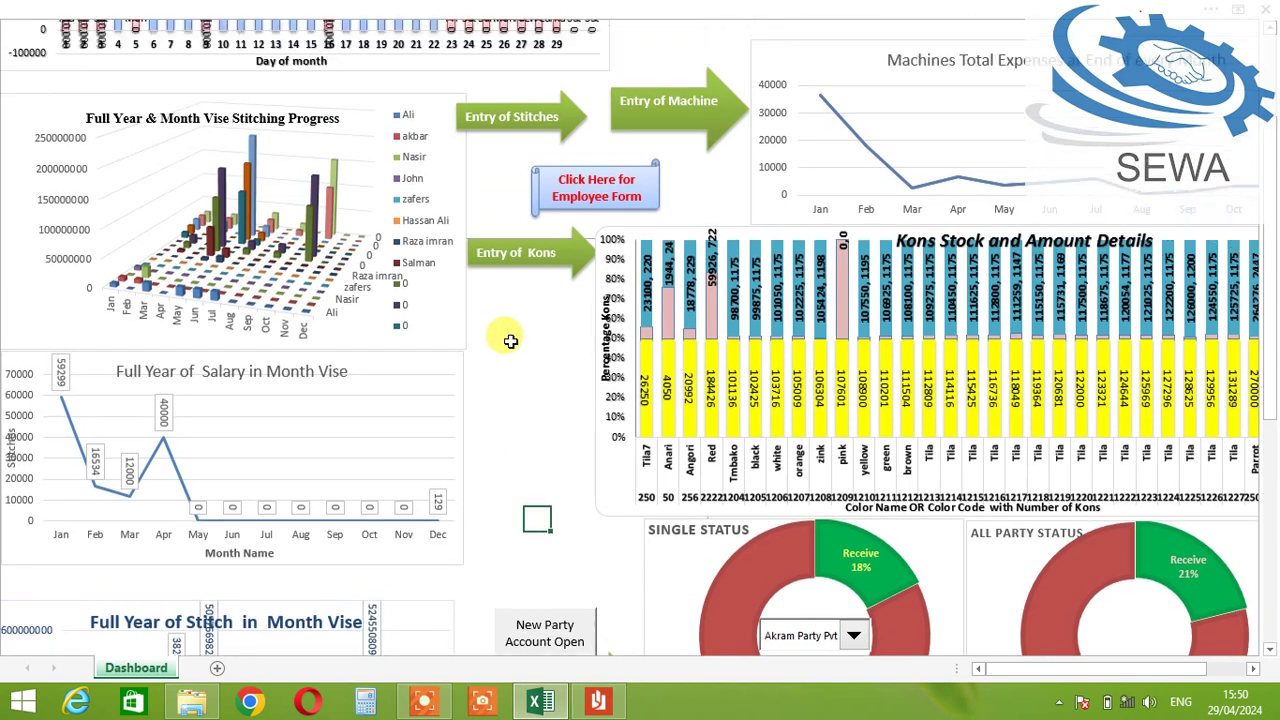
scroll(573, 292, up, 1)
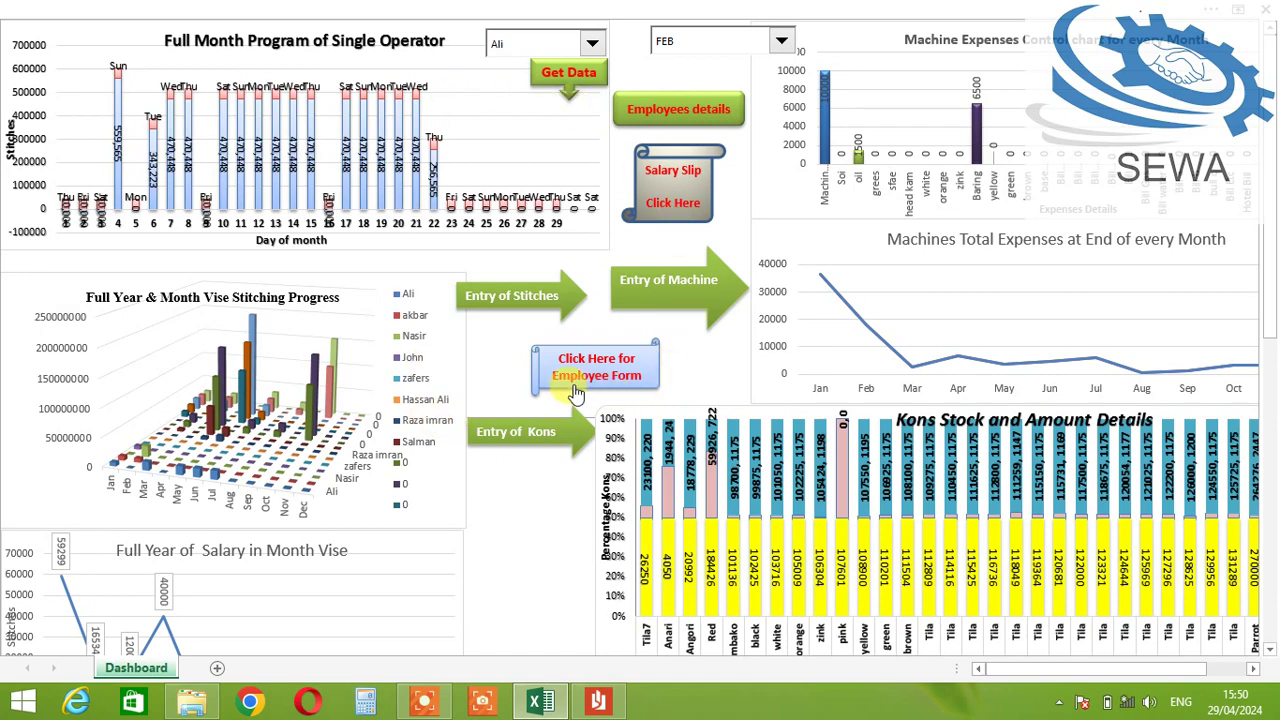
scroll(517, 386, down, 4)
scroll(517, 383, up, 3)
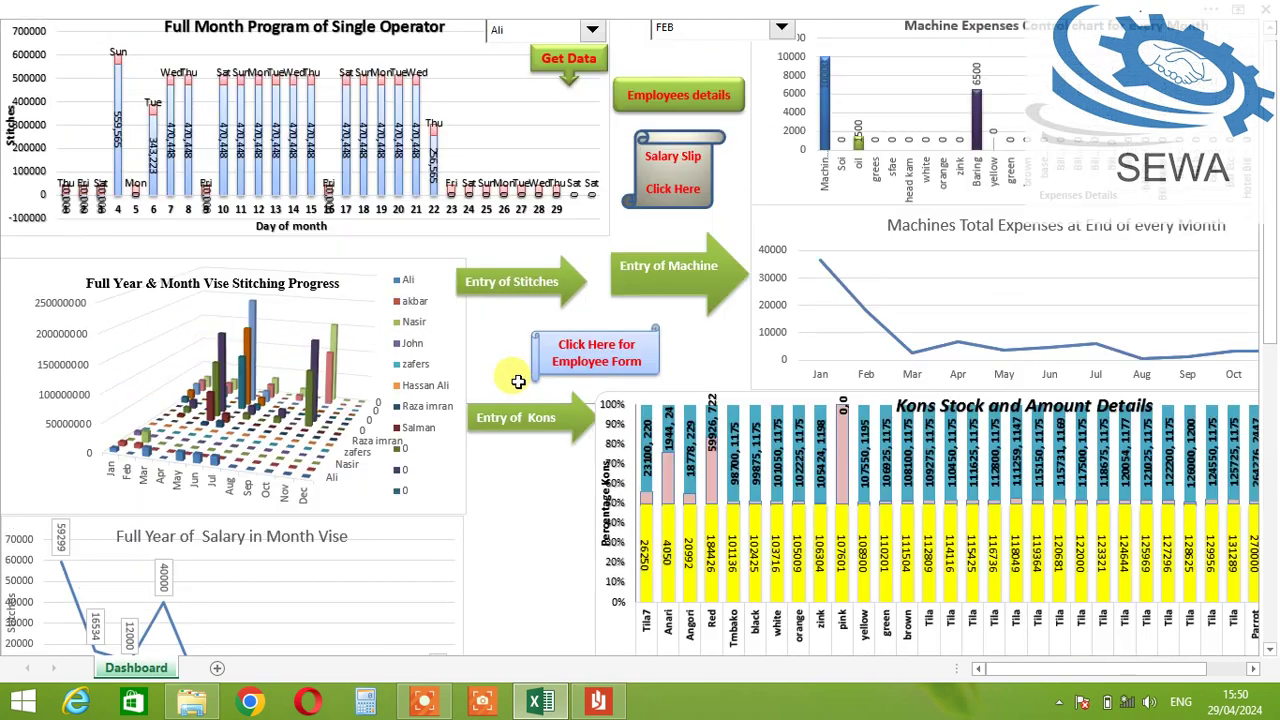
scroll(517, 382, up, 1)
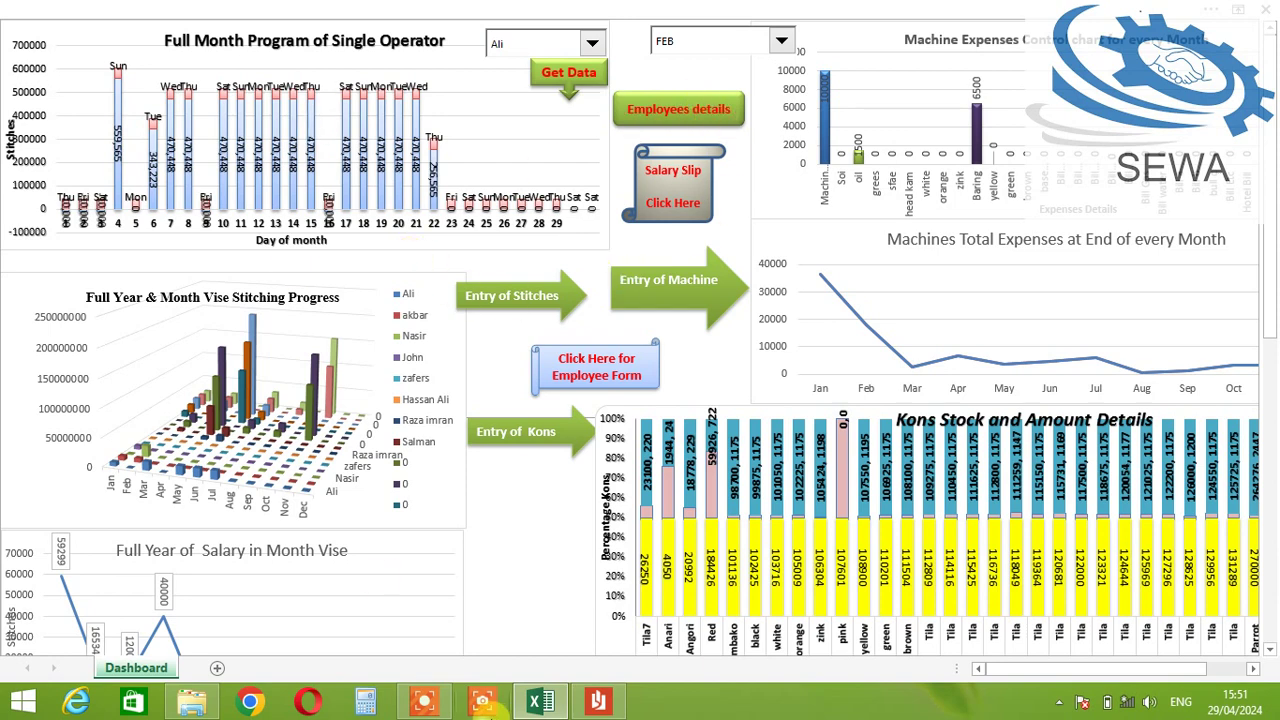
click(482, 704)
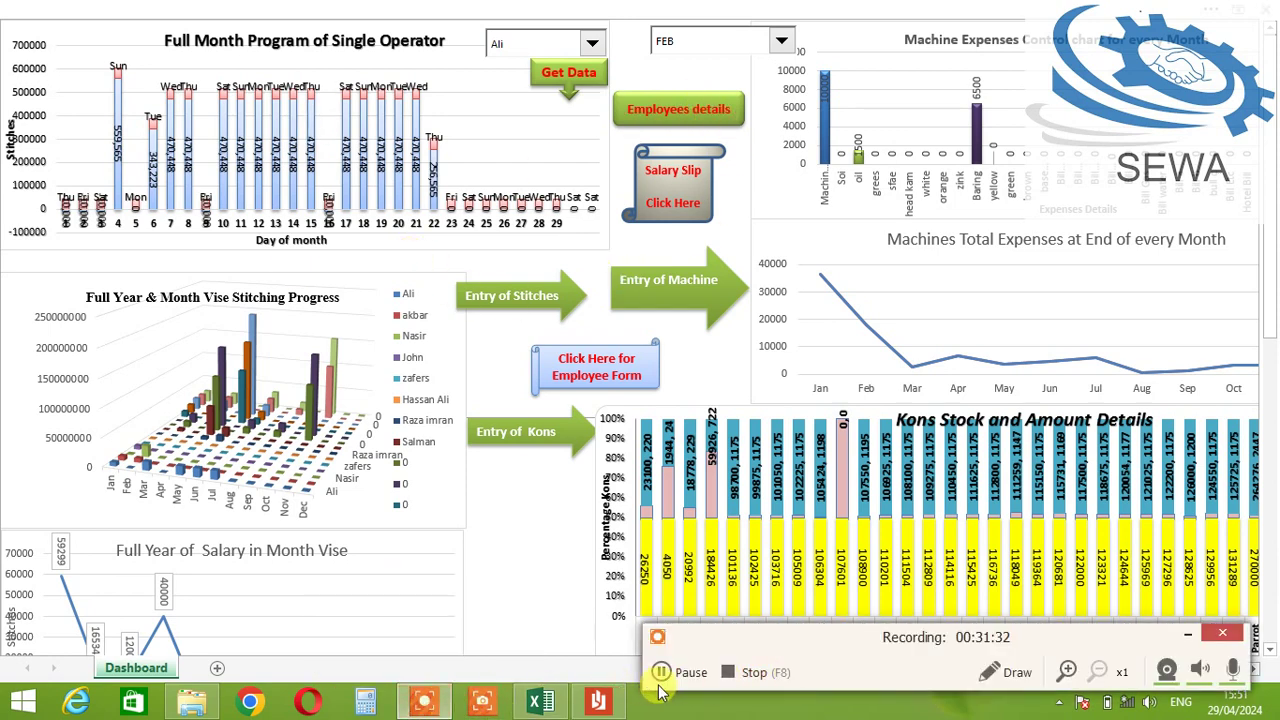